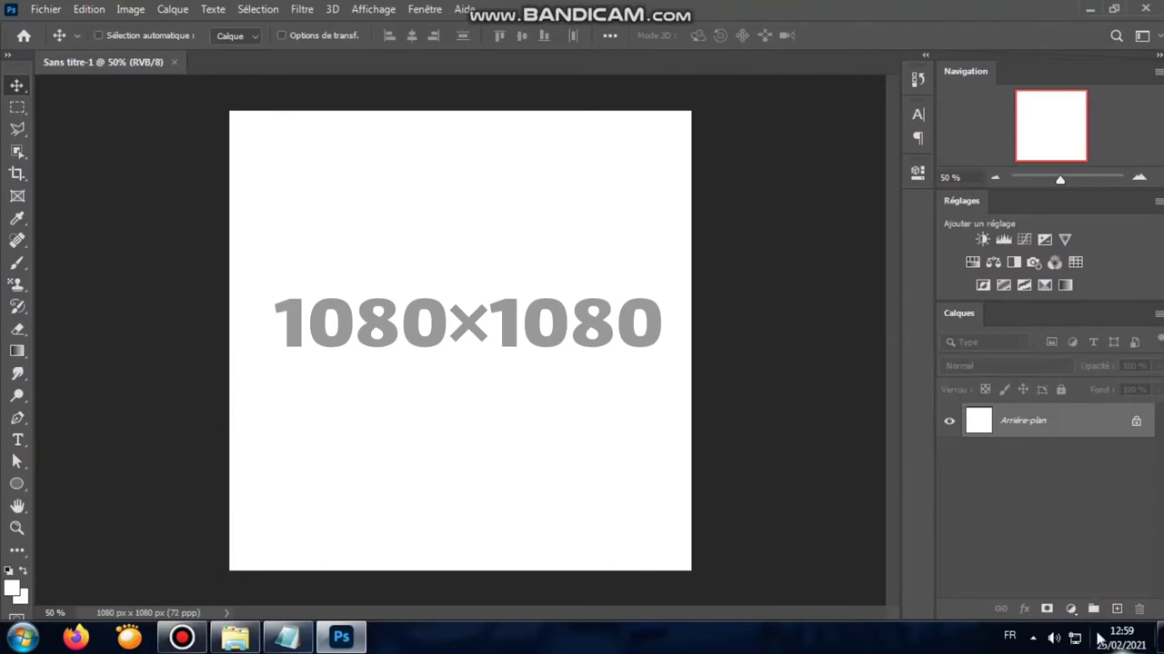
Add a Couleur unie fill layer in orange #f4930a covering the whole canvas.
{"action": "left_click", "coordinate": [1071, 608]}
{"action": "left_click", "coordinate": [1002, 315]}
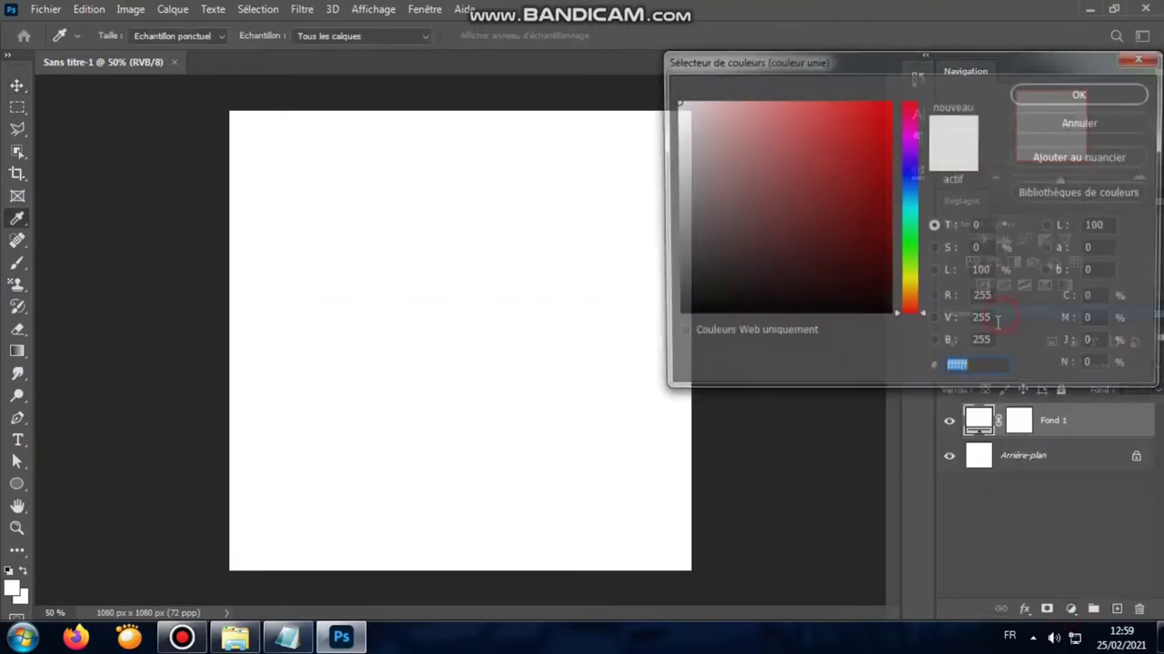
{"action": "left_click", "coordinate": [913, 312]}
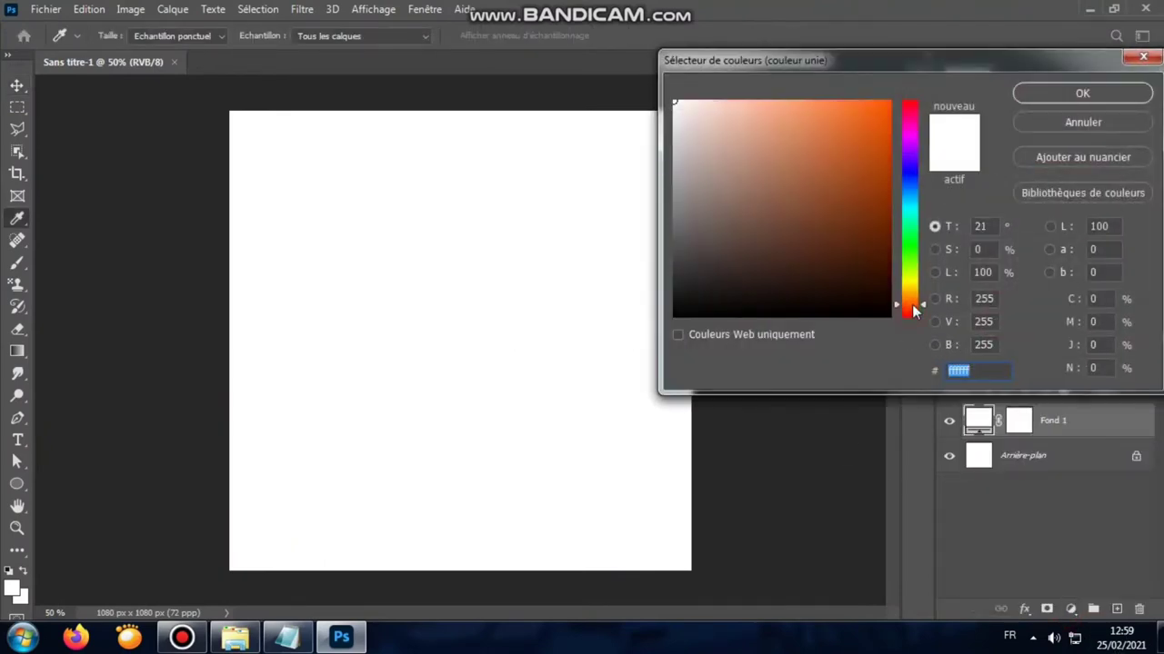
{"action": "mouse_move", "coordinate": [857, 181]}
{"action": "left_mouse_down"}
{"action": "mouse_move", "coordinate": [856, 209]}
{"action": "mouse_move", "coordinate": [828, 167]}
{"action": "mouse_move", "coordinate": [881, 109]}
{"action": "left_mouse_up"}
{"action": "left_click", "coordinate": [912, 298]}
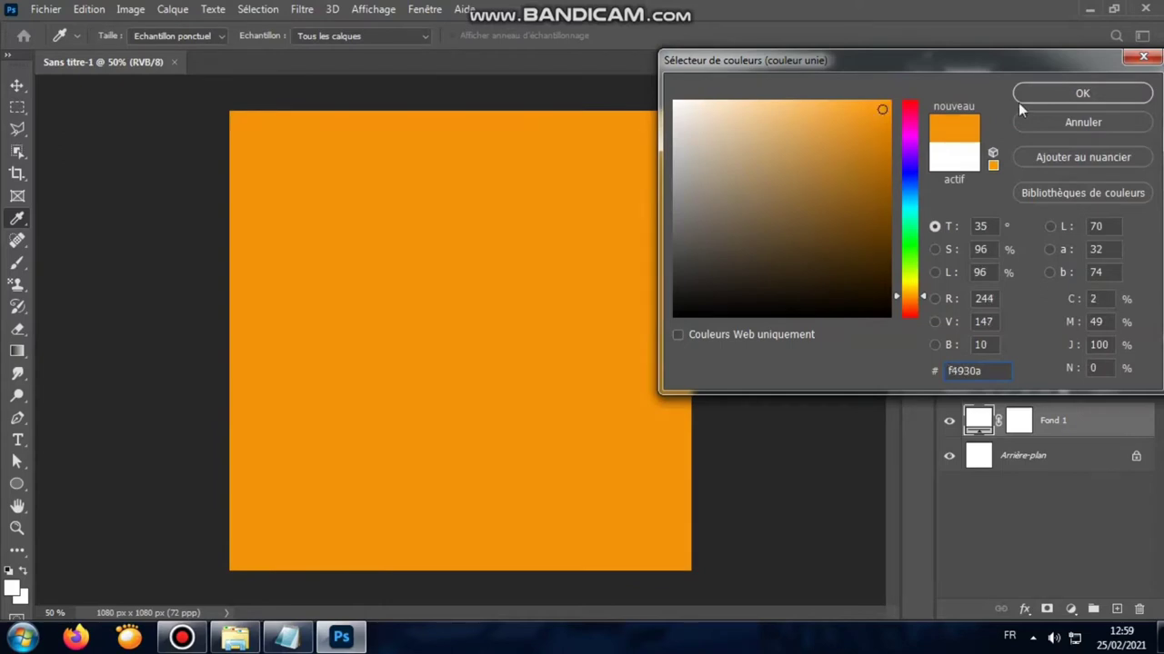
{"action": "left_click", "coordinate": [1071, 92]}
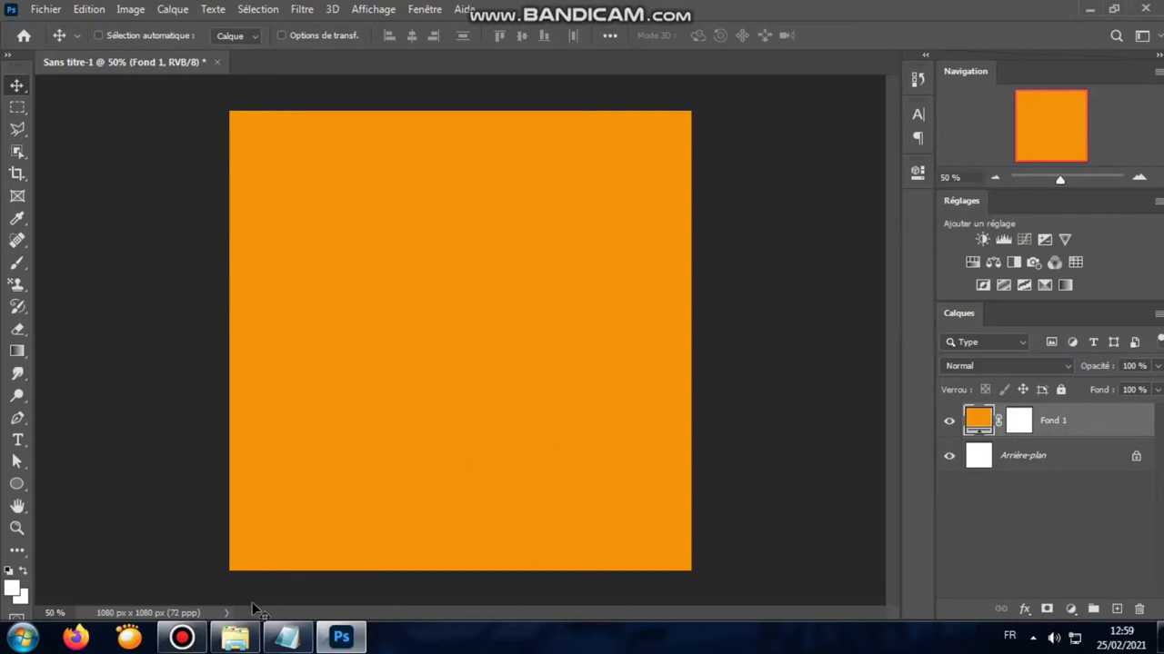
Place the ray image, stretch it to fill the canvas, and lower its opacity to 16%.
{"action": "left_click", "coordinate": [234, 637]}
{"action": "mouse_move", "coordinate": [443, 144]}
{"action": "left_mouse_down"}
{"action": "mouse_move", "coordinate": [396, 330]}
{"action": "mouse_move", "coordinate": [409, 435]}
{"action": "left_mouse_up"}
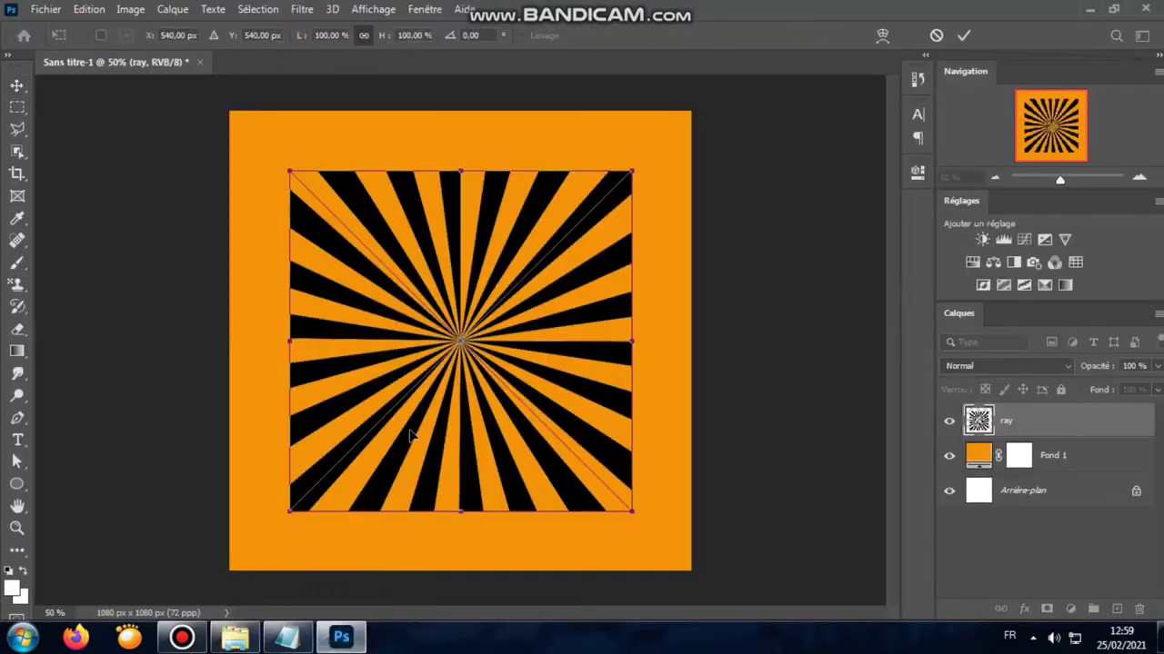
{"action": "left_click_drag", "start_coordinate": [465, 179], "coordinate": [464, 118]}
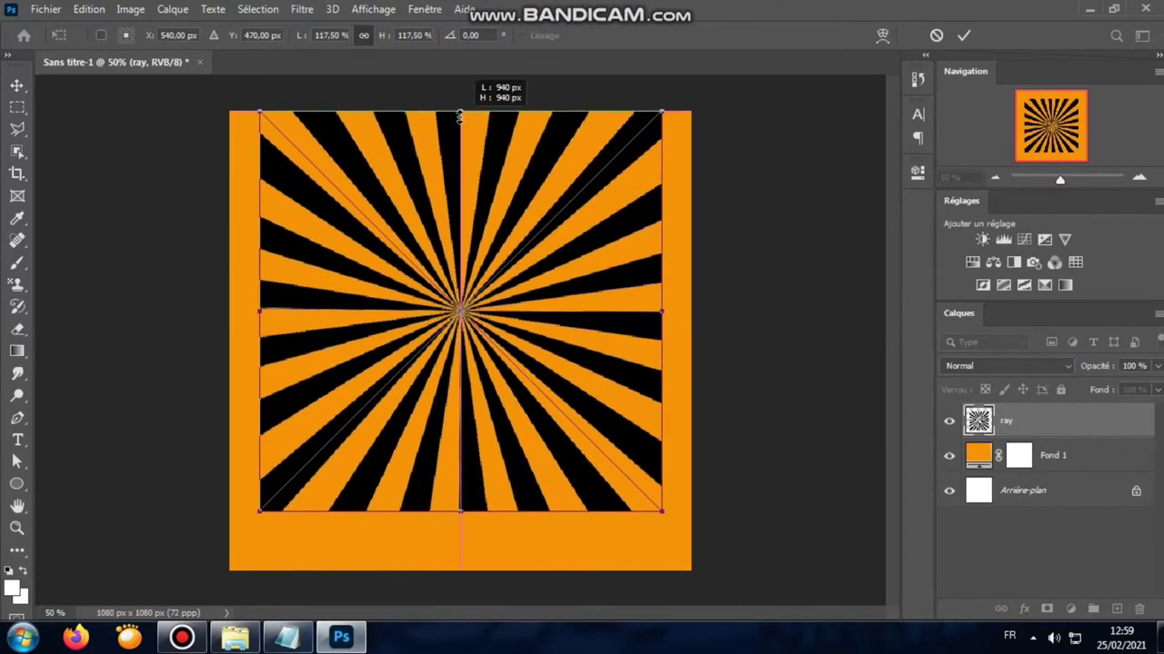
{"action": "left_click_drag", "start_coordinate": [463, 509], "coordinate": [461, 571]}
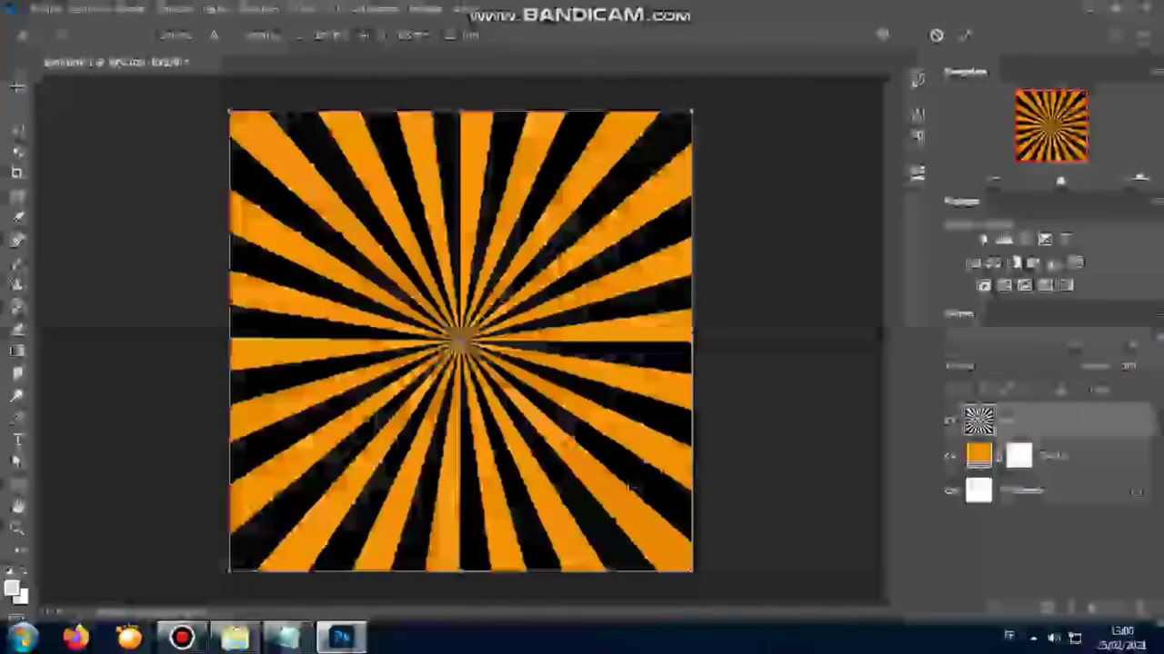
{"action": "left_click", "coordinate": [965, 35]}
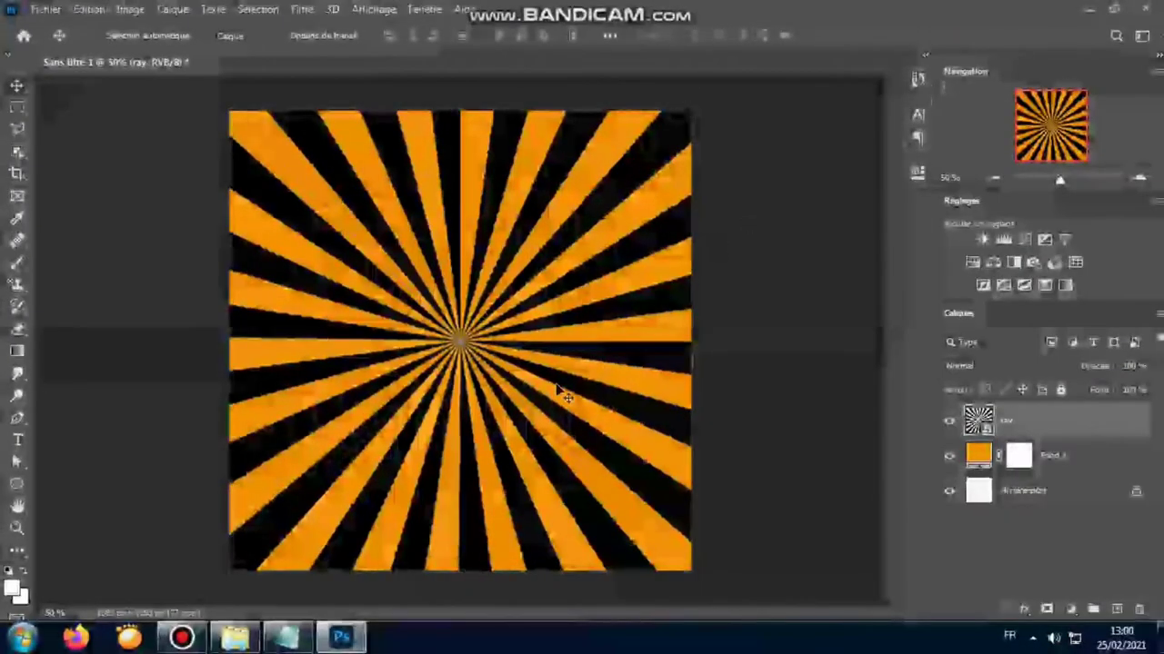
{"action": "left_click", "coordinate": [1156, 365]}
{"action": "left_click_drag", "start_coordinate": [1147, 389], "coordinate": [1089, 390]}
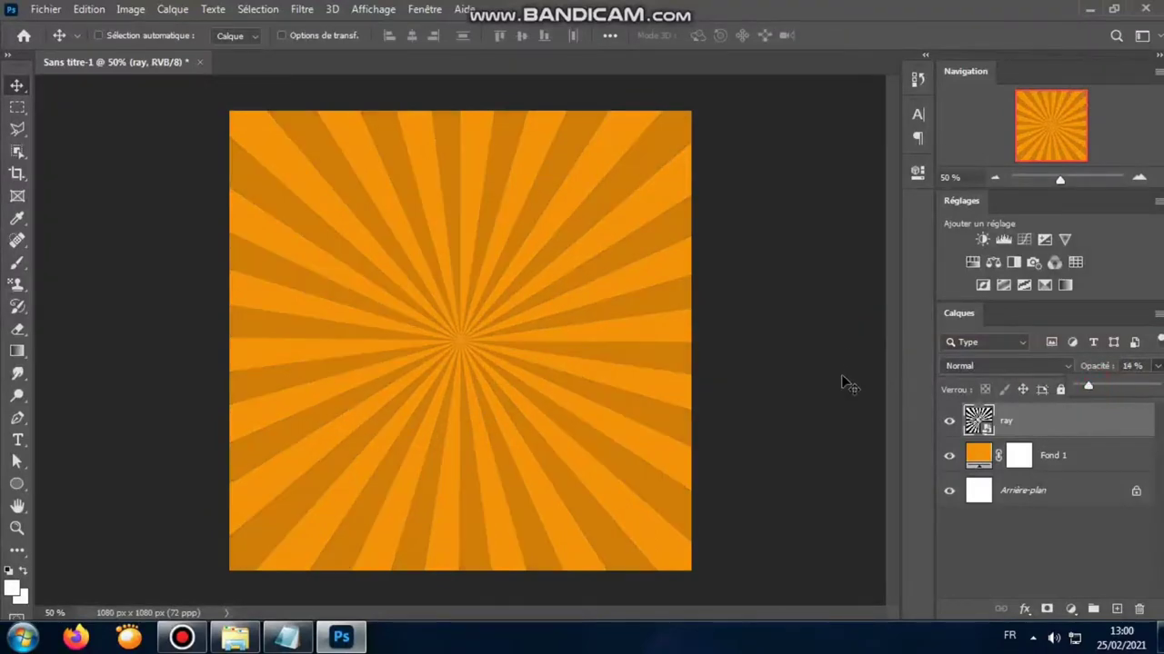
Add a new layer and set the foreground colour to yellow #ffe400.
{"action": "left_click", "coordinate": [1117, 609]}
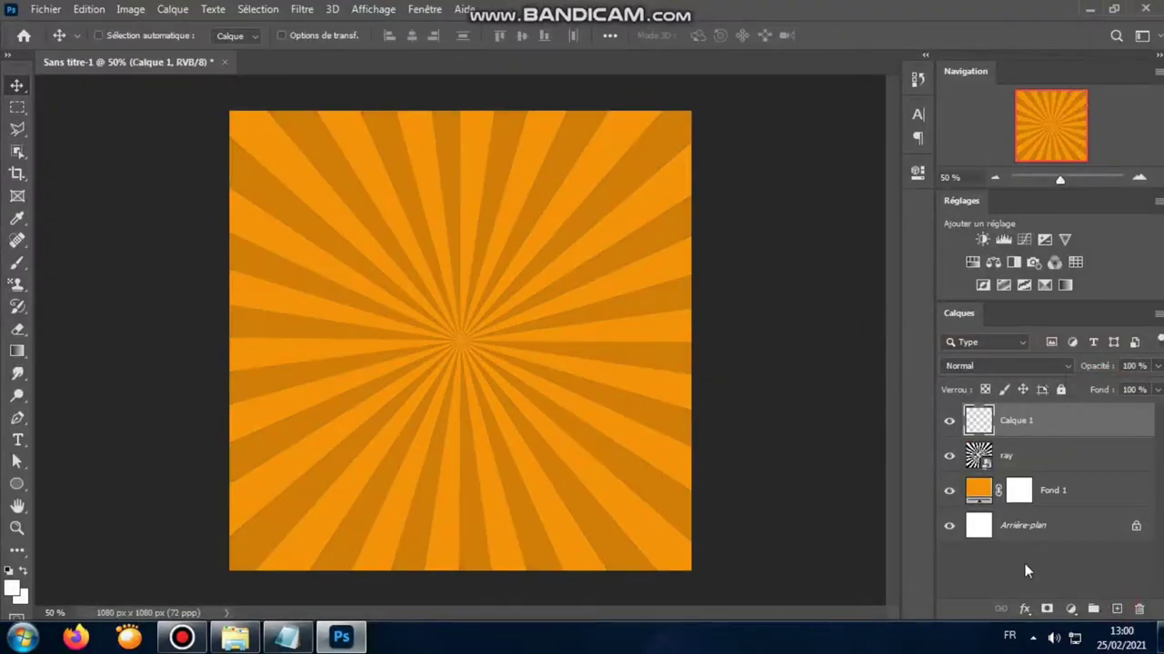
{"action": "left_click", "coordinate": [11, 587]}
{"action": "left_click", "coordinate": [882, 122]}
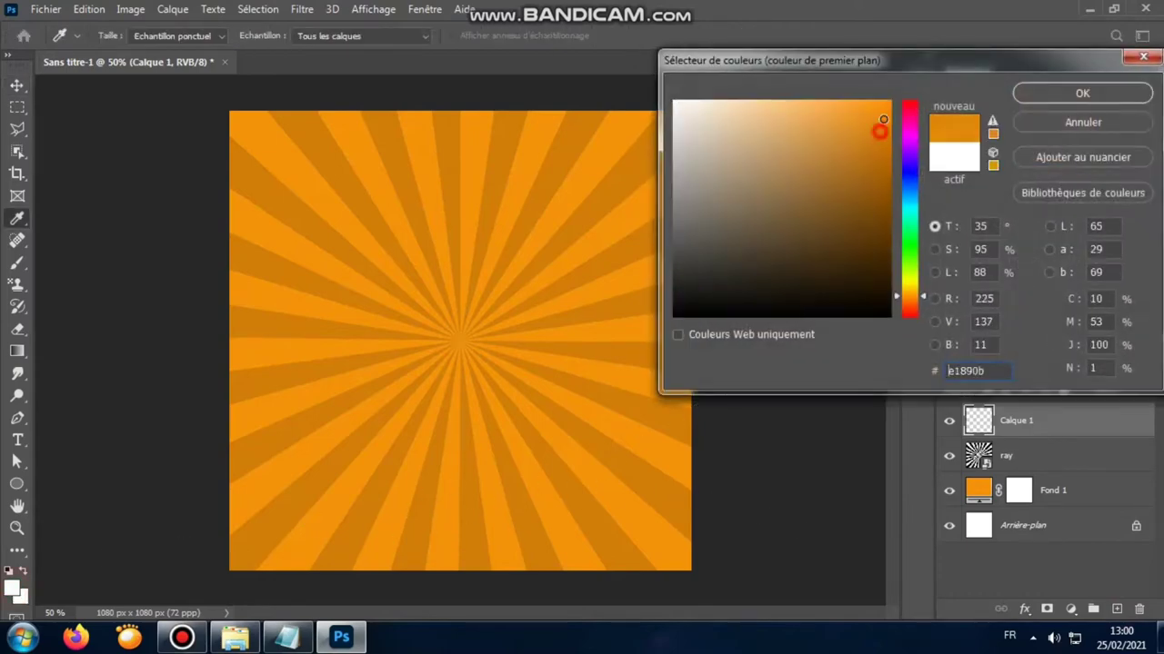
{"action": "left_click_drag", "start_coordinate": [879, 131], "coordinate": [903, 93]}
{"action": "left_click", "coordinate": [909, 283]}
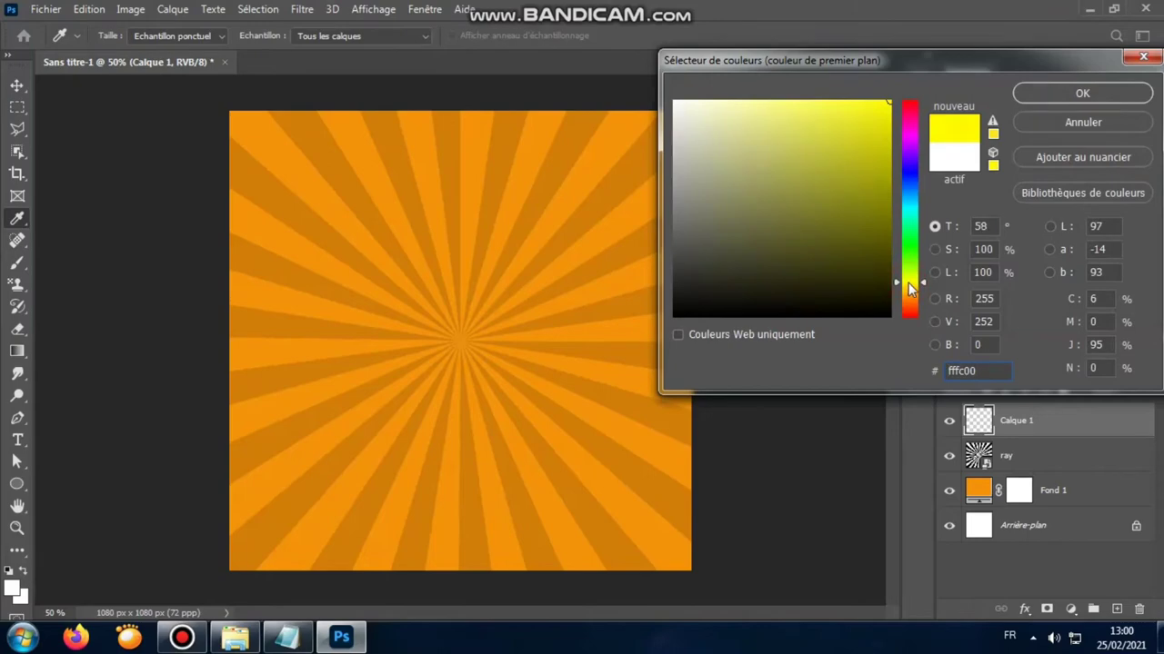
{"action": "left_click_drag", "start_coordinate": [910, 289], "coordinate": [910, 291]}
{"action": "left_click", "coordinate": [1034, 96]}
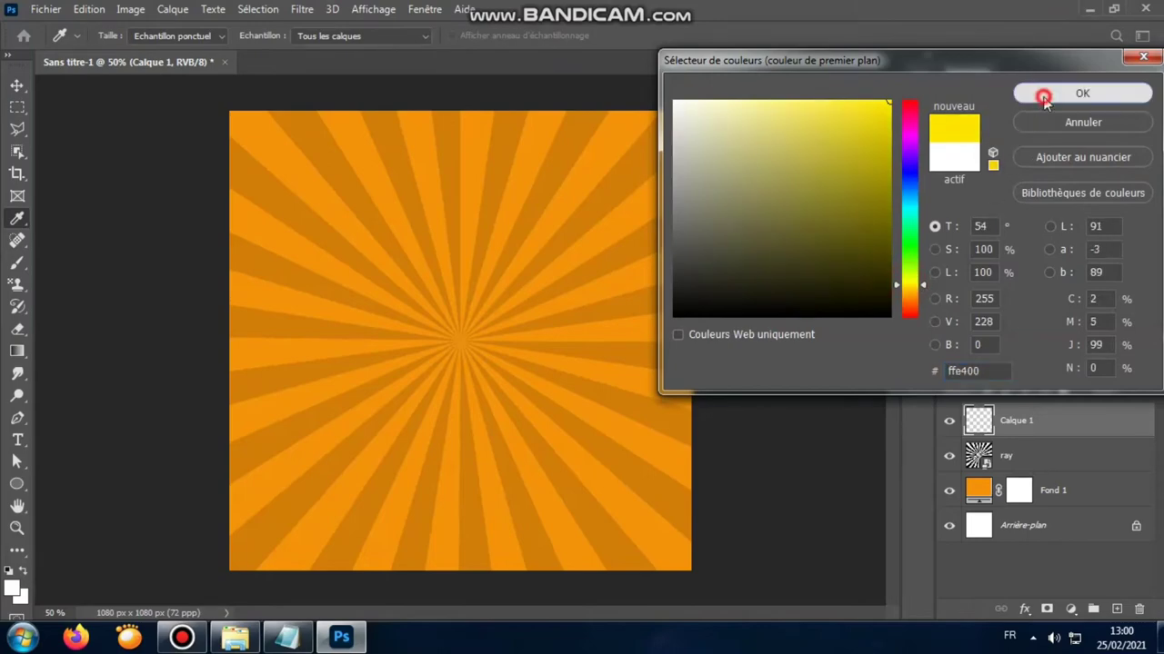
Paint a 900 px soft round yellow dab at the canvas centre.
{"action": "key", "text": "v"}
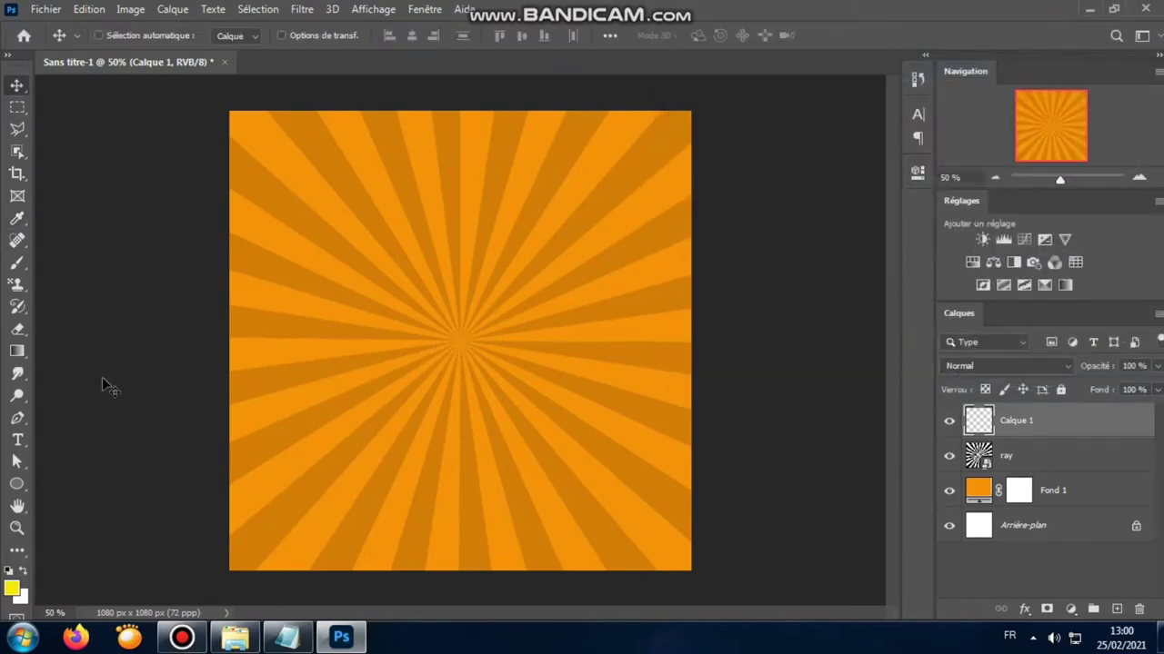
{"action": "left_click", "coordinate": [17, 262]}
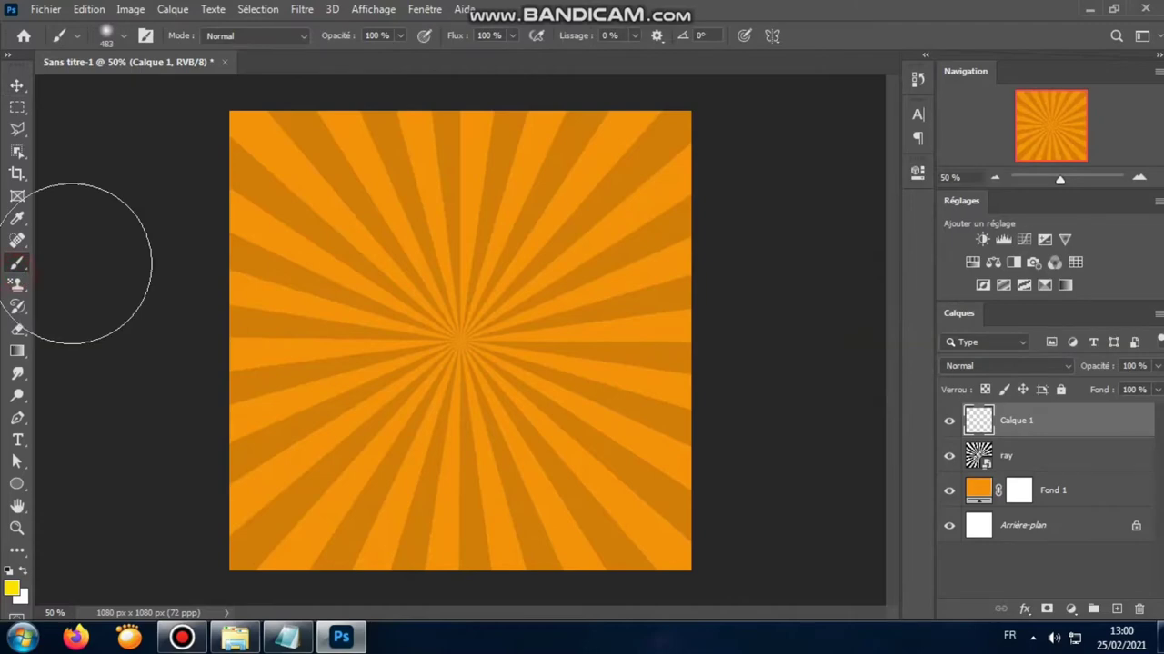
{"action": "left_click", "coordinate": [125, 38]}
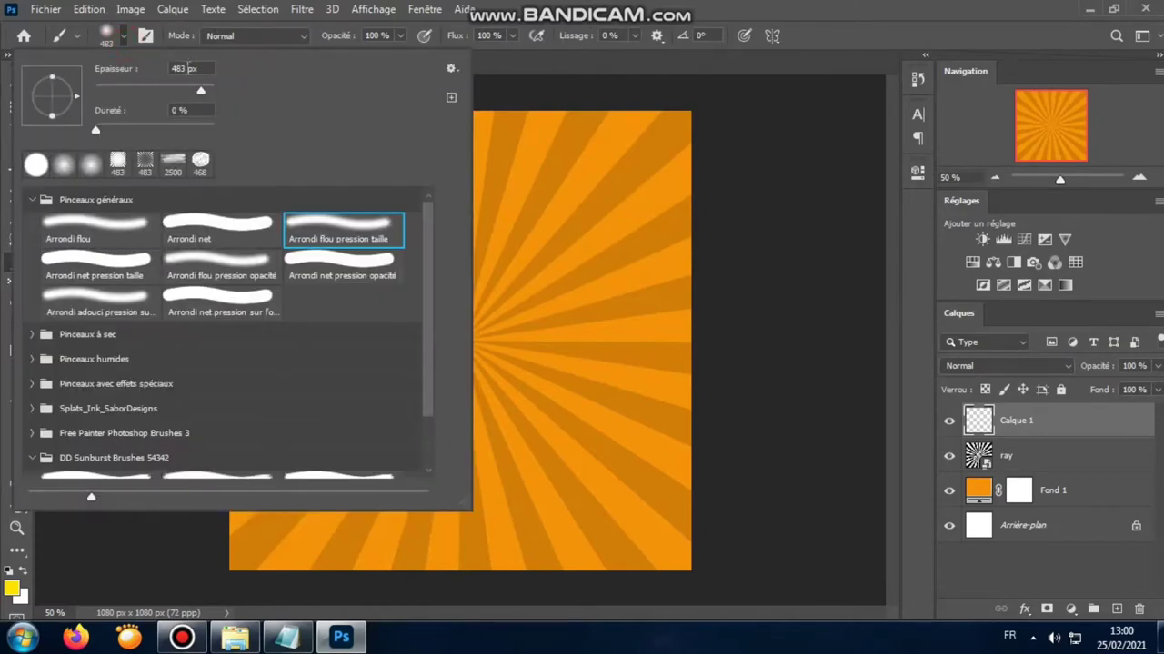
{"action": "double_click", "coordinate": [185, 68]}
{"action": "type", "text": "900"}
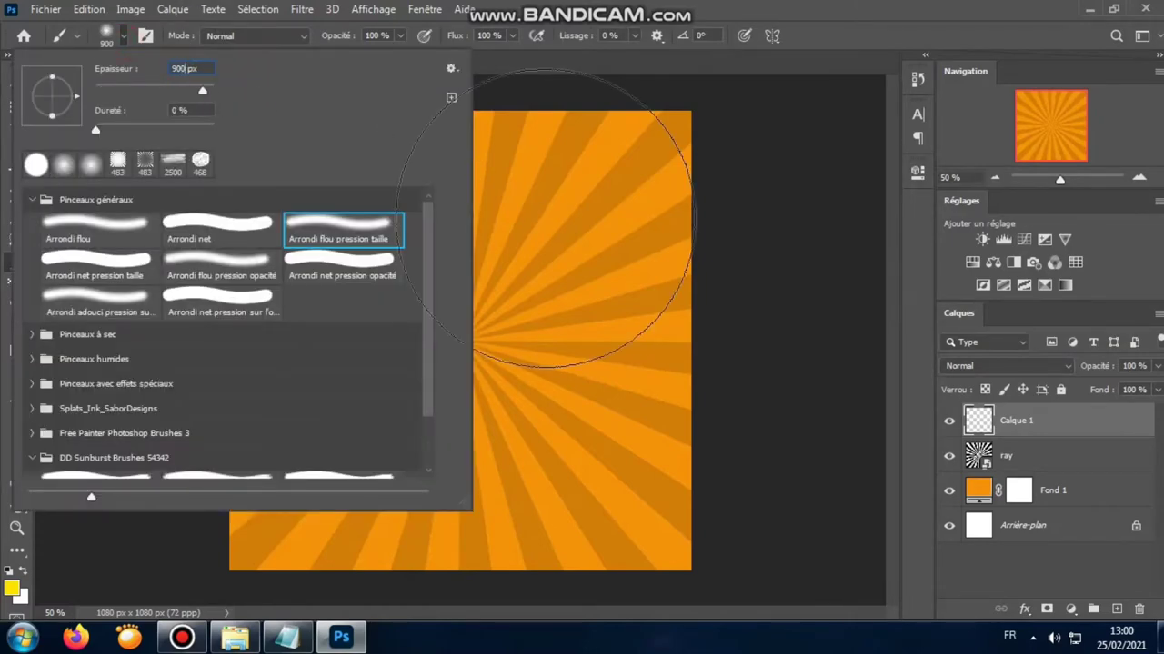
{"action": "key", "text": "Return"}
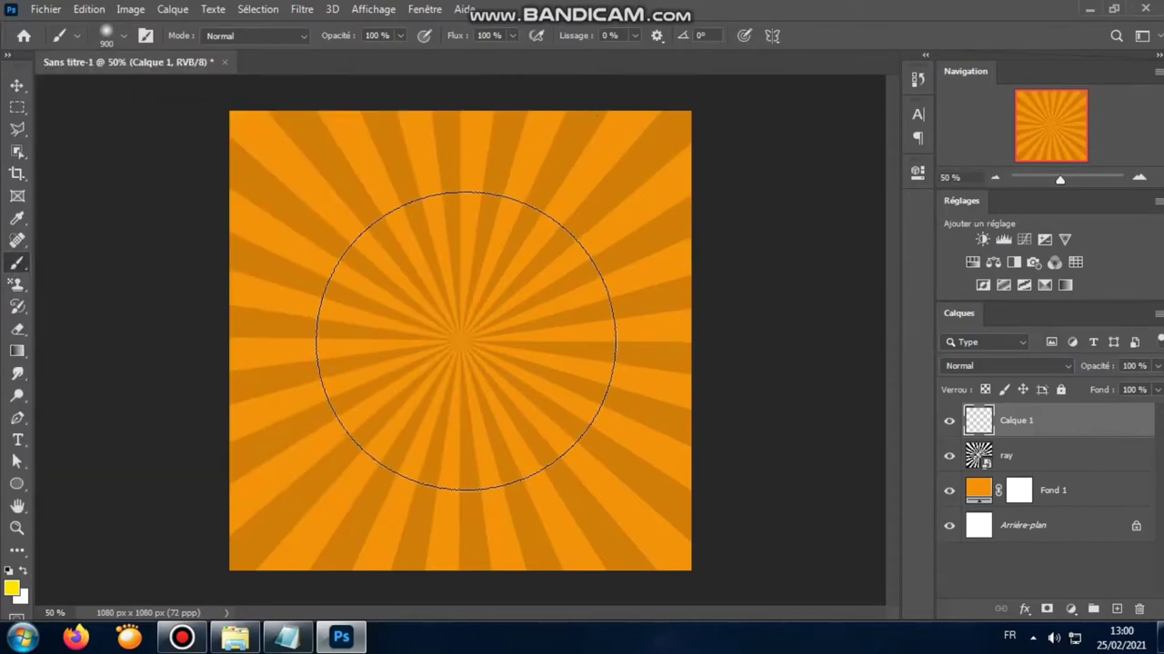
{"action": "left_click", "coordinate": [466, 323]}
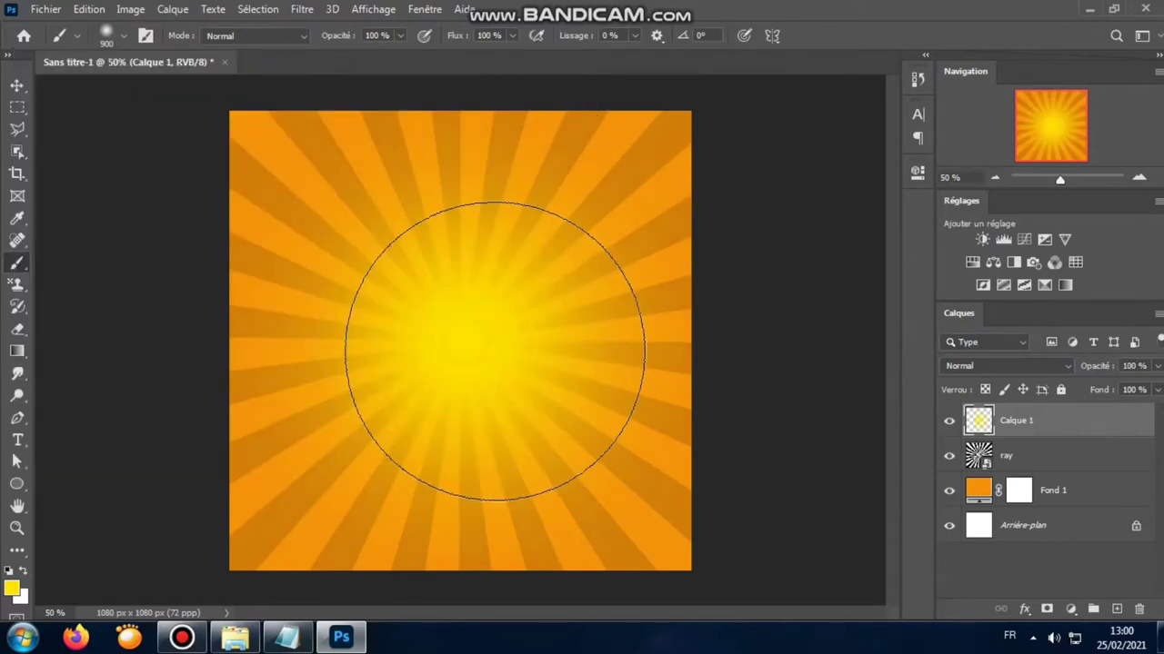
{"action": "left_click", "coordinate": [17, 85]}
{"action": "left_click", "coordinate": [1007, 366]}
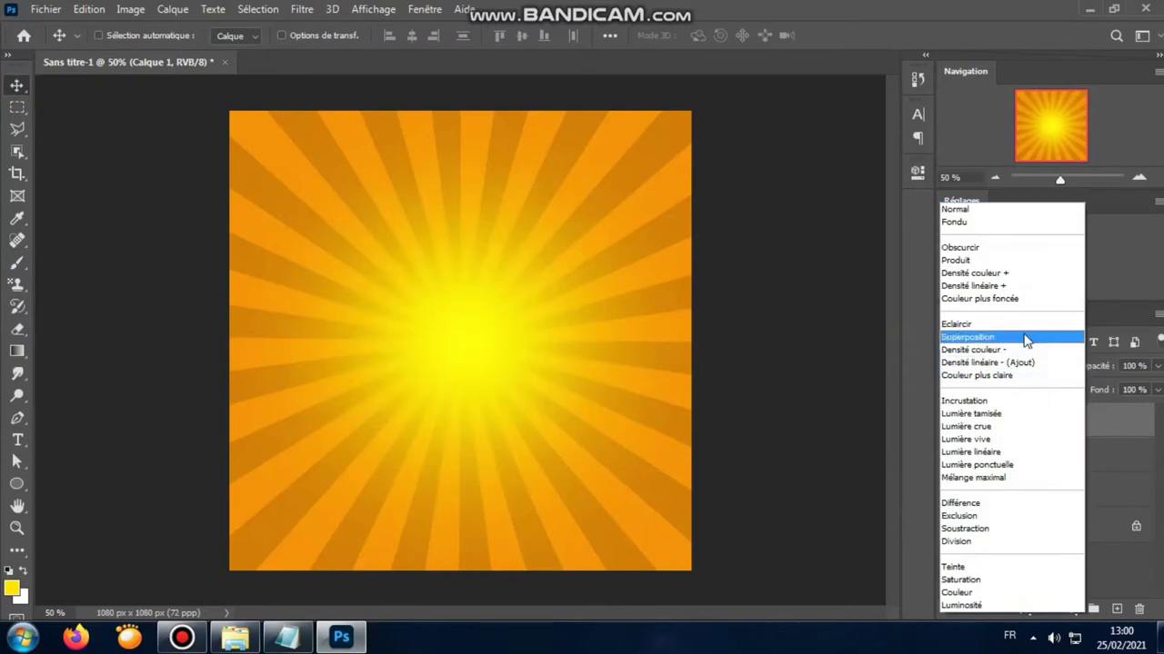
Set the Calque 1 glow layer to Incrustation blend mode at 100% opacity.
{"action": "left_click", "coordinate": [1038, 400]}
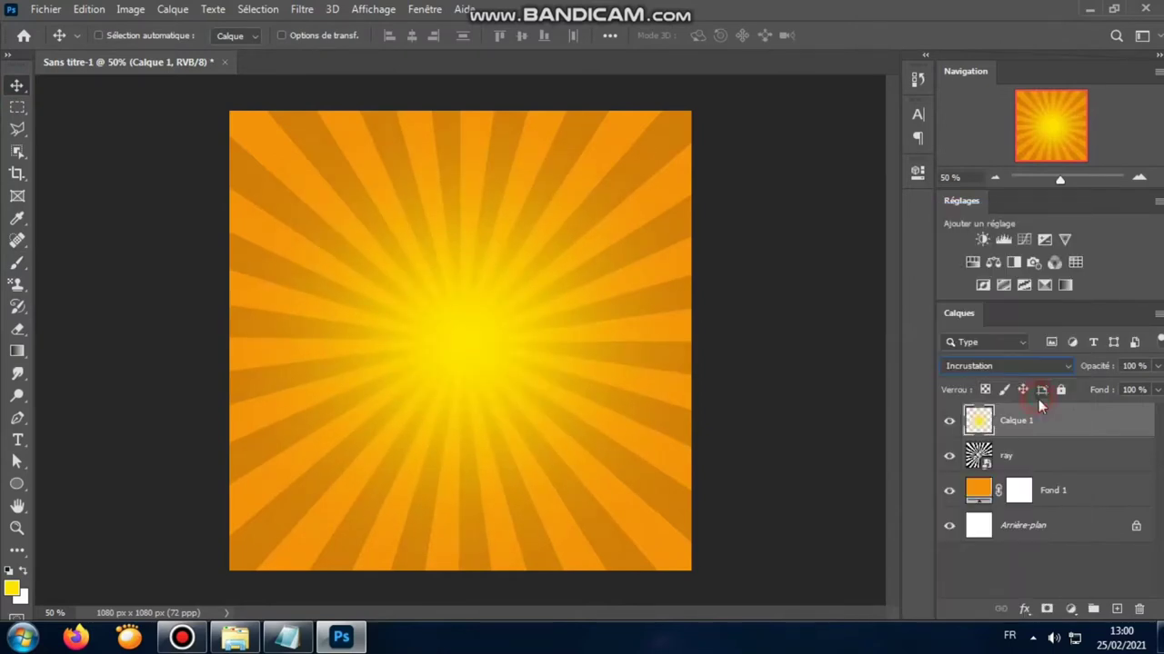
{"action": "left_click", "coordinate": [1157, 365]}
{"action": "mouse_move", "coordinate": [1153, 389]}
{"action": "left_mouse_down"}
{"action": "mouse_move", "coordinate": [1143, 389]}
{"action": "mouse_move", "coordinate": [1155, 389]}
{"action": "left_mouse_up"}
Scale the yellow glow layer to about 141%, extending past the canvas edges.
{"action": "left_click", "coordinate": [341, 38]}
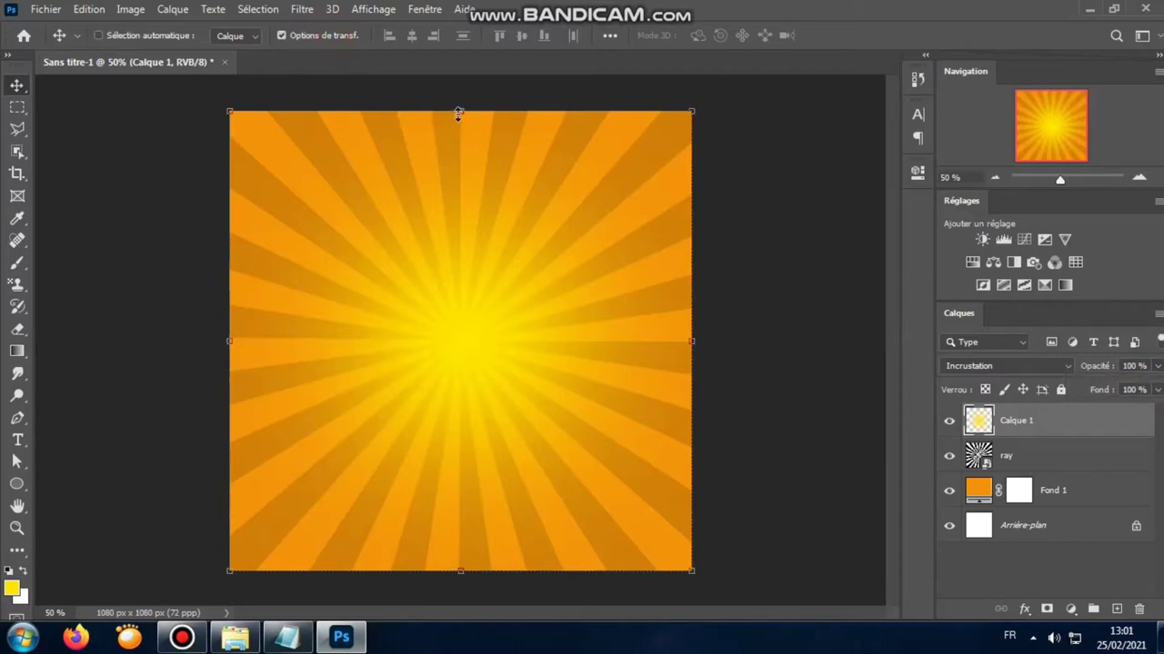
{"action": "key", "text": "ctrl+minus"}
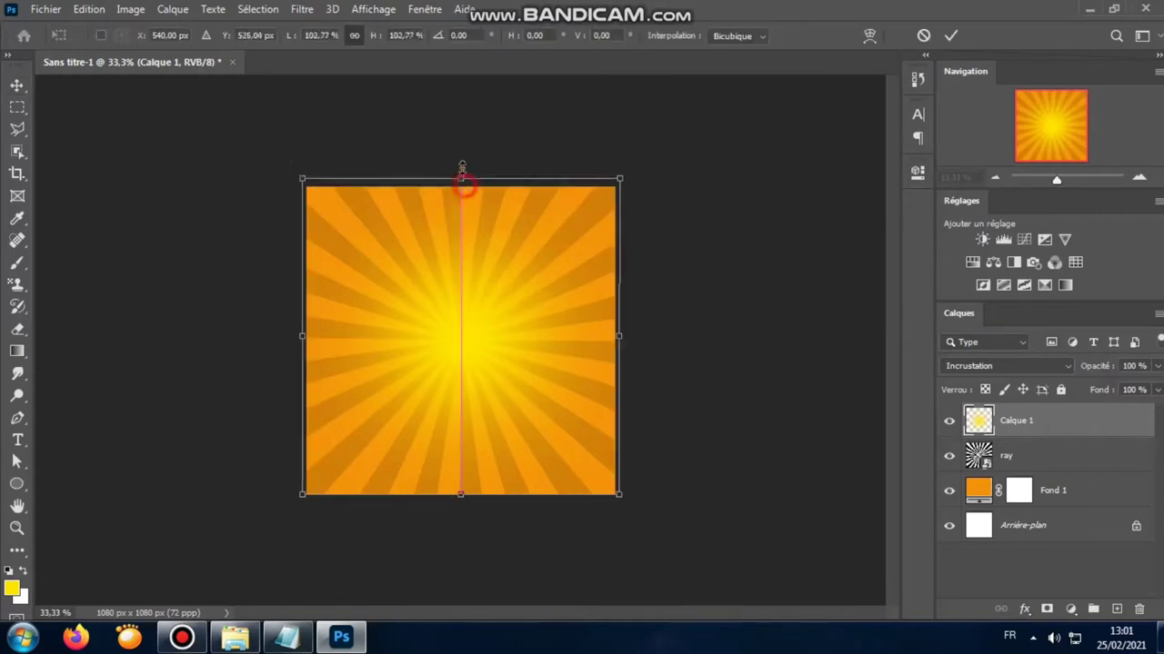
{"action": "left_click_drag", "start_coordinate": [461, 187], "coordinate": [461, 149]}
{"action": "left_click_drag", "start_coordinate": [470, 494], "coordinate": [460, 545]}
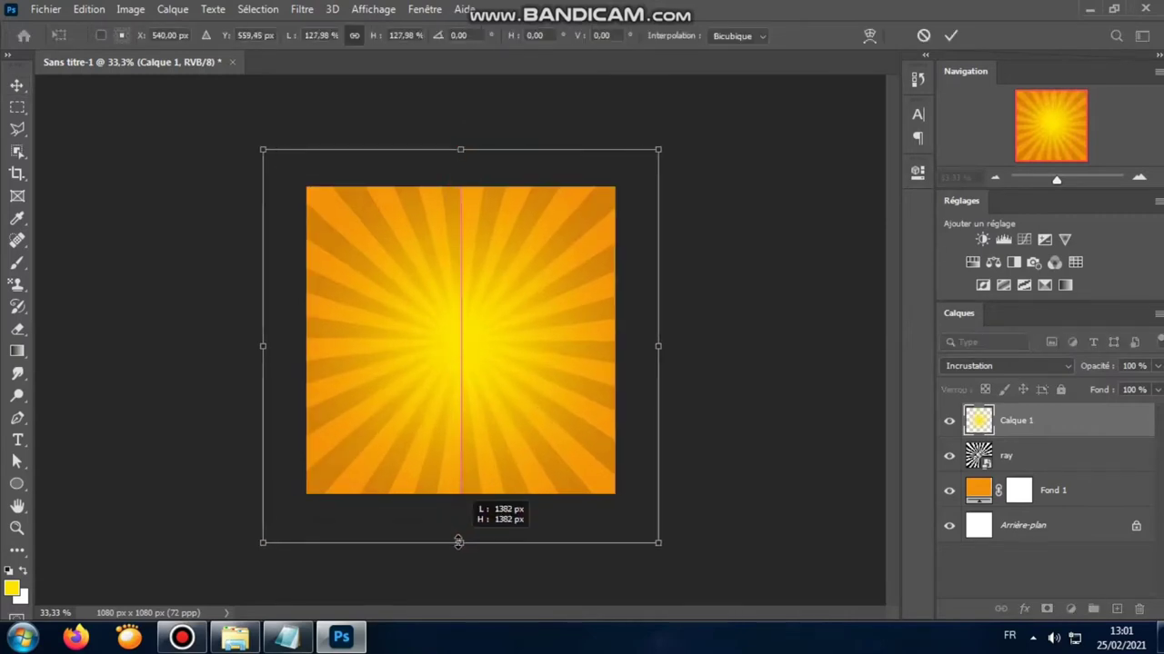
{"action": "left_click_drag", "start_coordinate": [660, 347], "coordinate": [698, 348]}
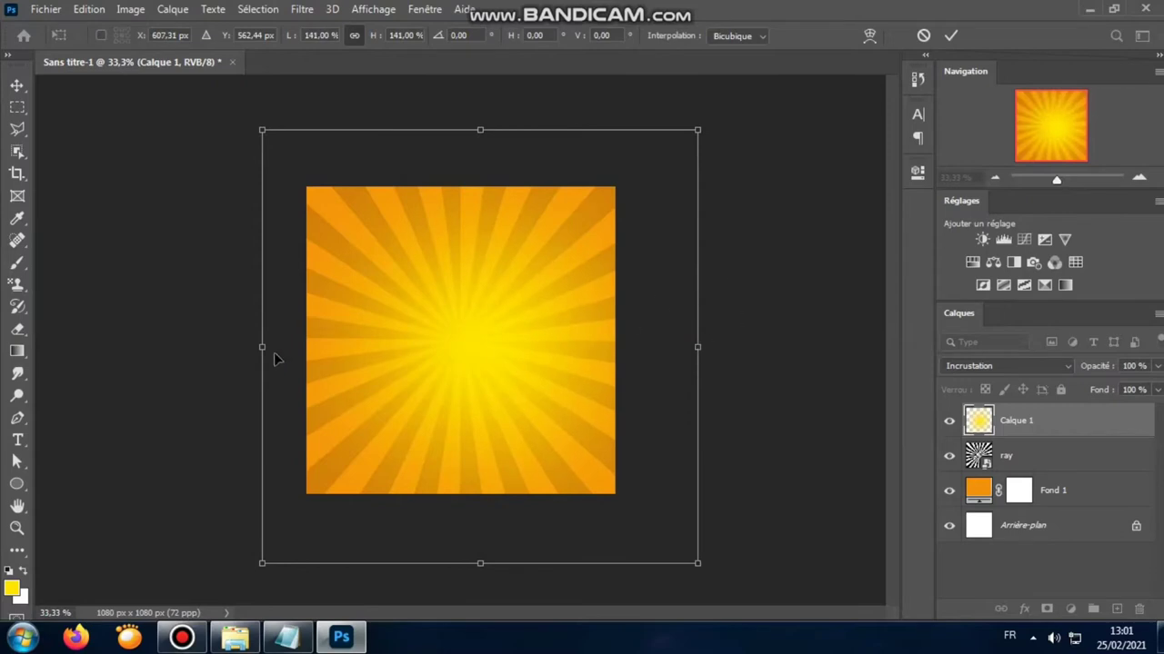
{"action": "left_click_drag", "start_coordinate": [262, 347], "coordinate": [256, 347]}
{"action": "left_click", "coordinate": [950, 36]}
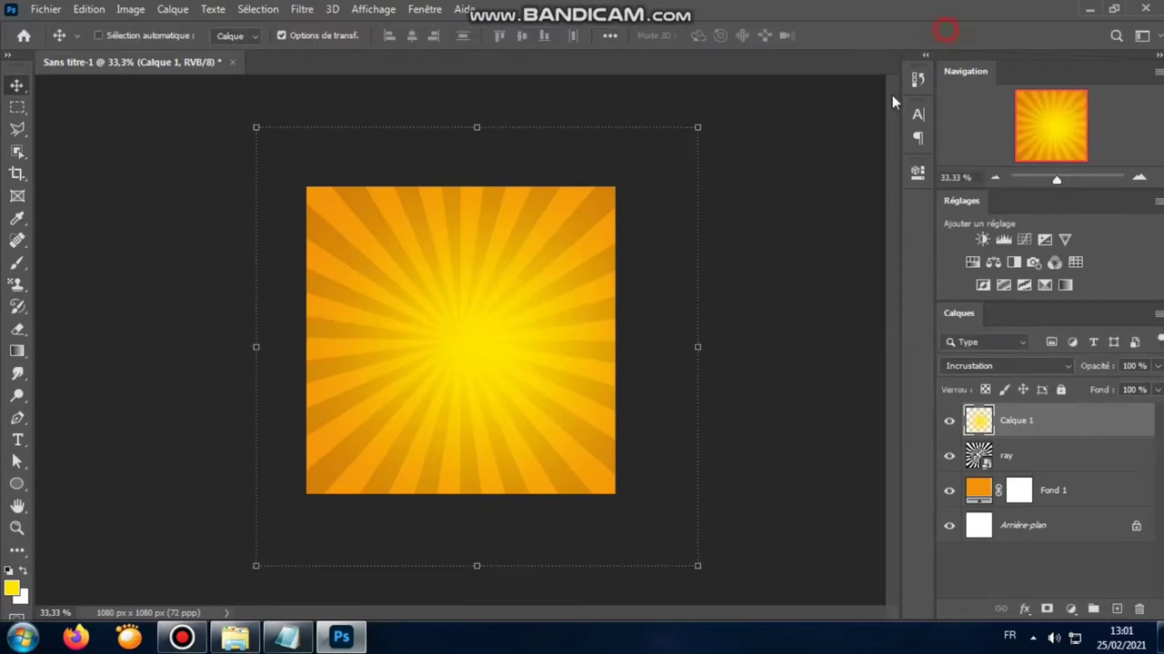
{"action": "key", "text": "ctrl+plus"}
{"action": "key", "text": "ctrl+plus"}
{"action": "key", "text": "ctrl+minus"}
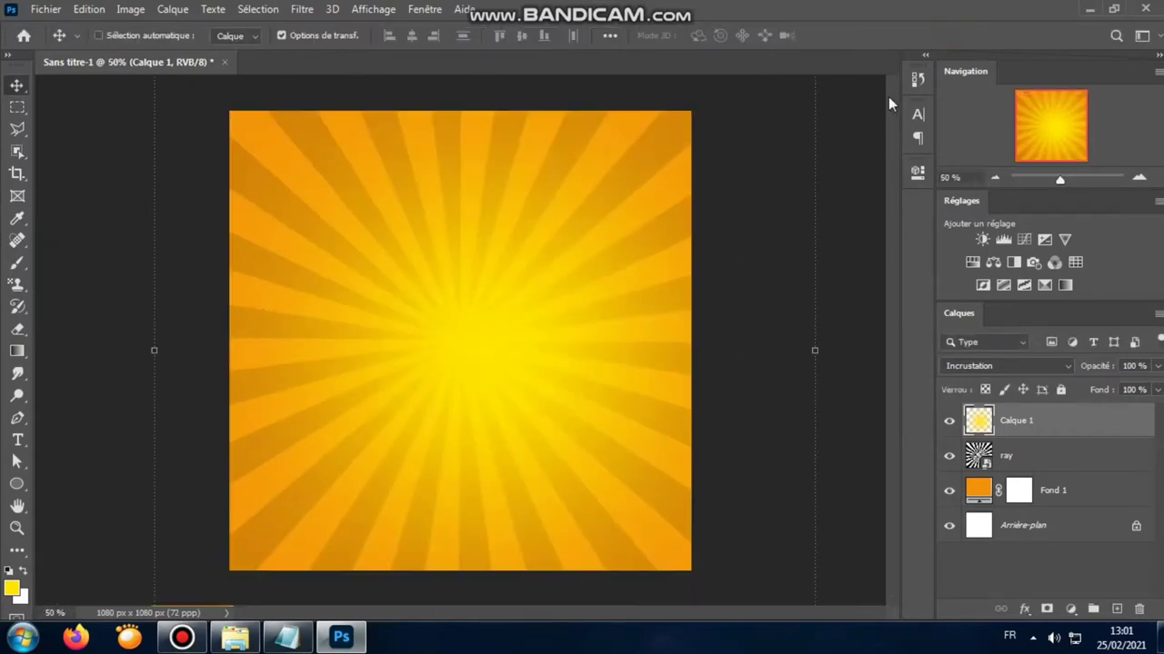
Set the Ellipse tool to a brown fill and white stroke.
{"action": "left_click", "coordinate": [325, 38]}
{"action": "left_click", "coordinate": [16, 484]}
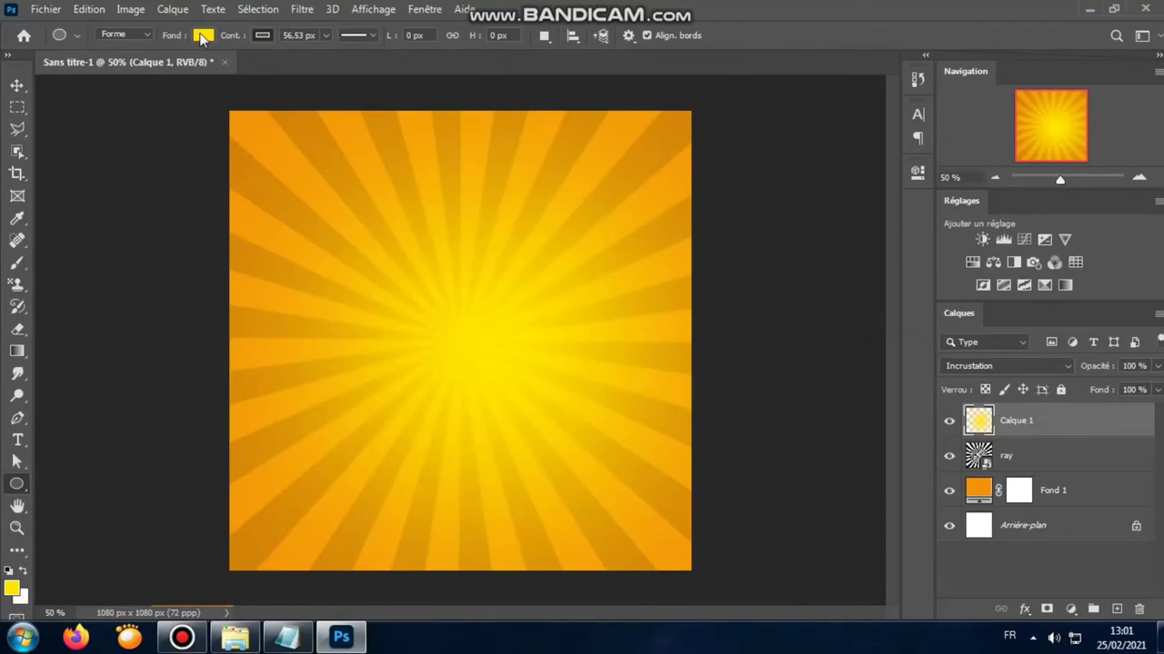
{"action": "left_click", "coordinate": [203, 37]}
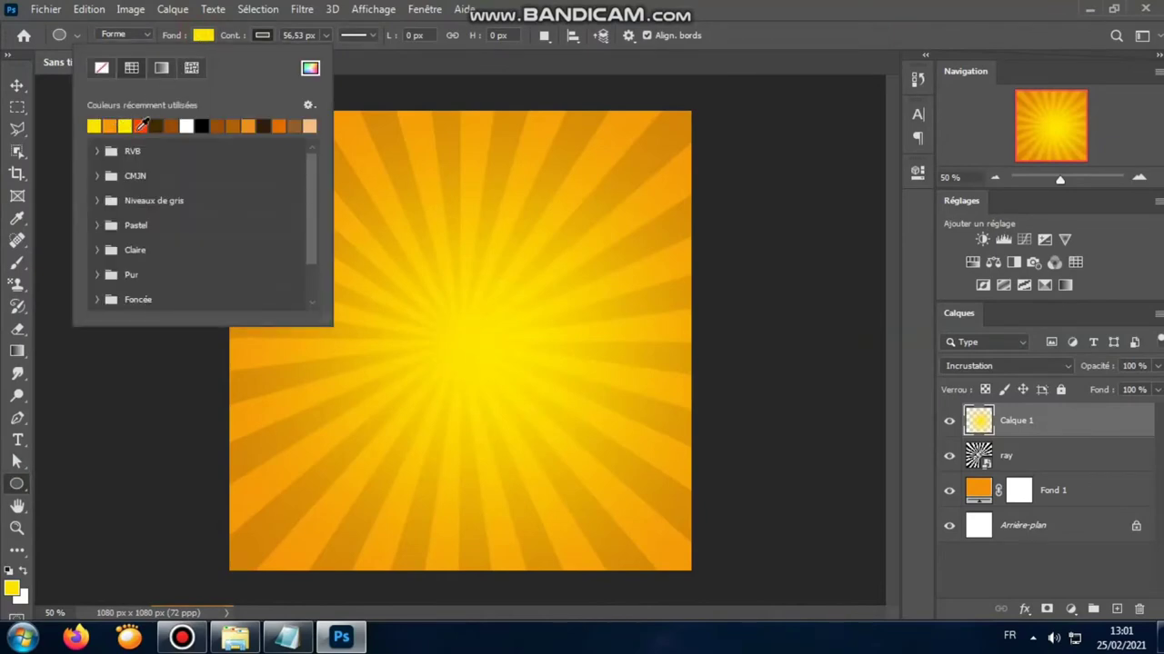
{"action": "left_click", "coordinate": [170, 126]}
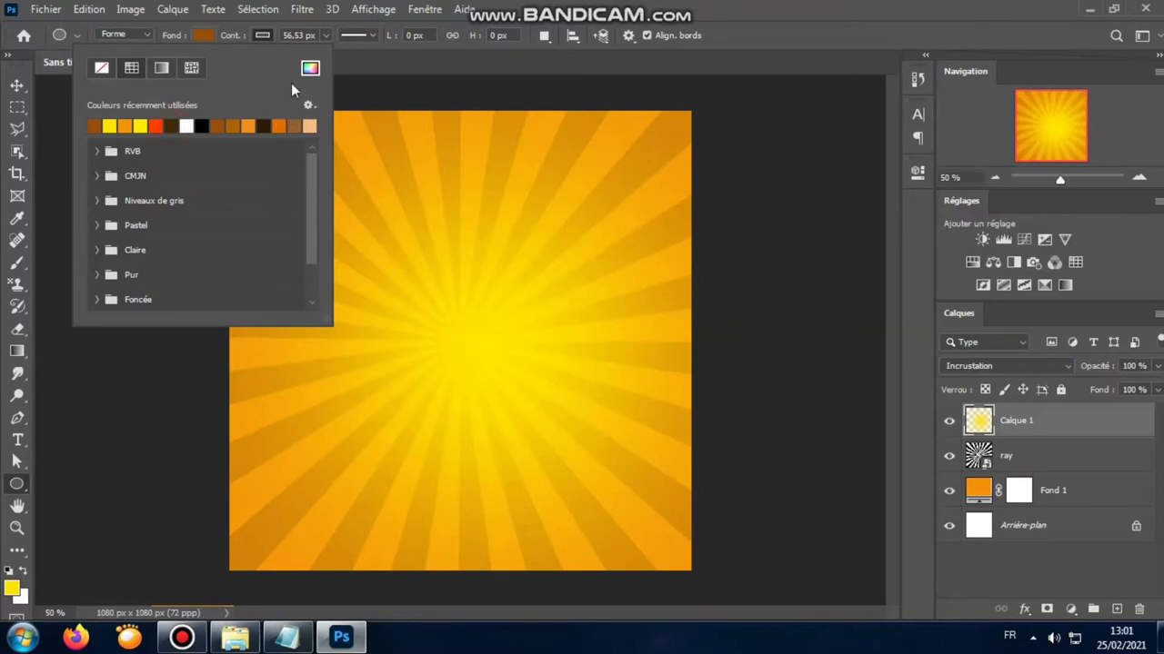
{"action": "left_click", "coordinate": [267, 40]}
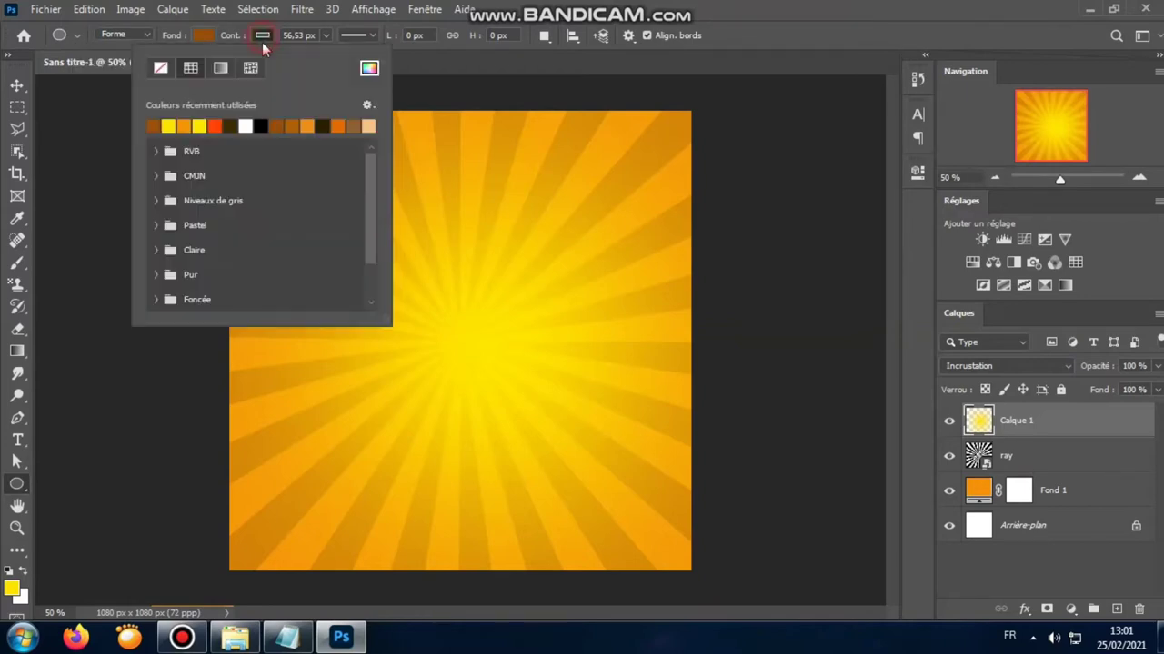
{"action": "left_click", "coordinate": [245, 125]}
{"action": "left_click", "coordinate": [393, 216]}
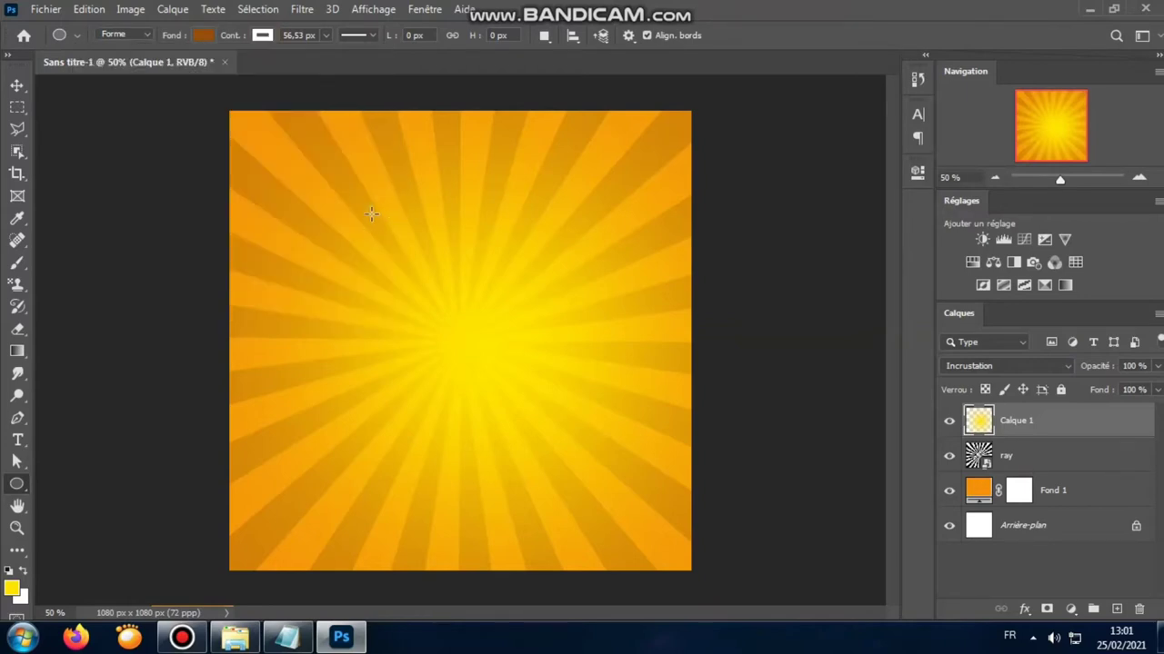
Draw a circle at the sunburst centre and thin its white outline to about 22 px.
{"action": "left_click_drag", "start_coordinate": [371, 214], "coordinate": [638, 474]}
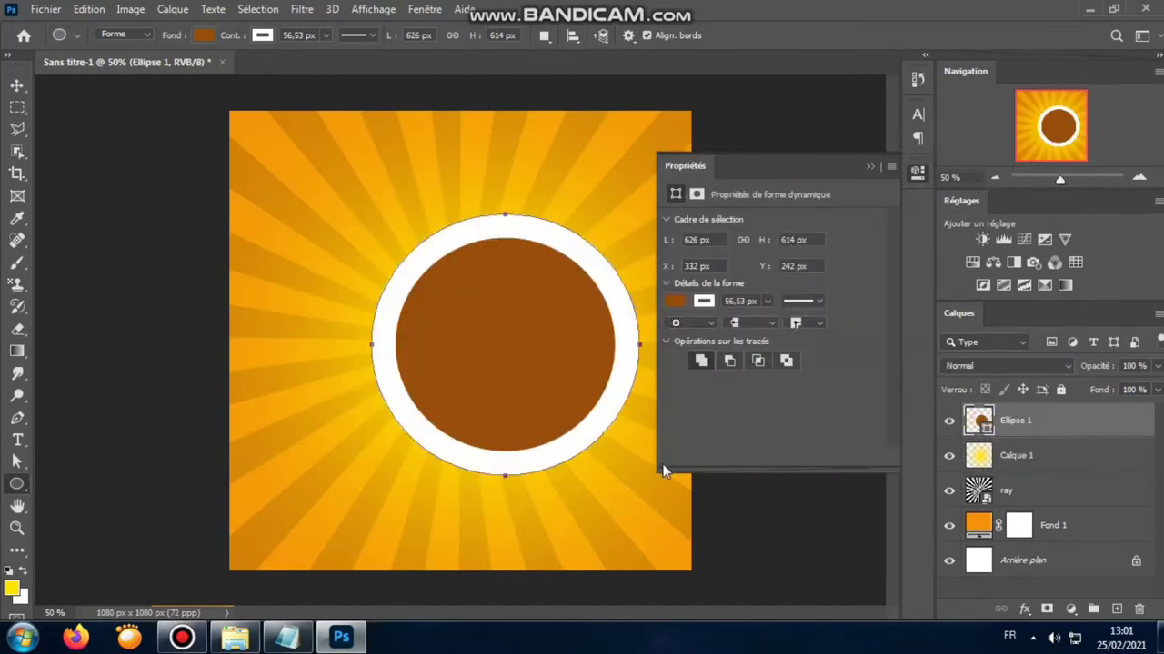
{"action": "left_click", "coordinate": [325, 35]}
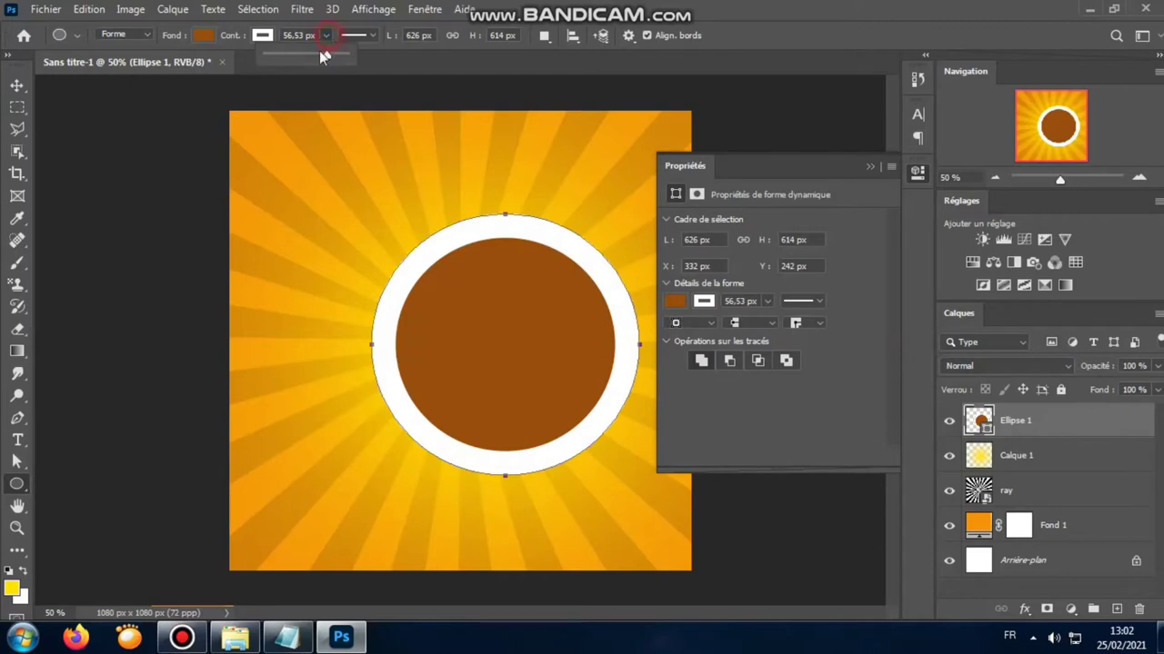
{"action": "left_click_drag", "start_coordinate": [286, 56], "coordinate": [307, 55]}
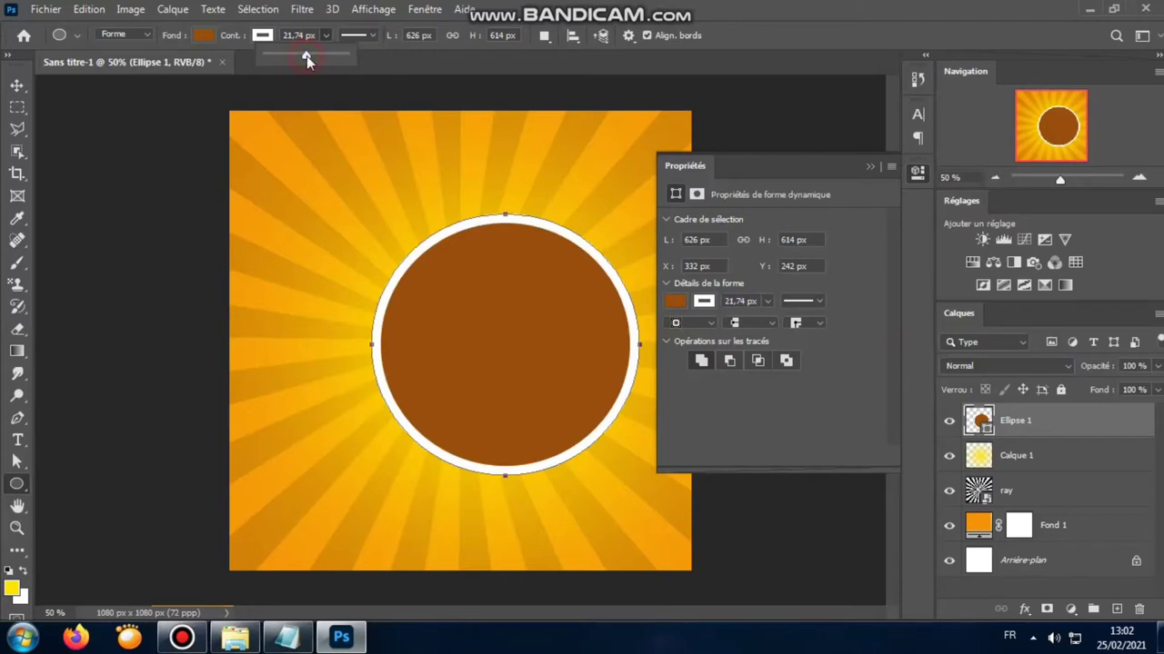
{"action": "left_click", "coordinate": [867, 169]}
{"action": "left_click", "coordinate": [16, 85]}
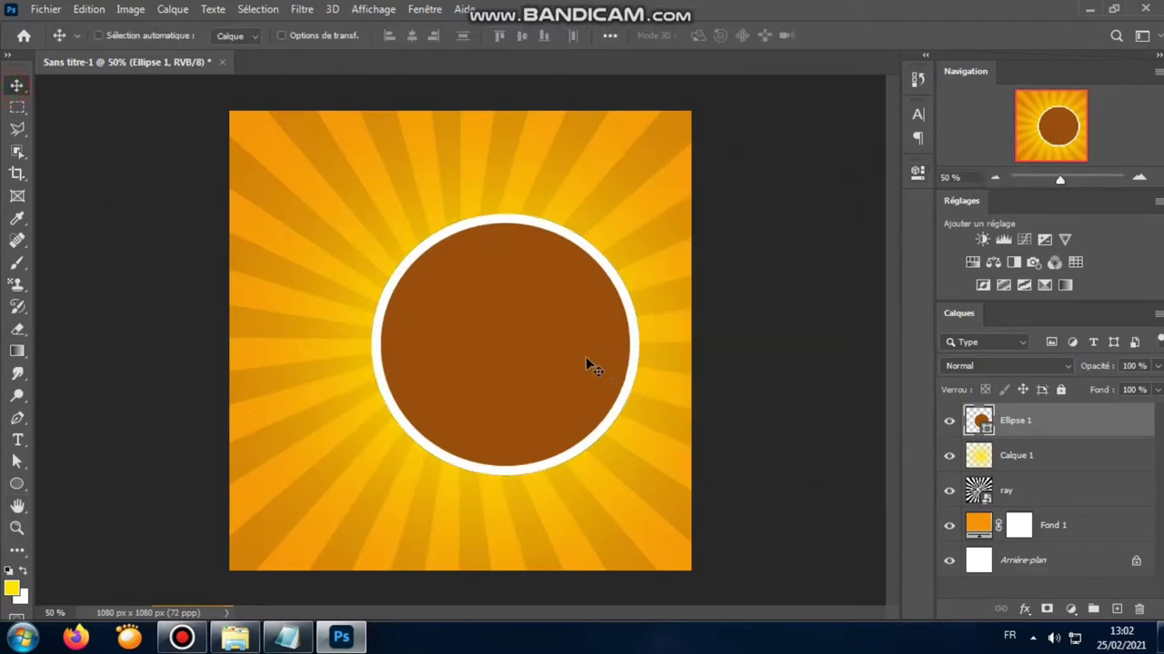
Enlarge the Ellipse 1 circle to about 113%, keeping it centred on the sunburst.
{"action": "left_click_drag", "start_coordinate": [585, 356], "coordinate": [540, 355]}
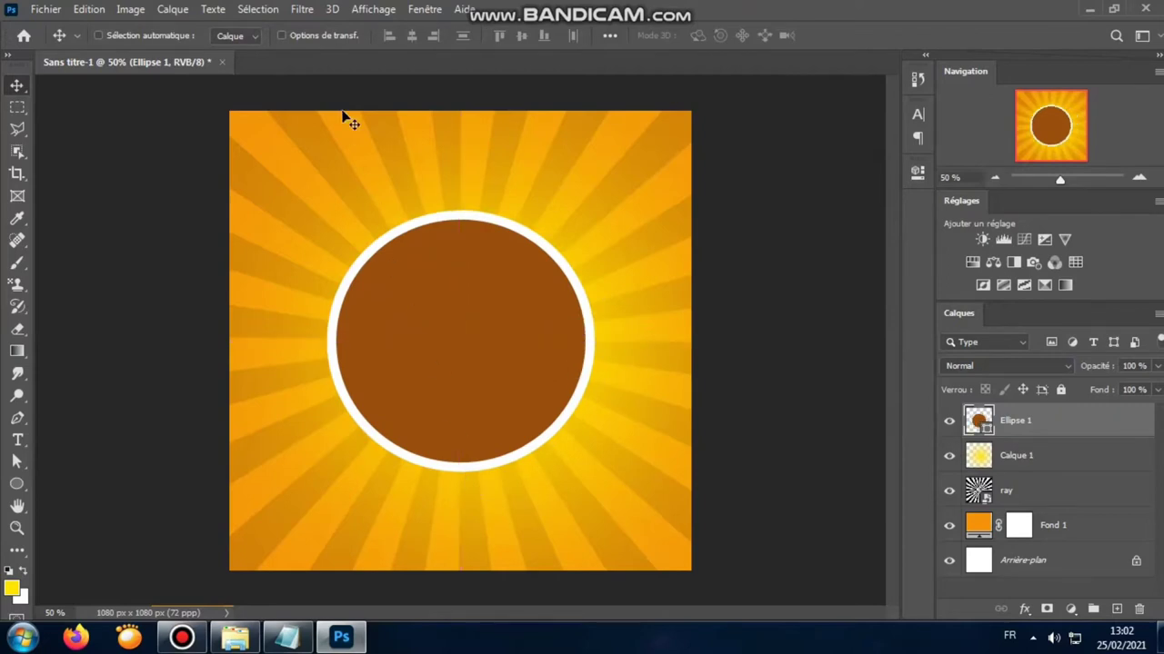
{"action": "key", "text": "ctrl+t"}
{"action": "left_click_drag", "start_coordinate": [461, 209], "coordinate": [461, 197]}
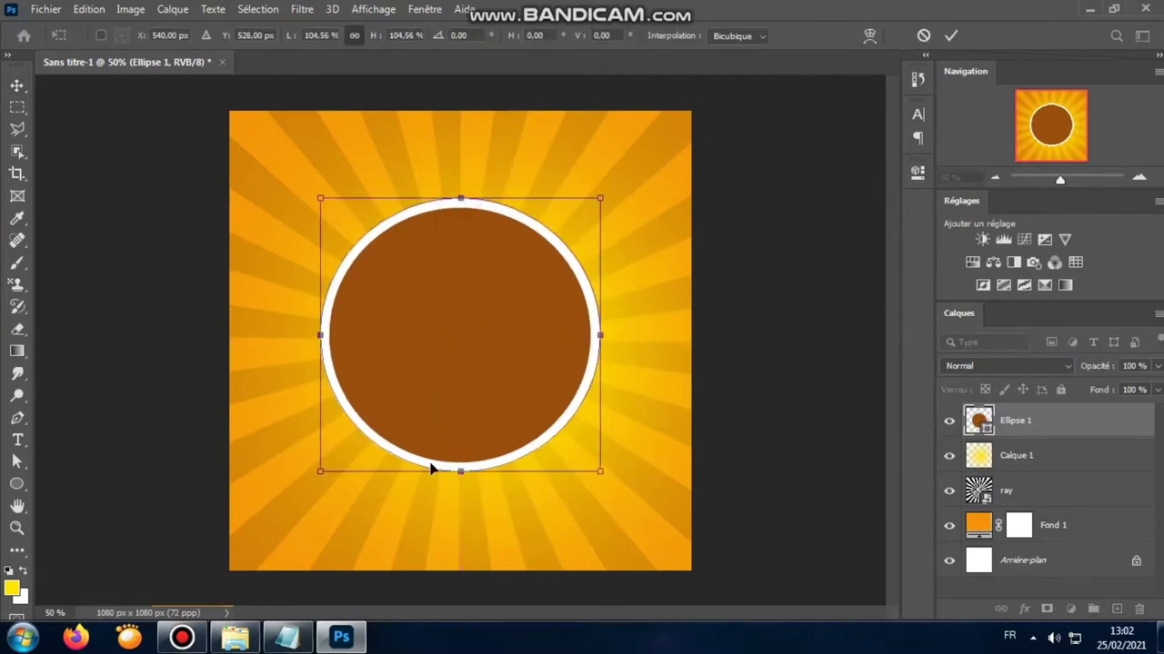
{"action": "left_click_drag", "start_coordinate": [460, 466], "coordinate": [459, 482]}
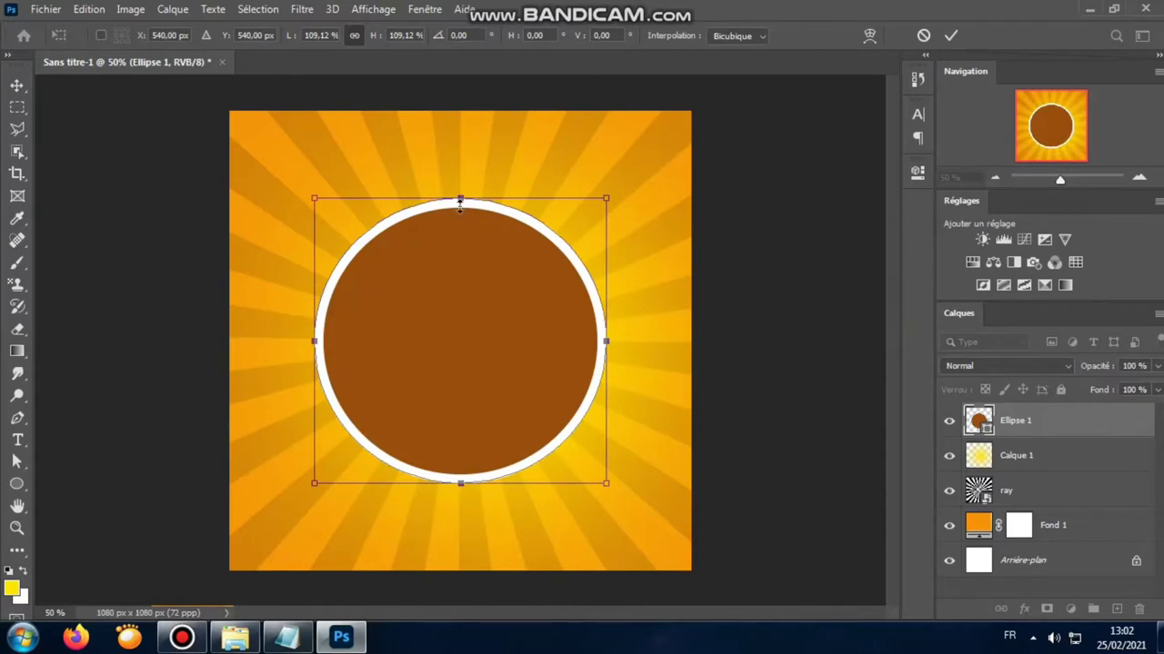
{"action": "left_click_drag", "start_coordinate": [460, 205], "coordinate": [461, 191]}
{"action": "left_click_drag", "start_coordinate": [454, 482], "coordinate": [455, 486]}
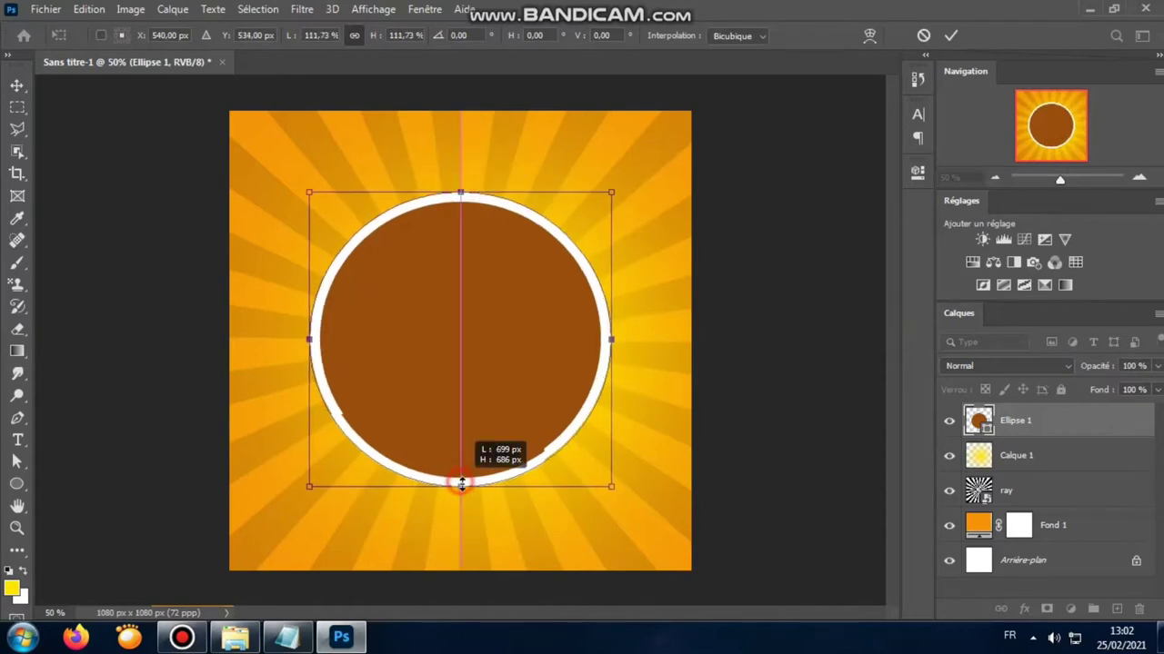
{"action": "left_click_drag", "start_coordinate": [482, 385], "coordinate": [485, 381]}
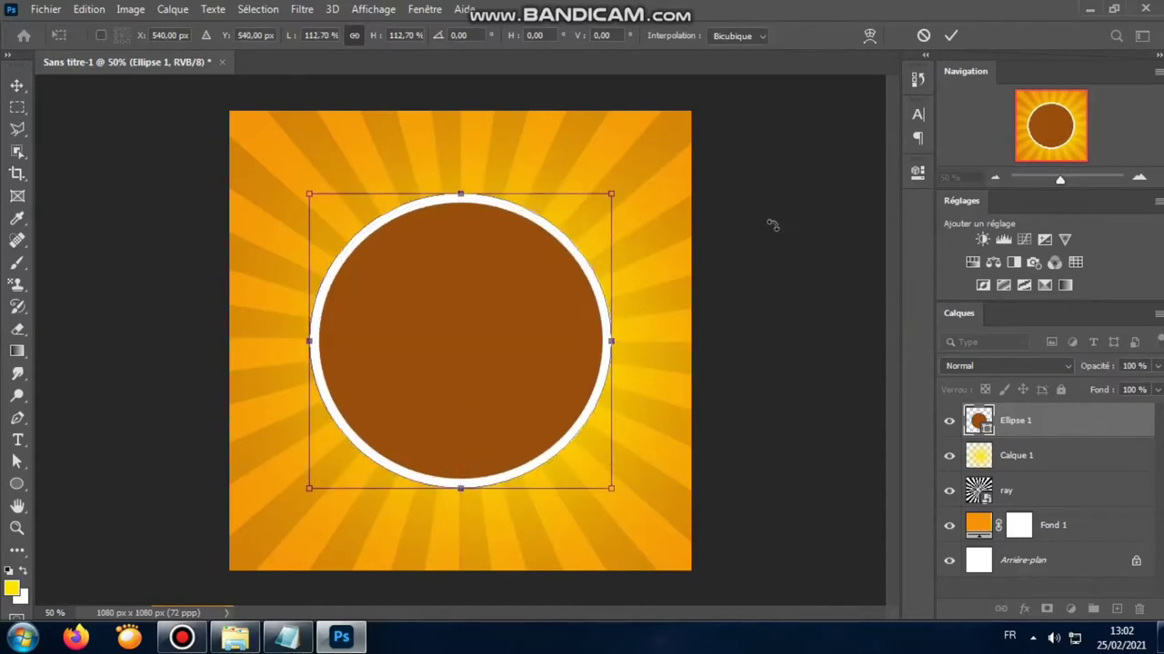
{"action": "left_click", "coordinate": [951, 40]}
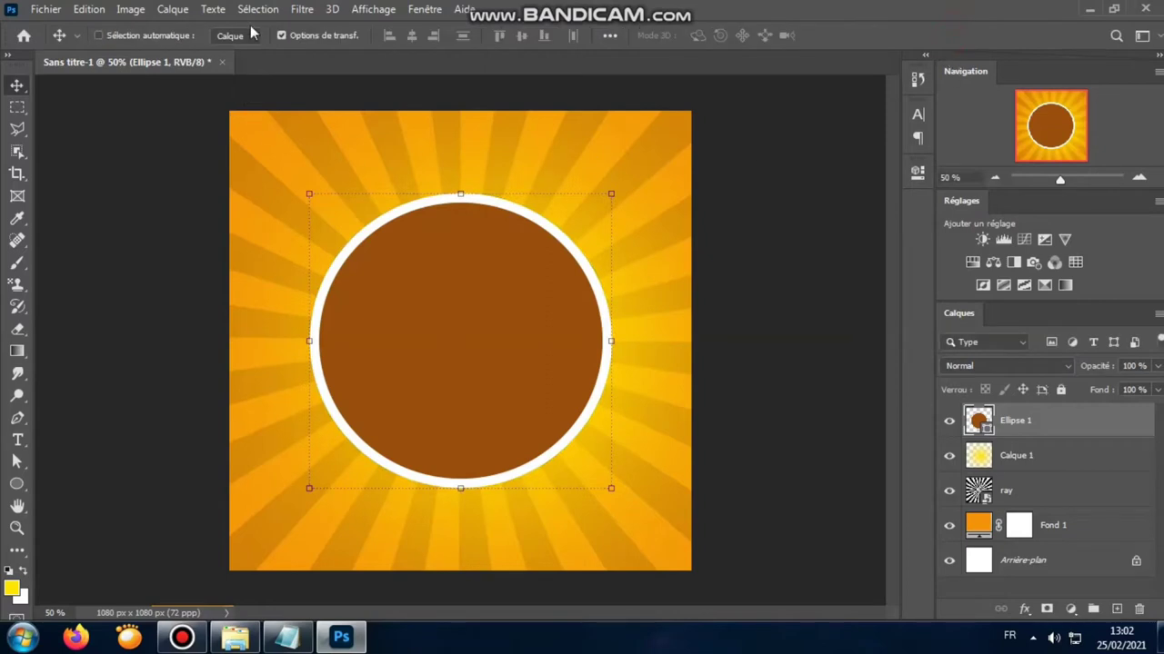
{"action": "left_click", "coordinate": [317, 37]}
{"action": "key", "text": "ctrl+minus"}
{"action": "key", "text": "ctrl+minus"}
{"action": "key", "text": "ctrl+plus"}
{"action": "key", "text": "ctrl+plus"}
Create a text layer above the circle reading 'Chips', pasted from Notepad over the placeholder.
{"action": "left_click", "coordinate": [17, 440]}
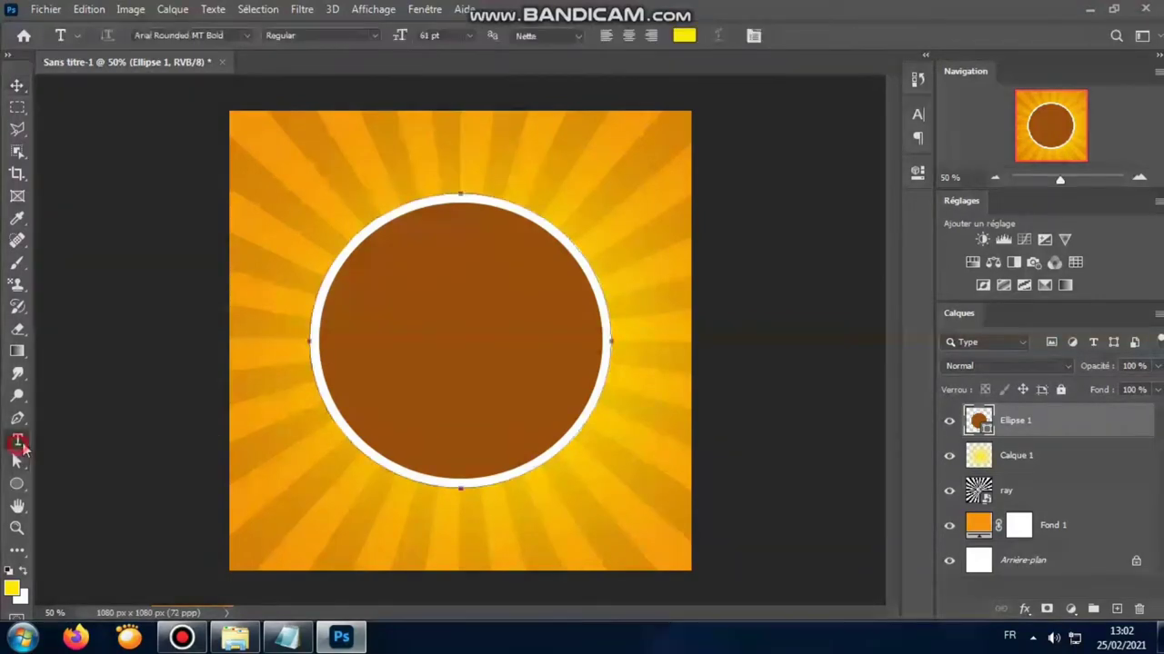
{"action": "left_click", "coordinate": [286, 185]}
{"action": "mouse_move", "coordinate": [286, 637]}
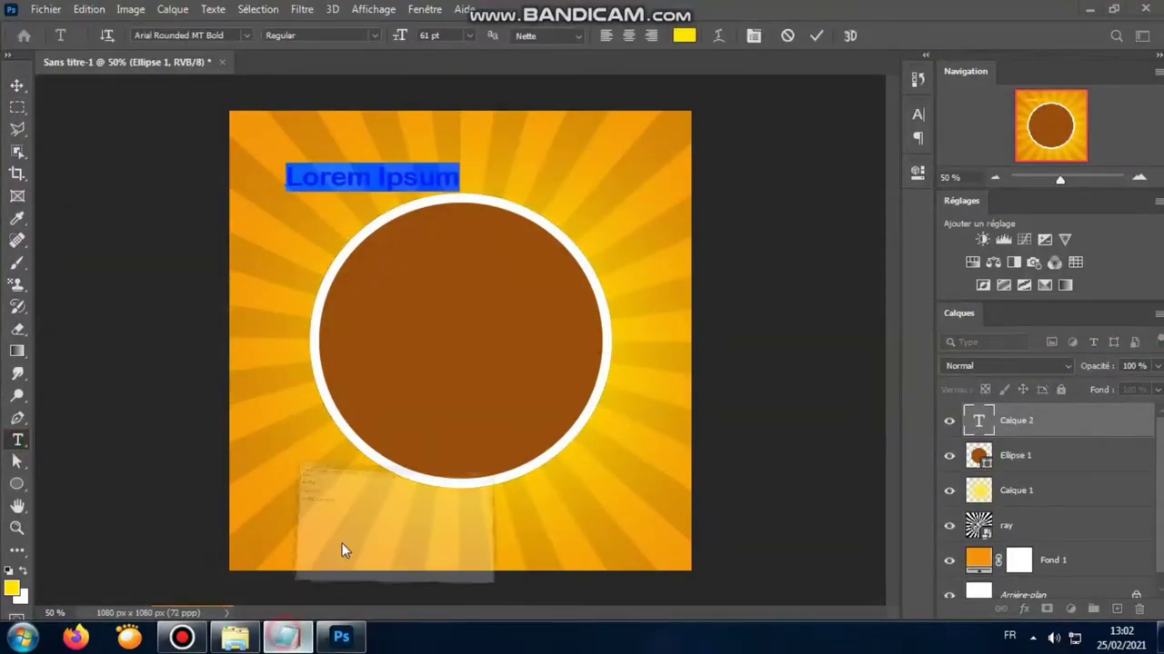
{"action": "left_click", "coordinate": [342, 550]}
{"action": "double_click", "coordinate": [354, 82]}
{"action": "right_click", "coordinate": [352, 82]}
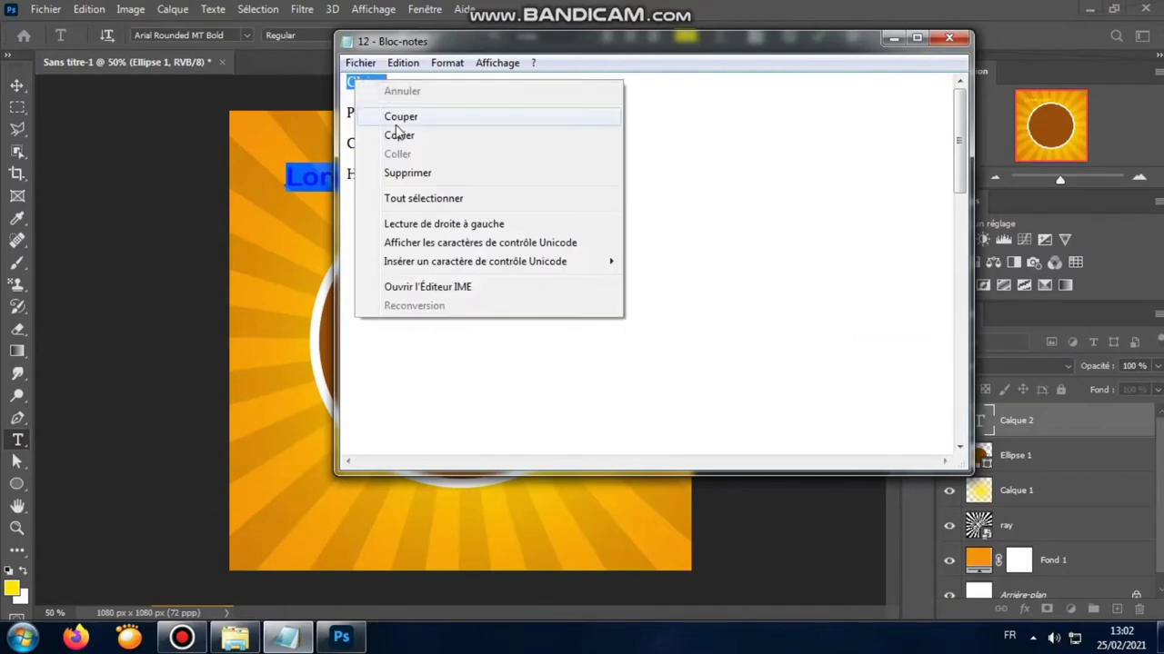
{"action": "left_click", "coordinate": [400, 133]}
{"action": "left_click", "coordinate": [894, 38]}
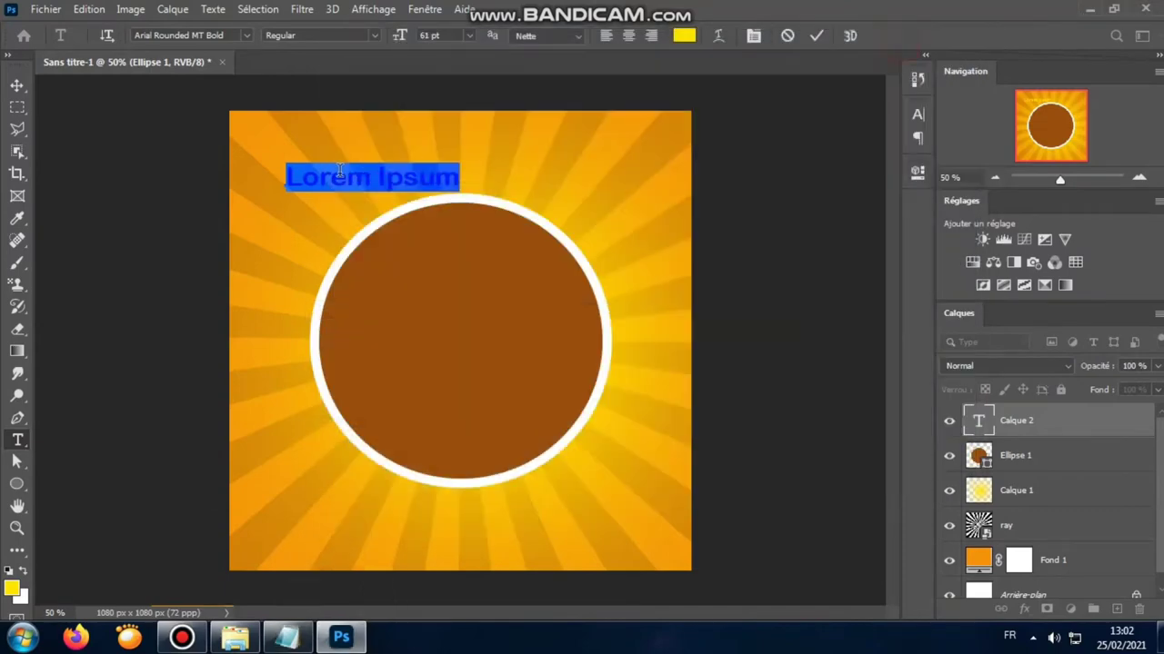
{"action": "right_click", "coordinate": [341, 174]}
{"action": "left_click", "coordinate": [403, 238]}
{"action": "type", "text": "Chips"}
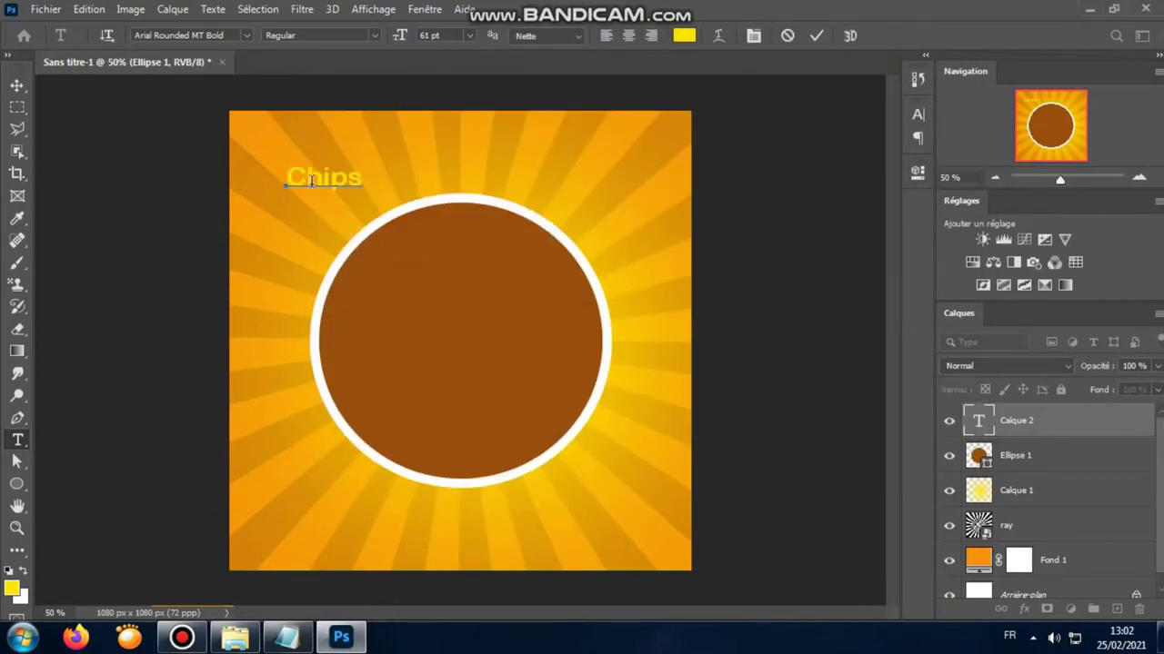
{"action": "double_click", "coordinate": [316, 174]}
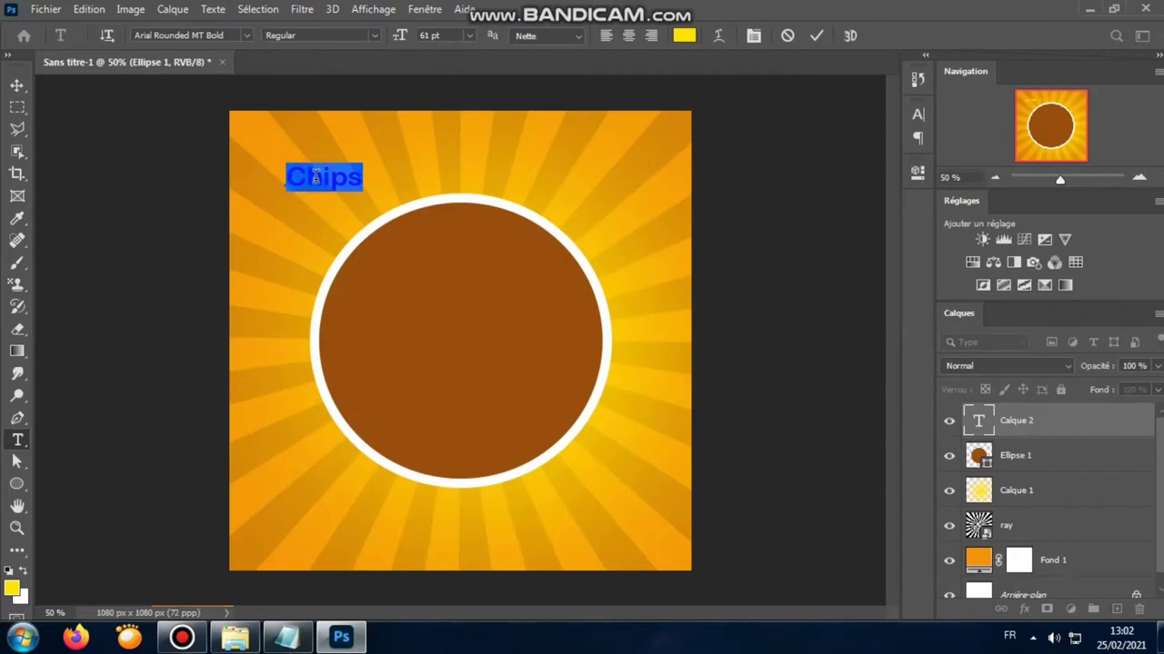
{"action": "left_click", "coordinate": [918, 114]}
Set the Chips text font to Lobster 1.4.
{"action": "left_click", "coordinate": [817, 141]}
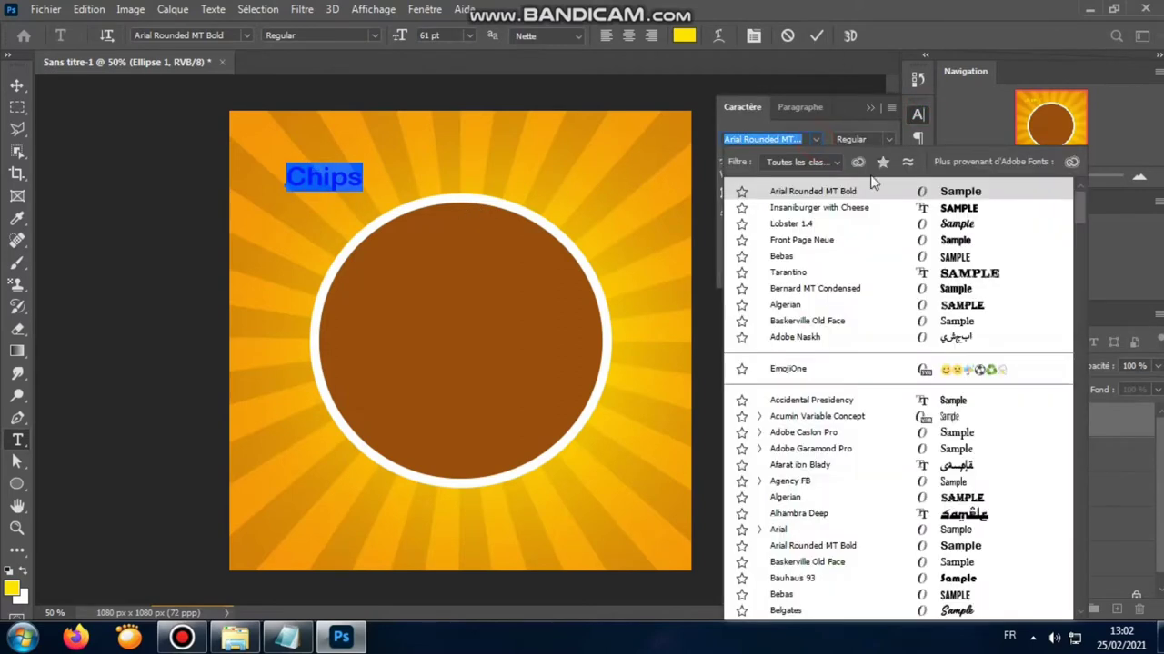
{"action": "left_click", "coordinate": [934, 229]}
{"action": "left_click", "coordinate": [816, 36]}
Scale the Chips text to about 289 pt, centred across the brown circle.
{"action": "left_click", "coordinate": [16, 85]}
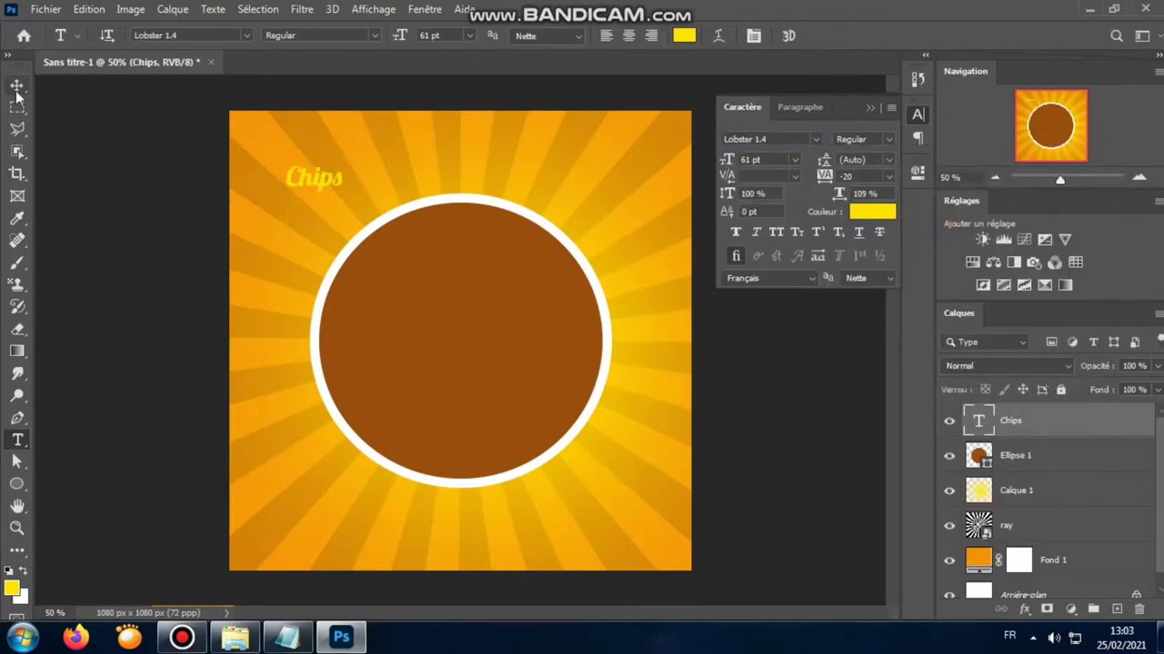
{"action": "left_click", "coordinate": [311, 38]}
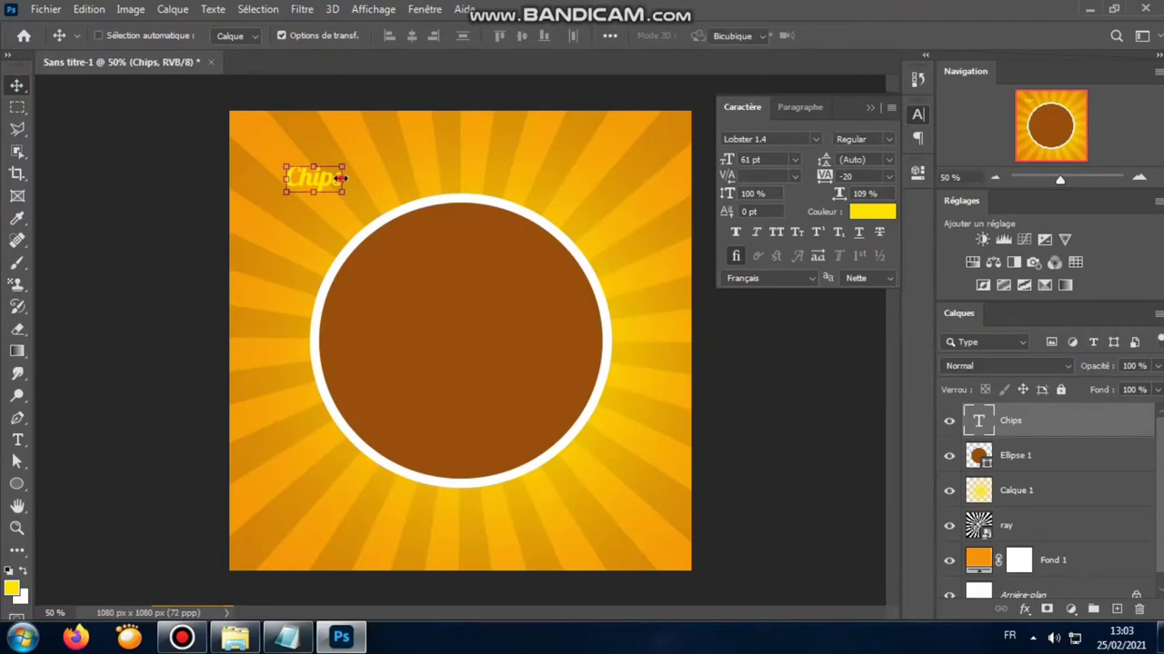
{"action": "mouse_move", "coordinate": [343, 179]}
{"action": "left_mouse_down"}
{"action": "mouse_move", "coordinate": [452, 182]}
{"action": "mouse_move", "coordinate": [529, 306]}
{"action": "mouse_move", "coordinate": [611, 309]}
{"action": "mouse_move", "coordinate": [538, 327]}
{"action": "mouse_move", "coordinate": [599, 325]}
{"action": "left_mouse_up"}
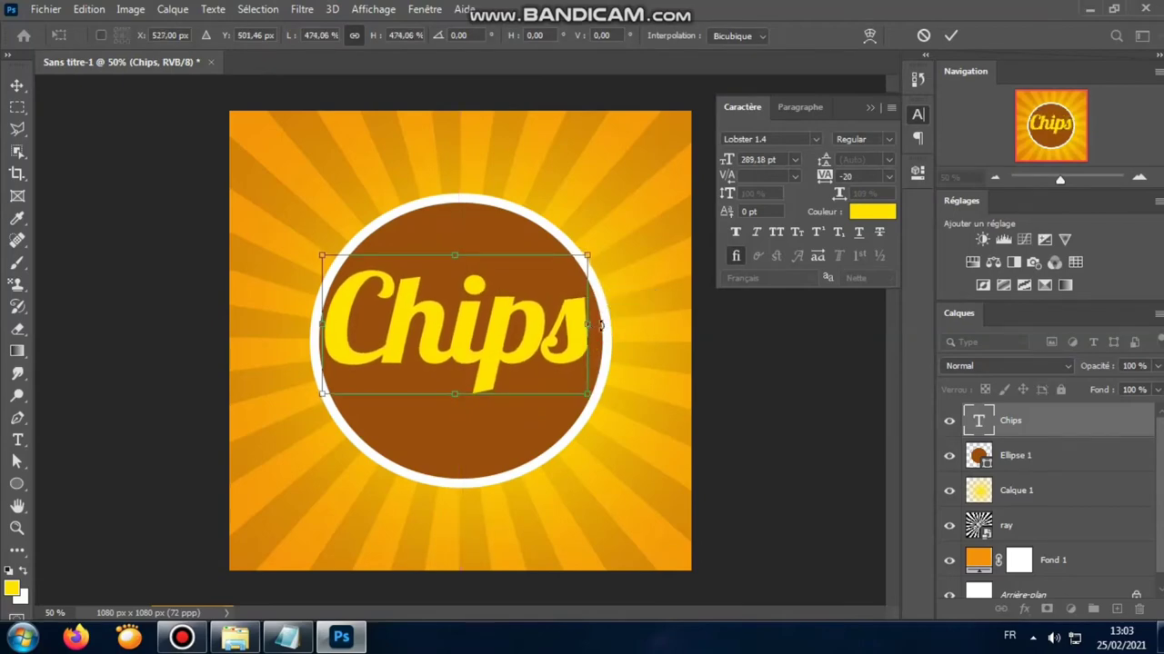
{"action": "left_click", "coordinate": [950, 36]}
{"action": "left_click", "coordinate": [333, 35]}
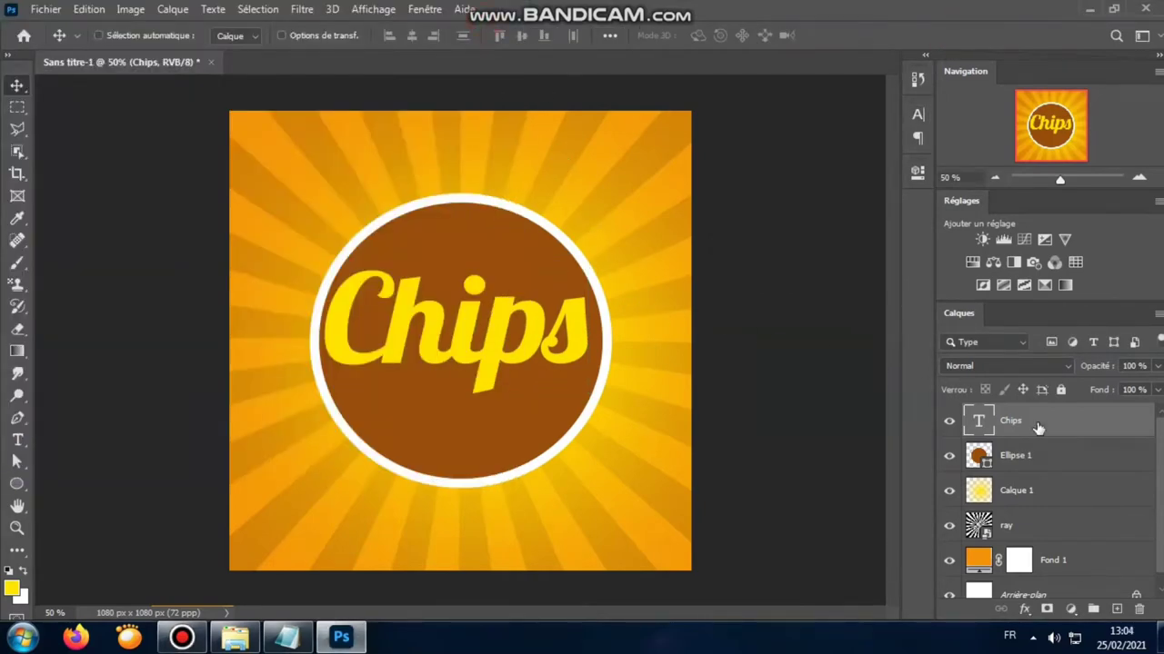
Add a brown-to-orange Gradient Overlay and Bevel & Emboss to the Chips layer.
{"action": "right_click", "coordinate": [1037, 424]}
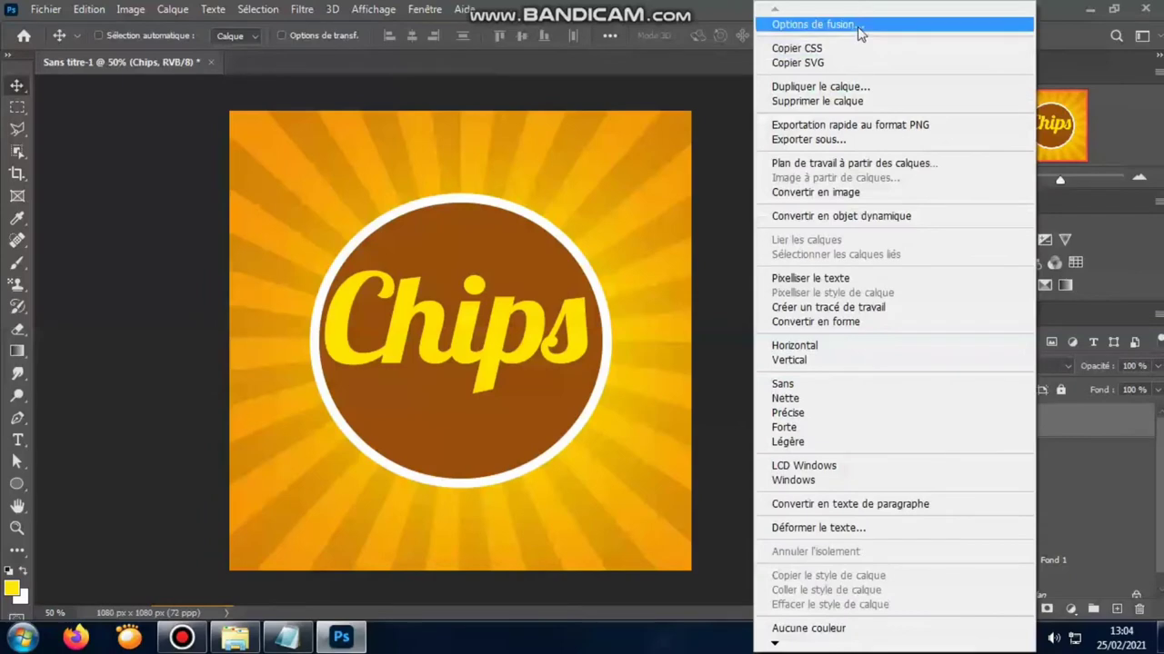
{"action": "left_click", "coordinate": [859, 27]}
{"action": "left_click_drag", "start_coordinate": [781, 35], "coordinate": [995, 20]}
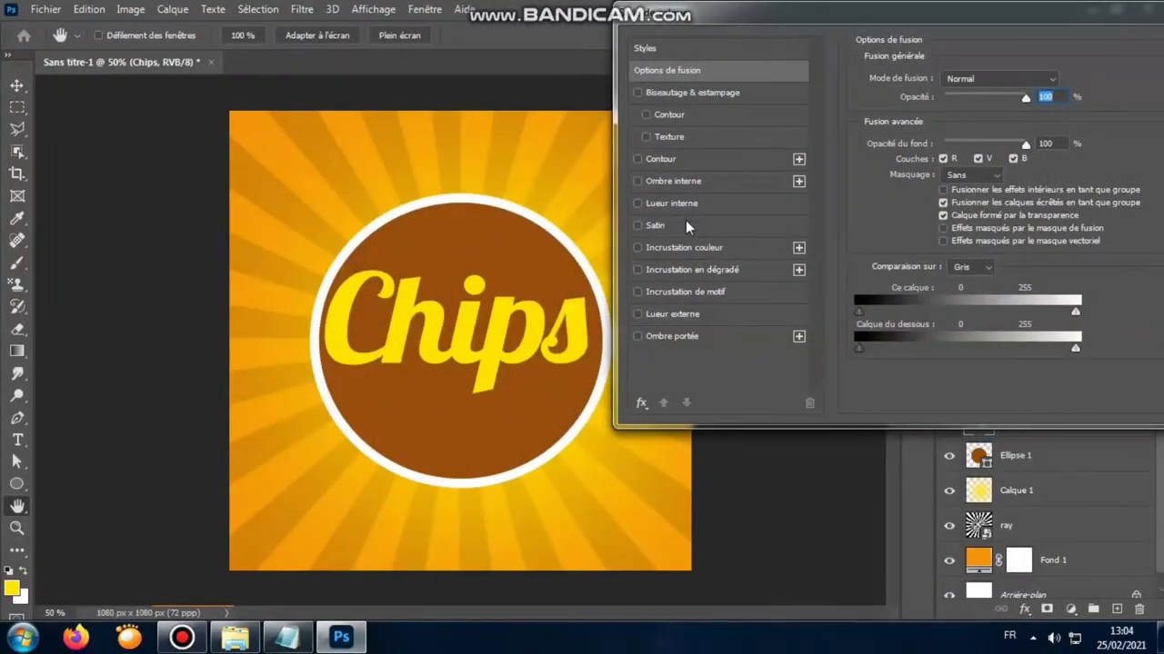
{"action": "left_click", "coordinate": [681, 271]}
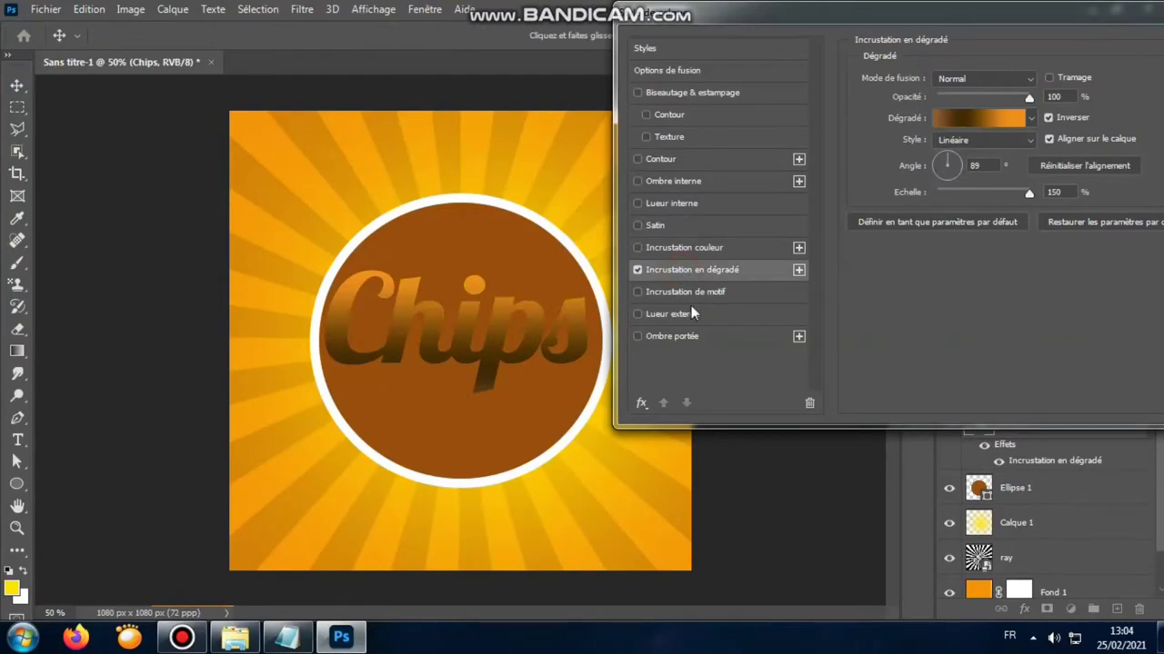
{"action": "left_click", "coordinate": [637, 93]}
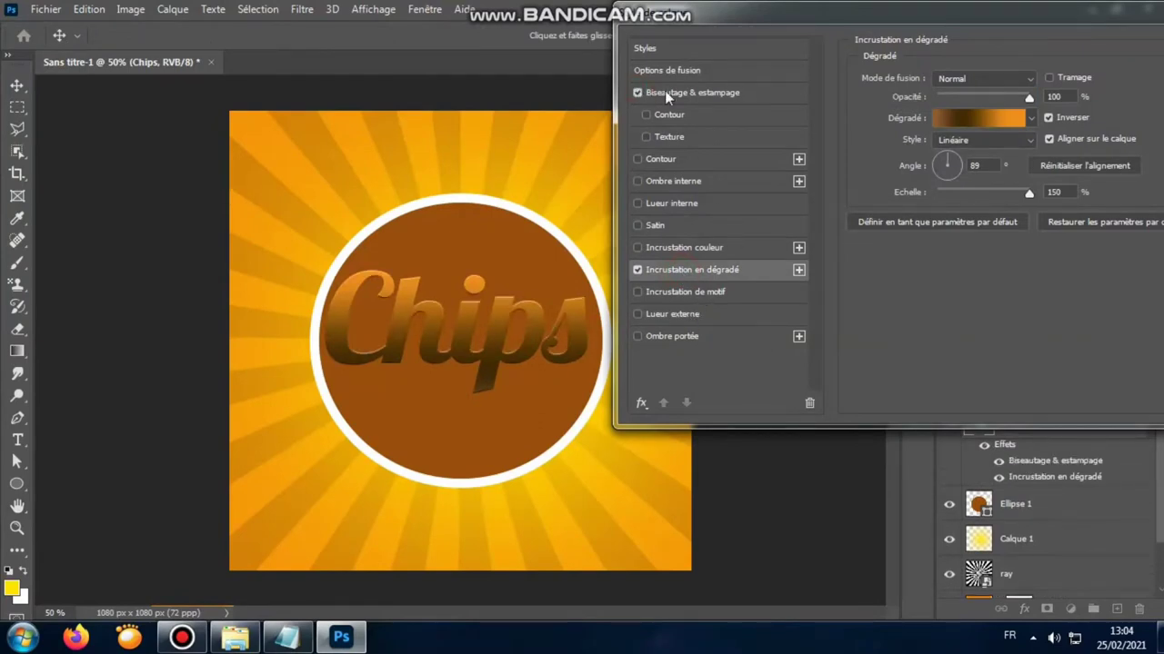
{"action": "left_click", "coordinate": [669, 91]}
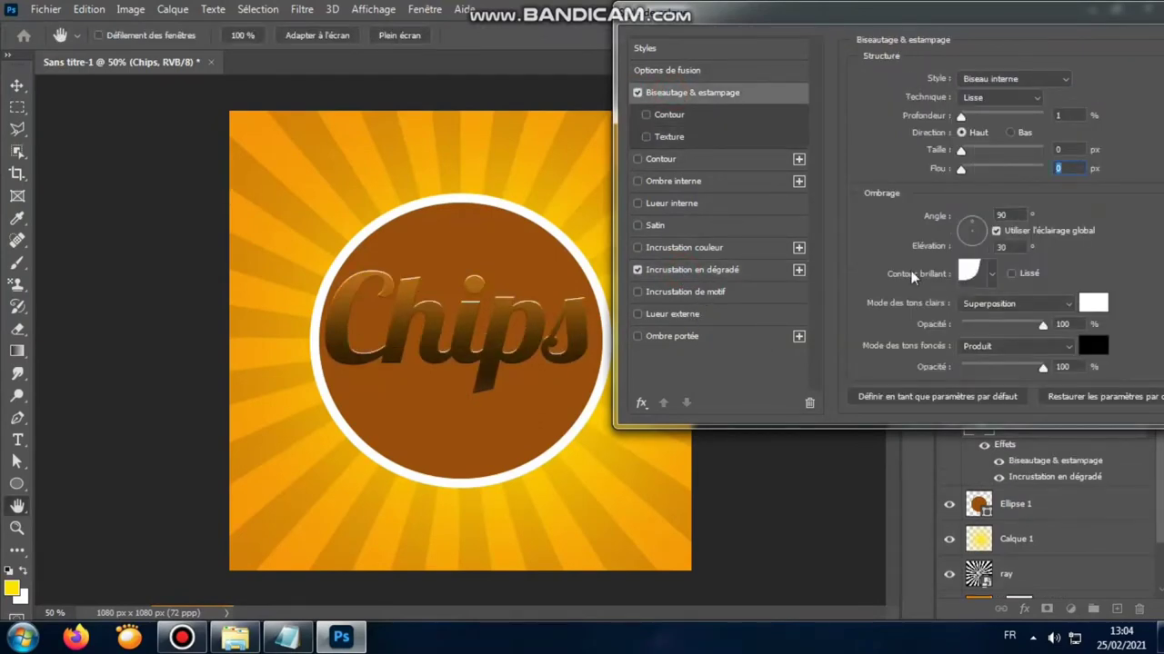
{"action": "left_click", "coordinate": [671, 271]}
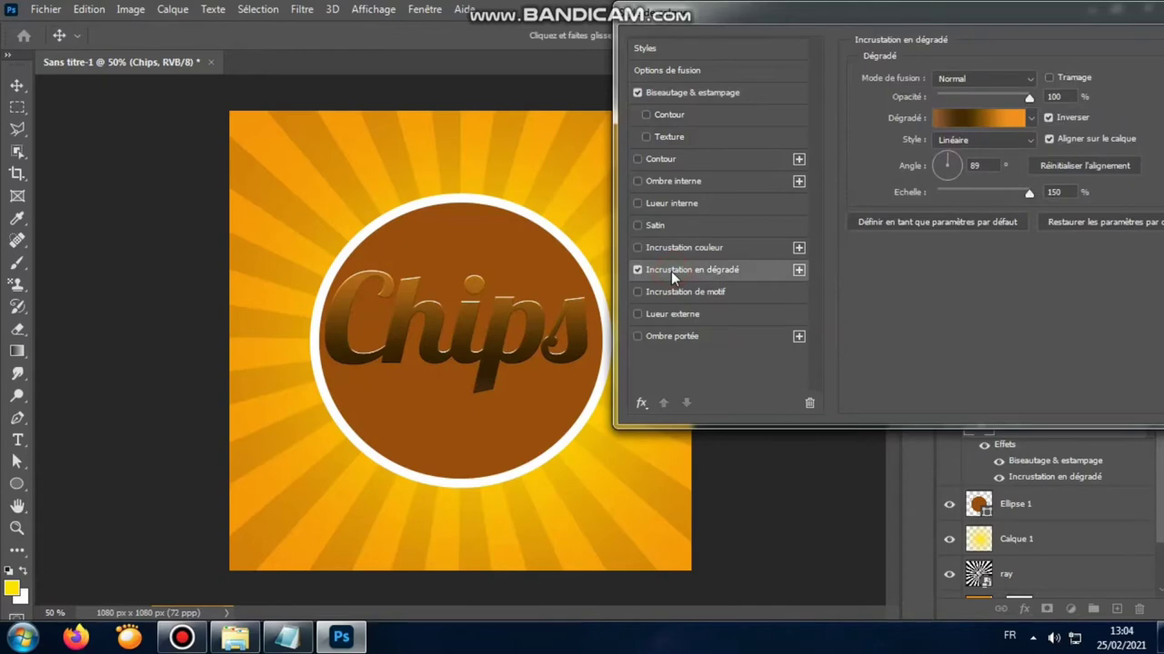
{"action": "left_click", "coordinate": [998, 123]}
Set the gradient stop at 68% to dark brown.
{"action": "left_click_drag", "start_coordinate": [874, 52], "coordinate": [895, 39]}
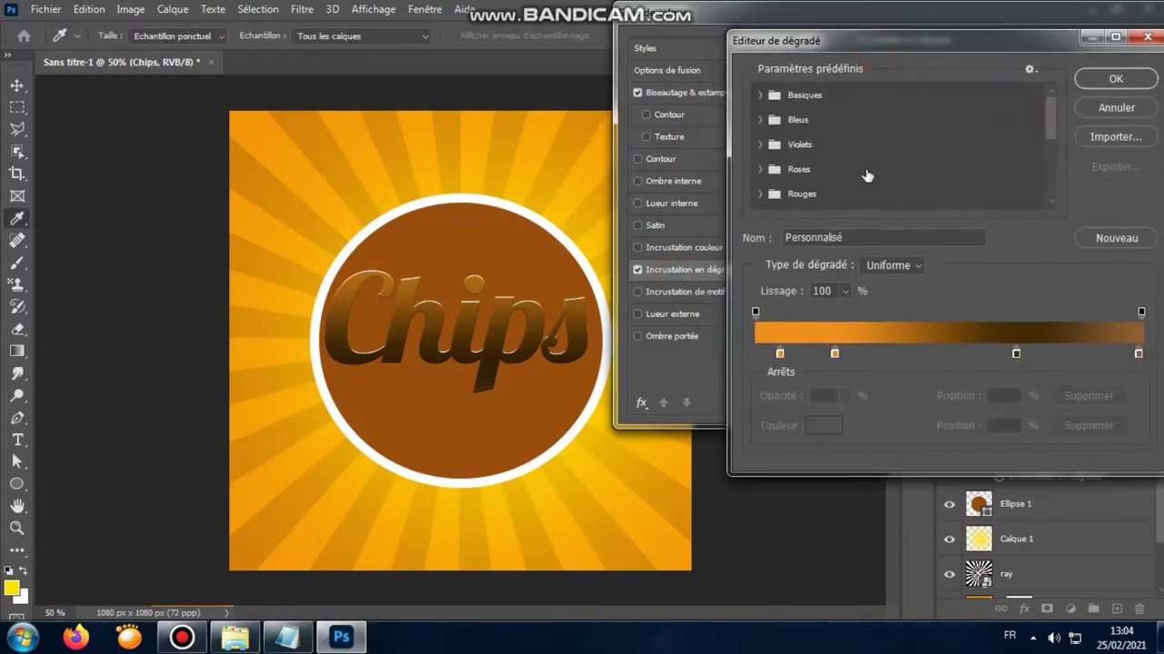
{"action": "left_click", "coordinate": [1015, 353]}
{"action": "left_click", "coordinate": [826, 426]}
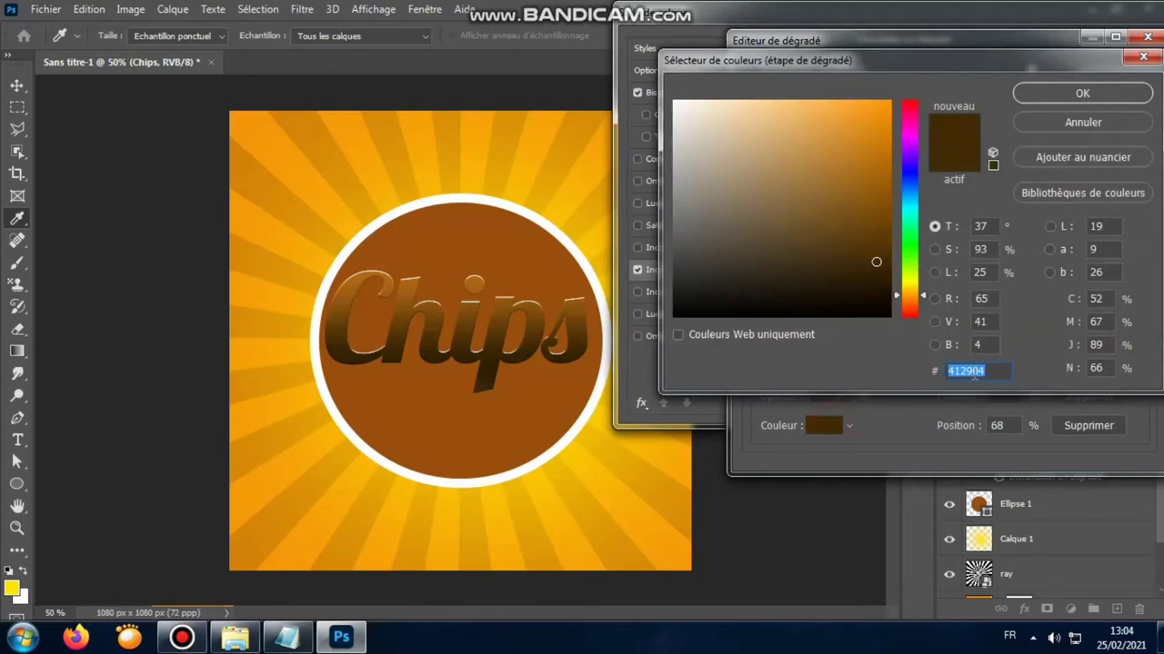
{"action": "left_click", "coordinate": [1072, 93]}
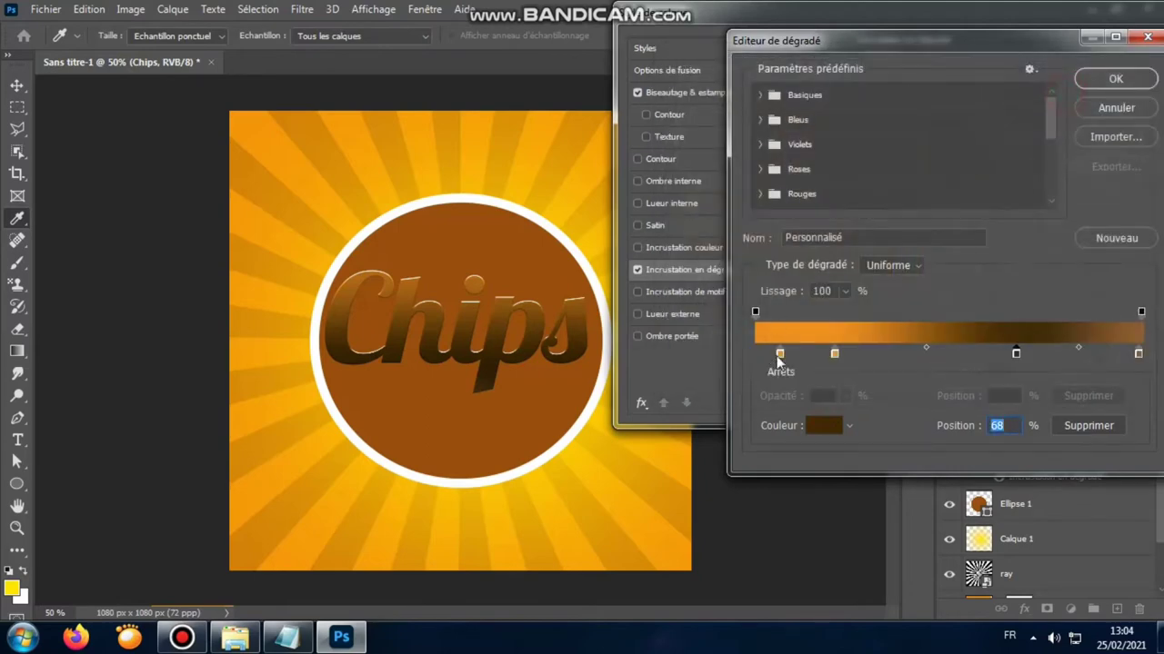
Reposition the orange stops and pull the end brown stop inward to 82%.
{"action": "left_click_drag", "start_coordinate": [836, 355], "coordinate": [945, 353]}
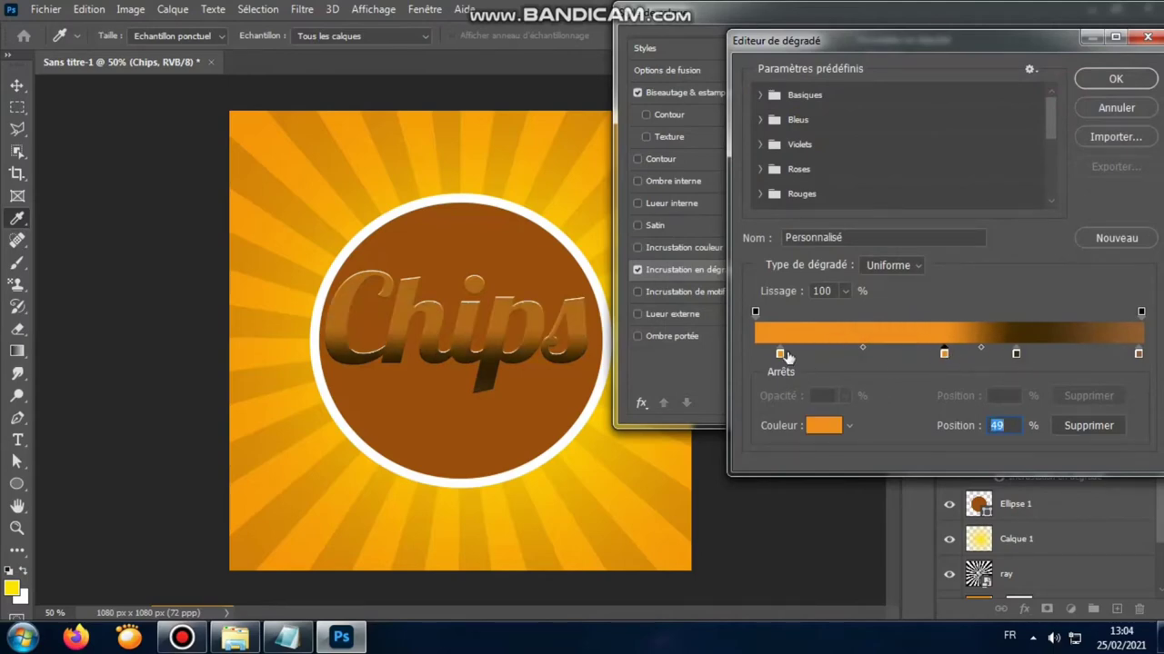
{"action": "mouse_move", "coordinate": [782, 355]}
{"action": "left_mouse_down"}
{"action": "mouse_move", "coordinate": [809, 357]}
{"action": "mouse_move", "coordinate": [718, 361]}
{"action": "left_mouse_up"}
{"action": "left_click_drag", "start_coordinate": [1138, 354], "coordinate": [1110, 358]}
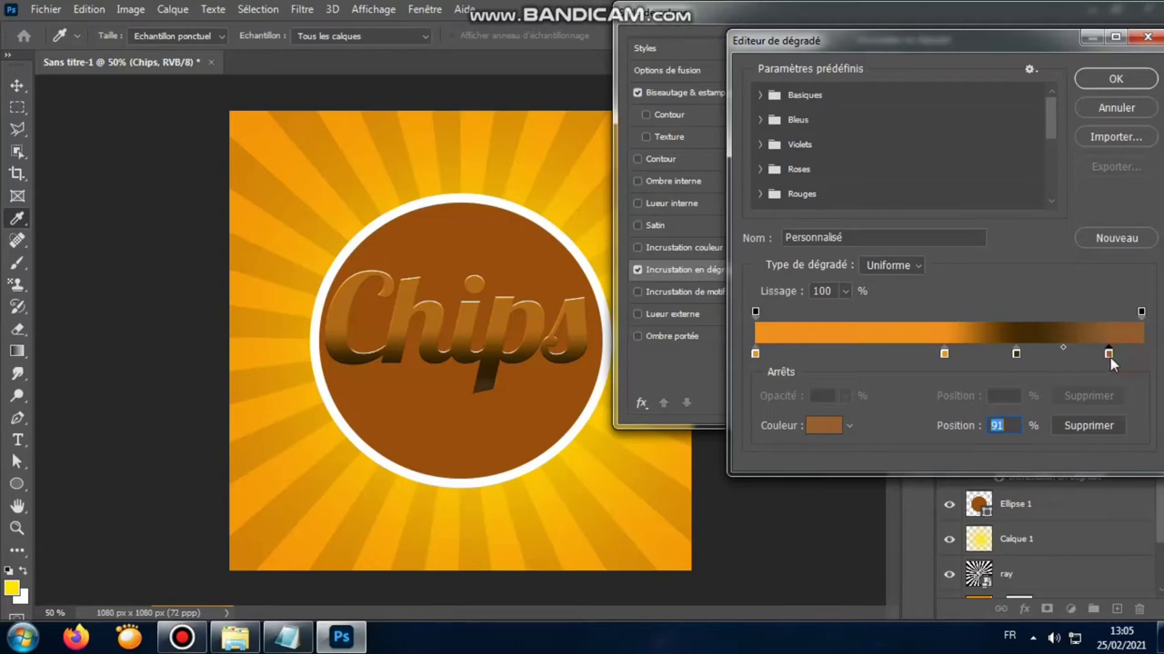
{"action": "left_click_drag", "start_coordinate": [1107, 357], "coordinate": [1071, 358]}
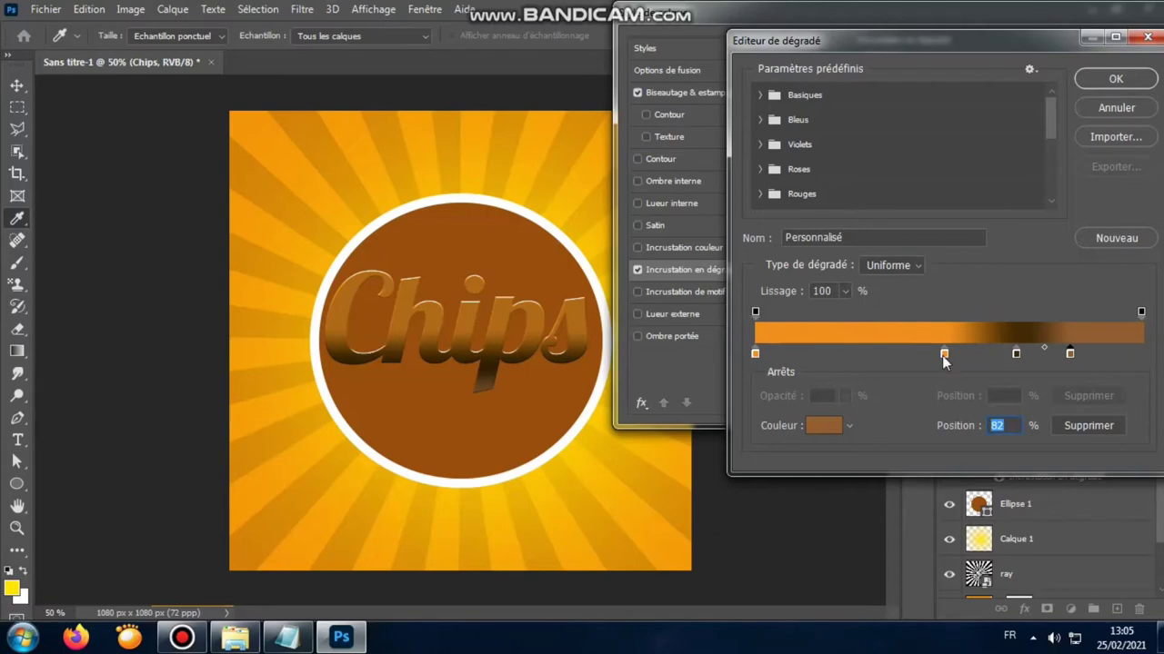
Lighten the 68% stop to #684308 and add a pale orange #f7a647 stop at 49%.
{"action": "left_click", "coordinate": [1016, 355]}
{"action": "left_click", "coordinate": [832, 425]}
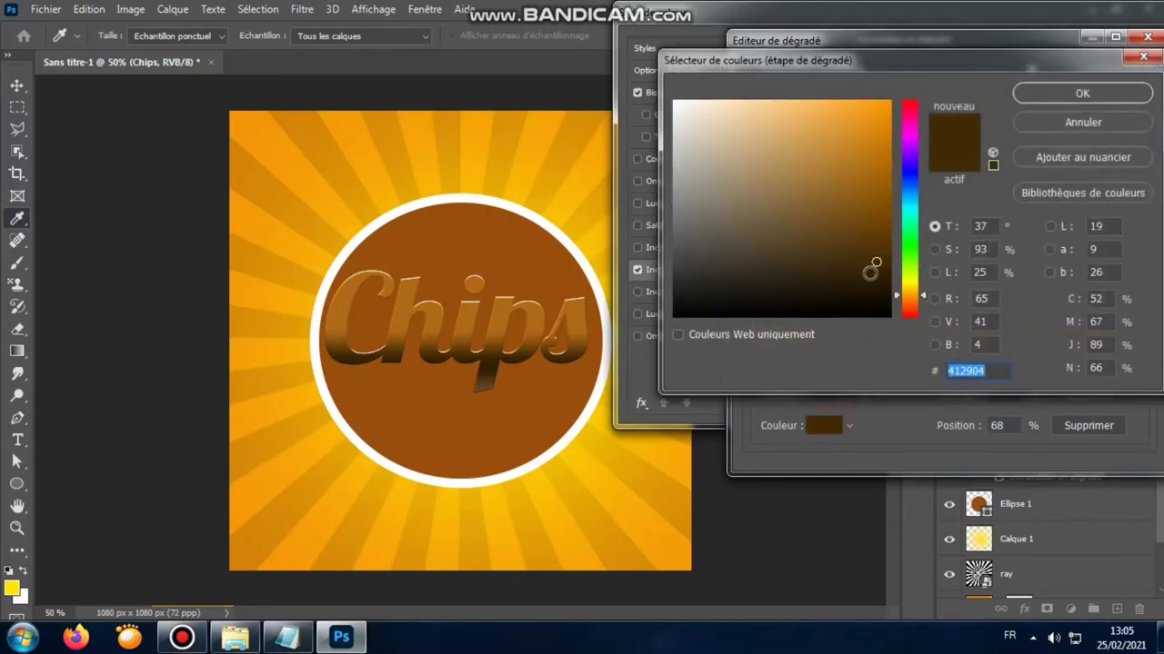
{"action": "left_click_drag", "start_coordinate": [876, 261], "coordinate": [875, 229]}
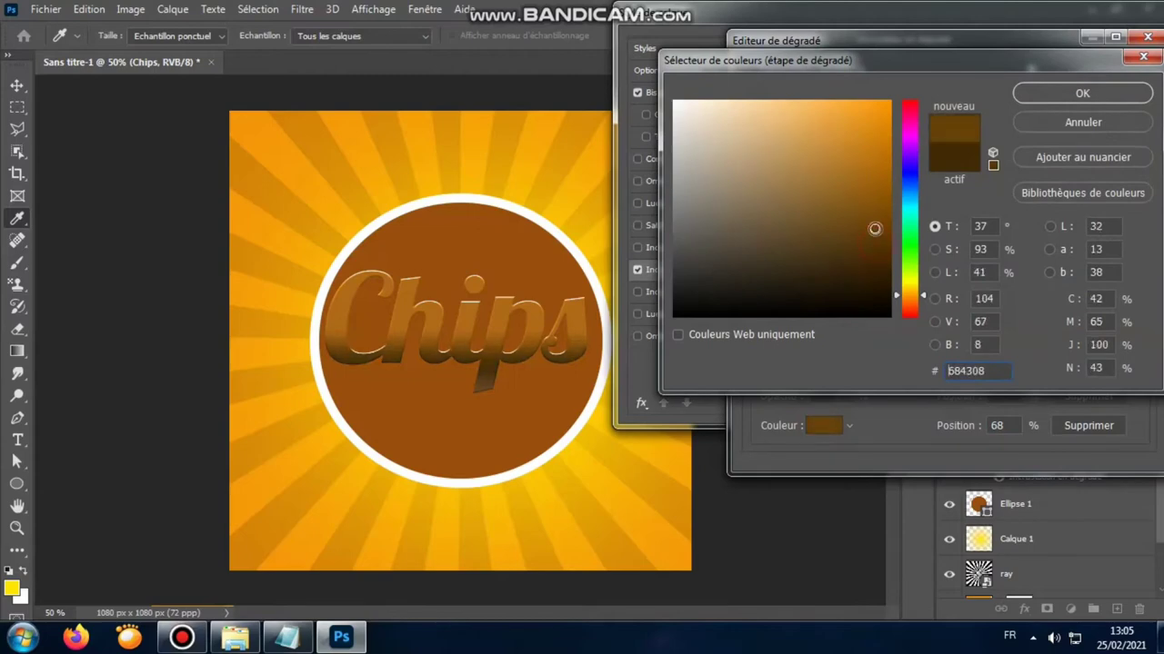
{"action": "left_click", "coordinate": [1067, 97]}
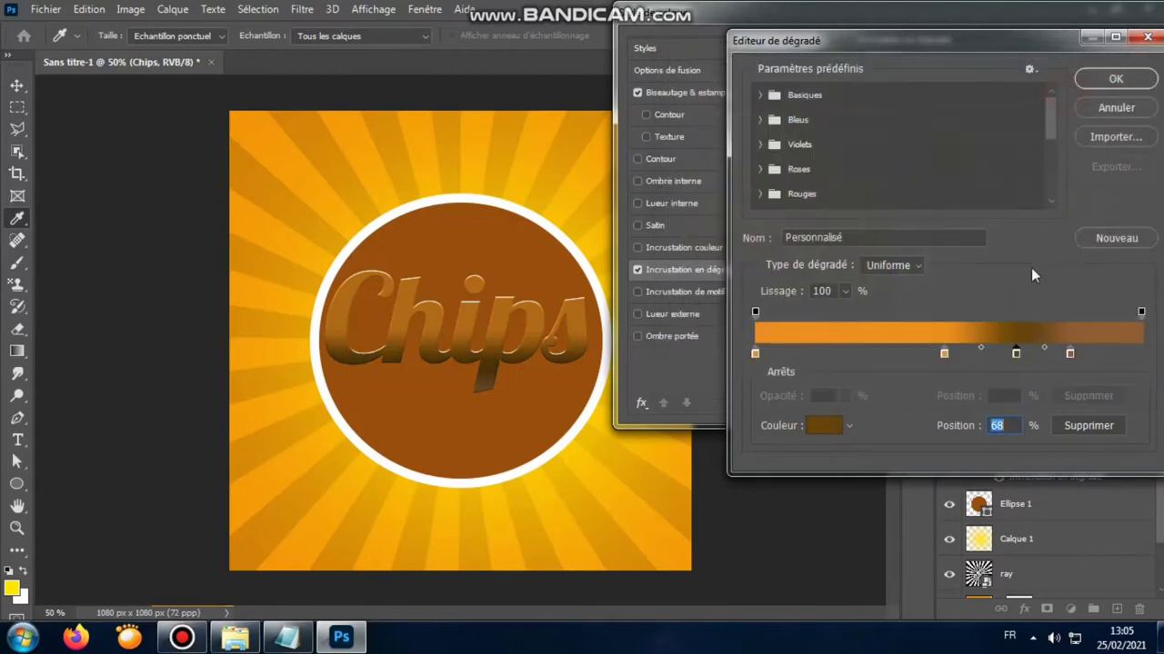
{"action": "left_click", "coordinate": [944, 353]}
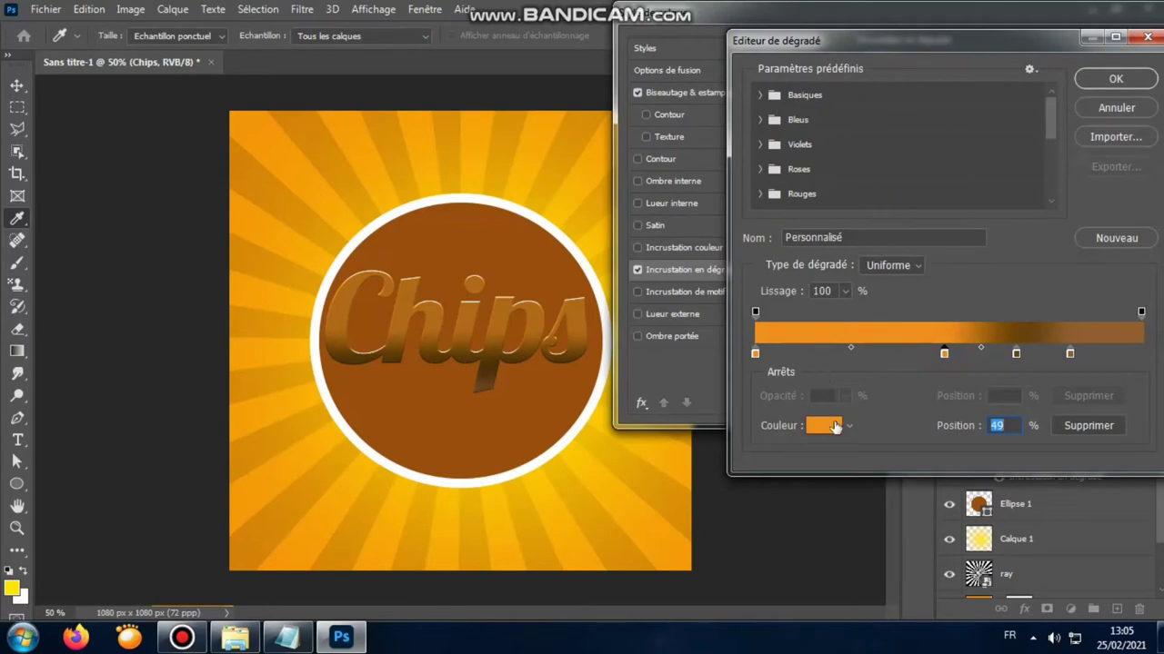
{"action": "left_click", "coordinate": [836, 425]}
{"action": "left_click_drag", "start_coordinate": [861, 115], "coordinate": [828, 108]}
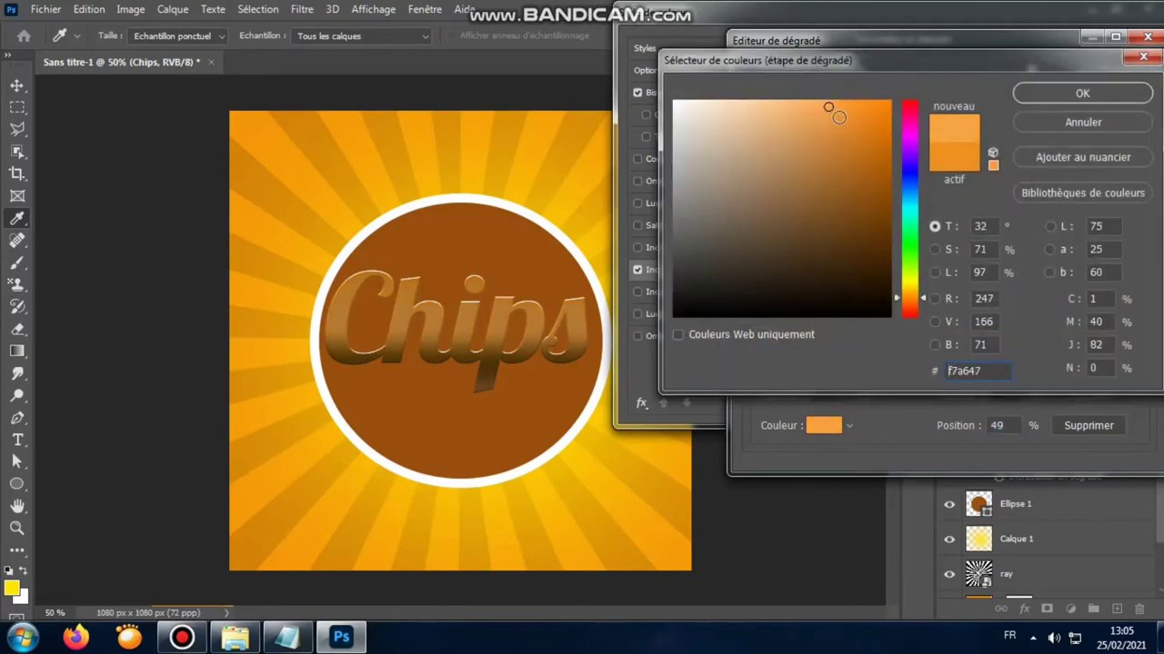
{"action": "left_click", "coordinate": [1098, 93]}
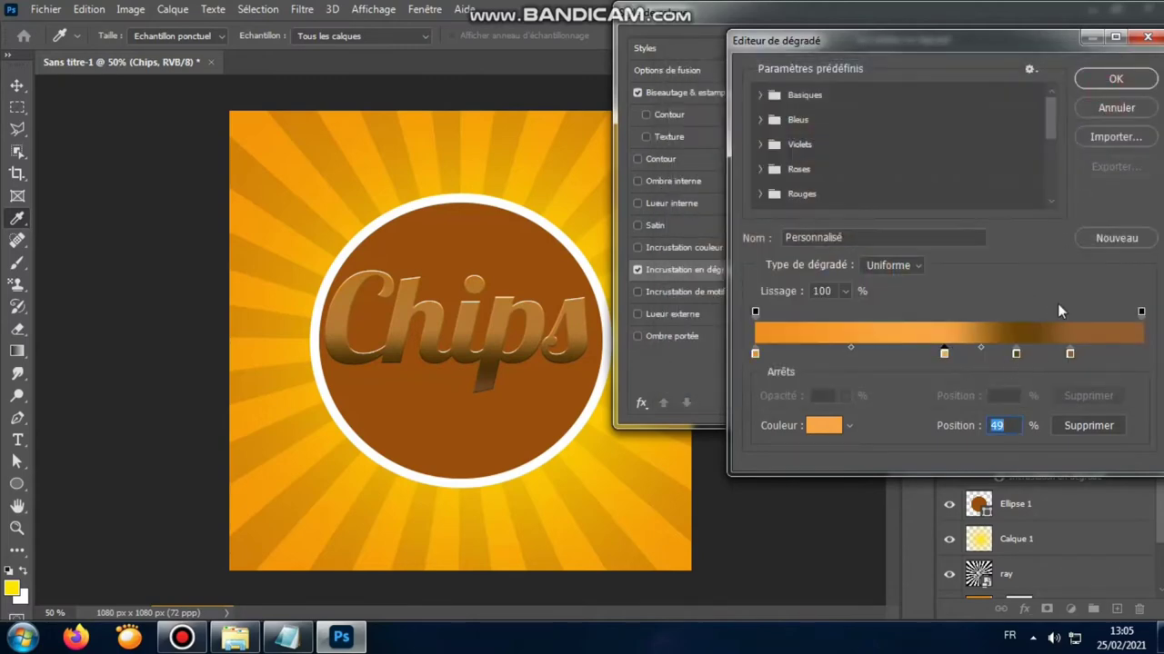
Shift the Chips gradient's orange and brown stops, bringing the brown stop to 62%, and confirm.
{"action": "left_click", "coordinate": [1116, 79]}
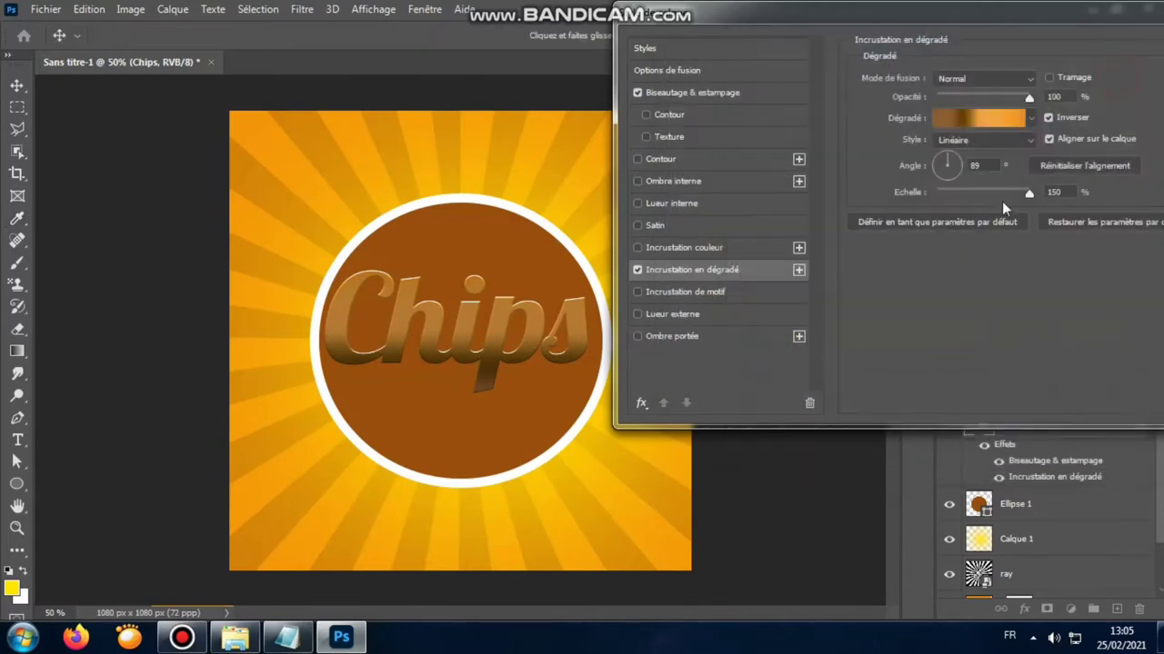
{"action": "left_click", "coordinate": [1009, 126]}
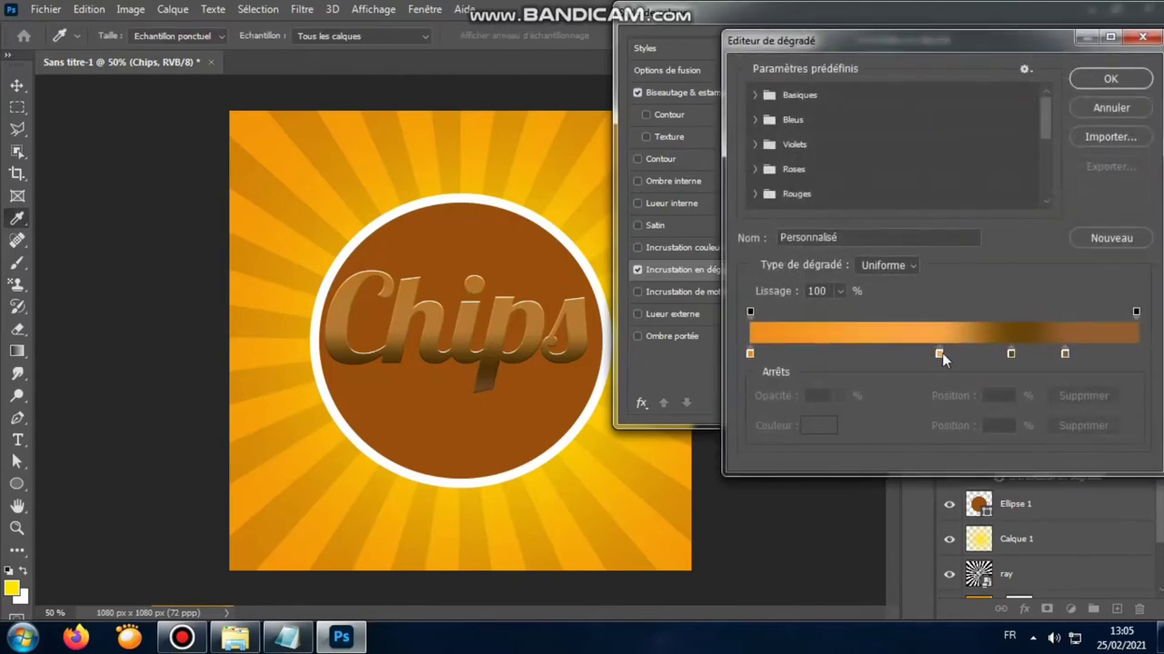
{"action": "left_click_drag", "start_coordinate": [941, 353], "coordinate": [901, 354]}
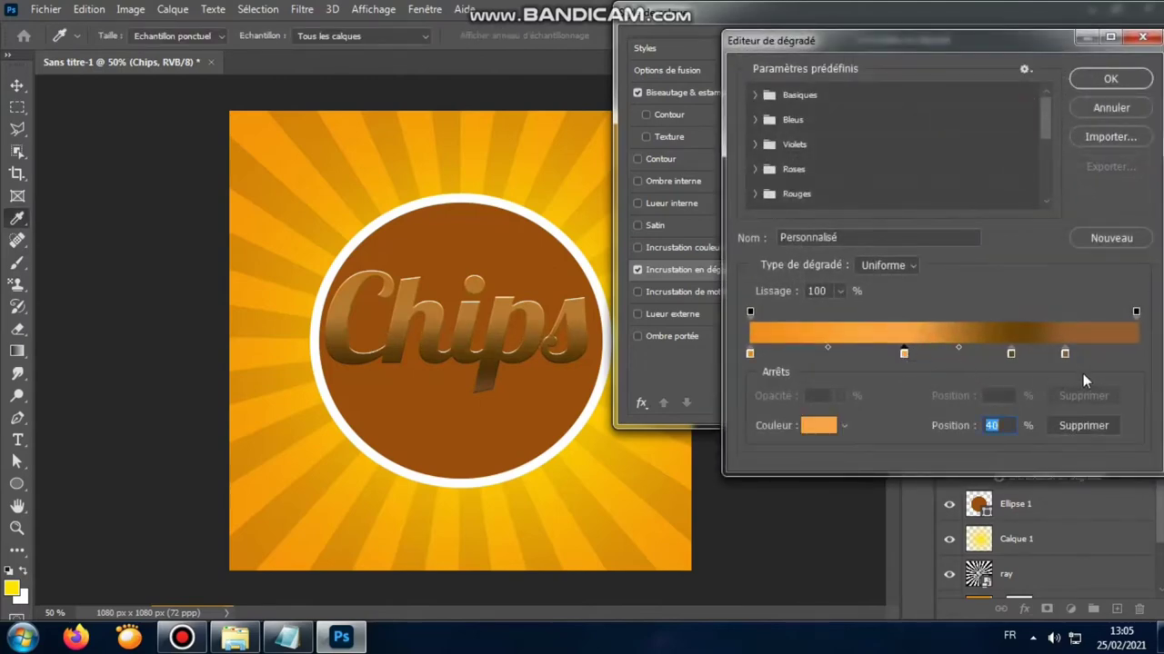
{"action": "left_click_drag", "start_coordinate": [1010, 354], "coordinate": [1154, 357]}
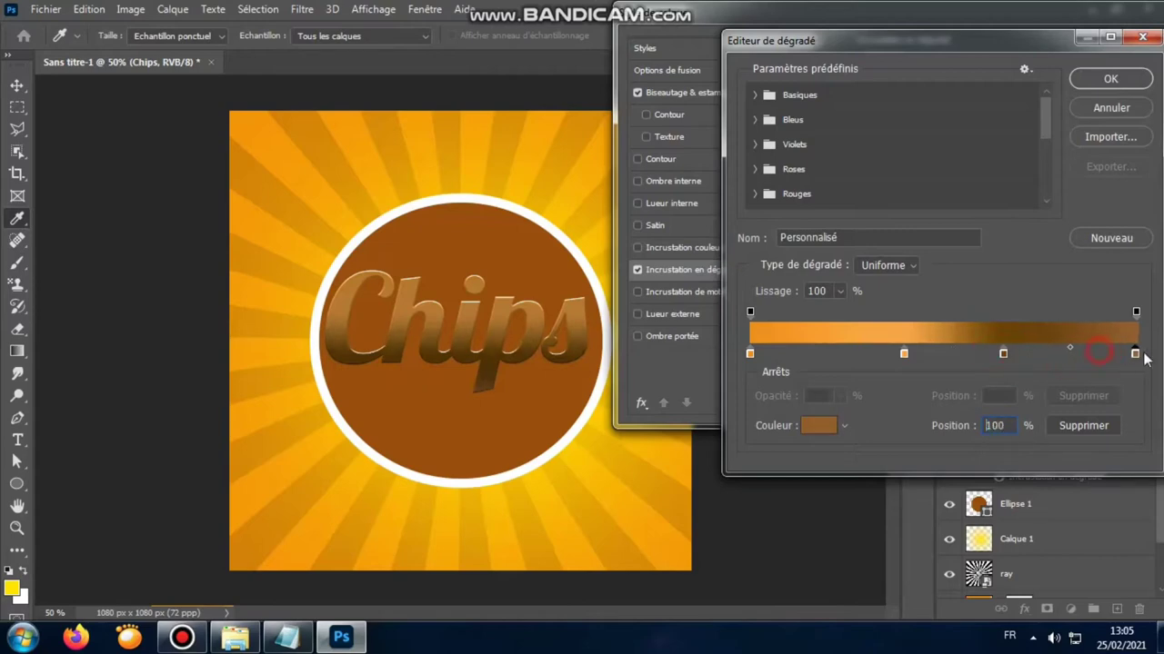
{"action": "left_click_drag", "start_coordinate": [1119, 355], "coordinate": [1050, 347]}
{"action": "mouse_move", "coordinate": [751, 355]}
{"action": "left_mouse_down"}
{"action": "mouse_move", "coordinate": [914, 353]}
{"action": "mouse_move", "coordinate": [735, 352]}
{"action": "left_mouse_up"}
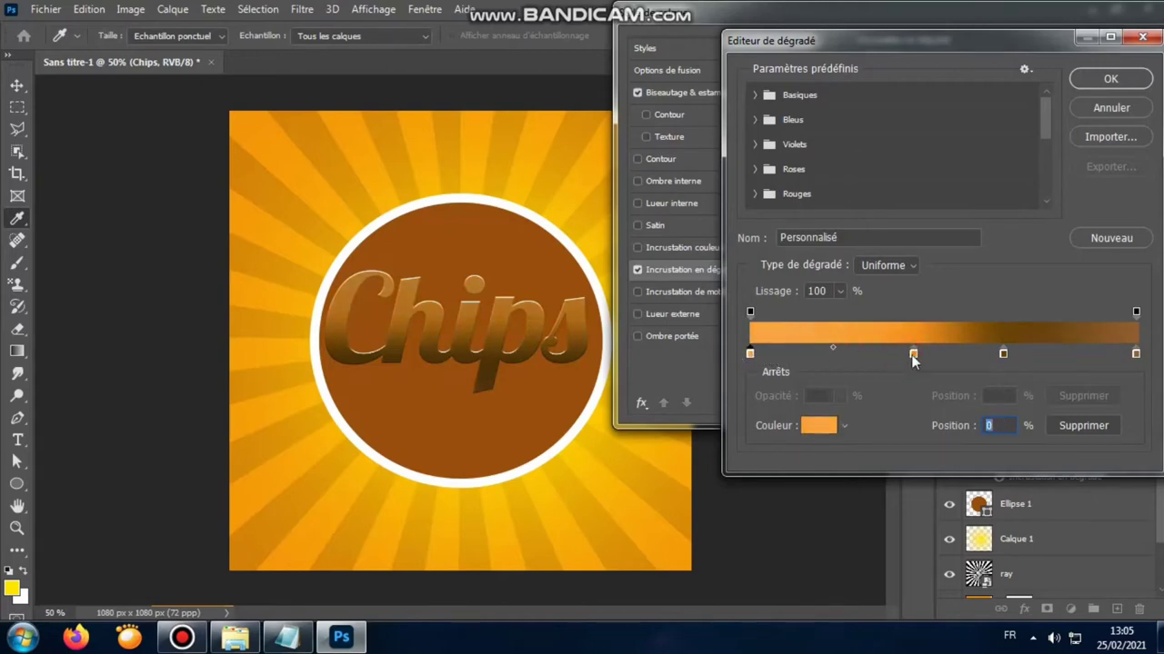
{"action": "left_click_drag", "start_coordinate": [913, 354], "coordinate": [948, 355]}
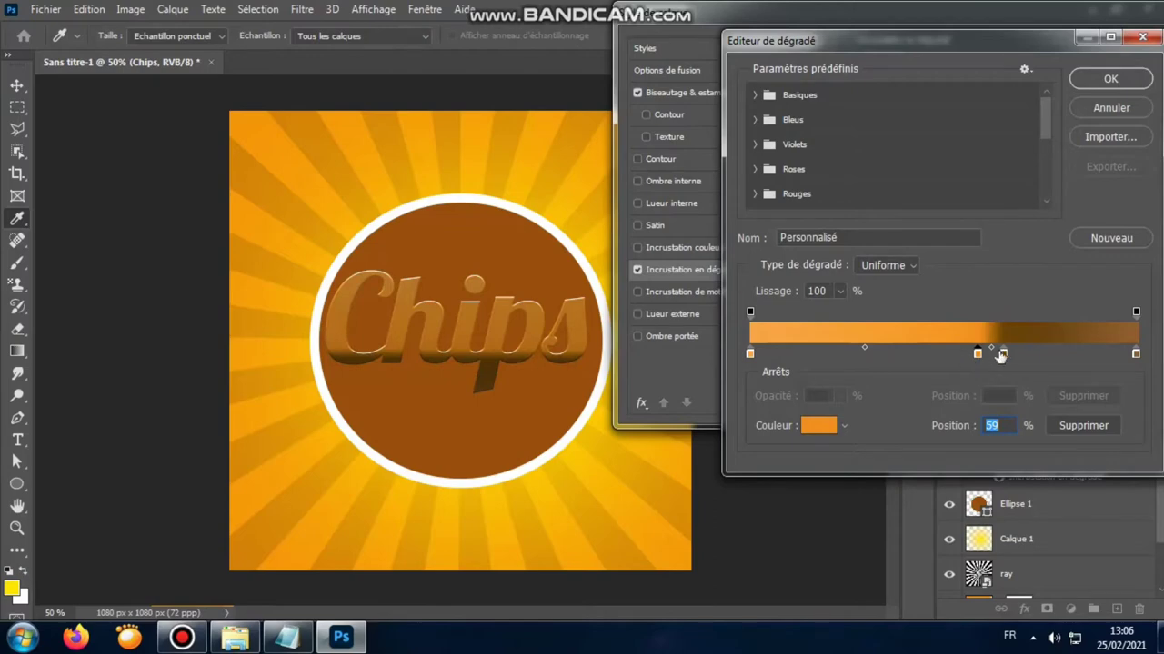
{"action": "mouse_move", "coordinate": [1002, 354]}
{"action": "left_mouse_down"}
{"action": "mouse_move", "coordinate": [1066, 349]}
{"action": "mouse_move", "coordinate": [907, 355]}
{"action": "left_mouse_up"}
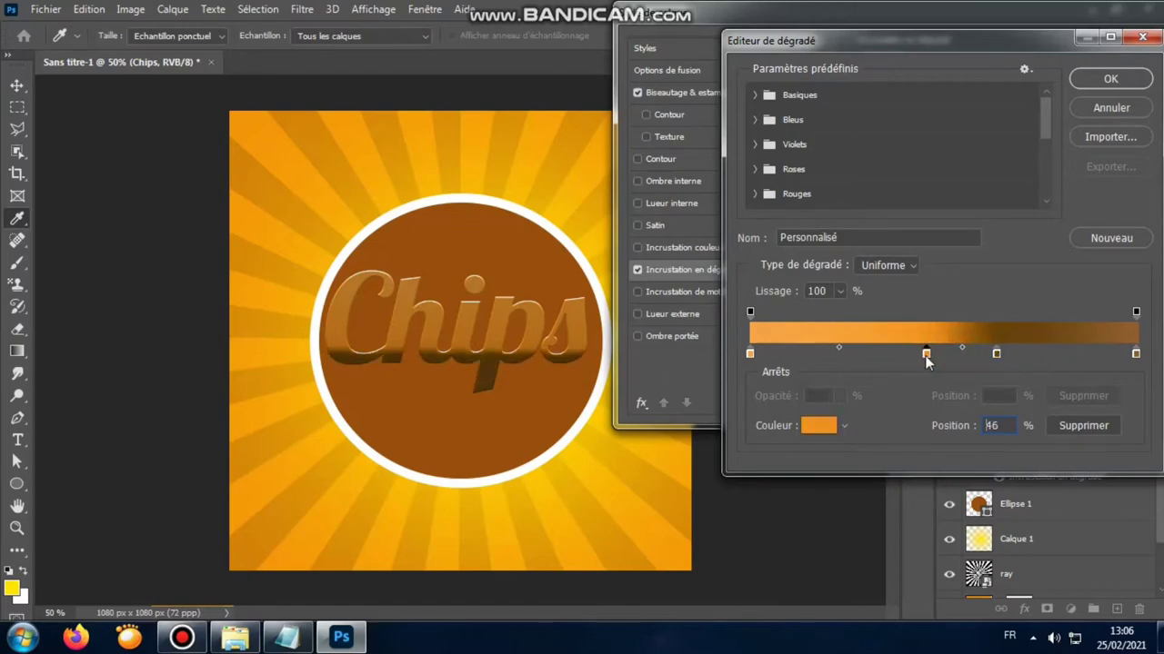
{"action": "mouse_move", "coordinate": [996, 354]}
{"action": "left_mouse_down"}
{"action": "mouse_move", "coordinate": [973, 353]}
{"action": "mouse_move", "coordinate": [991, 353]}
{"action": "left_mouse_up"}
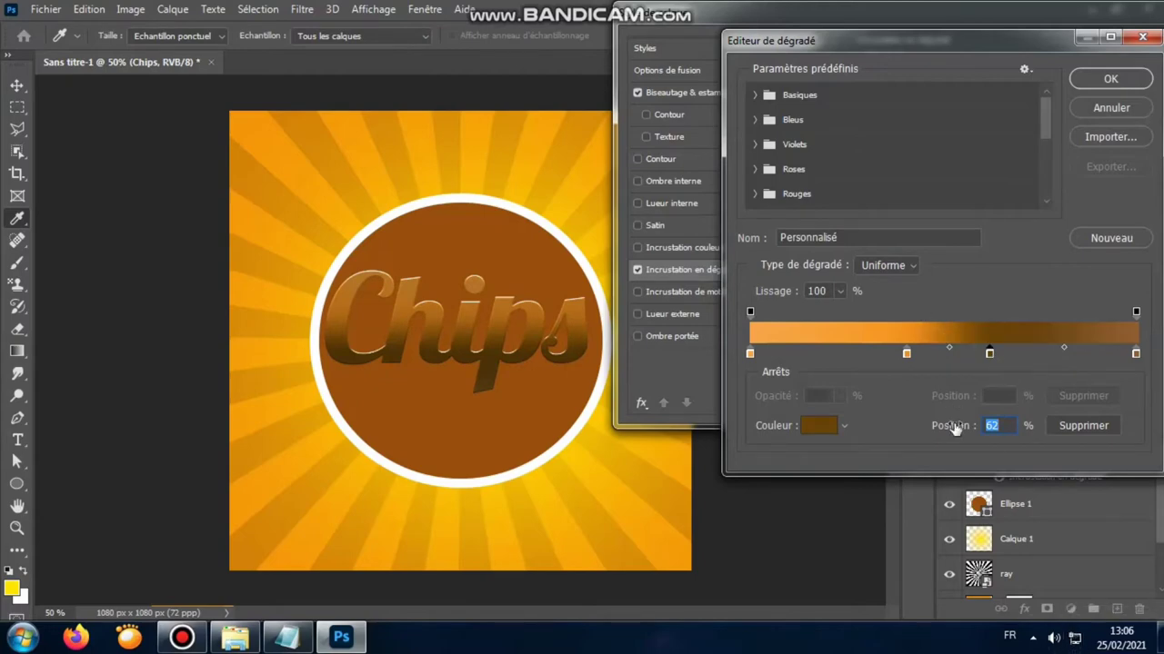
{"action": "left_click", "coordinate": [1105, 82]}
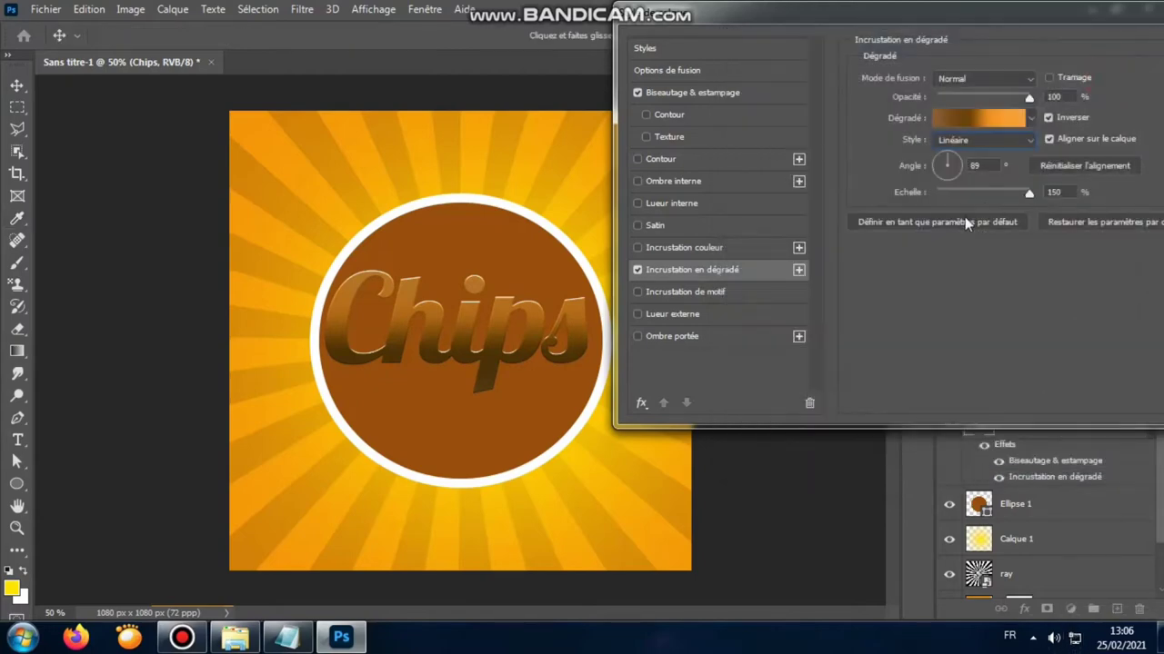
Lower the Chips Gradient Overlay opacity to 83%, keeping Pattern Overlay off.
{"action": "left_click_drag", "start_coordinate": [1027, 98], "coordinate": [1012, 98]}
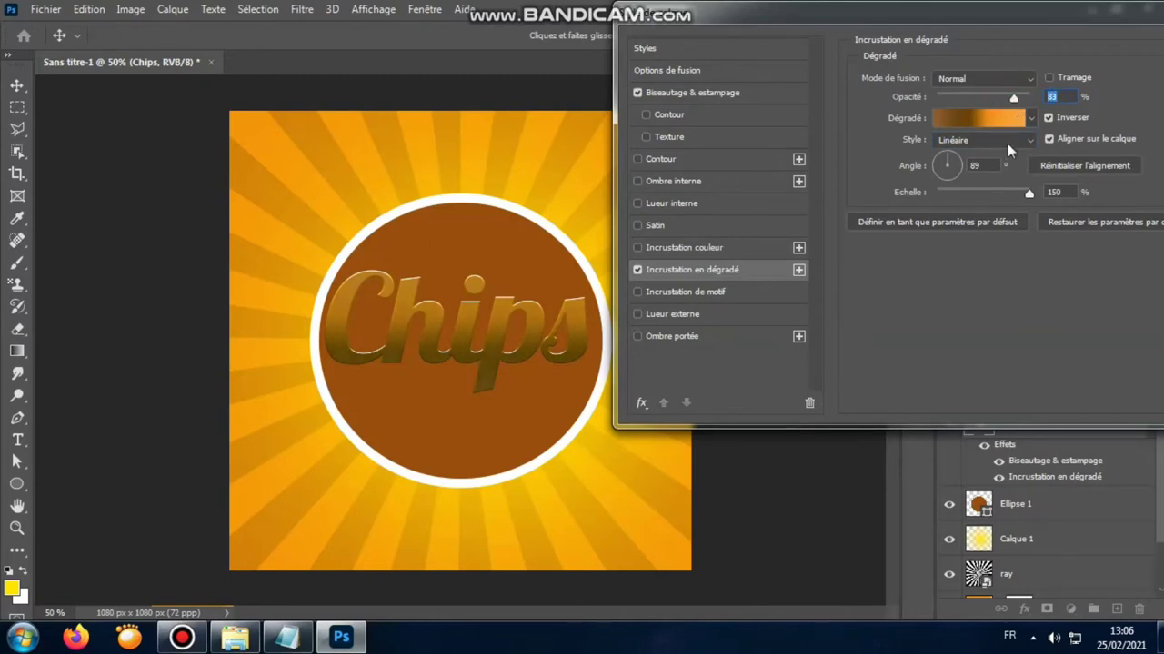
{"action": "left_click", "coordinate": [975, 147]}
{"action": "left_click", "coordinate": [638, 293]}
{"action": "left_click", "coordinate": [638, 292]}
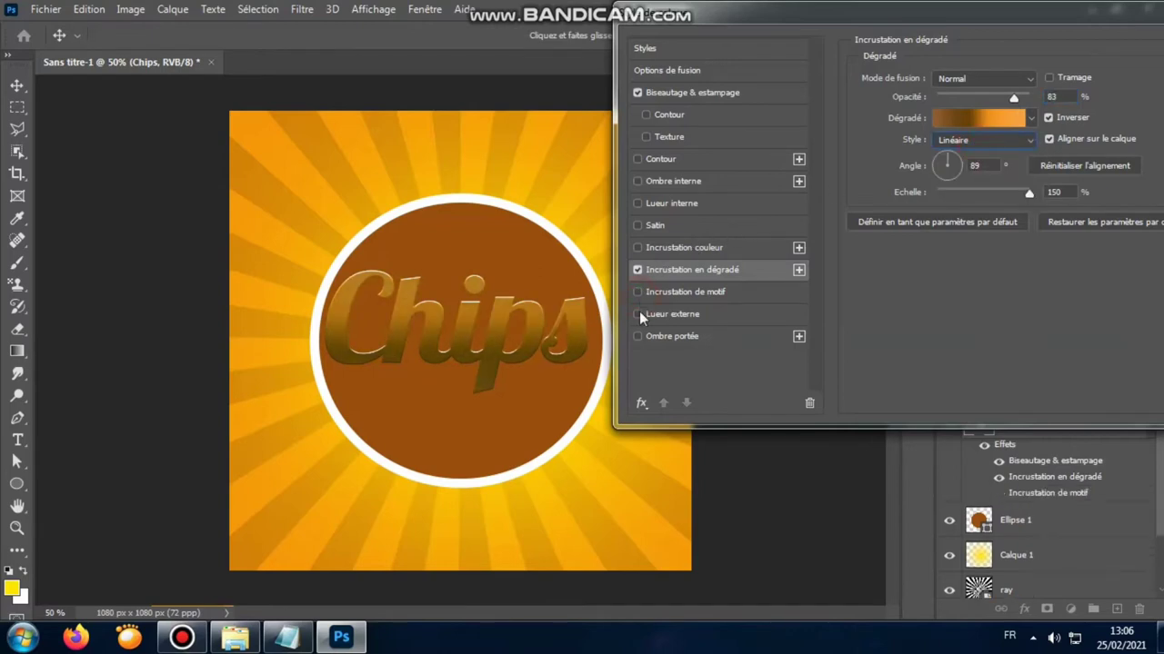
Enable a white Outer Glow on Chips and adjust its spread and size.
{"action": "left_click", "coordinate": [638, 313]}
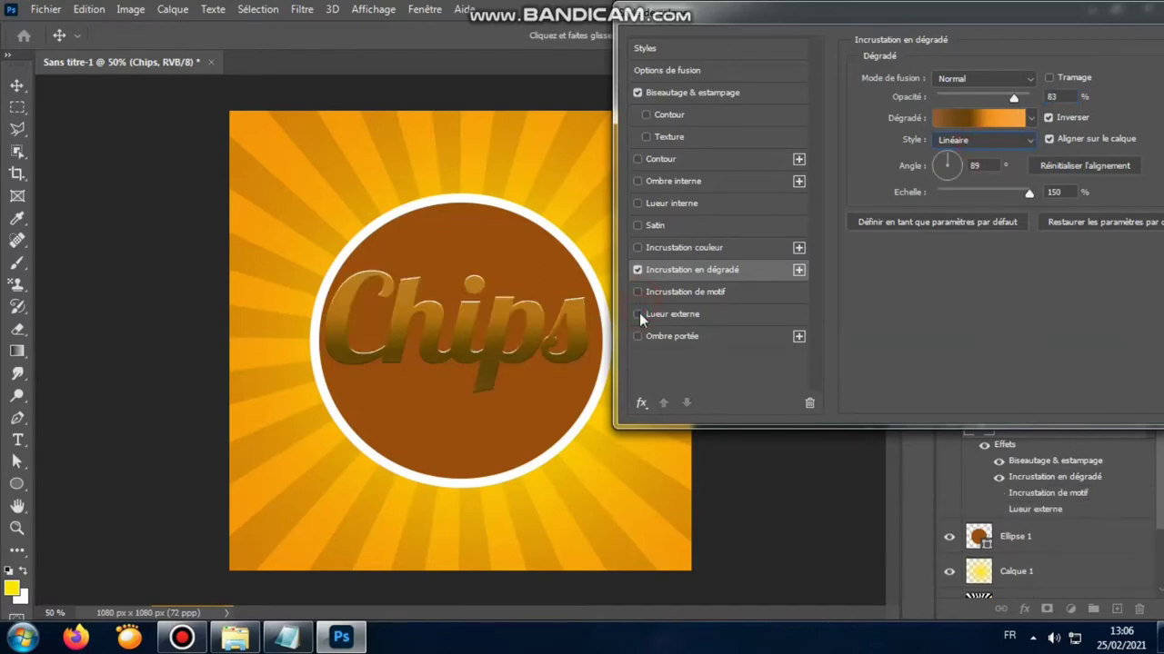
{"action": "left_click", "coordinate": [683, 315]}
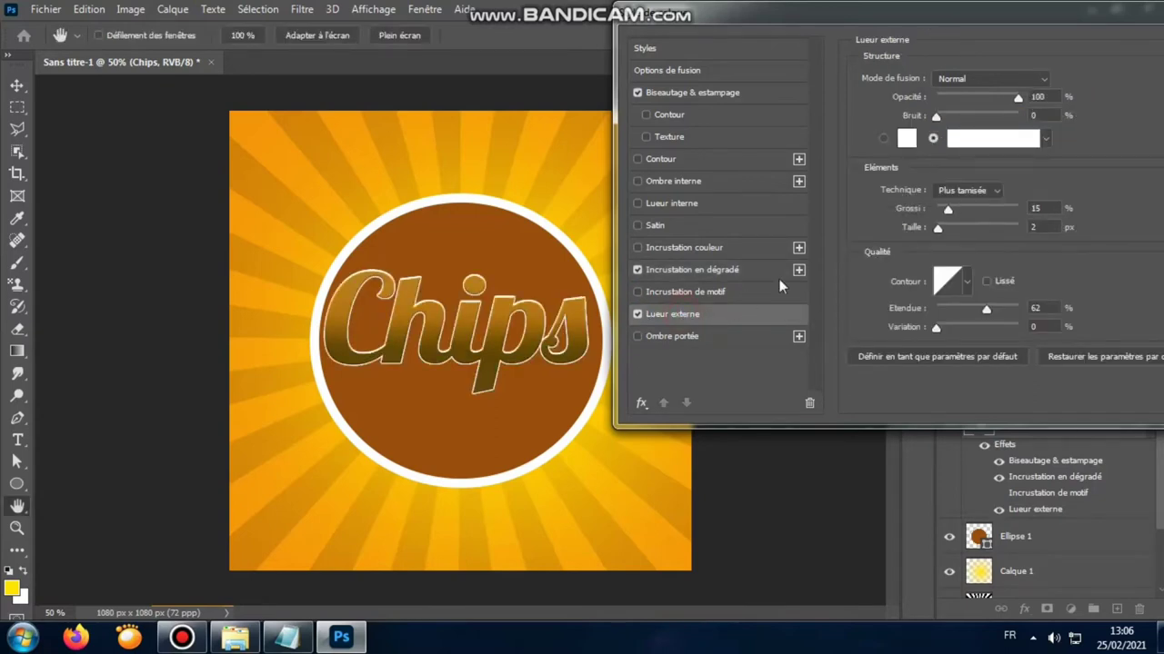
{"action": "left_click_drag", "start_coordinate": [940, 116], "coordinate": [960, 119]}
{"action": "left_click_drag", "start_coordinate": [948, 212], "coordinate": [1018, 210]}
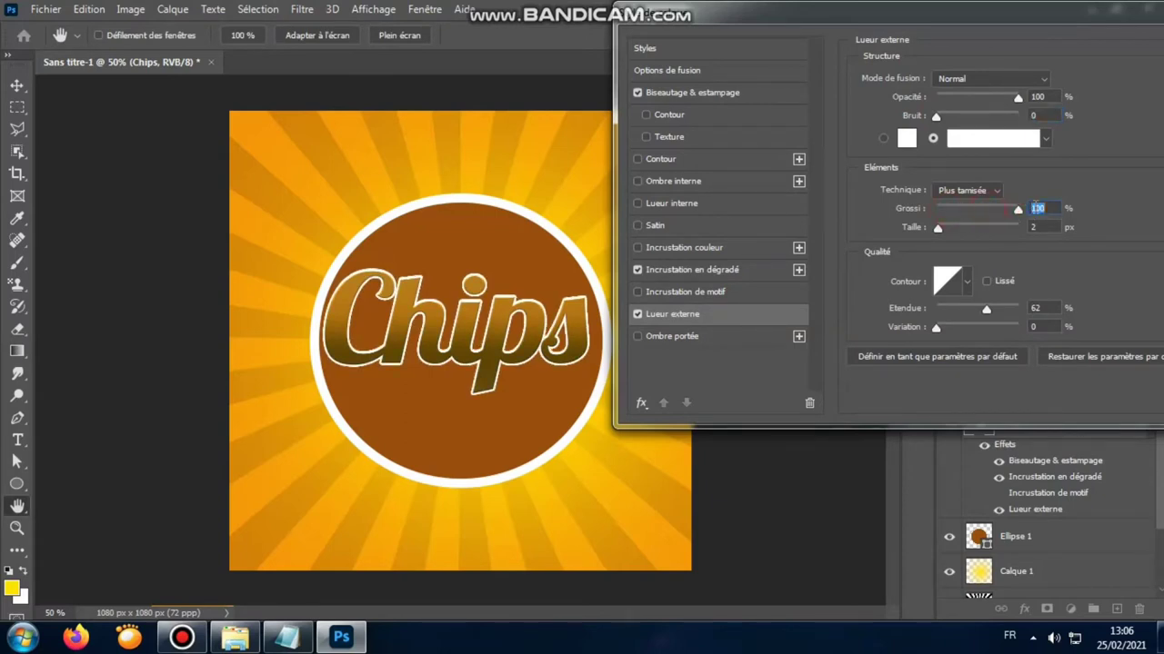
{"action": "mouse_move", "coordinate": [932, 230]}
{"action": "left_mouse_down"}
{"action": "mouse_move", "coordinate": [952, 230]}
{"action": "mouse_move", "coordinate": [940, 230]}
{"action": "left_mouse_up"}
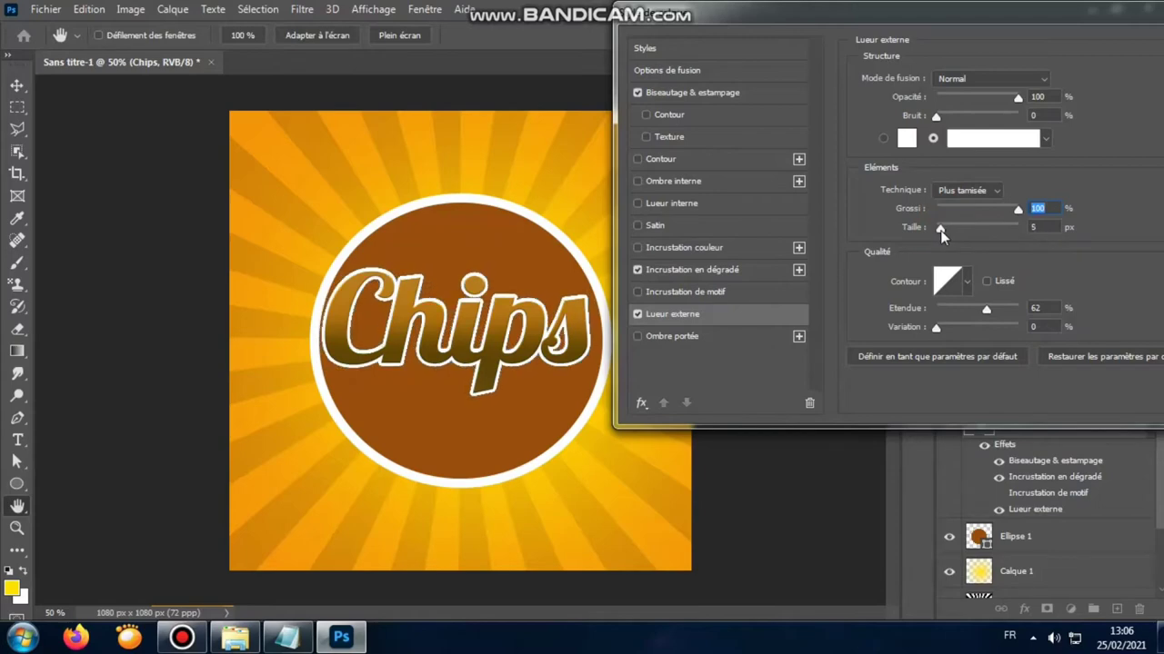
{"action": "mouse_move", "coordinate": [998, 206]}
{"action": "left_mouse_down"}
{"action": "mouse_move", "coordinate": [912, 213]}
{"action": "mouse_move", "coordinate": [944, 232]}
{"action": "left_mouse_up"}
{"action": "left_click", "coordinate": [911, 212]}
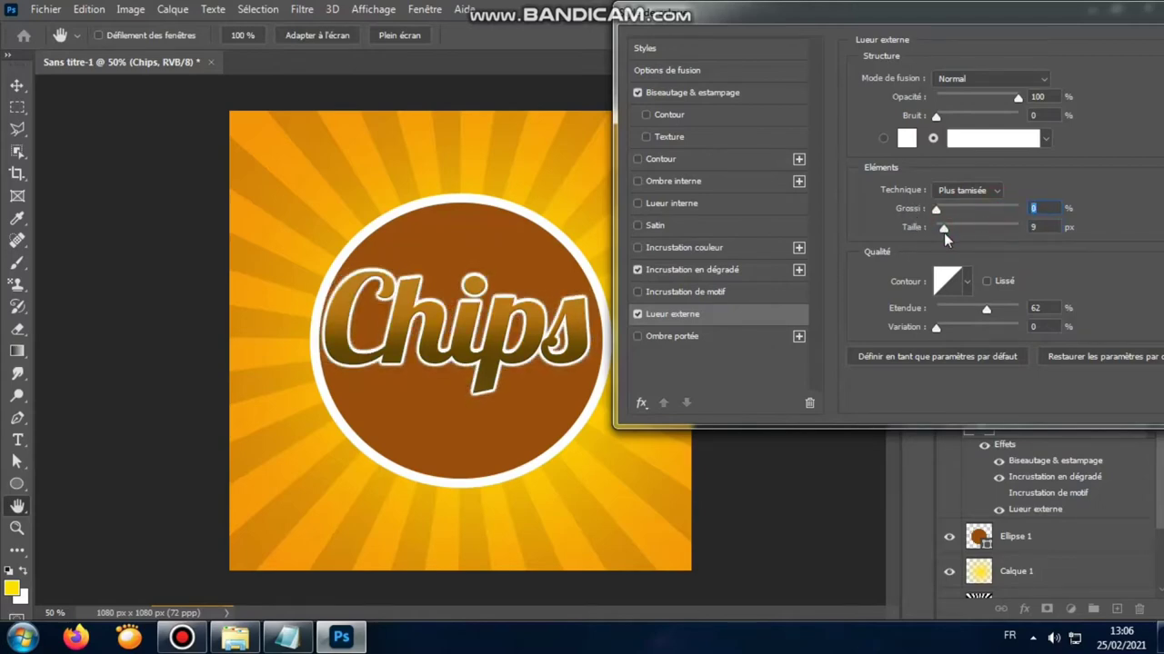
{"action": "left_click", "coordinate": [944, 233]}
Remove the glow's noise and settle it at 25% spread, 9 px size, 63% range.
{"action": "mouse_move", "coordinate": [1018, 96]}
{"action": "left_mouse_down"}
{"action": "mouse_move", "coordinate": [975, 99]}
{"action": "mouse_move", "coordinate": [1022, 98]}
{"action": "left_mouse_up"}
{"action": "mouse_move", "coordinate": [936, 116]}
{"action": "left_mouse_down"}
{"action": "mouse_move", "coordinate": [972, 116]}
{"action": "mouse_move", "coordinate": [935, 117]}
{"action": "left_mouse_up"}
{"action": "left_click", "coordinate": [987, 309]}
{"action": "left_click_drag", "start_coordinate": [936, 209], "coordinate": [953, 210]}
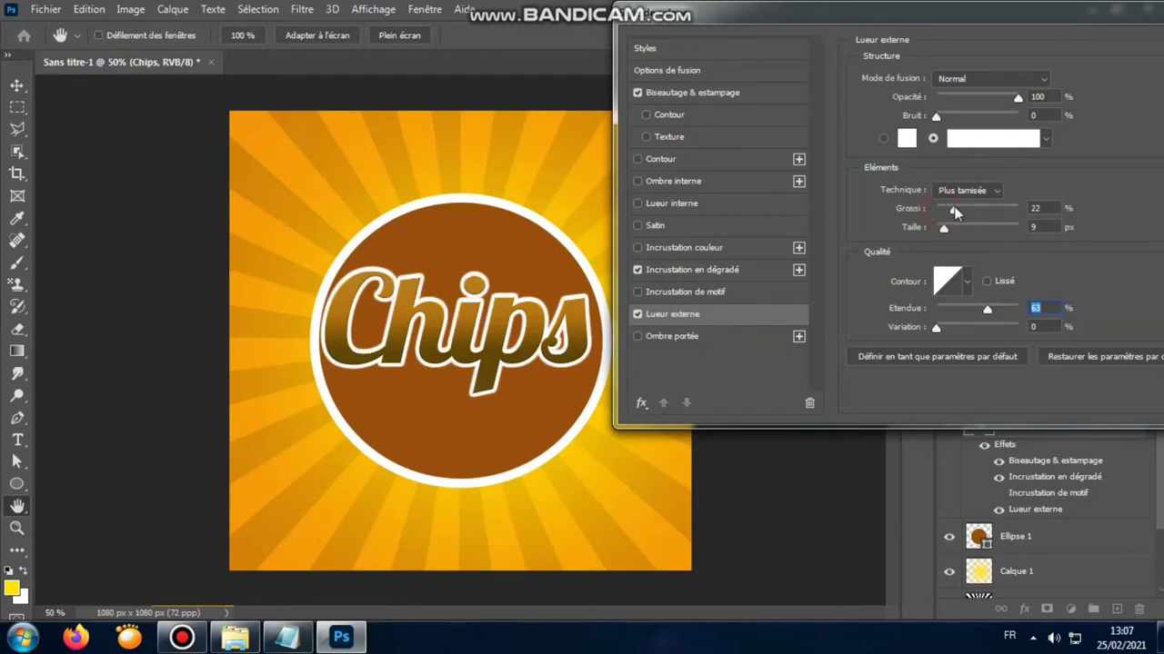
{"action": "left_click", "coordinate": [956, 208]}
Give Chips a drop shadow at 35% opacity and 27 px distance, and apply the style.
{"action": "left_click", "coordinate": [673, 336]}
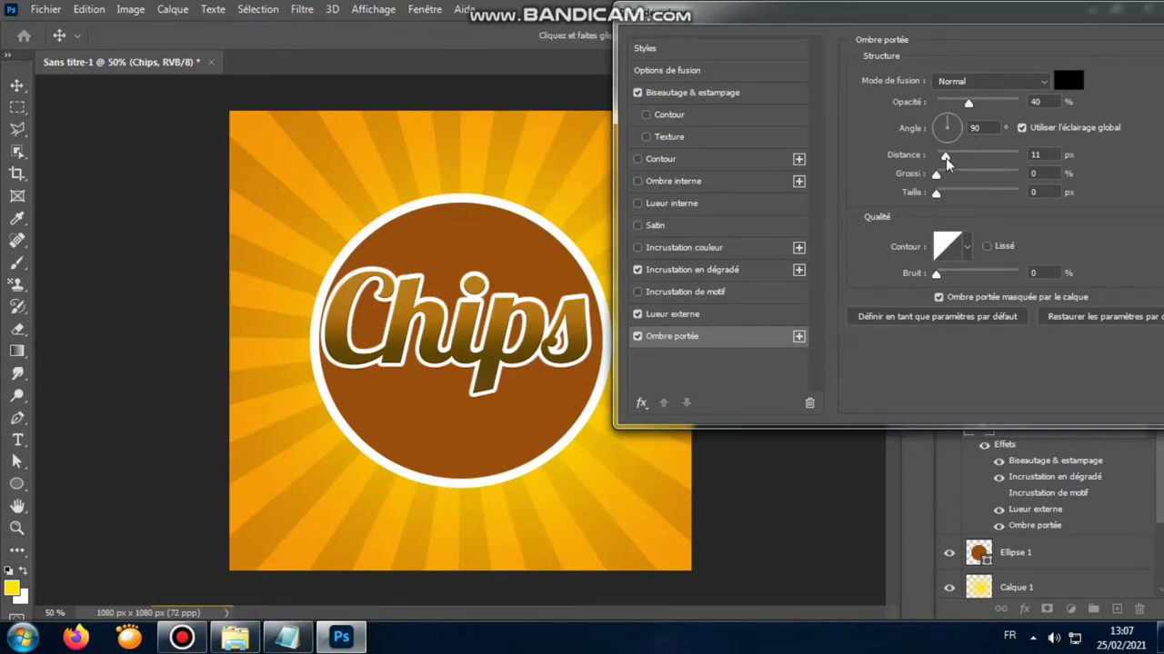
{"action": "left_click_drag", "start_coordinate": [945, 156], "coordinate": [961, 160]}
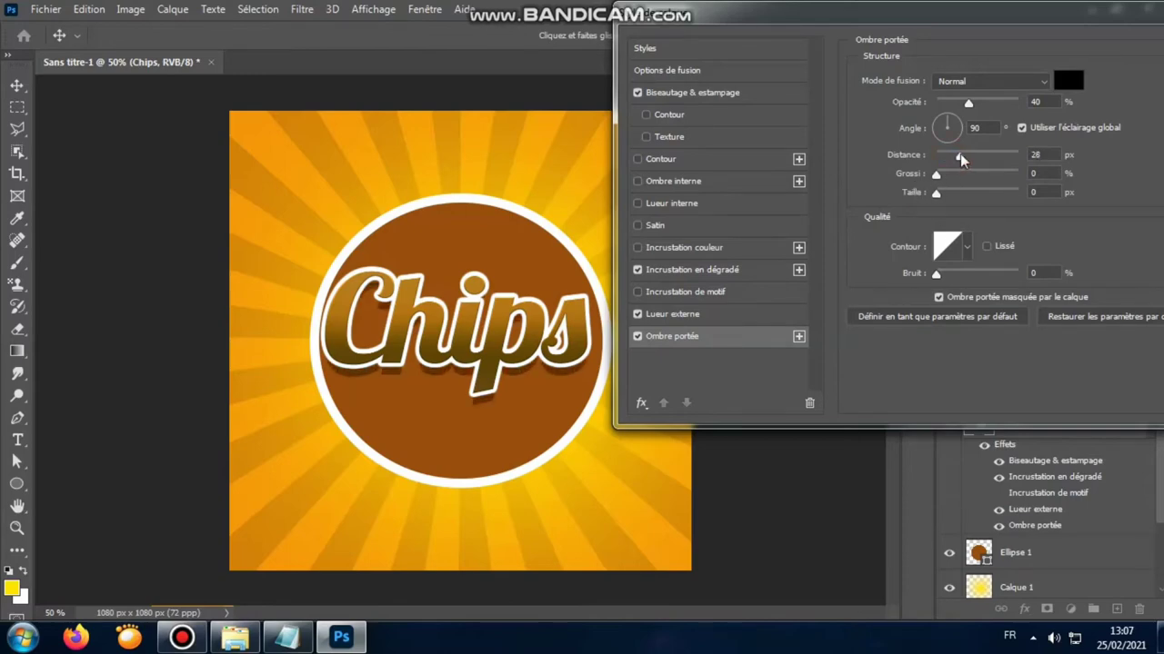
{"action": "left_click_drag", "start_coordinate": [947, 118], "coordinate": [953, 116]}
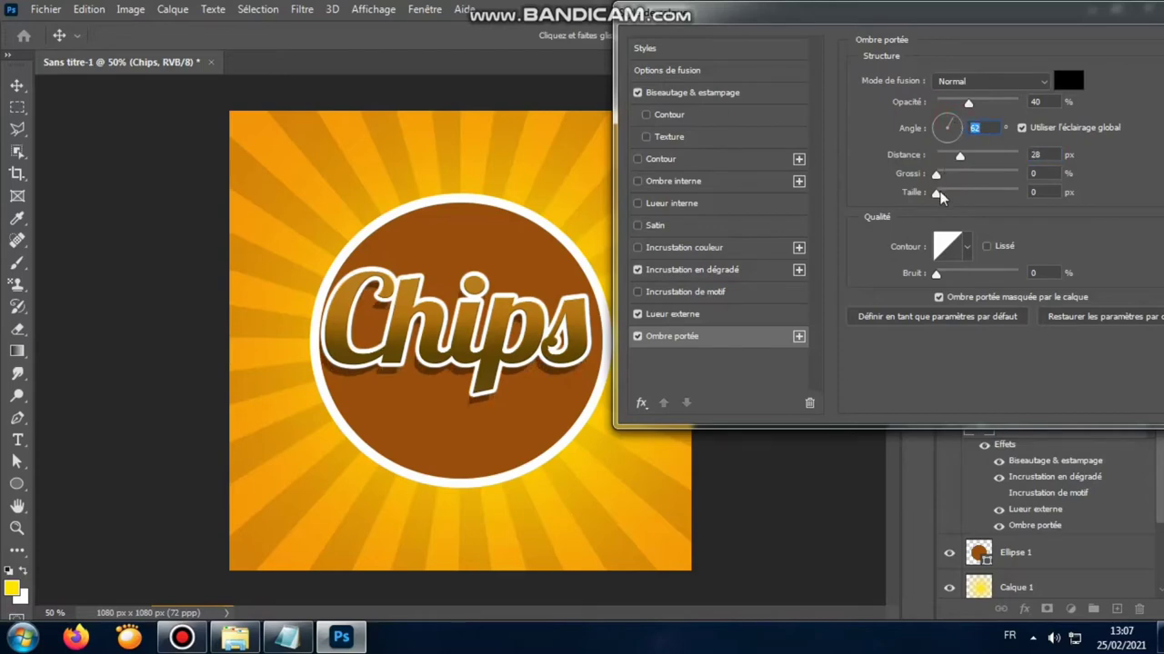
{"action": "left_click_drag", "start_coordinate": [969, 103], "coordinate": [965, 103]}
{"action": "left_click_drag", "start_coordinate": [962, 160], "coordinate": [960, 160]}
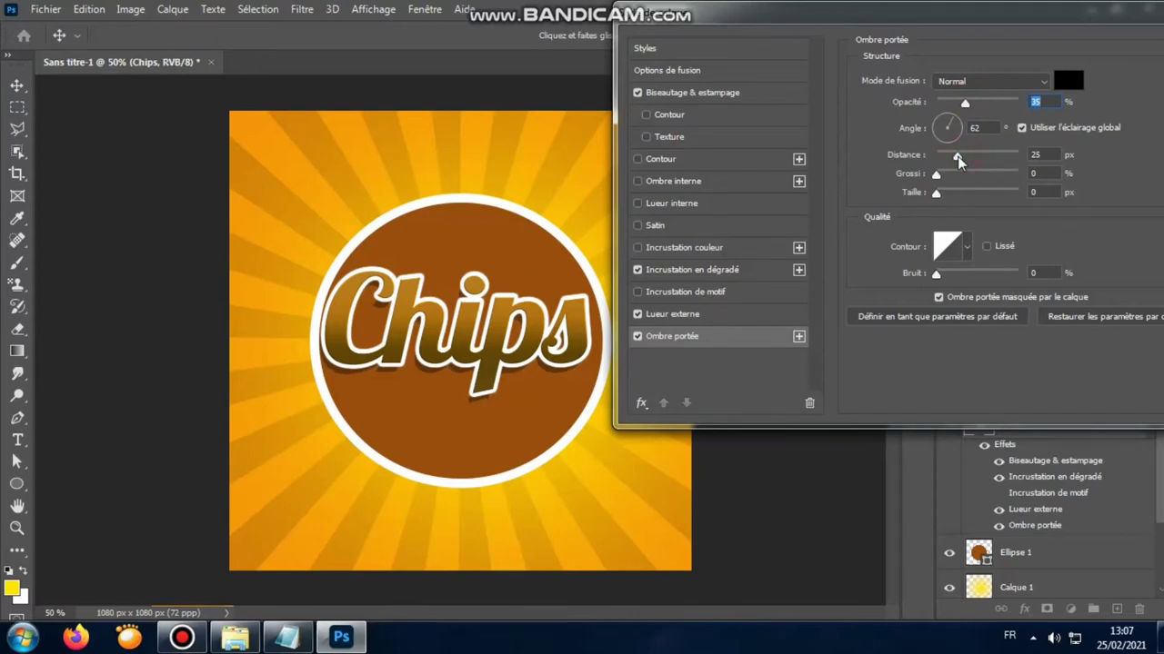
{"action": "left_click", "coordinate": [961, 160]}
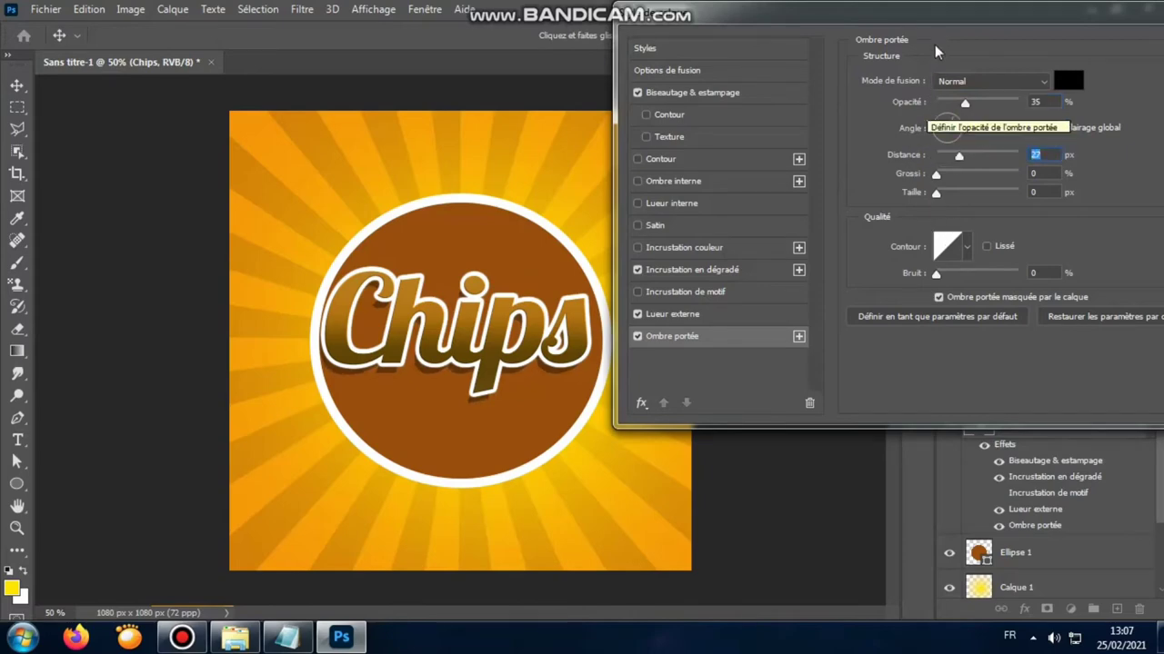
{"action": "left_click_drag", "start_coordinate": [979, 25], "coordinate": [783, 77]}
{"action": "left_click", "coordinate": [1095, 86]}
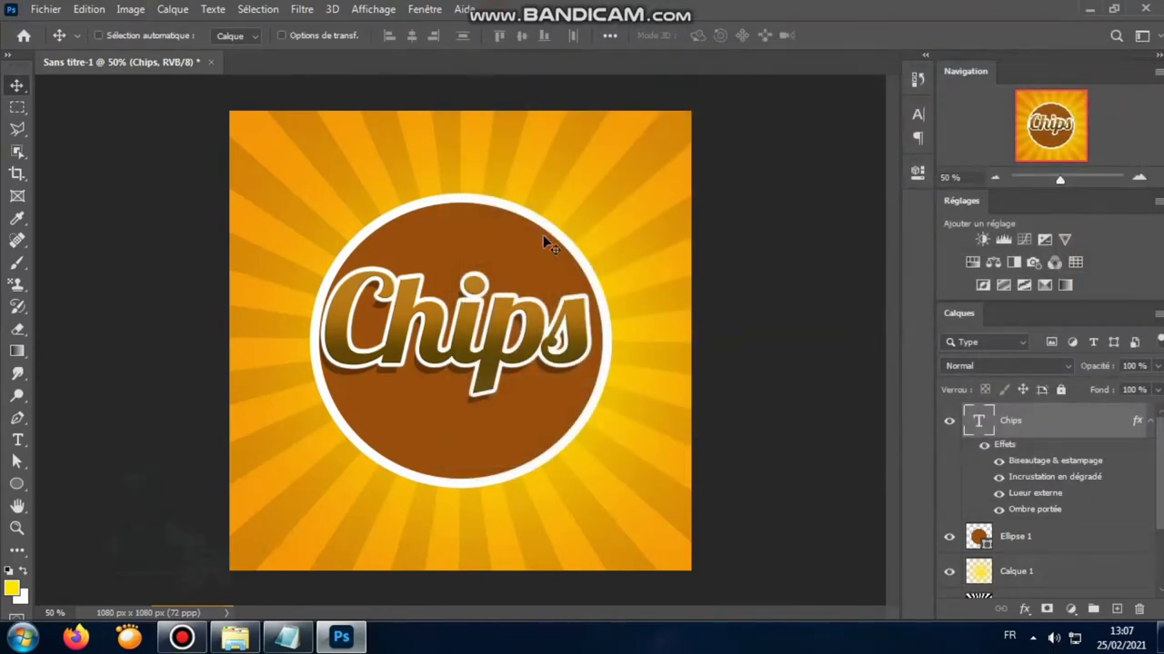
Group the Ellipse 1, Calque 1, ray and Fond 1 layers into Groupe 1.
{"action": "scroll", "coordinate": [1035, 546], "scroll_direction": "down", "scroll_amount": 2}
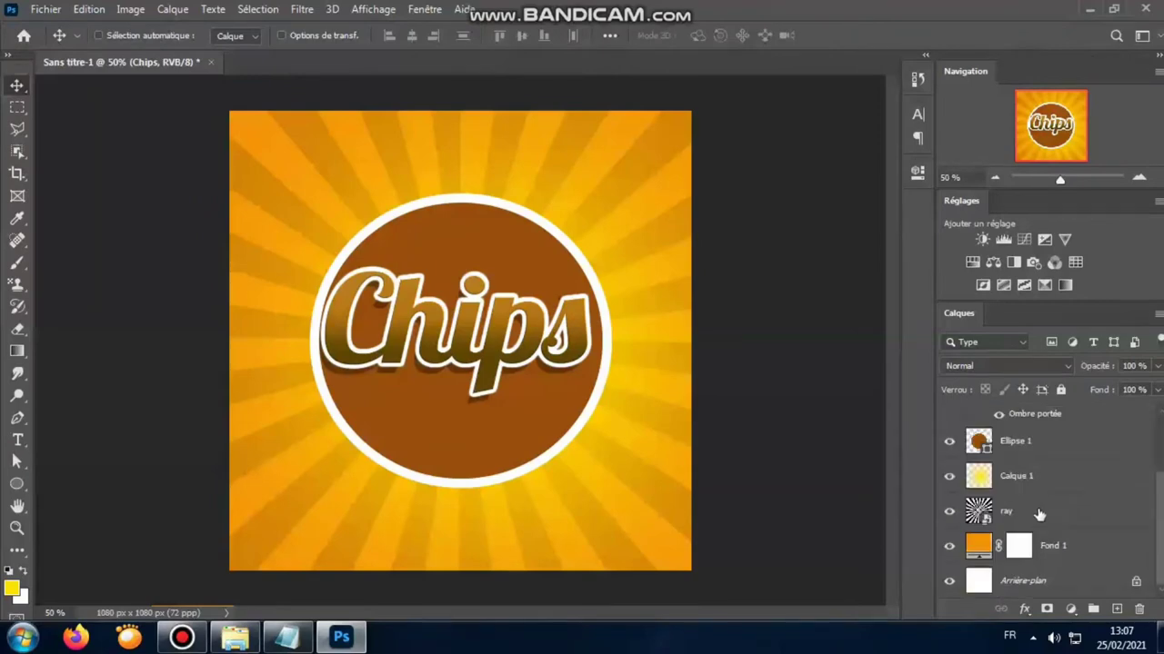
{"action": "scroll", "coordinate": [1039, 514], "scroll_direction": "up", "scroll_amount": 2}
{"action": "left_click", "coordinate": [1037, 538]}
{"action": "scroll", "coordinate": [1037, 537], "scroll_direction": "down", "scroll_amount": 2}
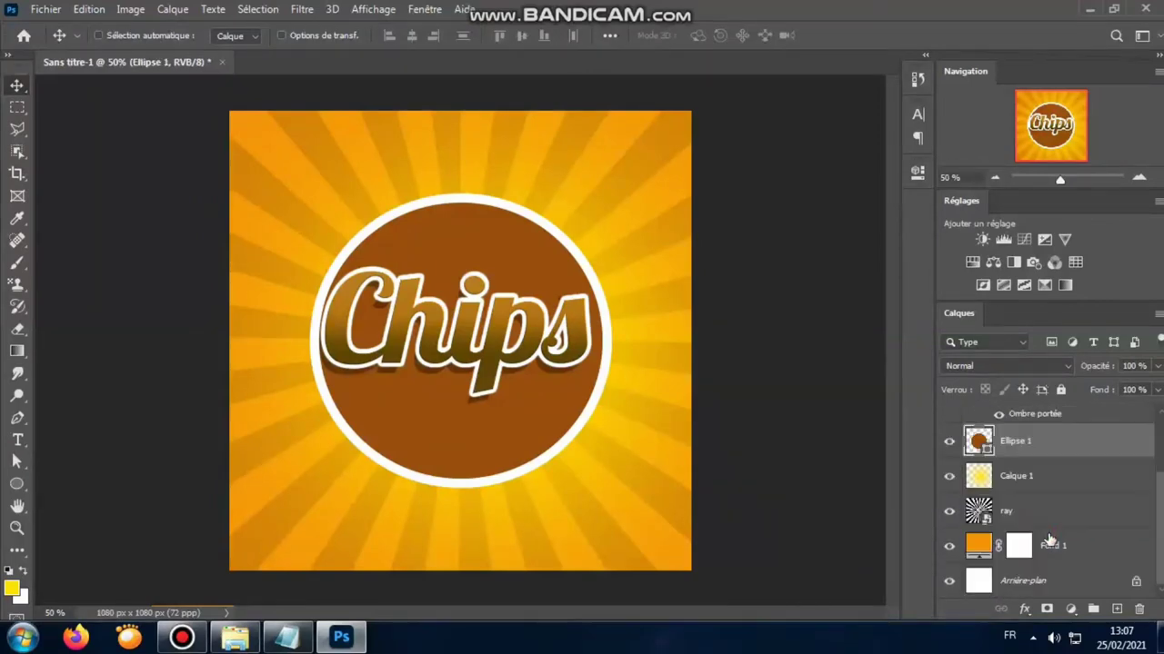
{"action": "left_click", "coordinate": [1040, 481], "text": "shift"}
{"action": "left_click", "coordinate": [1036, 512], "text": "shift"}
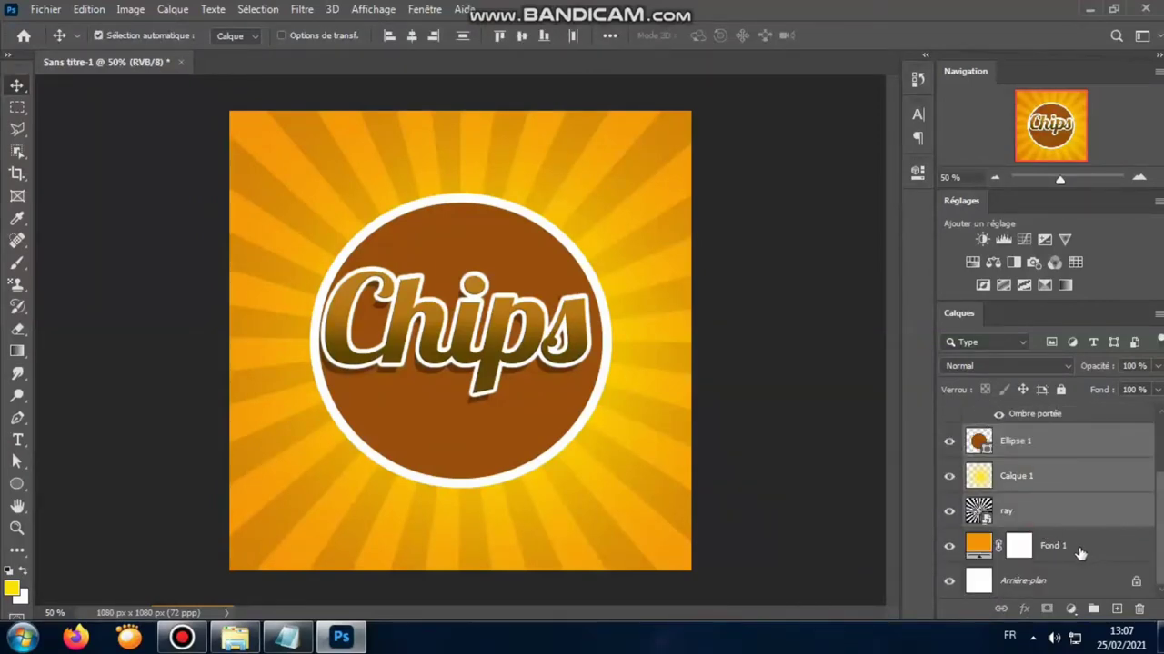
{"action": "left_click", "coordinate": [1076, 551], "text": "shift"}
{"action": "left_click_drag", "start_coordinate": [1094, 607], "coordinate": [1094, 608]}
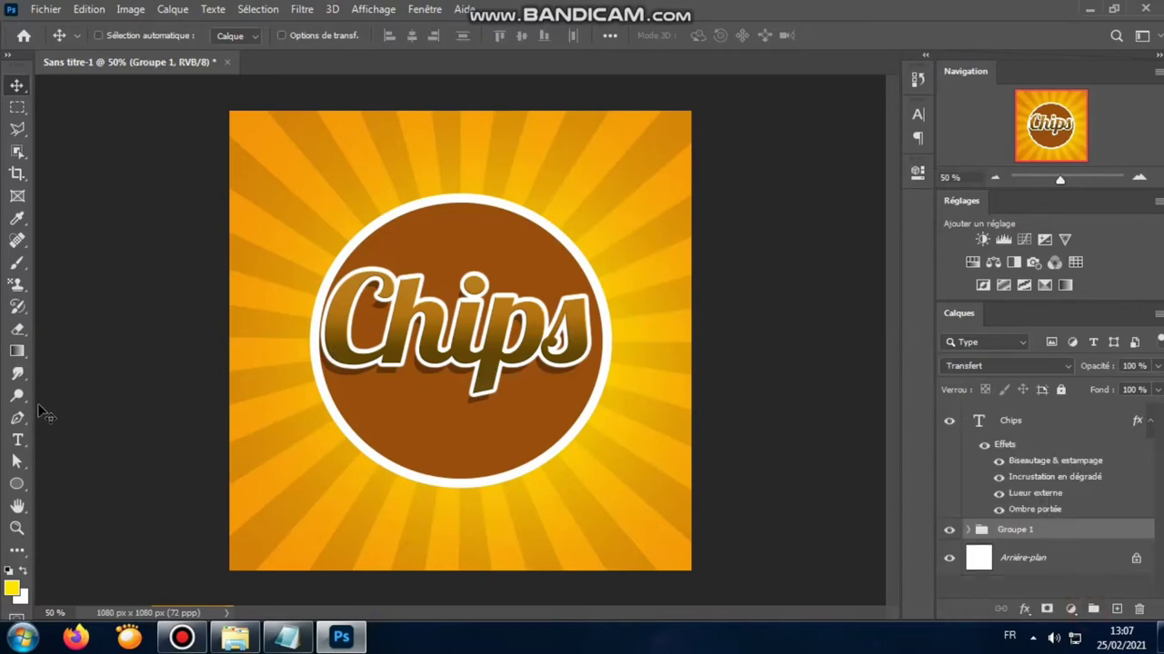
{"action": "left_click", "coordinate": [18, 440]}
Start a text layer and paste in the word POTATO copied from the Notepad notes.
{"action": "left_click", "coordinate": [303, 195]}
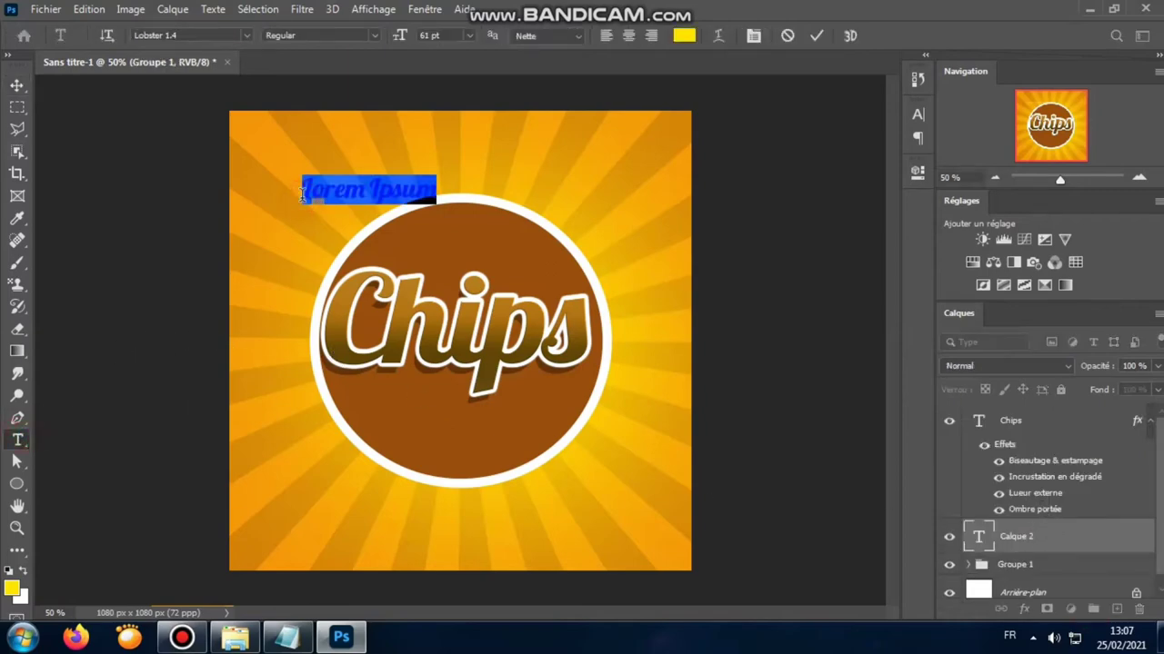
{"action": "left_click", "coordinate": [287, 637]}
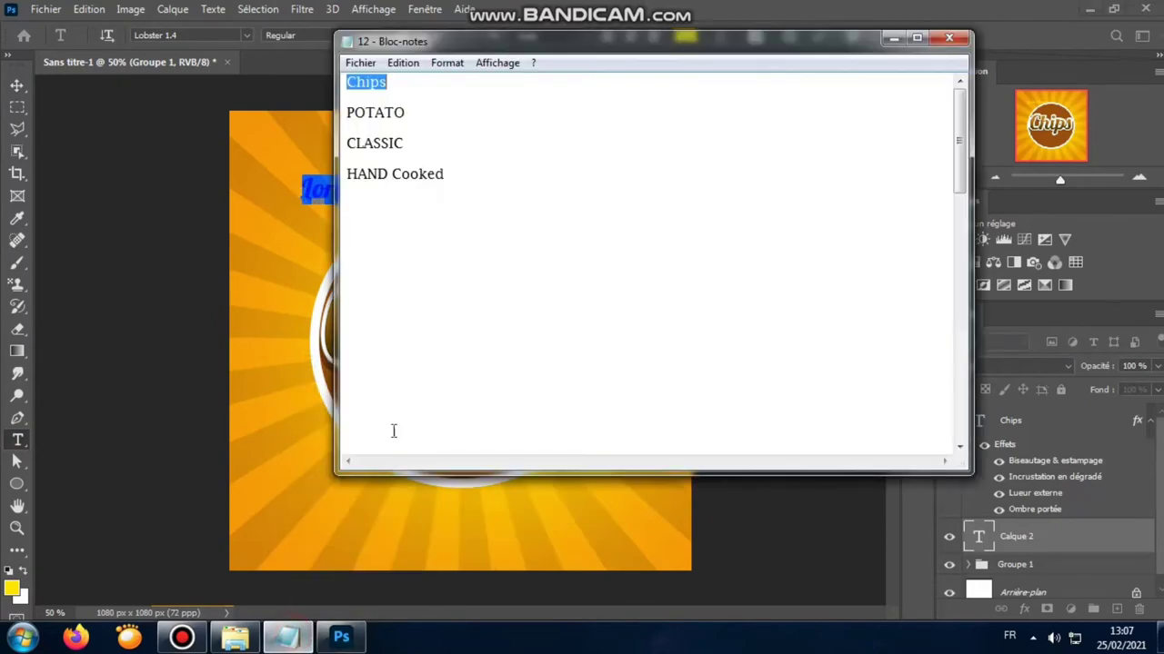
{"action": "double_click", "coordinate": [360, 112]}
{"action": "right_click", "coordinate": [360, 112]}
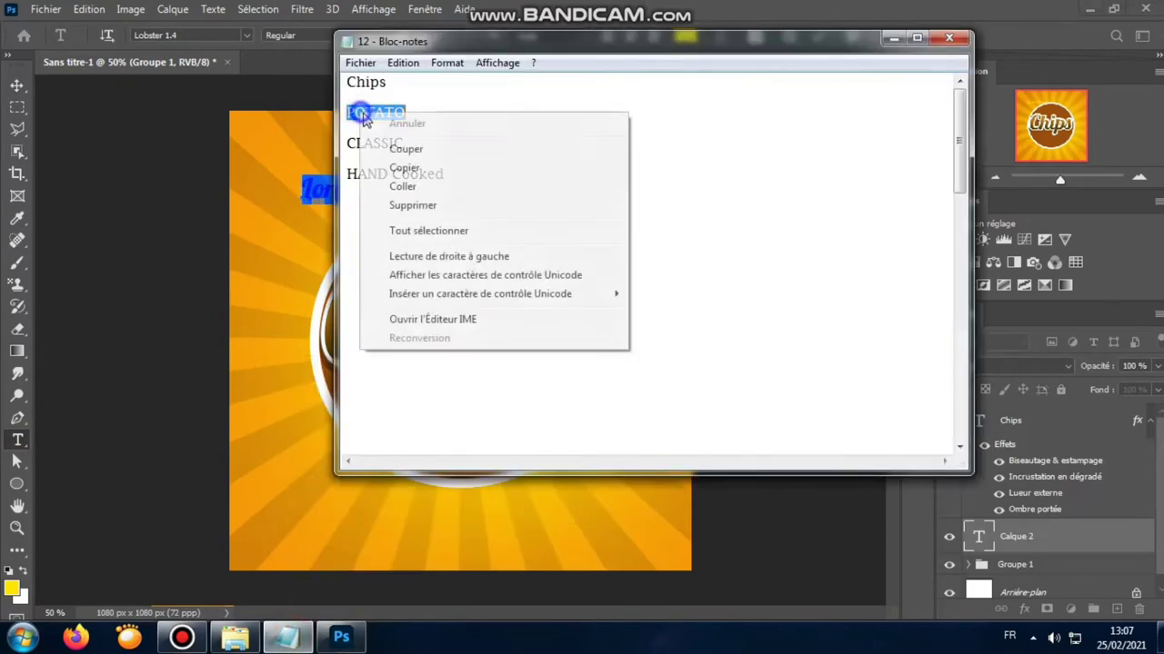
{"action": "left_click", "coordinate": [405, 164]}
{"action": "left_click", "coordinate": [893, 38]}
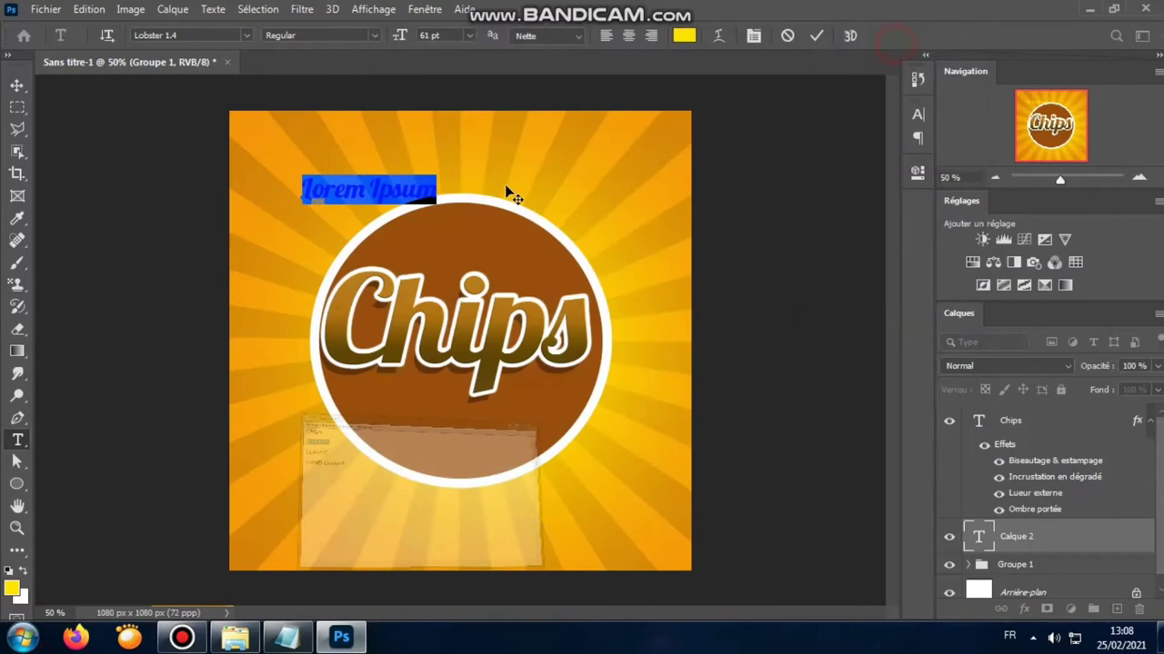
{"action": "right_click", "coordinate": [335, 190]}
{"action": "left_click", "coordinate": [391, 251]}
{"action": "type", "text": "POTATO"}
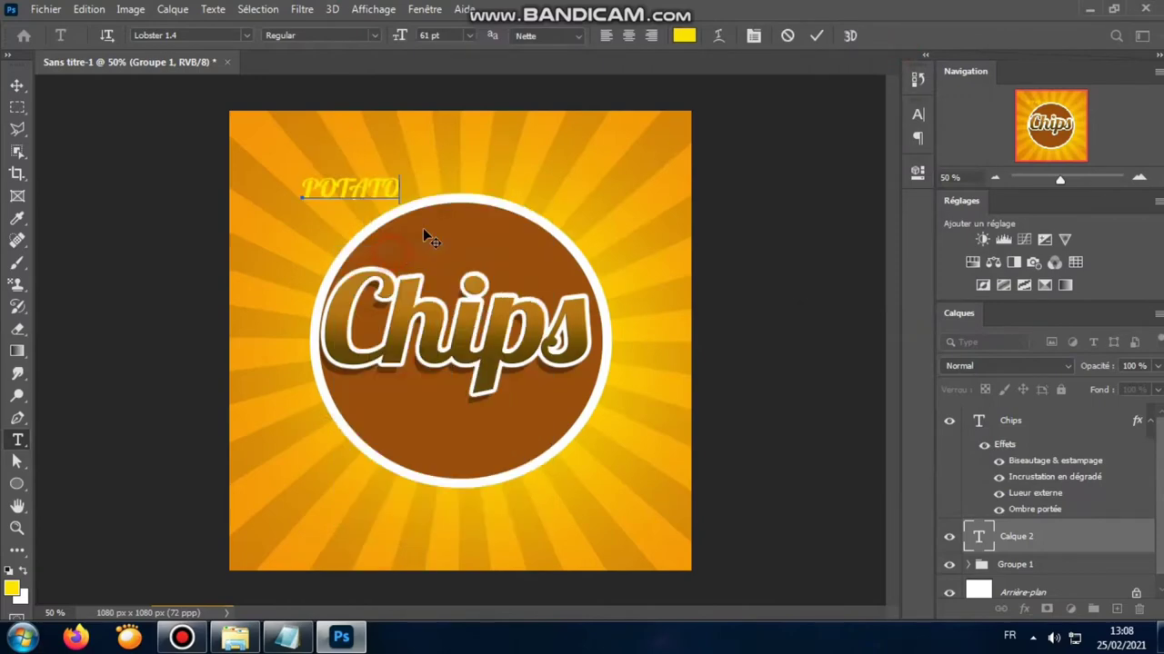
Set POTATO to Insaniburger with Cheese at 73 pt and place it above Chips.
{"action": "double_click", "coordinate": [355, 189]}
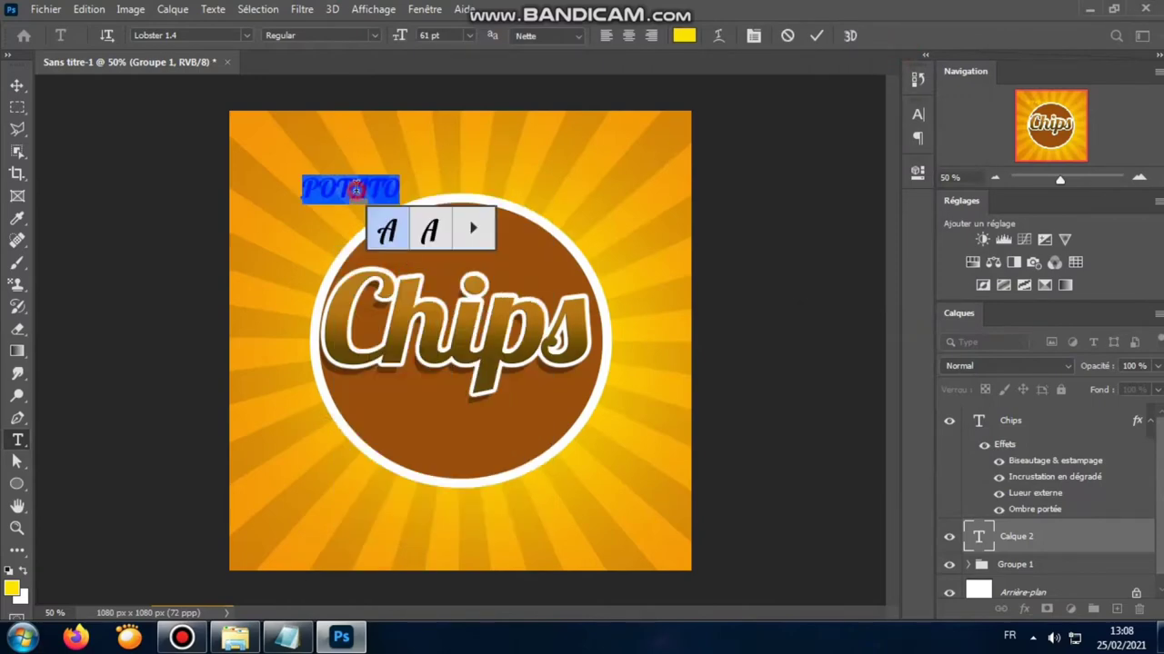
{"action": "left_click", "coordinate": [917, 114]}
{"action": "left_click", "coordinate": [815, 140]}
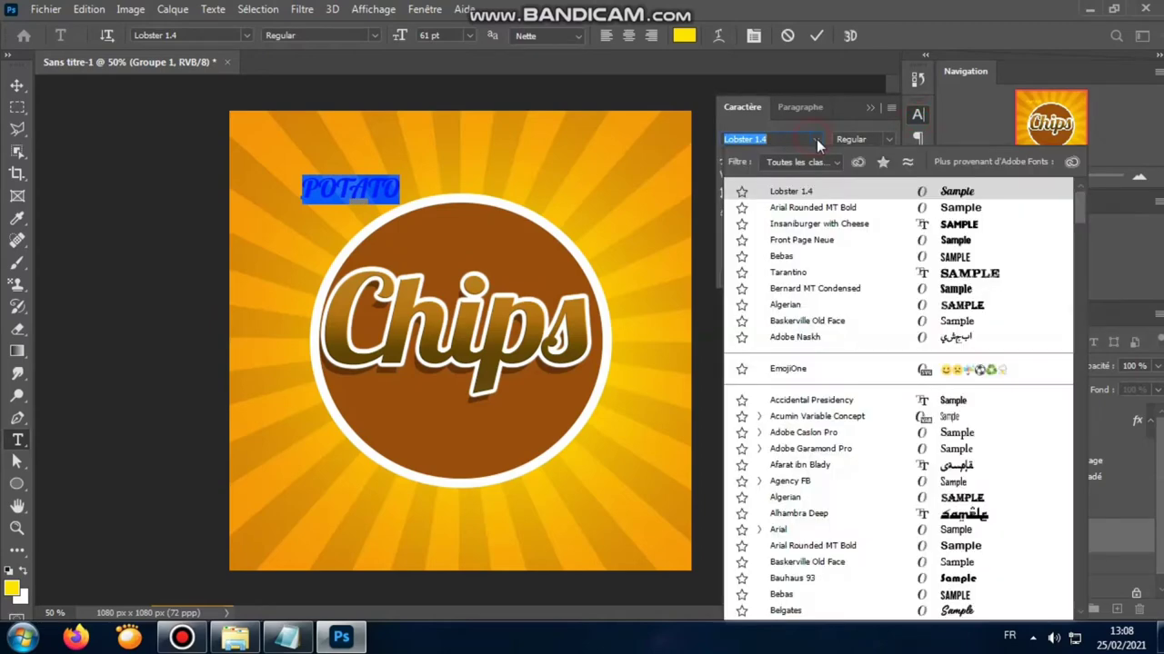
{"action": "left_click", "coordinate": [961, 225]}
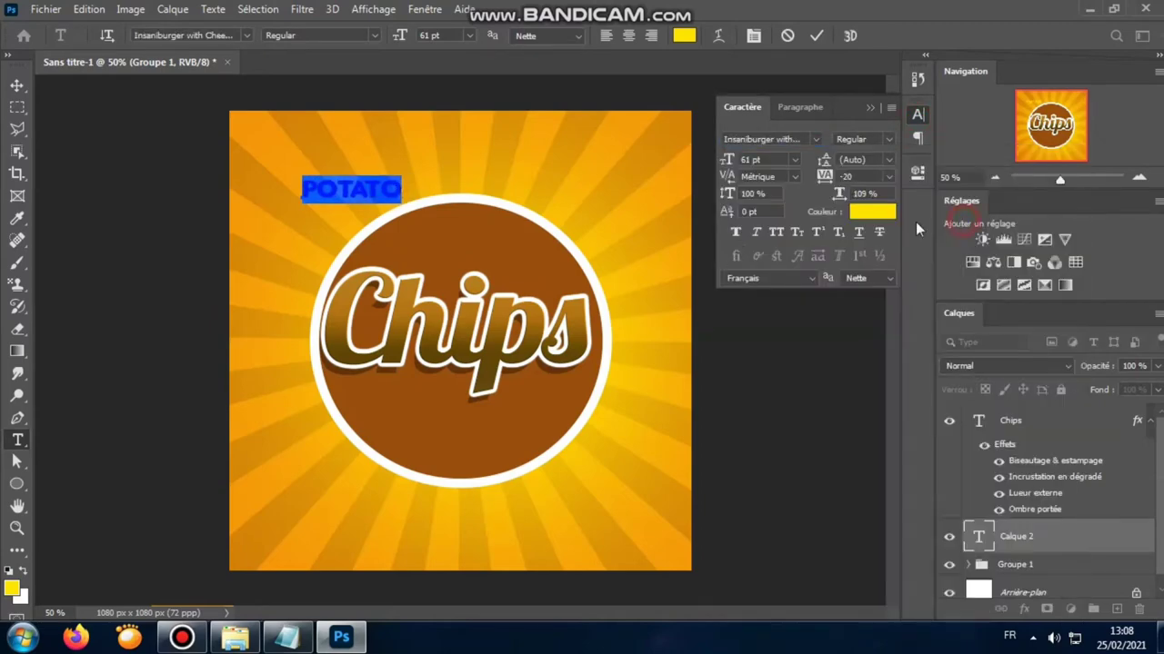
{"action": "mouse_move", "coordinate": [403, 221]}
{"action": "left_mouse_down"}
{"action": "mouse_move", "coordinate": [423, 277]}
{"action": "mouse_move", "coordinate": [432, 274]}
{"action": "left_mouse_up"}
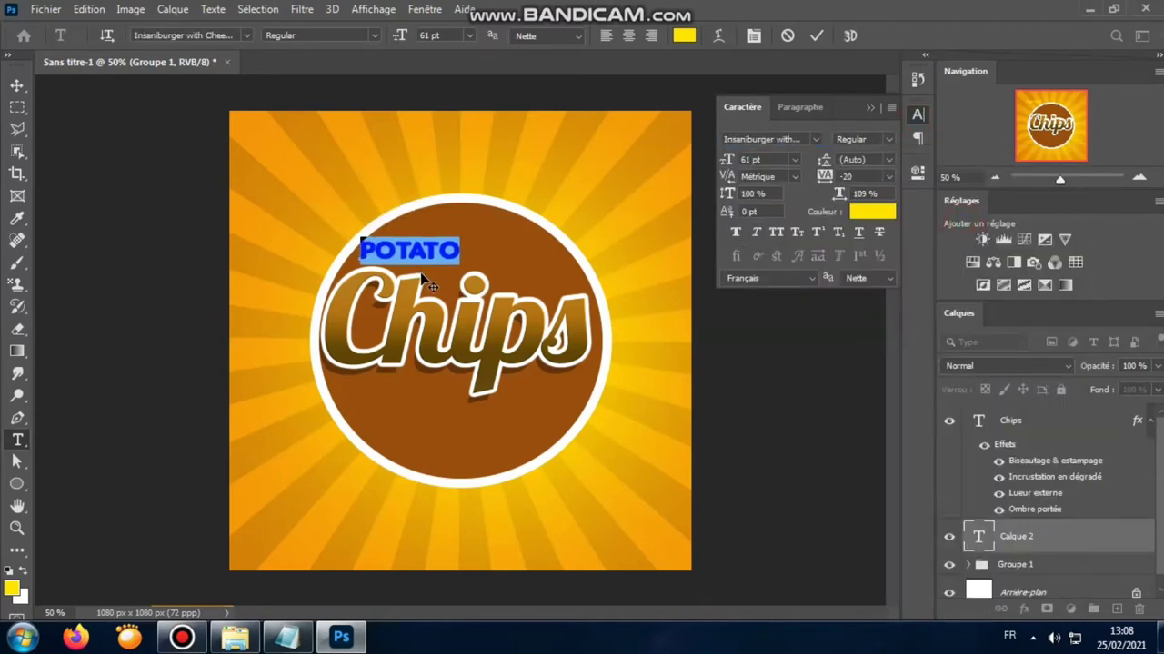
{"action": "left_click_drag", "start_coordinate": [401, 40], "coordinate": [413, 47]}
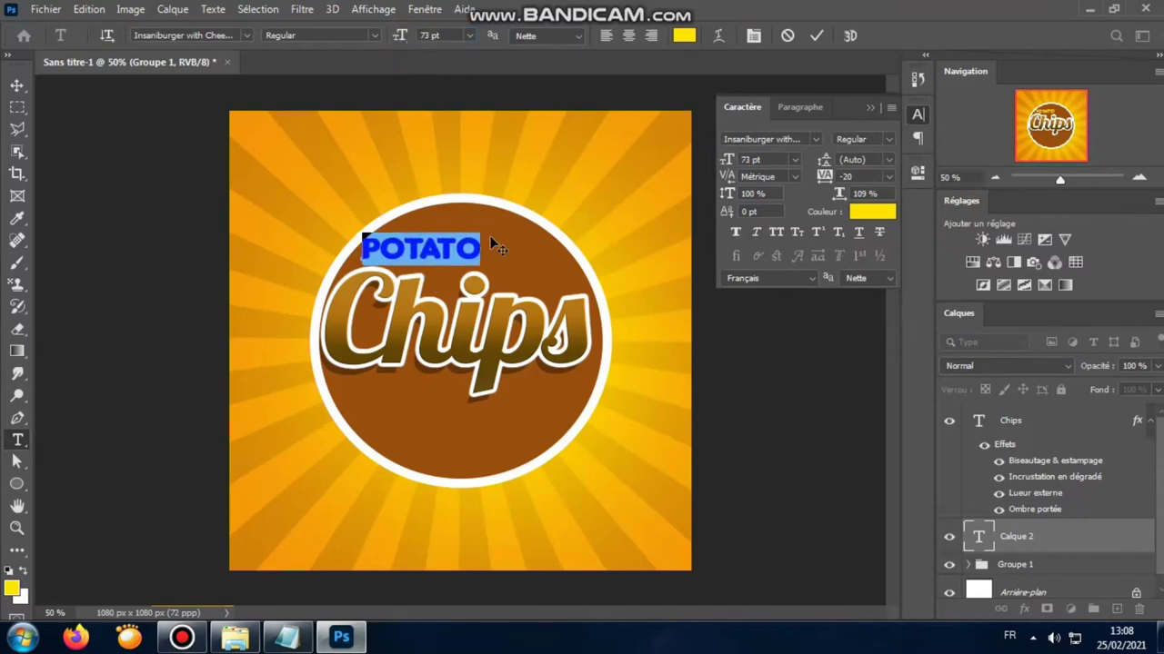
{"action": "left_click_drag", "start_coordinate": [490, 238], "coordinate": [507, 256]}
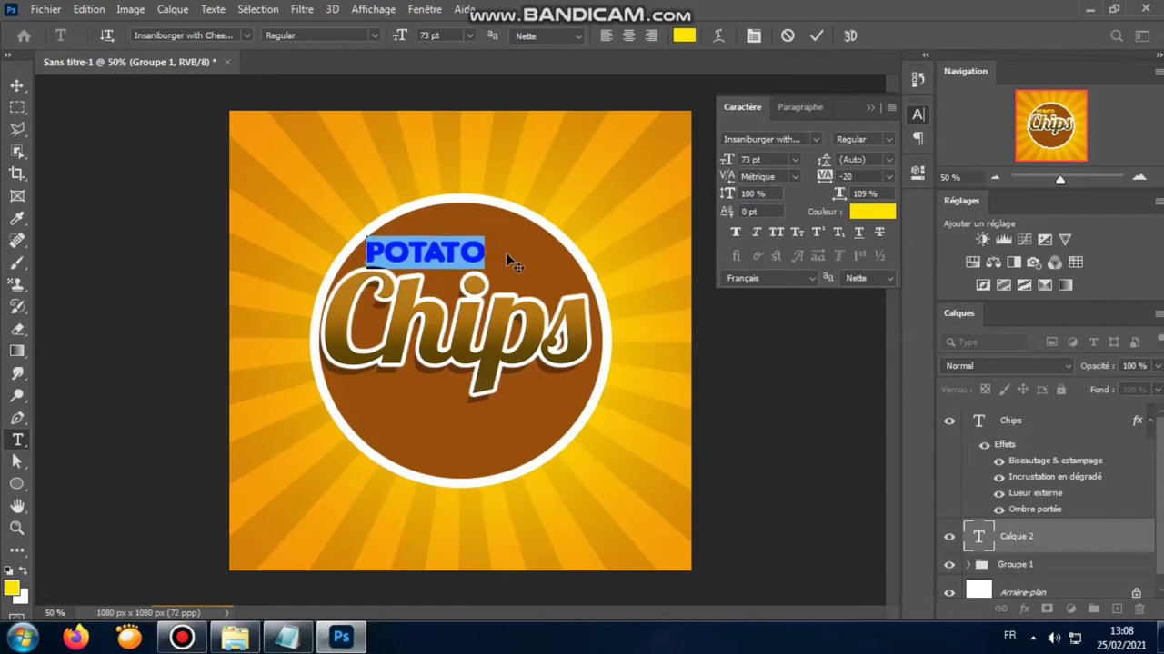
Commit POTATO and give it a drop shadow with distance 8.
{"action": "left_click", "coordinate": [817, 35]}
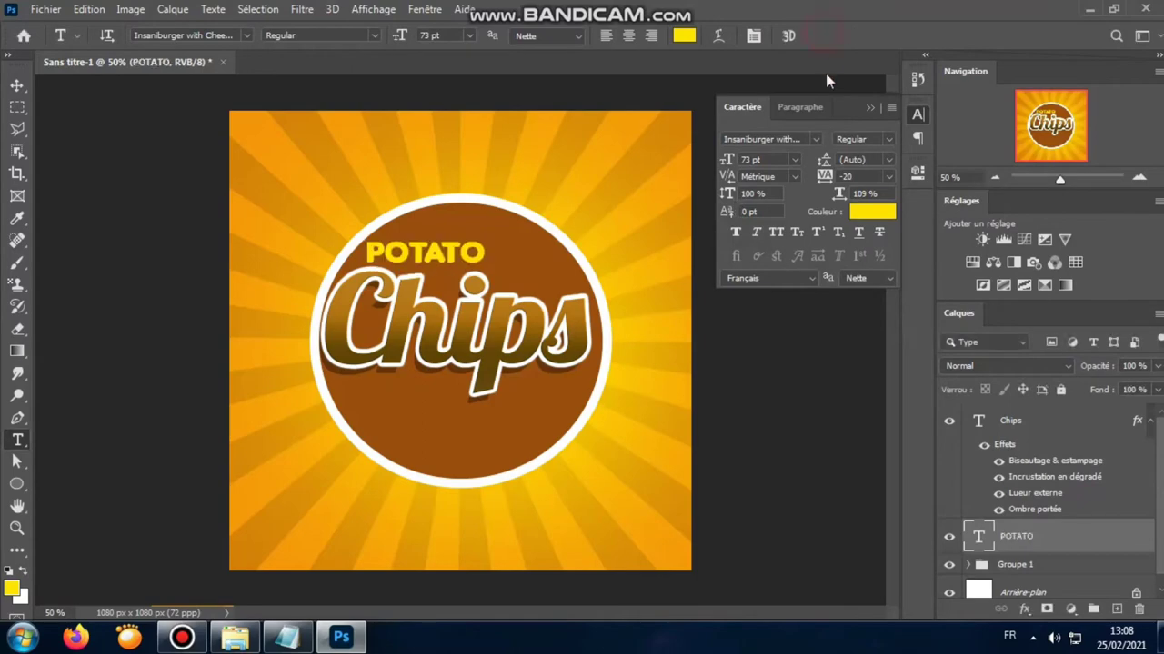
{"action": "right_click", "coordinate": [1036, 544]}
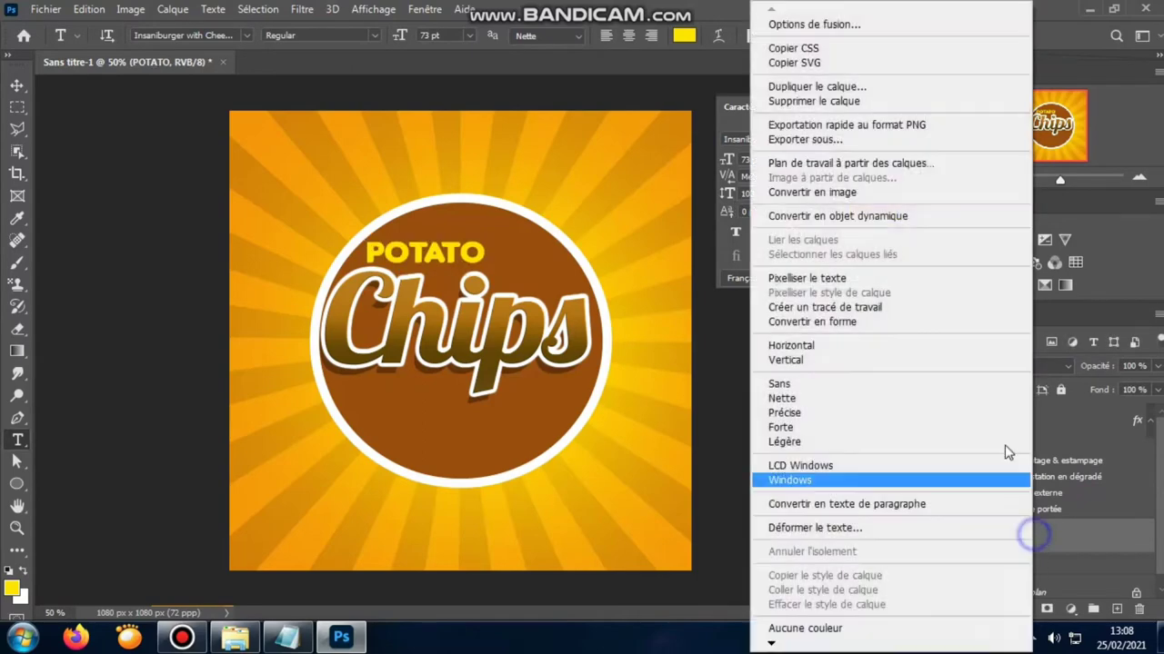
{"action": "left_click", "coordinate": [812, 22]}
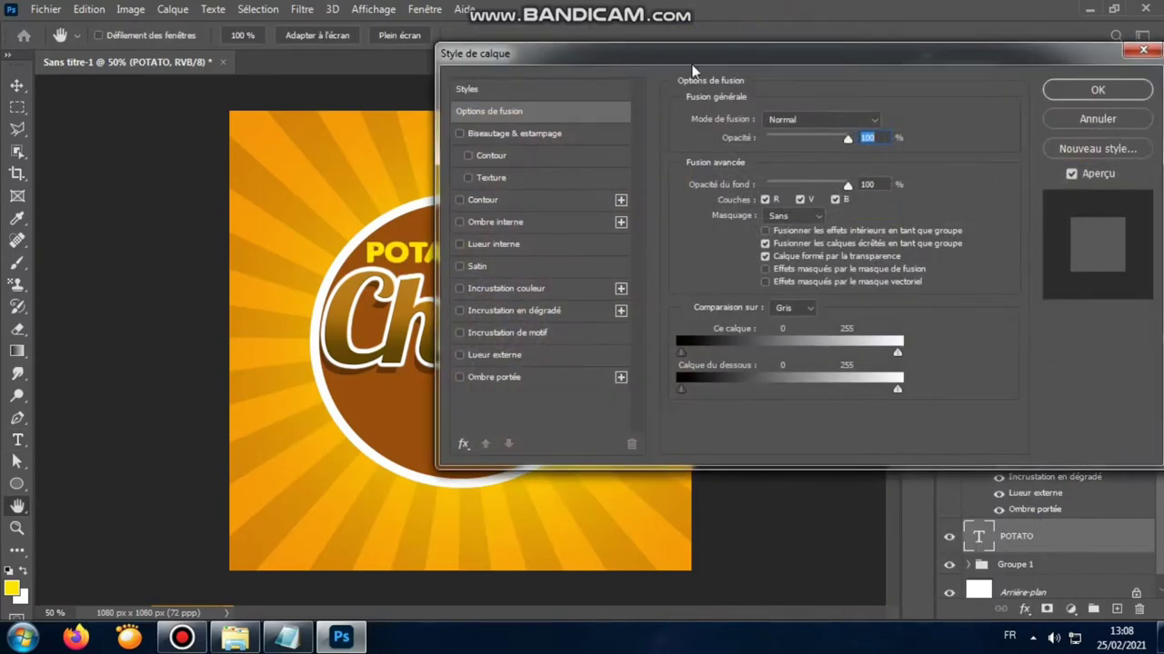
{"action": "left_click_drag", "start_coordinate": [720, 58], "coordinate": [942, 50]}
{"action": "left_click", "coordinate": [721, 372]}
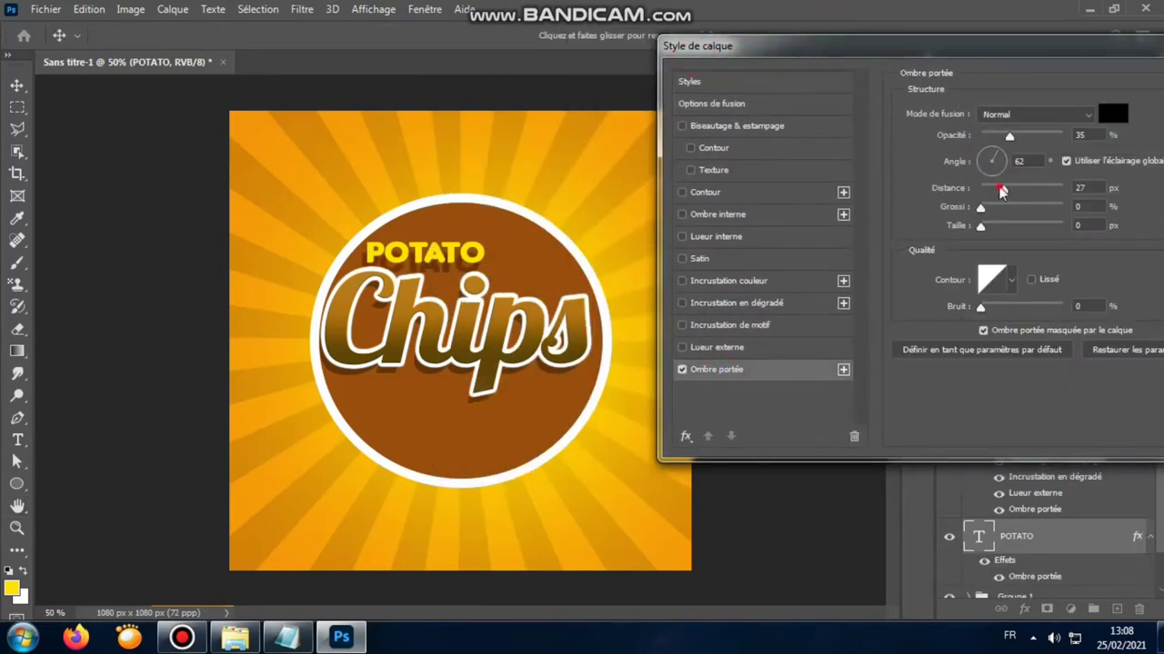
{"action": "left_click_drag", "start_coordinate": [1003, 189], "coordinate": [992, 191]}
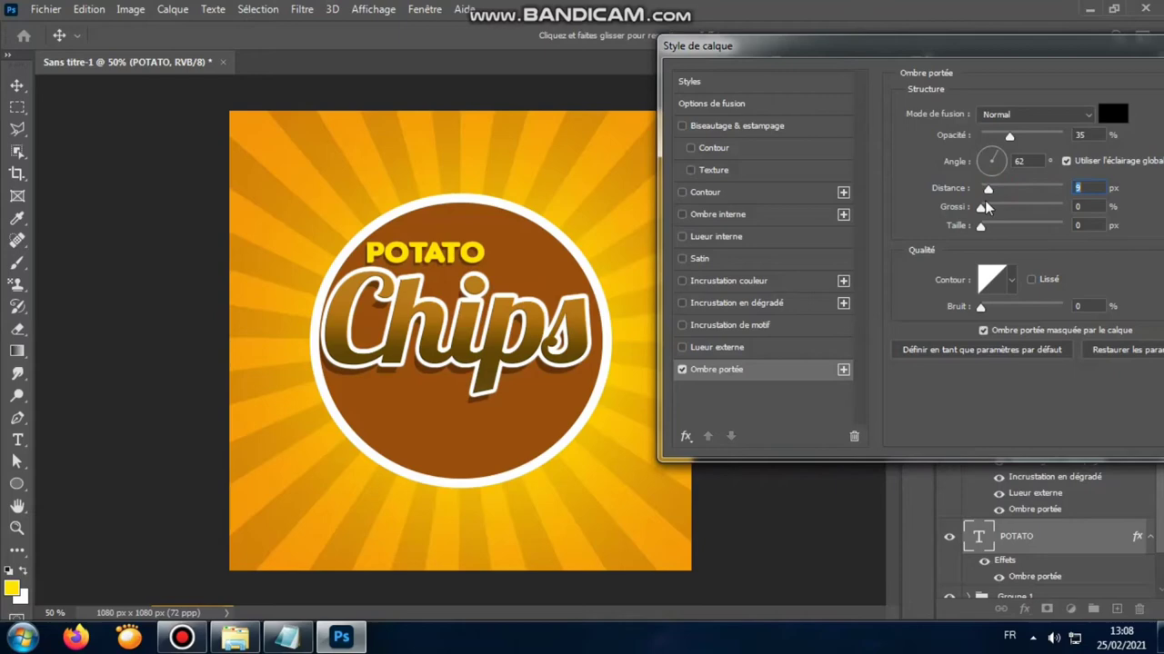
Enable Gradient Overlay and Outer Glow on POTATO, leaving Pattern Overlay off.
{"action": "left_click", "coordinate": [727, 305]}
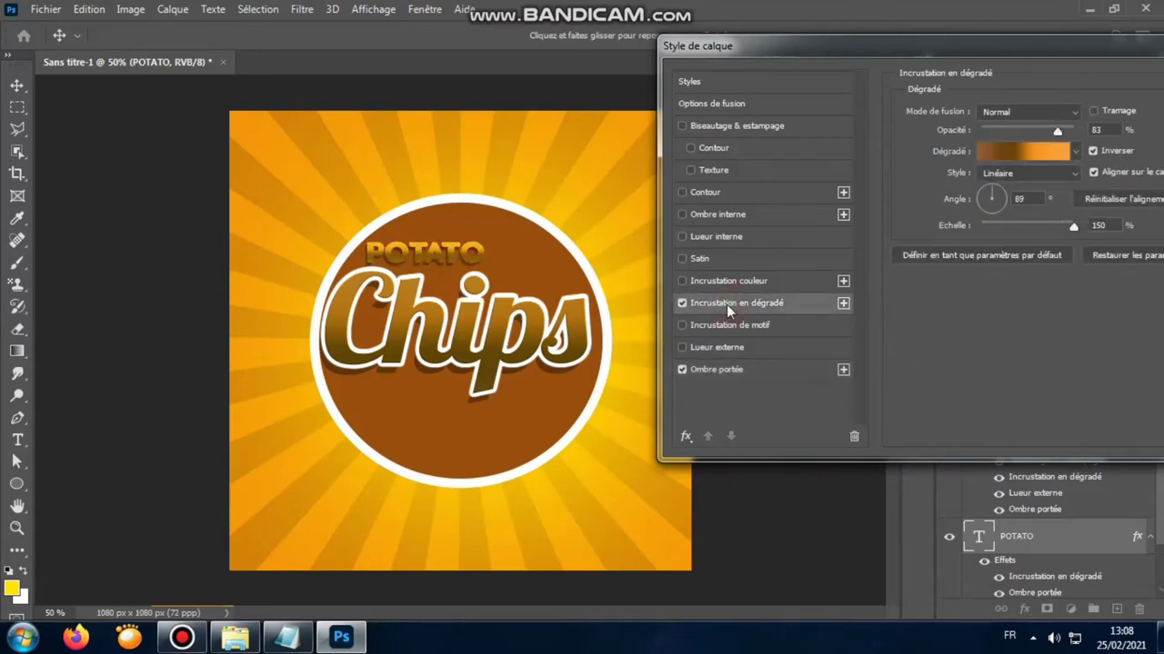
{"action": "left_click", "coordinate": [719, 331]}
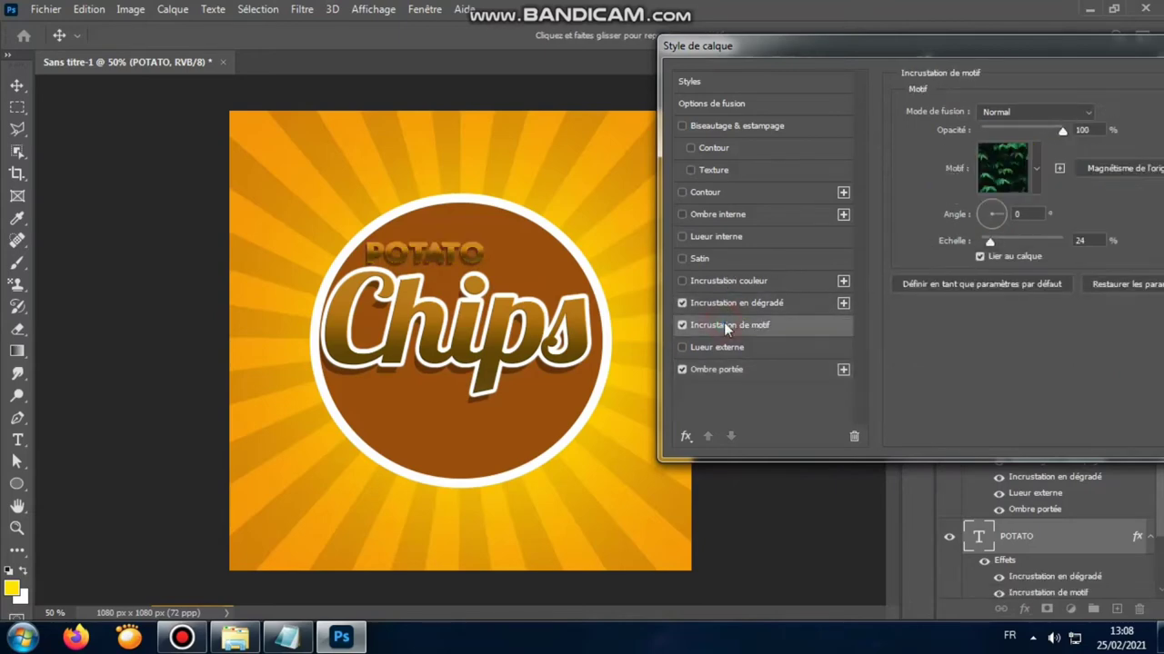
{"action": "left_click", "coordinate": [682, 325]}
{"action": "left_click", "coordinate": [682, 348]}
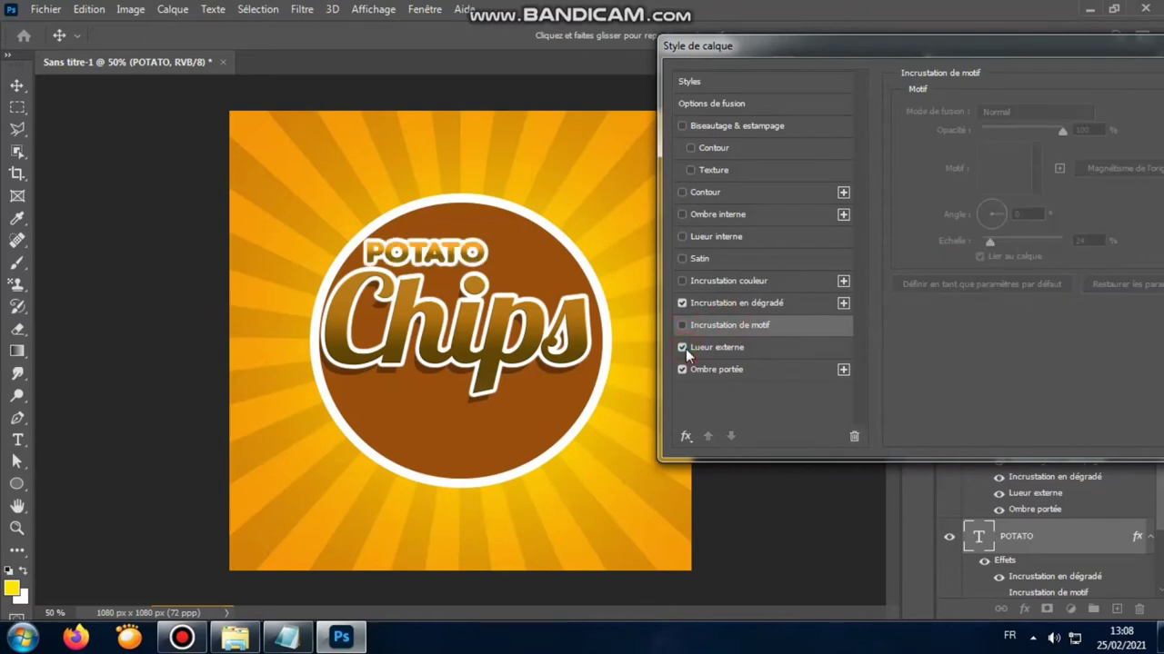
{"action": "left_click", "coordinate": [781, 326]}
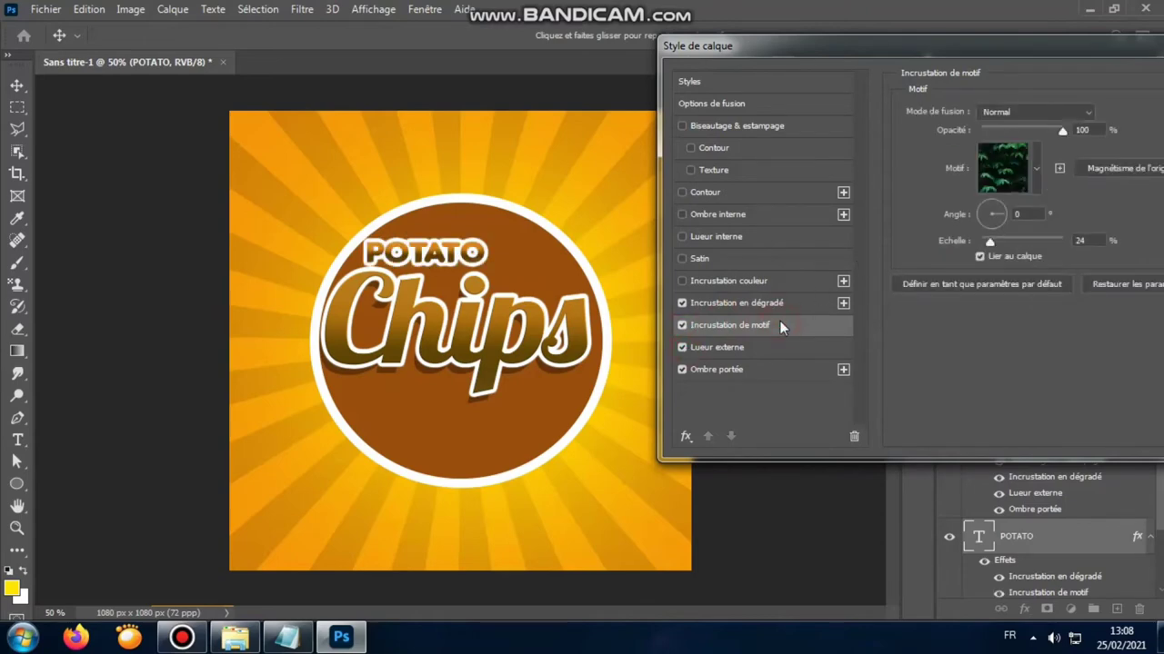
{"action": "left_click", "coordinate": [683, 325]}
Tighten POTATO's white outer glow to 0% spread and 7 px size, and apply the style.
{"action": "left_click", "coordinate": [727, 349]}
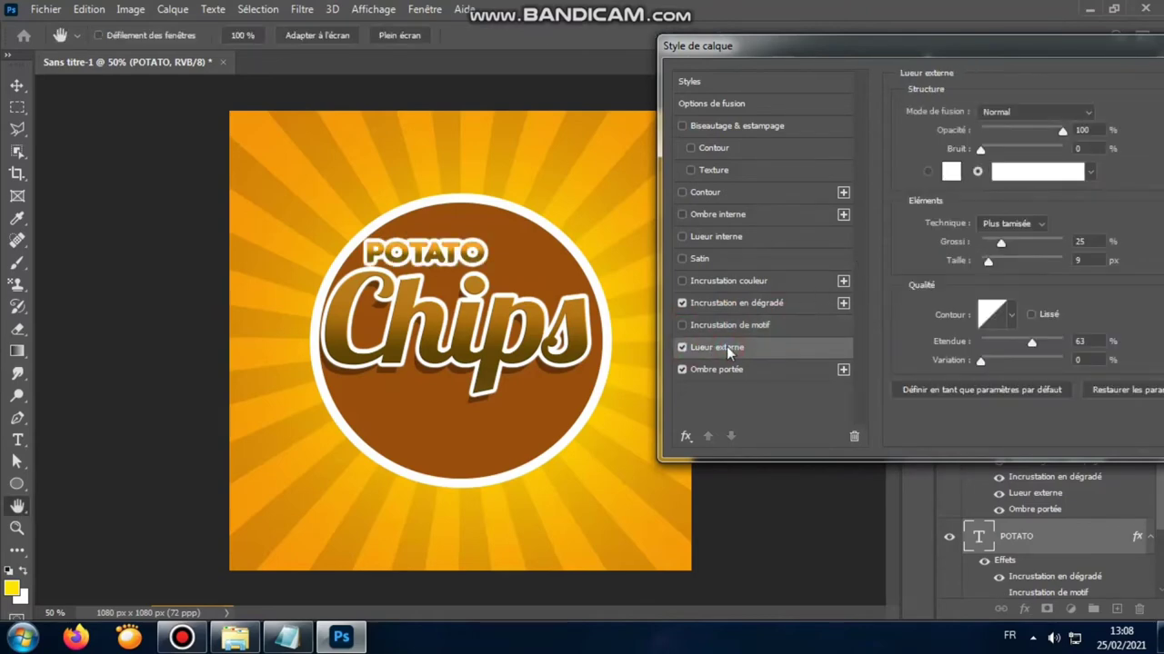
{"action": "left_click_drag", "start_coordinate": [1068, 130], "coordinate": [1069, 130]}
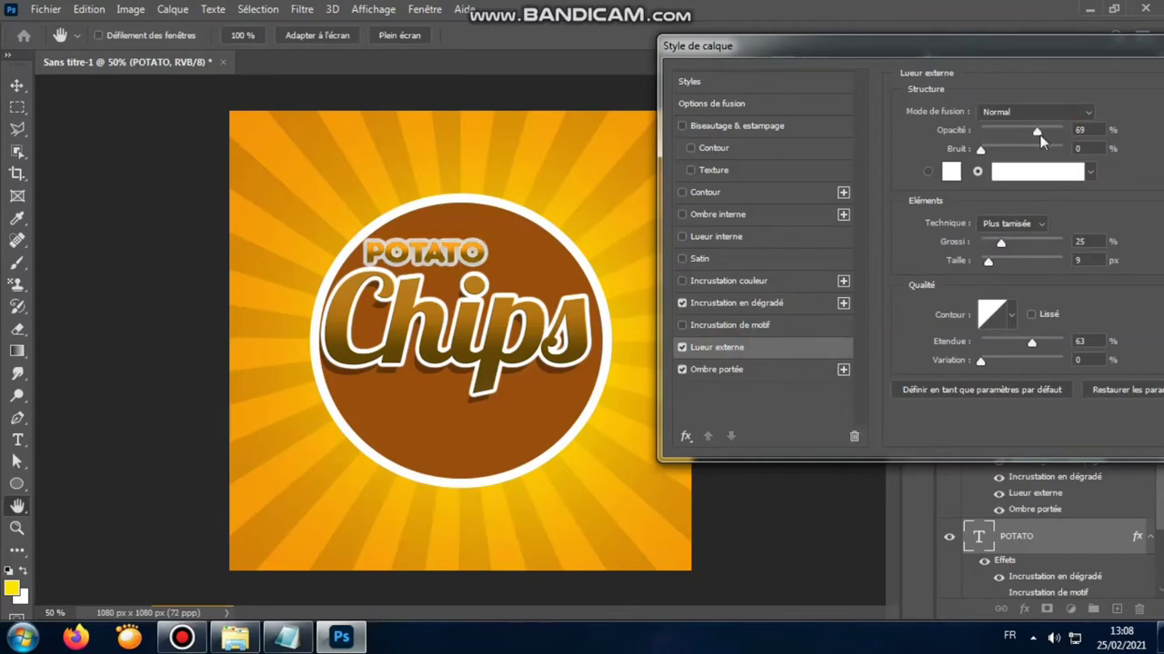
{"action": "left_click_drag", "start_coordinate": [1002, 238], "coordinate": [981, 242]}
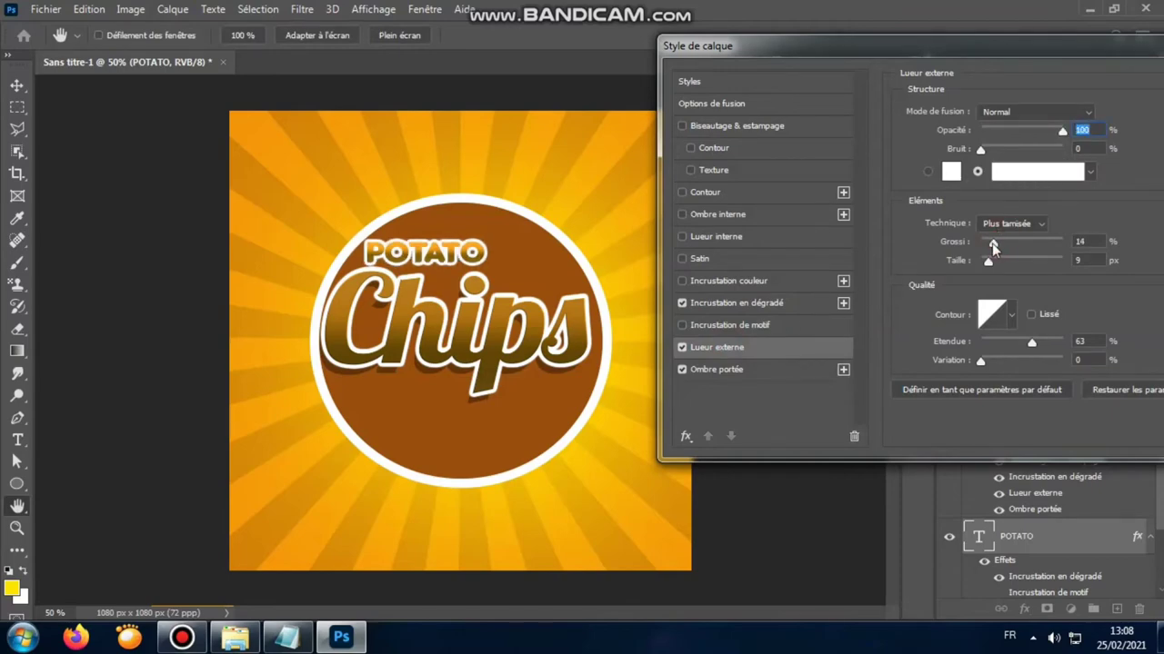
{"action": "left_click", "coordinate": [979, 243]}
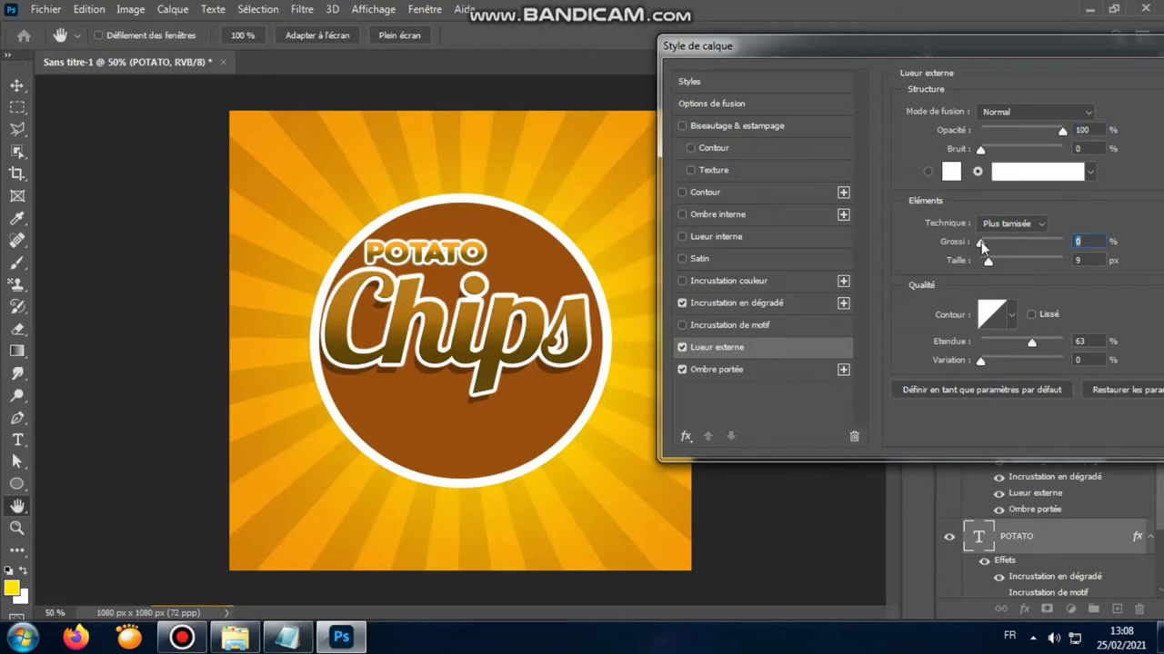
{"action": "mouse_move", "coordinate": [988, 263]}
{"action": "left_mouse_down"}
{"action": "mouse_move", "coordinate": [1066, 239]}
{"action": "mouse_move", "coordinate": [979, 237]}
{"action": "mouse_move", "coordinate": [987, 260]}
{"action": "left_mouse_up"}
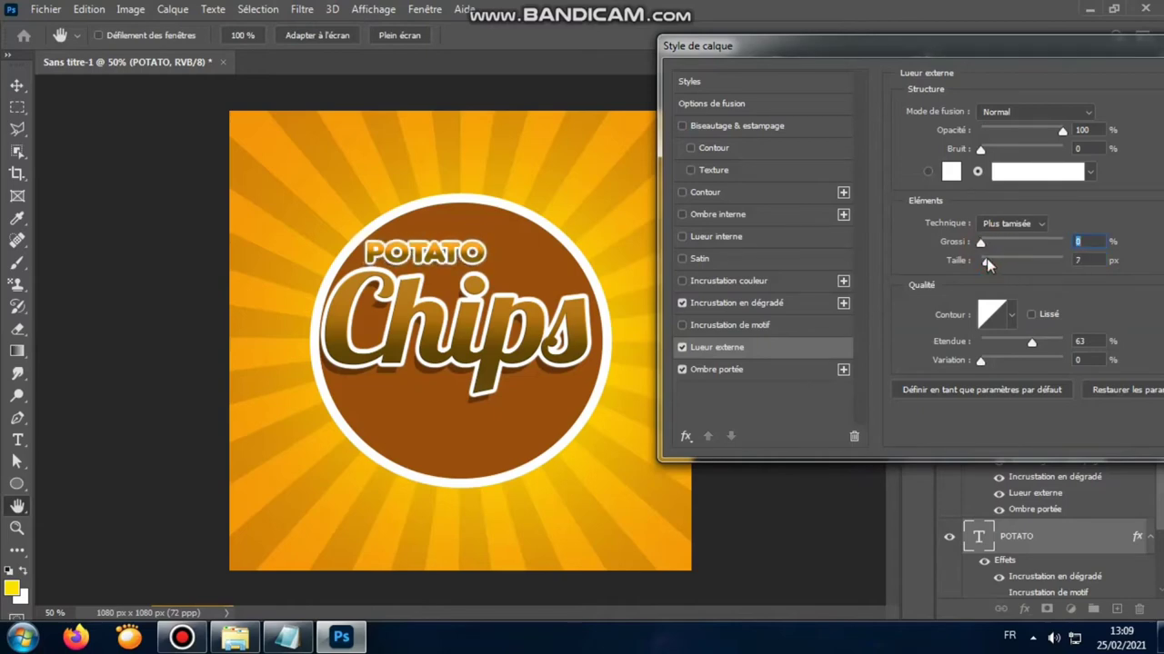
{"action": "mouse_move", "coordinate": [1033, 349]}
{"action": "left_mouse_down"}
{"action": "mouse_move", "coordinate": [1010, 348]}
{"action": "mouse_move", "coordinate": [1030, 341]}
{"action": "left_mouse_up"}
{"action": "left_click_drag", "start_coordinate": [1095, 45], "coordinate": [949, 47]}
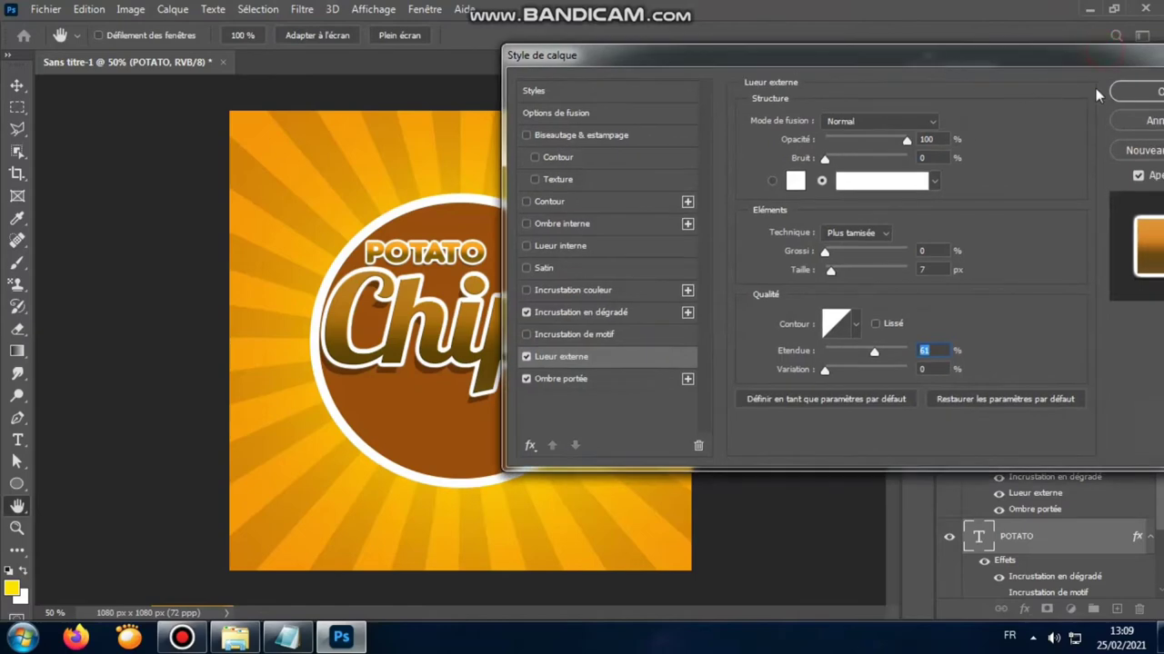
{"action": "left_click", "coordinate": [1096, 88]}
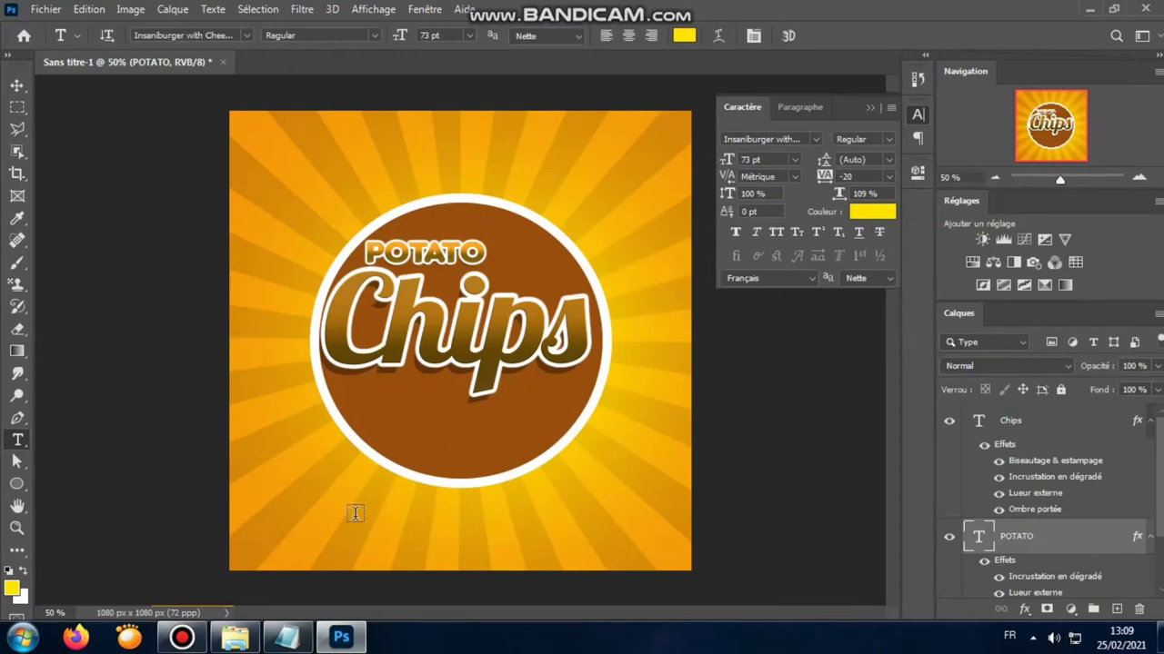
Draw a wide dark brown ellipse near the canvas top-left with a thin outline.
{"action": "left_click", "coordinate": [870, 107]}
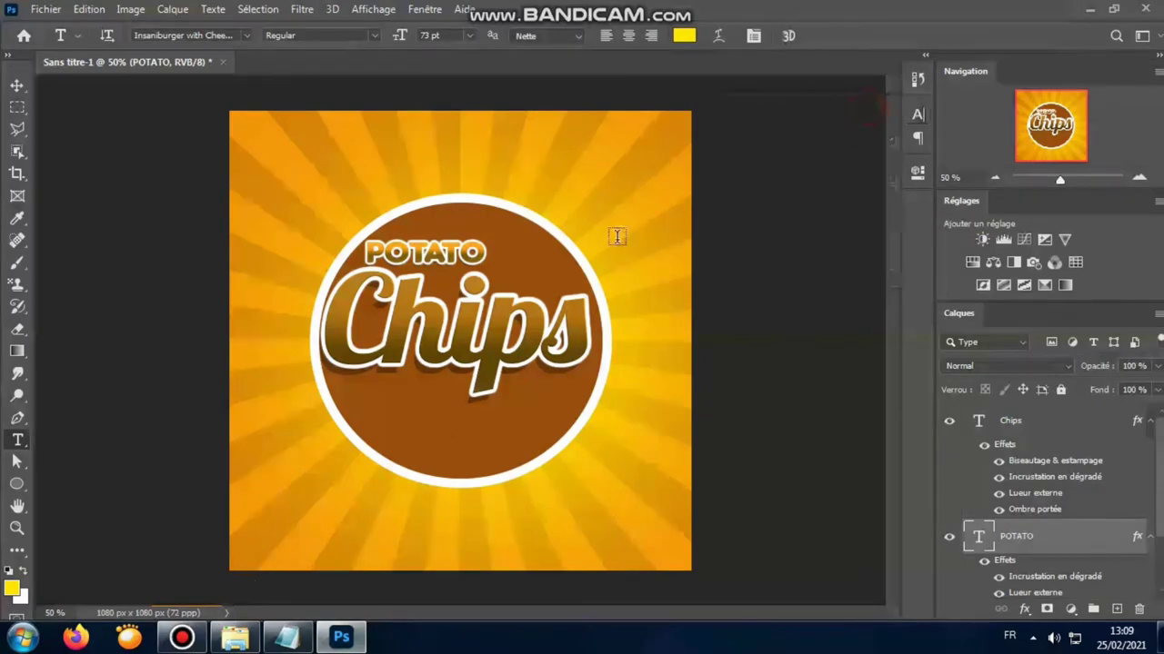
{"action": "left_click", "coordinate": [18, 87]}
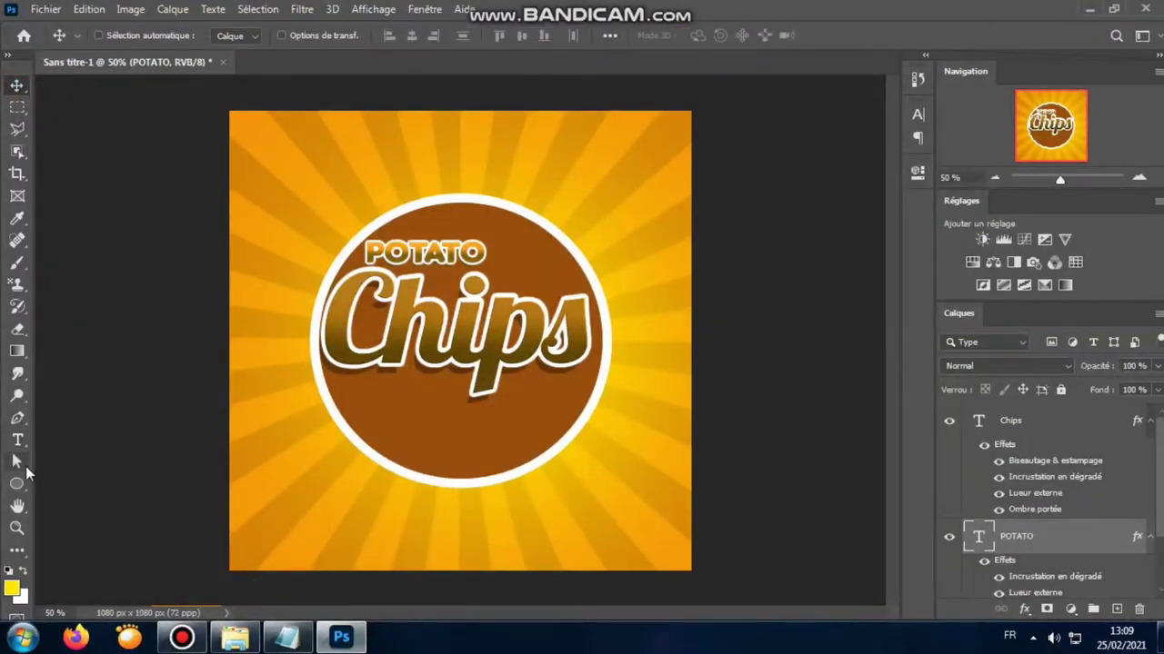
{"action": "left_click", "coordinate": [17, 484]}
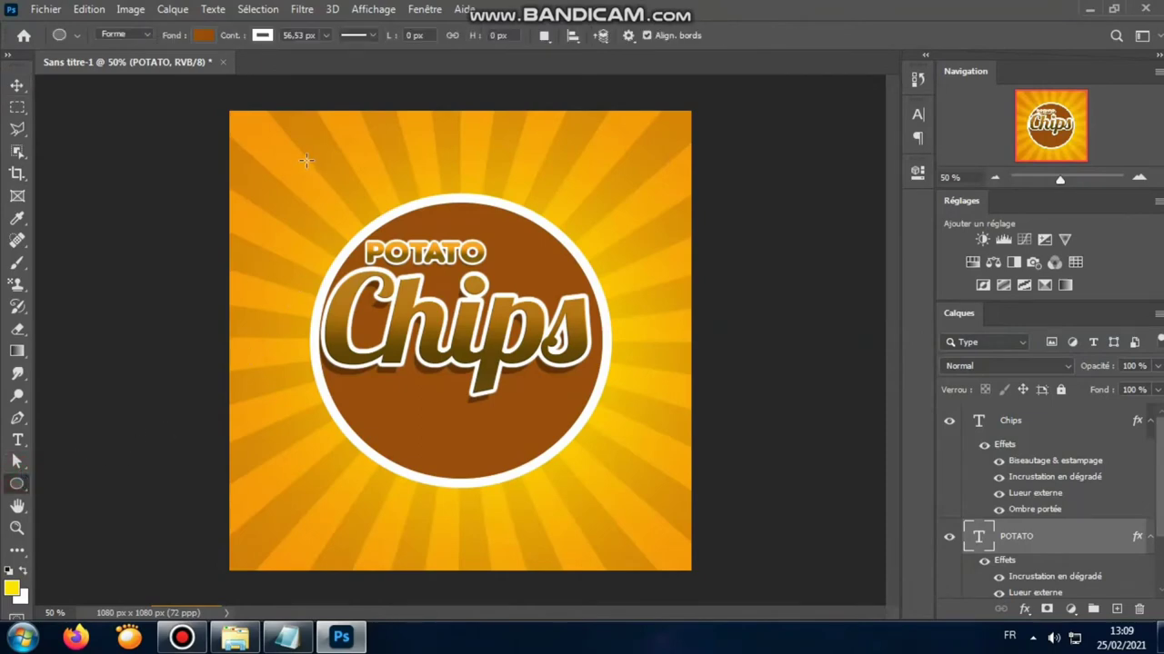
{"action": "left_click_drag", "start_coordinate": [305, 161], "coordinate": [420, 188]}
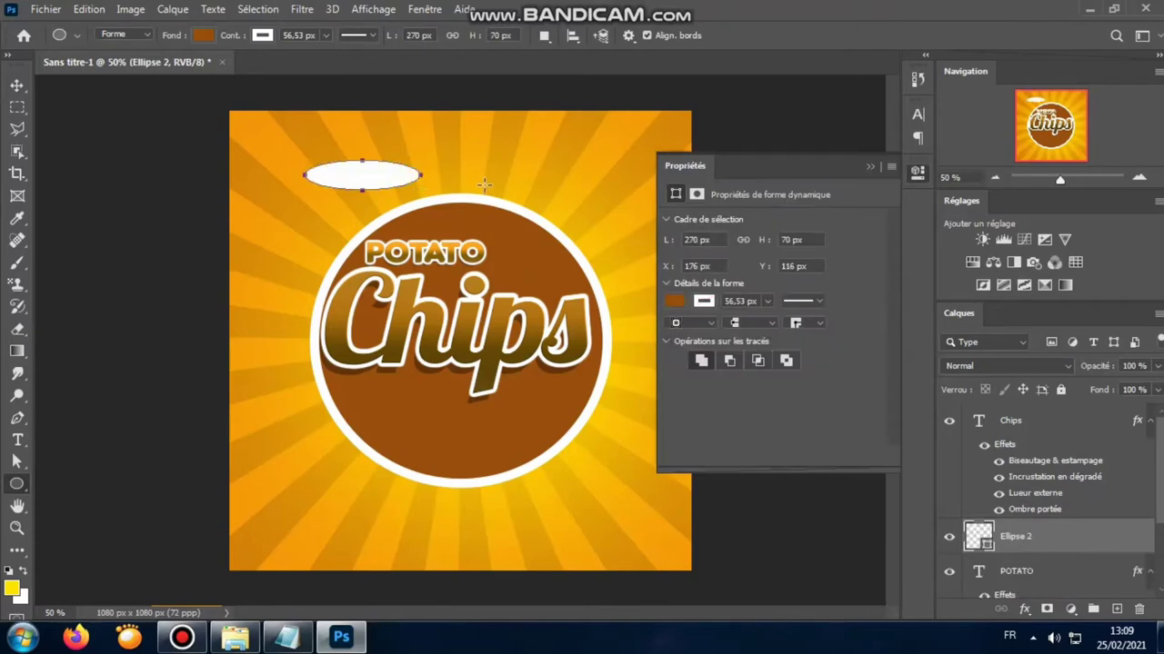
{"action": "left_click", "coordinate": [677, 301]}
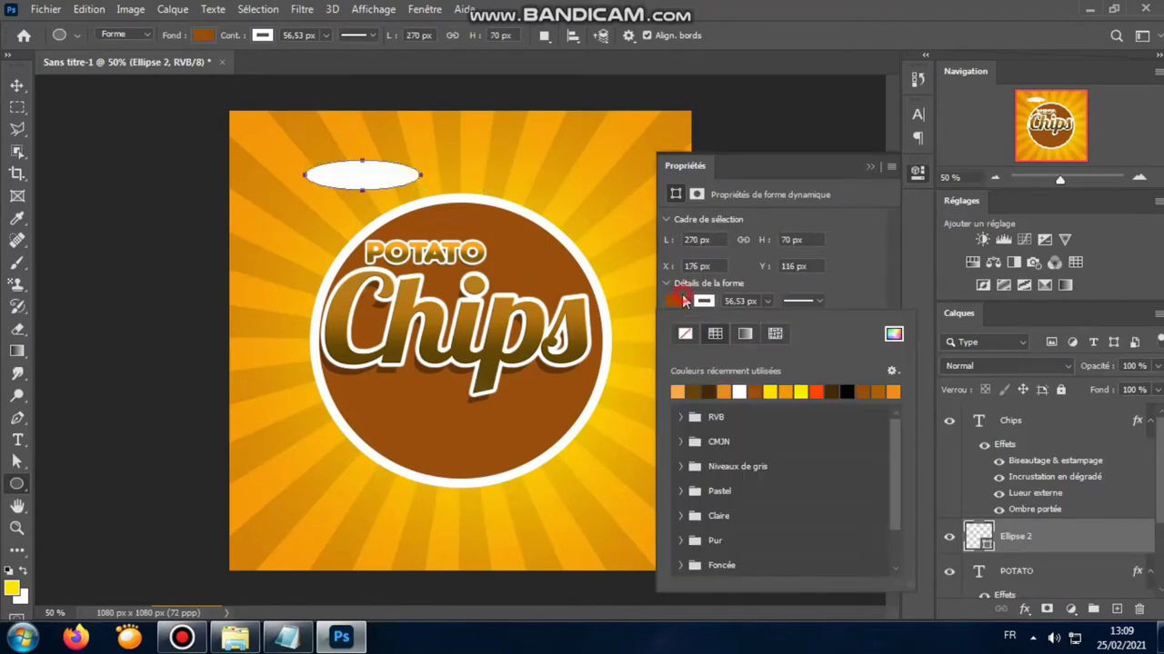
{"action": "left_click", "coordinate": [710, 392]}
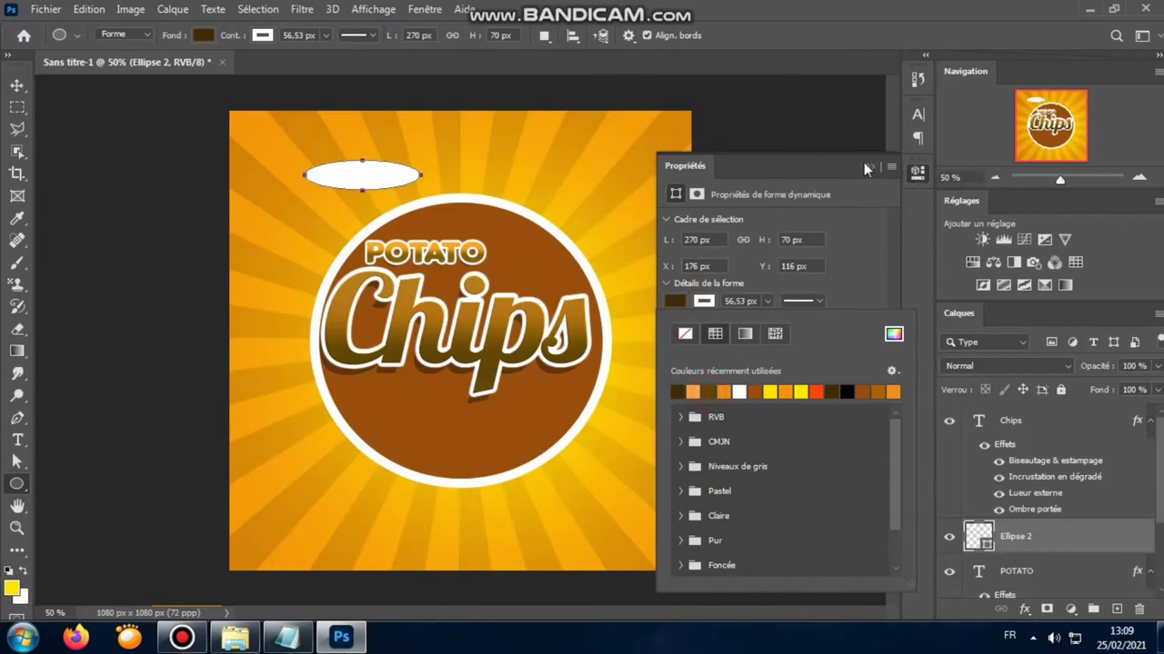
{"action": "left_click", "coordinate": [869, 169]}
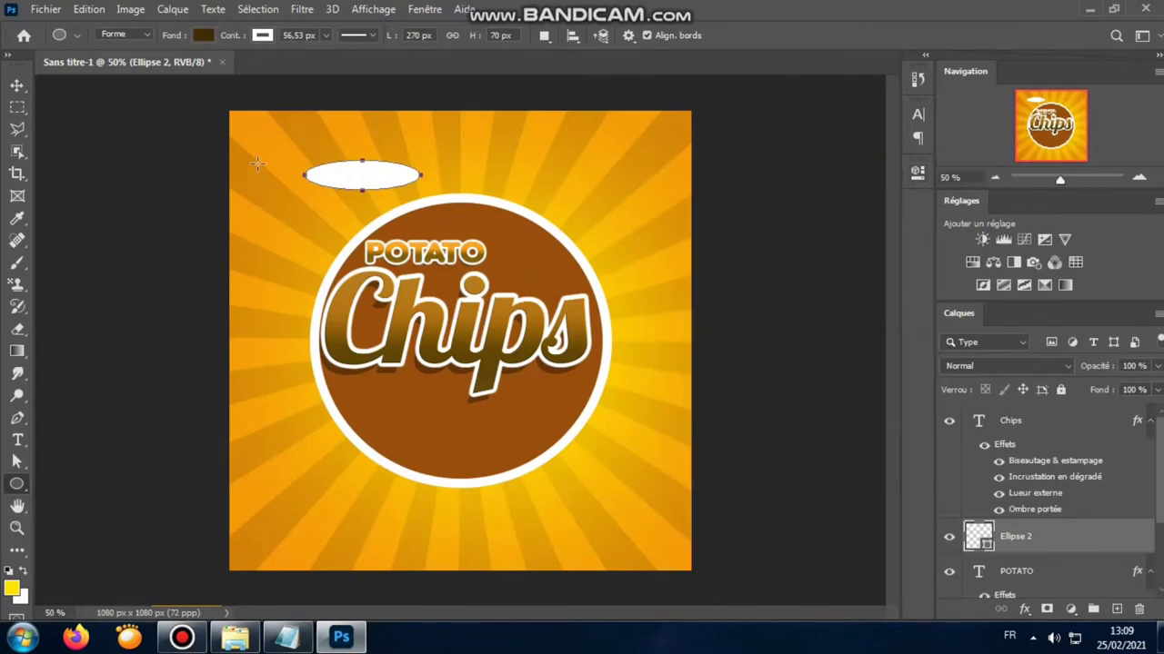
{"action": "left_click", "coordinate": [325, 36]}
{"action": "left_click_drag", "start_coordinate": [283, 55], "coordinate": [286, 53]}
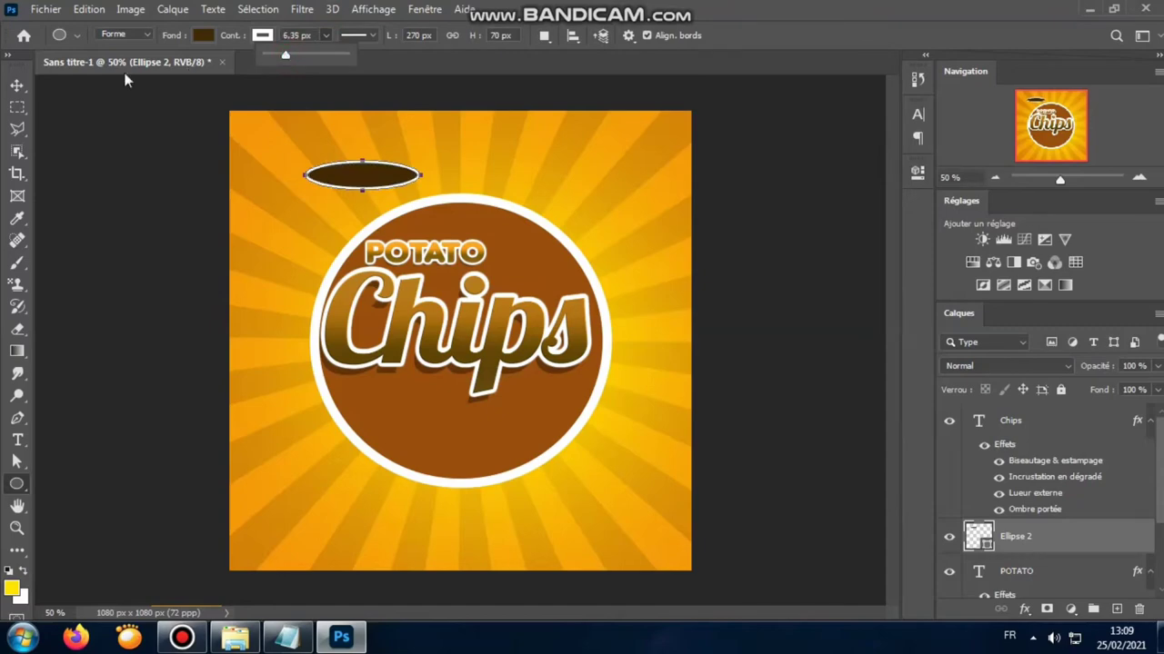
{"action": "left_click", "coordinate": [17, 86]}
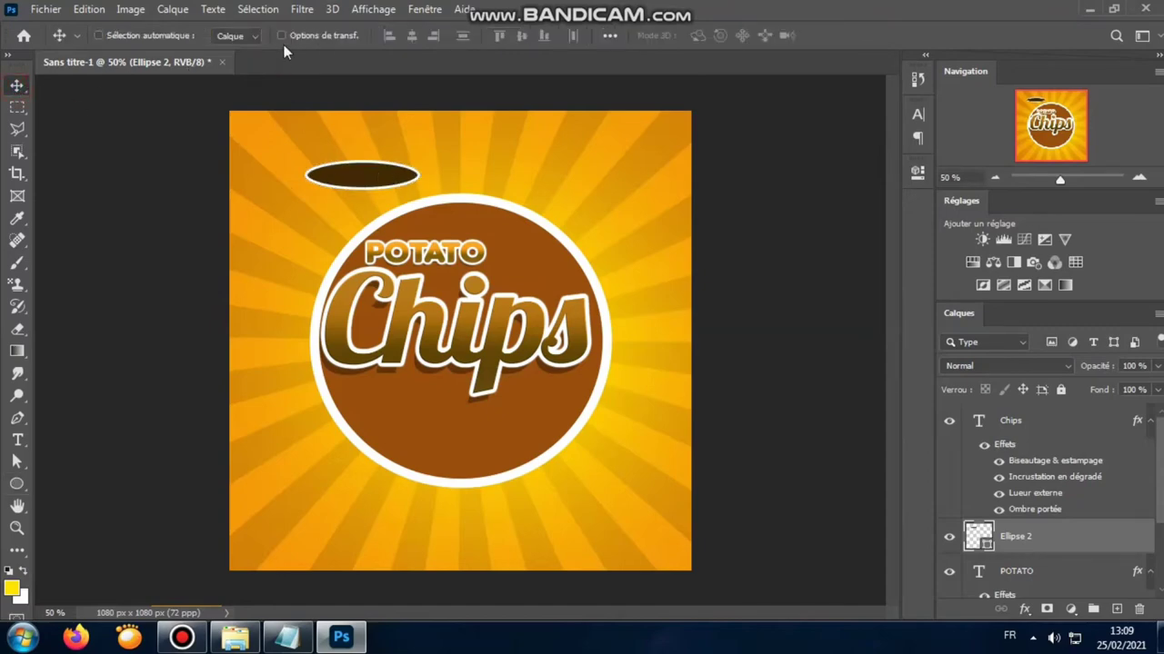
Enlarge and slightly skew the brown ellipse, then move it onto the circle's top edge.
{"action": "left_click", "coordinate": [281, 36]}
{"action": "left_click", "coordinate": [363, 191]}
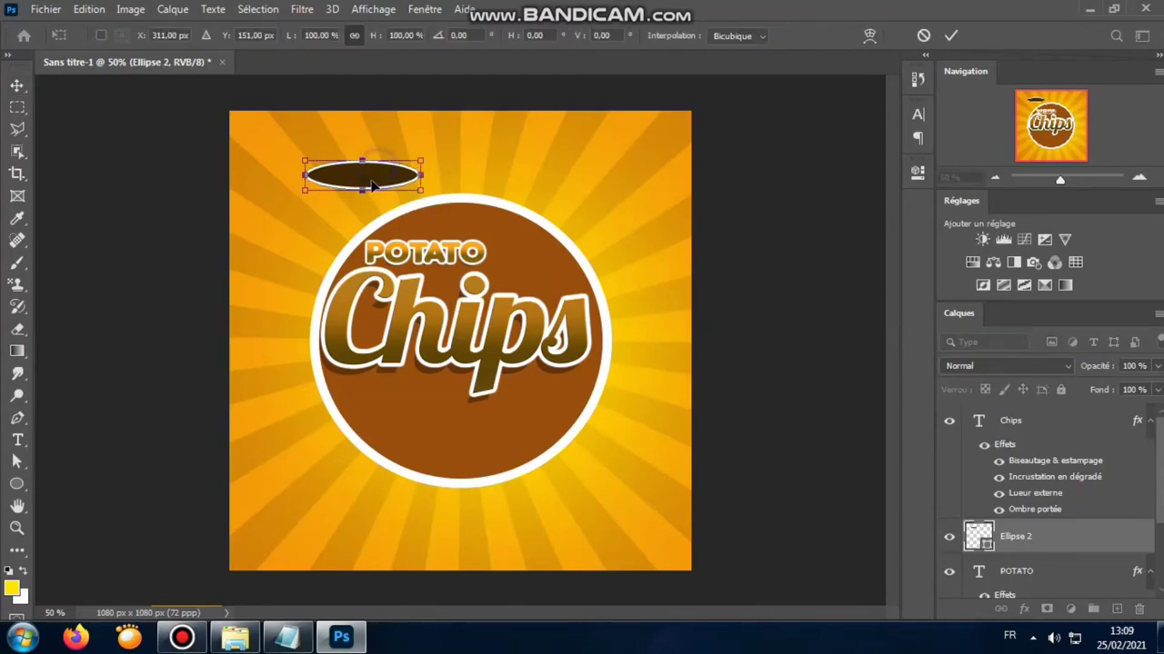
{"action": "left_click_drag", "start_coordinate": [363, 190], "coordinate": [364, 194]}
{"action": "right_click", "coordinate": [369, 186]}
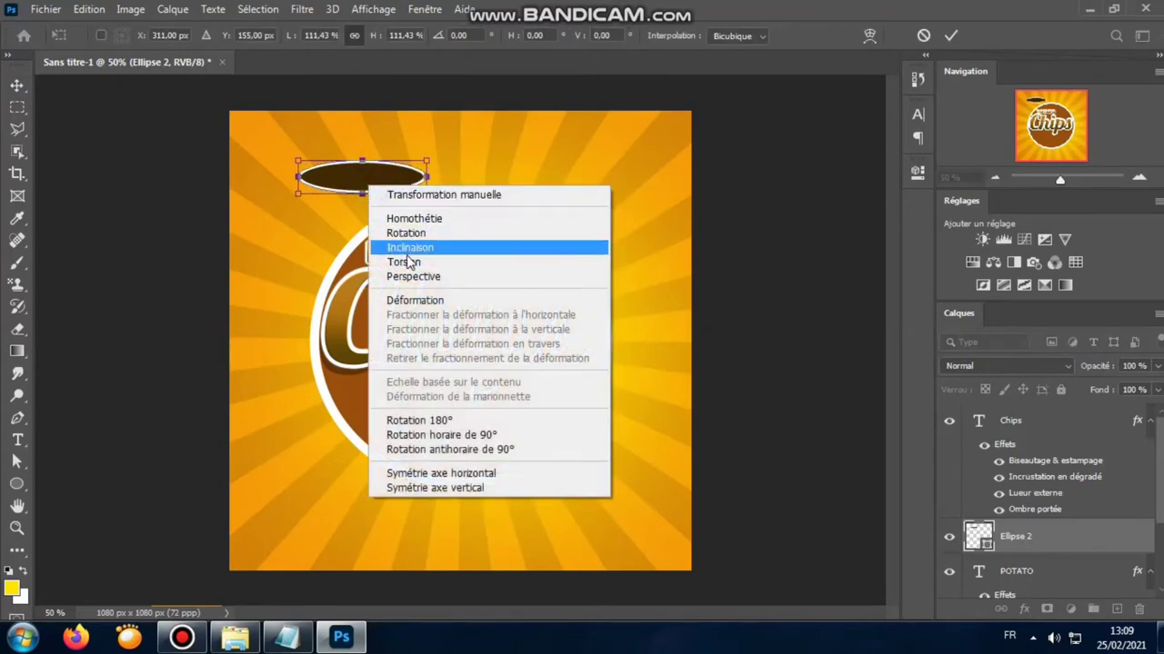
{"action": "left_click", "coordinate": [409, 247]}
{"action": "left_click_drag", "start_coordinate": [362, 194], "coordinate": [364, 210]}
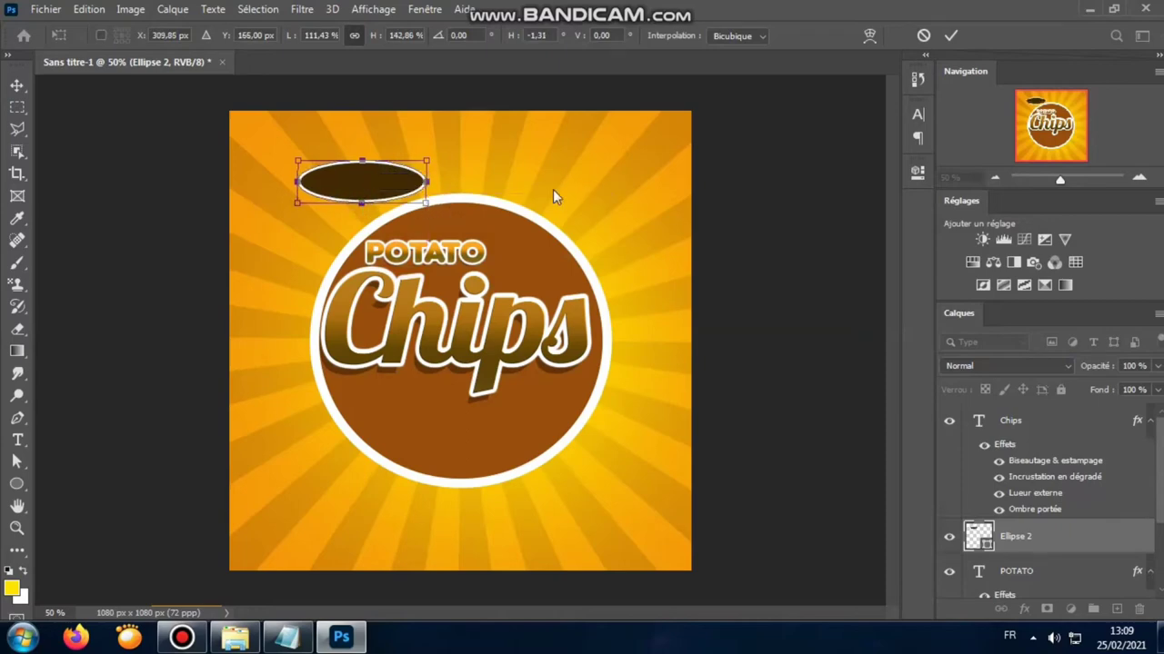
{"action": "left_click", "coordinate": [948, 36]}
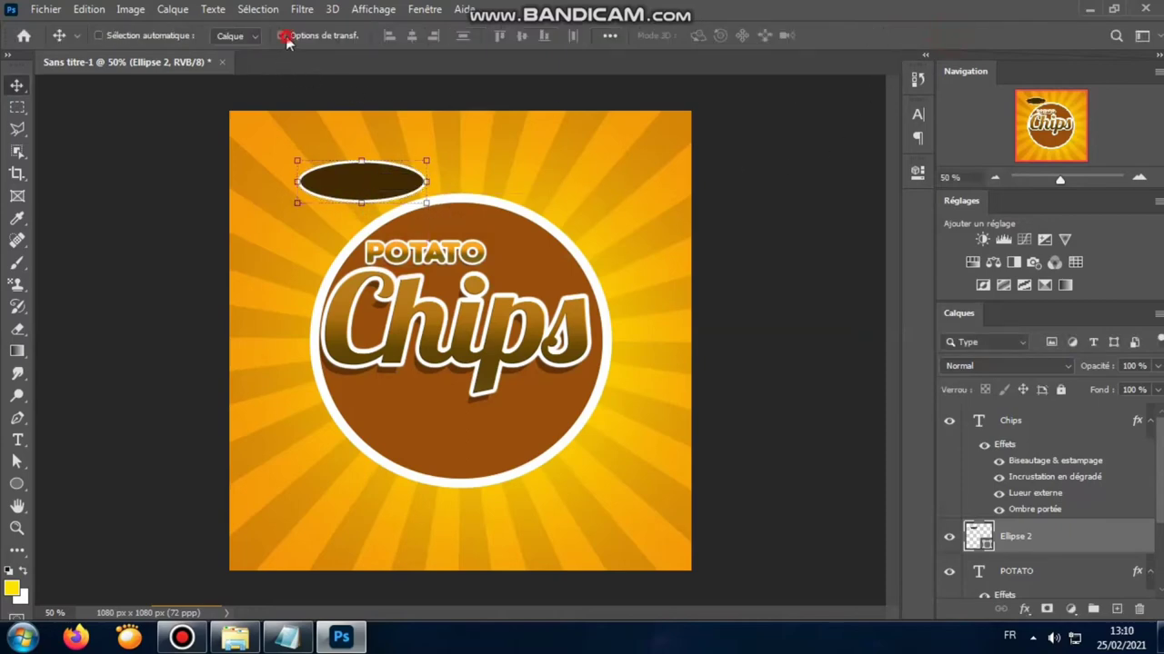
{"action": "left_click", "coordinate": [284, 36]}
{"action": "left_click_drag", "start_coordinate": [380, 188], "coordinate": [410, 237]}
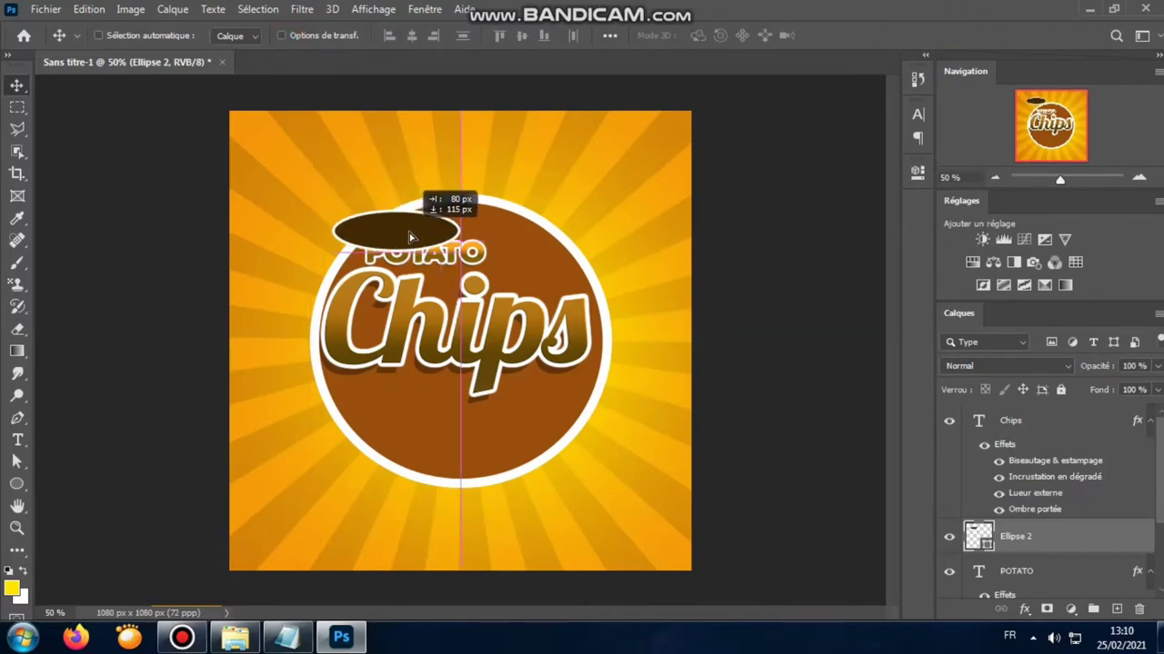
Rotate the ellipse over the circle's rim and move Ellipse 2 below the POTATO layer.
{"action": "left_click", "coordinate": [305, 36]}
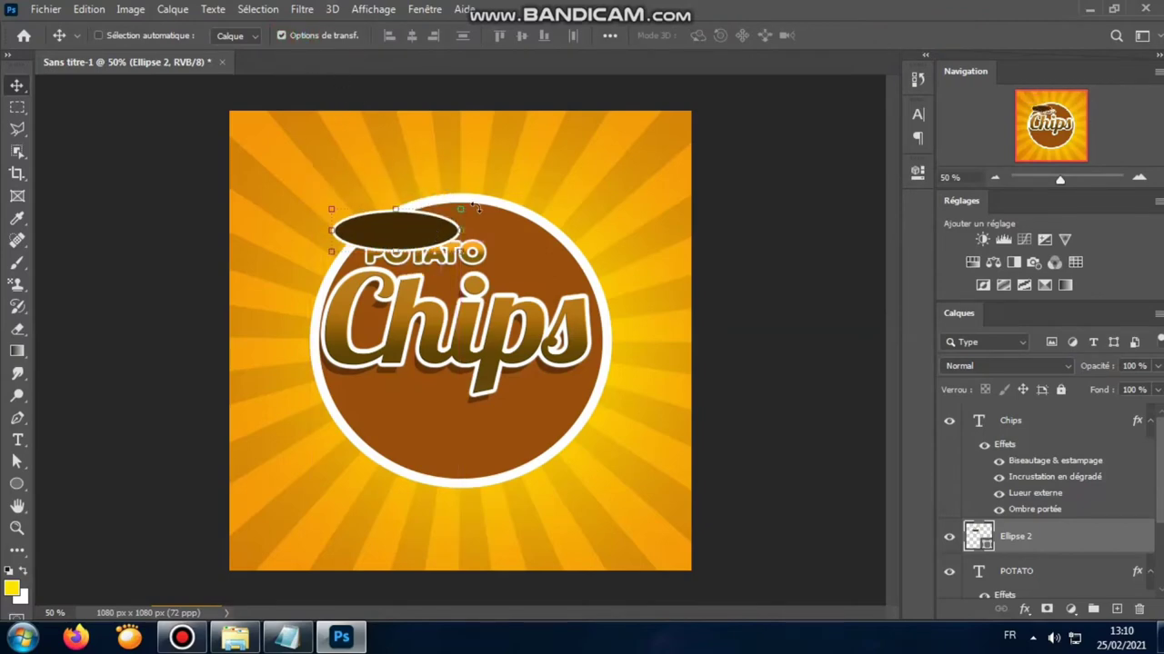
{"action": "mouse_move", "coordinate": [476, 207]}
{"action": "left_mouse_down"}
{"action": "mouse_move", "coordinate": [420, 229]}
{"action": "mouse_move", "coordinate": [429, 221]}
{"action": "left_mouse_up"}
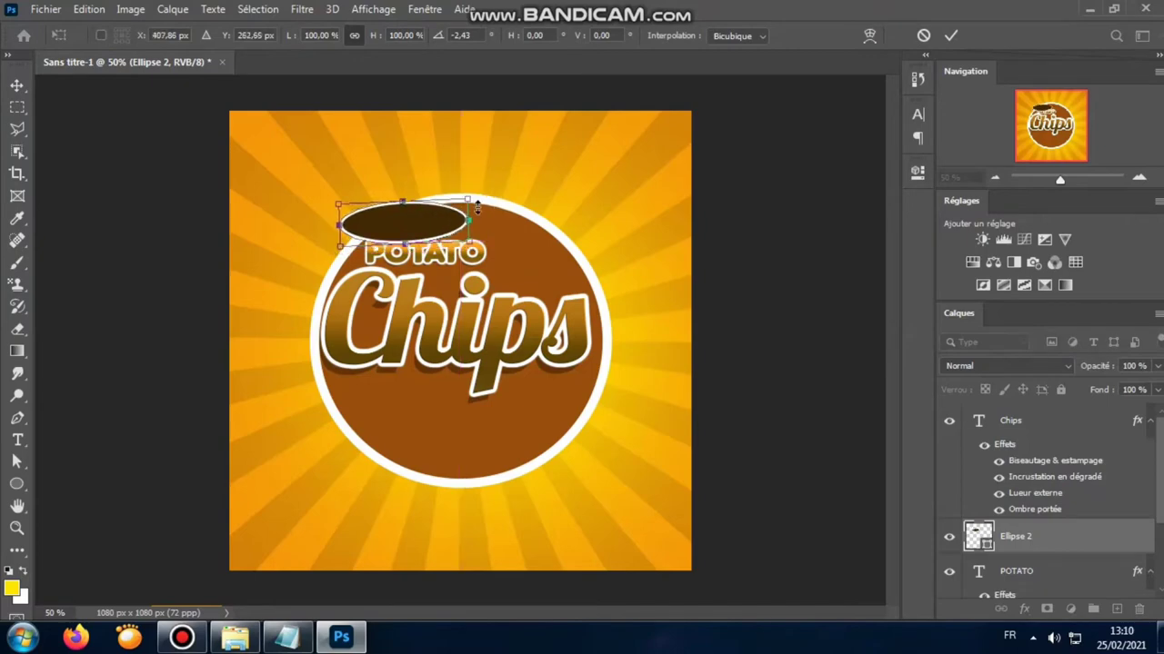
{"action": "left_click", "coordinate": [950, 36]}
{"action": "mouse_move", "coordinate": [1045, 523]}
{"action": "left_mouse_down"}
{"action": "mouse_move", "coordinate": [1045, 512]}
{"action": "mouse_move", "coordinate": [1045, 536]}
{"action": "left_mouse_up"}
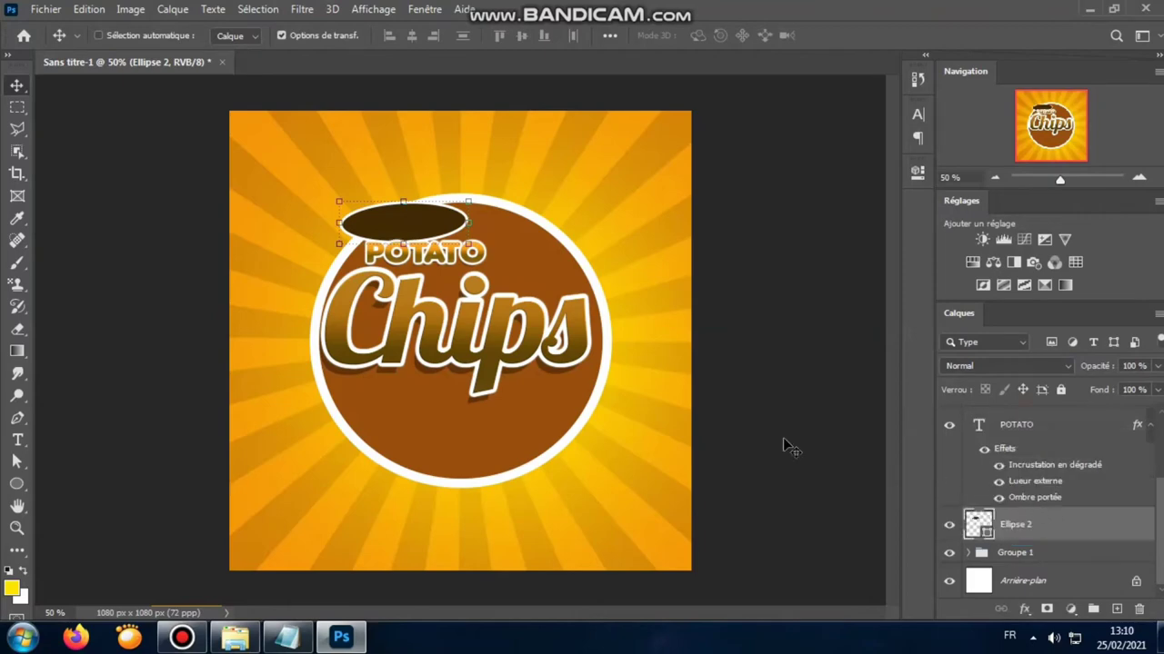
{"action": "left_click_drag", "start_coordinate": [415, 229], "coordinate": [406, 229]}
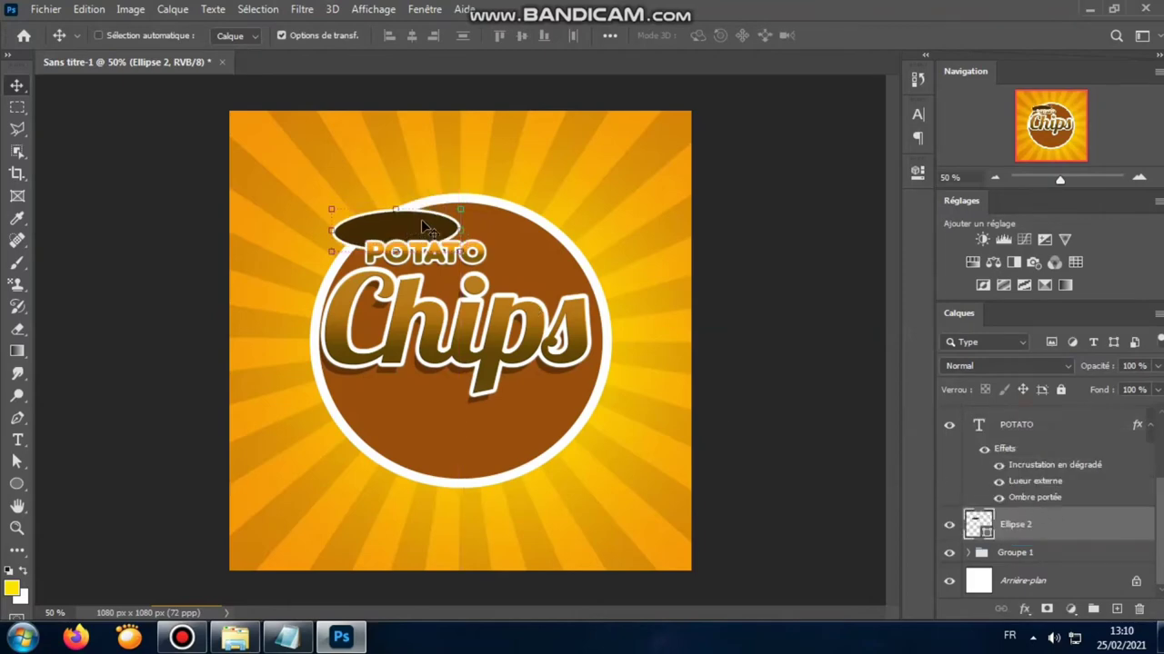
{"action": "key", "text": "ctrl+t"}
{"action": "left_click_drag", "start_coordinate": [481, 202], "coordinate": [416, 218]}
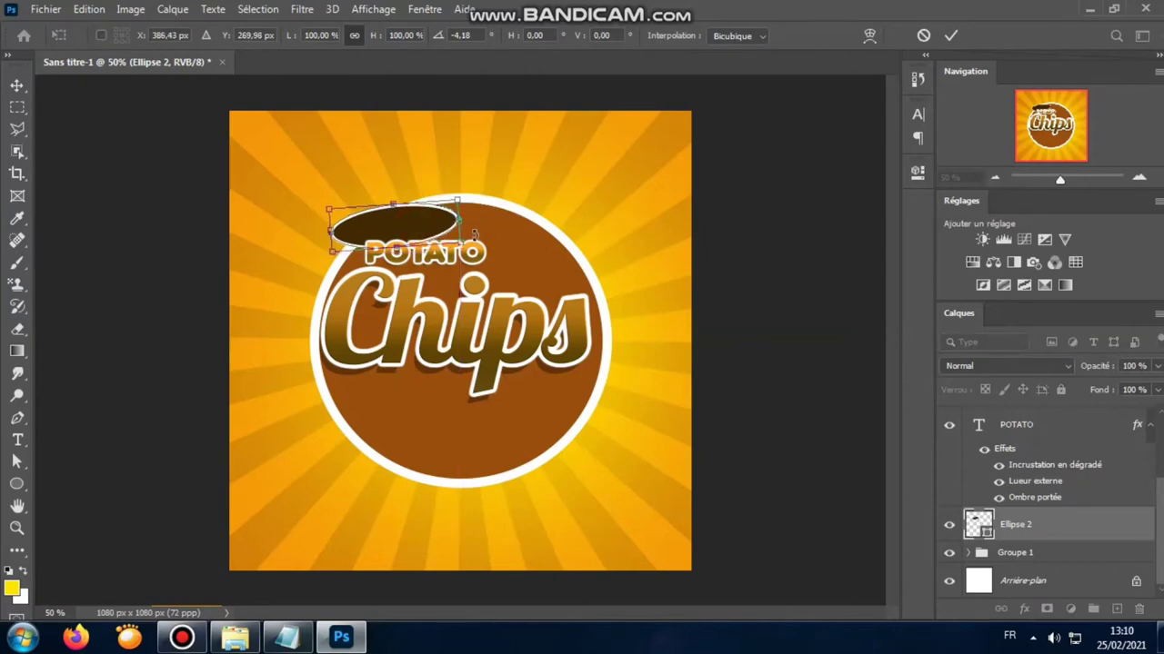
{"action": "left_click_drag", "start_coordinate": [474, 188], "coordinate": [468, 176]}
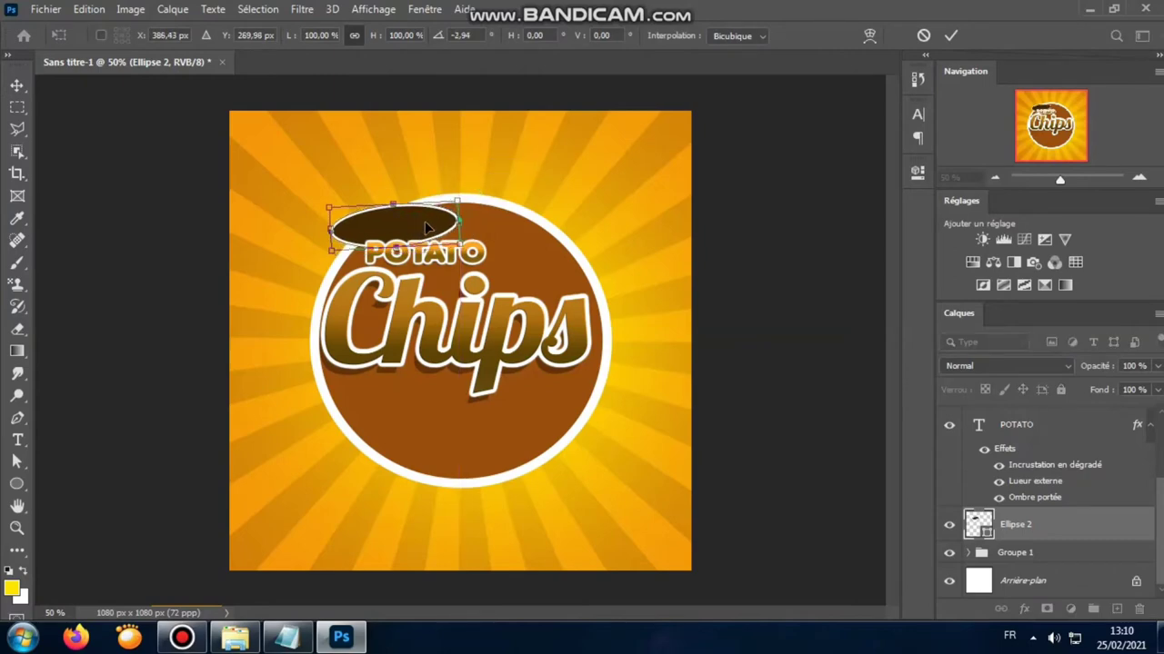
{"action": "left_click", "coordinate": [950, 35]}
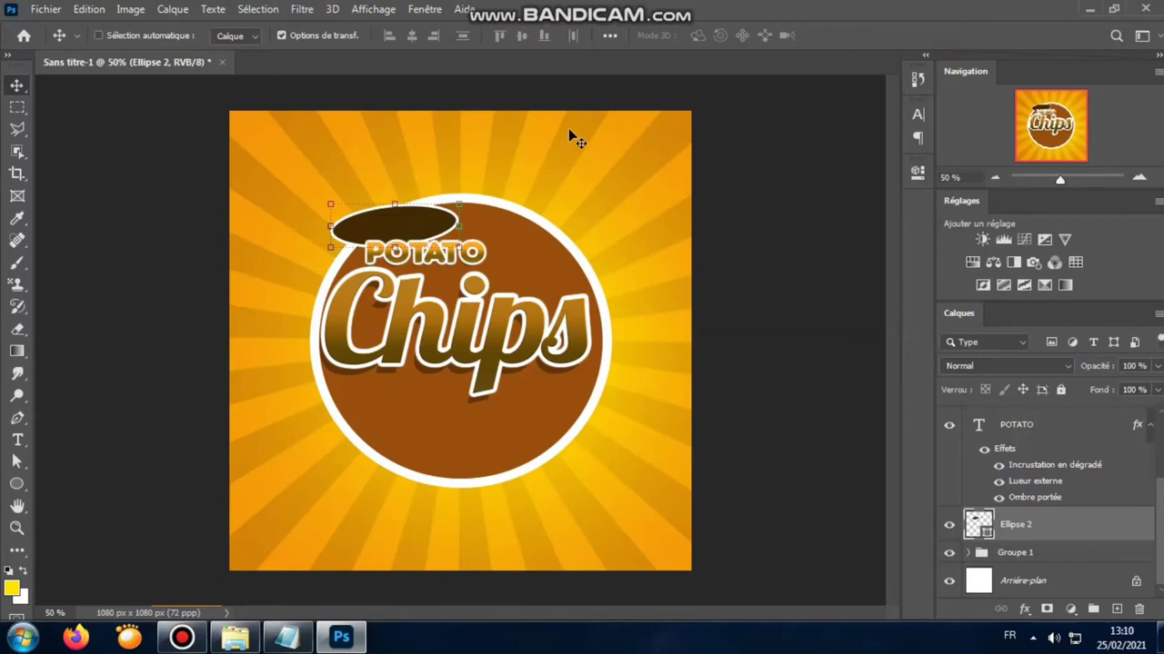
{"action": "left_click", "coordinate": [345, 36]}
Skew the ellipse again to about -1.9°, stretching it taller.
{"action": "left_click", "coordinate": [396, 221]}
{"action": "right_click", "coordinate": [401, 222]}
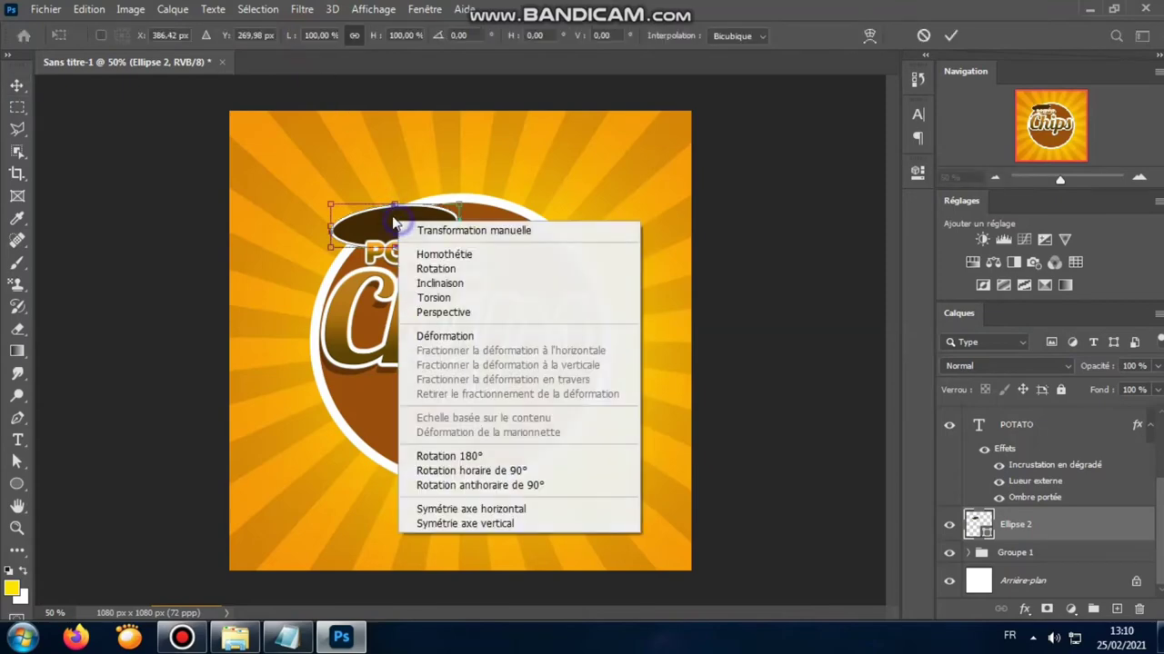
{"action": "left_click", "coordinate": [438, 307]}
{"action": "left_click_drag", "start_coordinate": [403, 212], "coordinate": [396, 204]}
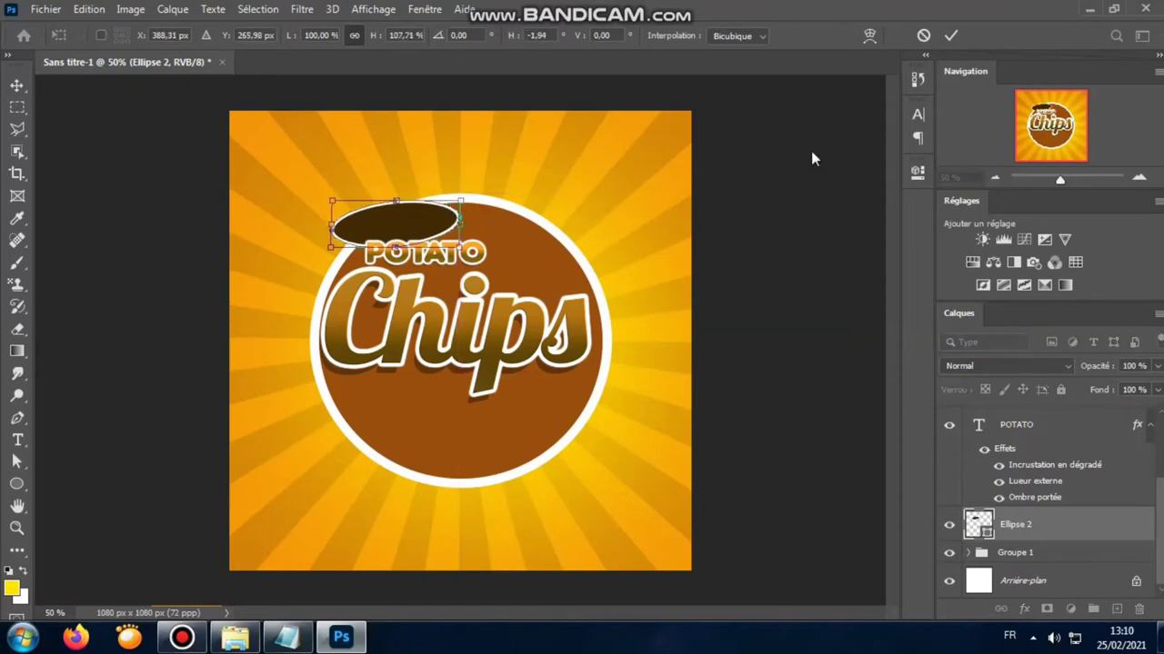
{"action": "left_click", "coordinate": [950, 35]}
Add a new placeholder text layer near the canvas top-left.
{"action": "left_click", "coordinate": [331, 35]}
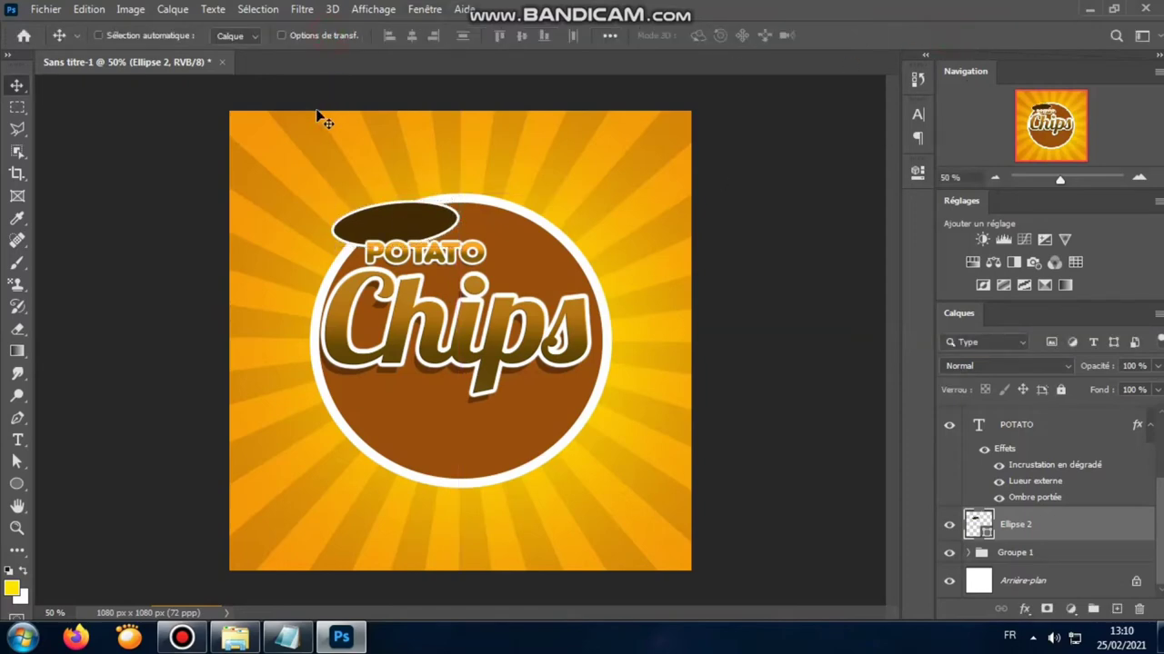
{"action": "left_click", "coordinate": [17, 440]}
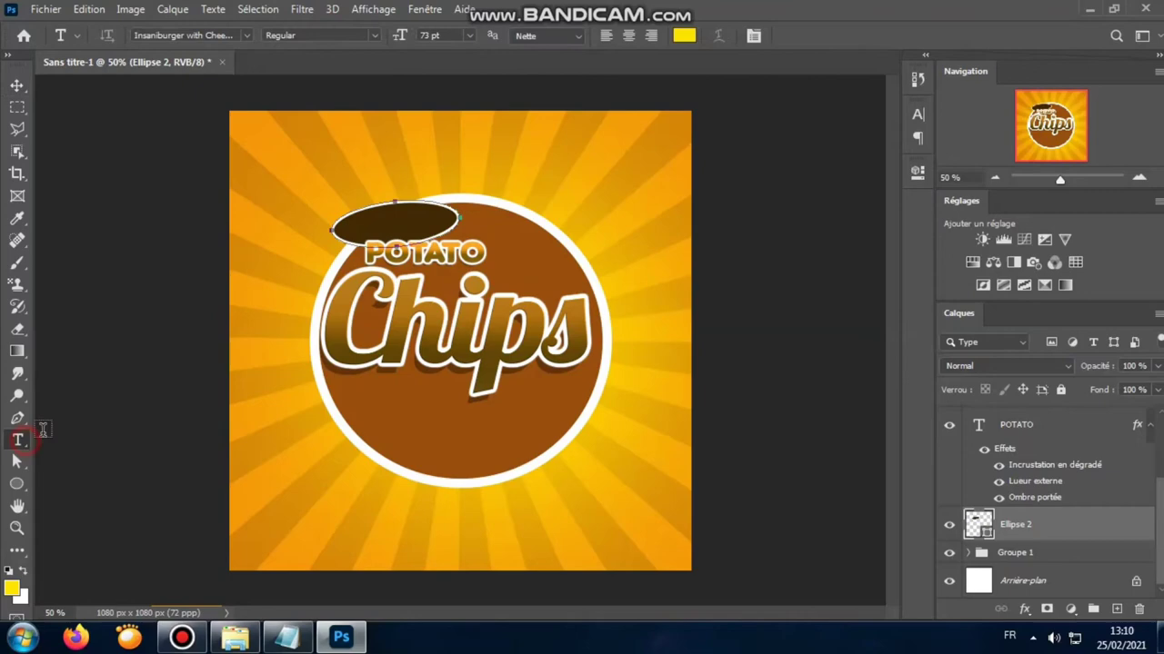
{"action": "left_click", "coordinate": [292, 178]}
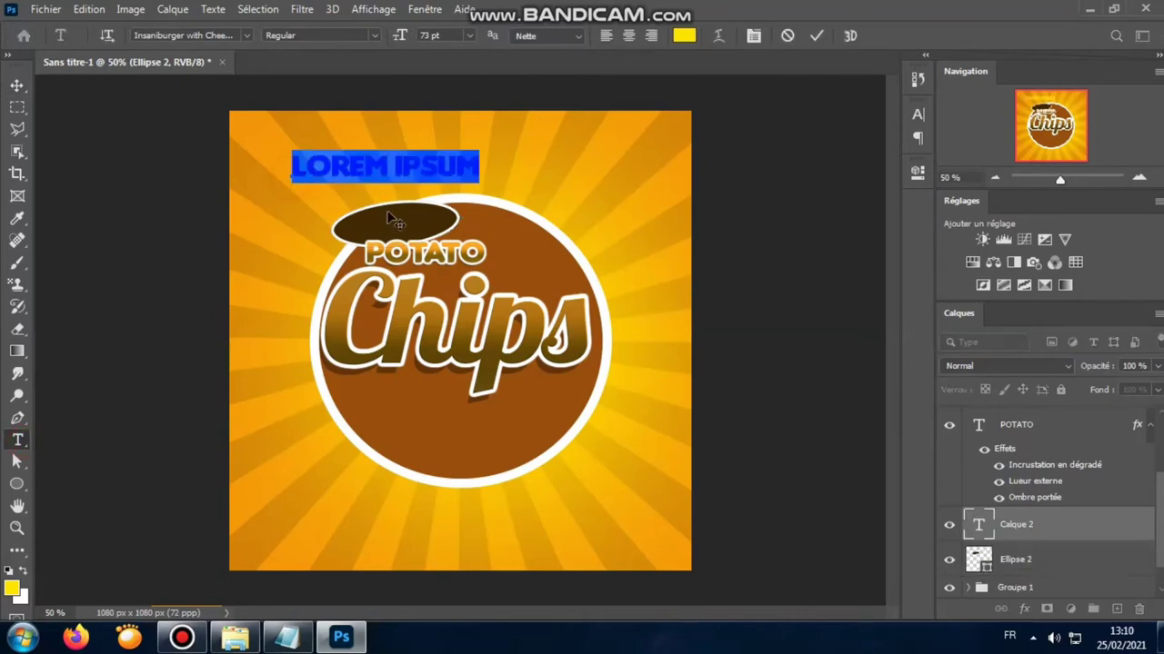
Copy the word CLASSIC from the Notepad notes.
{"action": "left_click", "coordinate": [286, 637]}
{"action": "left_click", "coordinate": [357, 133]}
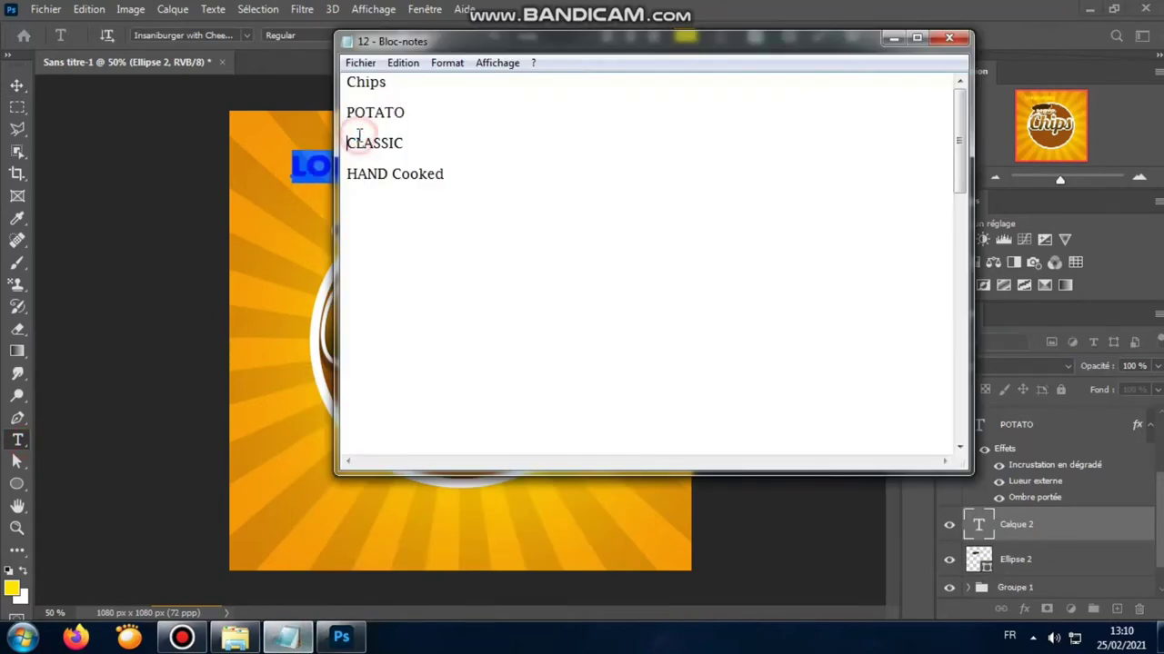
{"action": "double_click", "coordinate": [363, 143]}
{"action": "left_click", "coordinate": [363, 147]}
{"action": "double_click", "coordinate": [363, 144]}
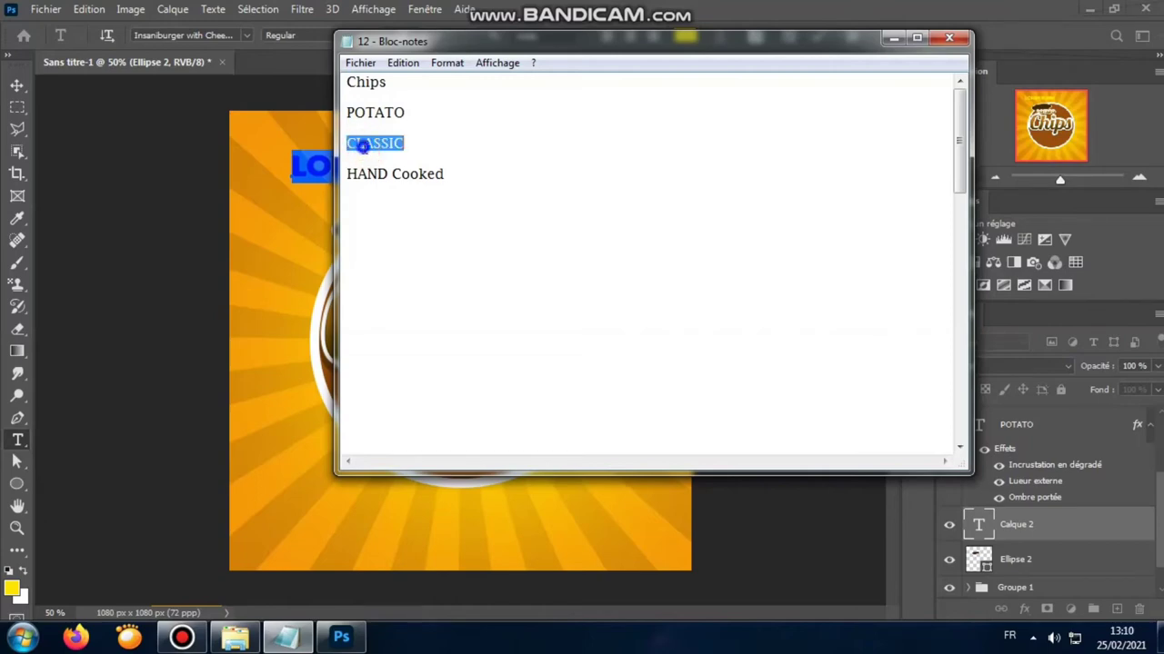
{"action": "right_click", "coordinate": [364, 145]}
{"action": "left_click", "coordinate": [389, 207]}
Replace the placeholder with CLASSIC and set it in Arial Rounded MT Bold.
{"action": "left_click", "coordinate": [894, 42]}
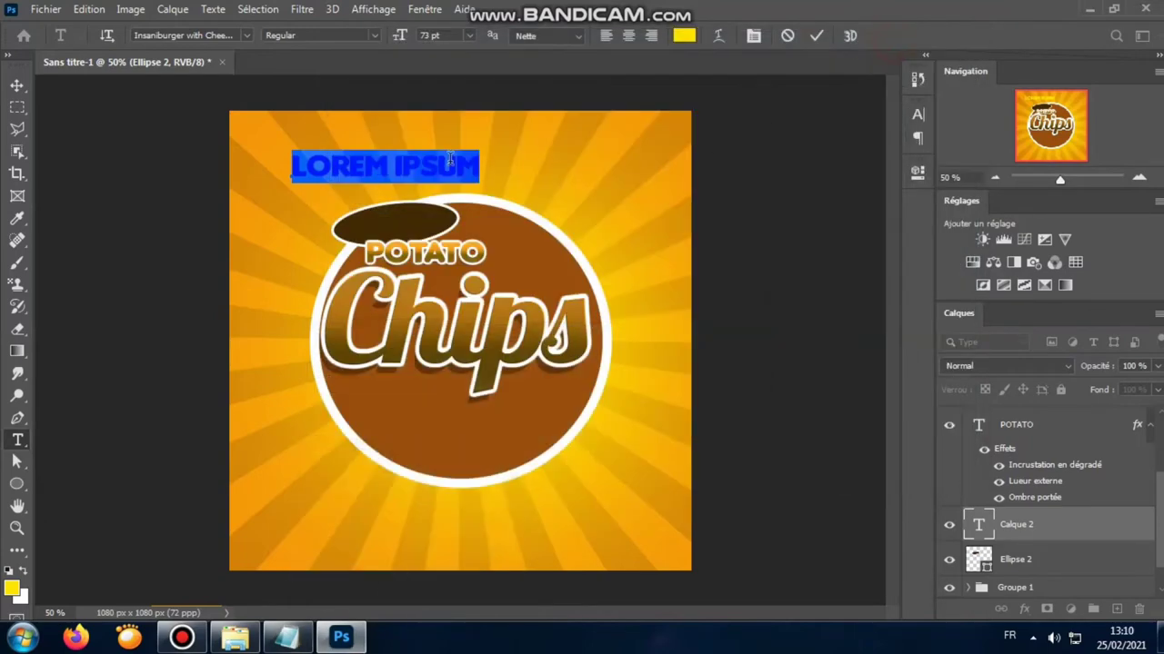
{"action": "right_click", "coordinate": [362, 150]}
{"action": "left_click", "coordinate": [415, 218]}
{"action": "type", "text": "CLASSIC"}
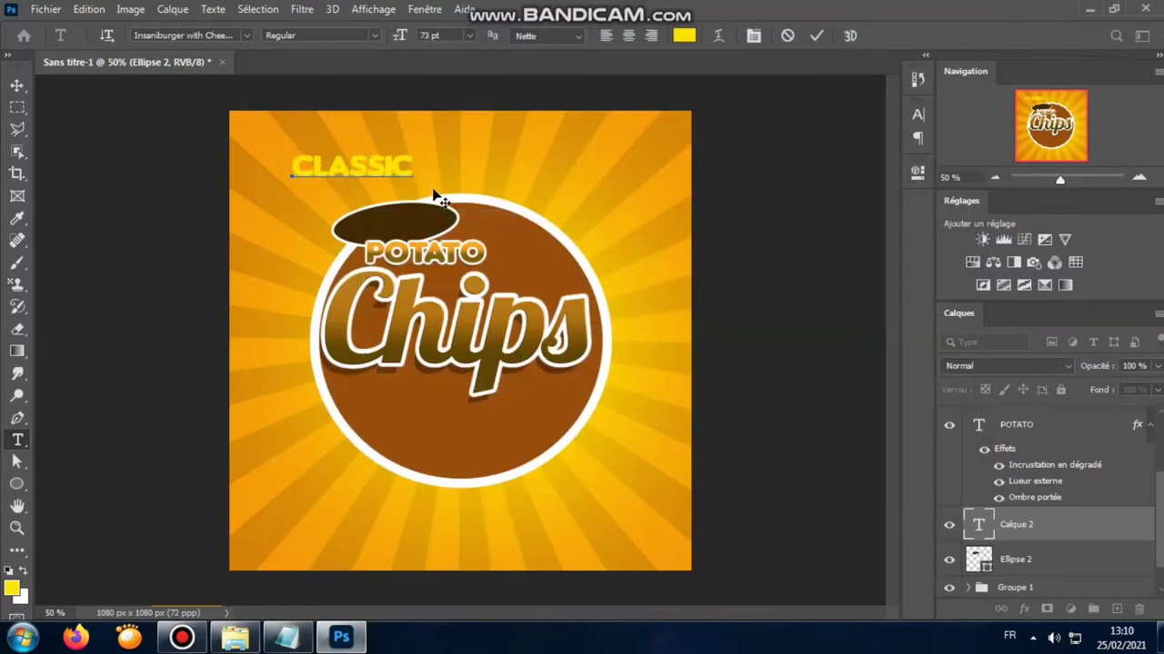
{"action": "double_click", "coordinate": [358, 165]}
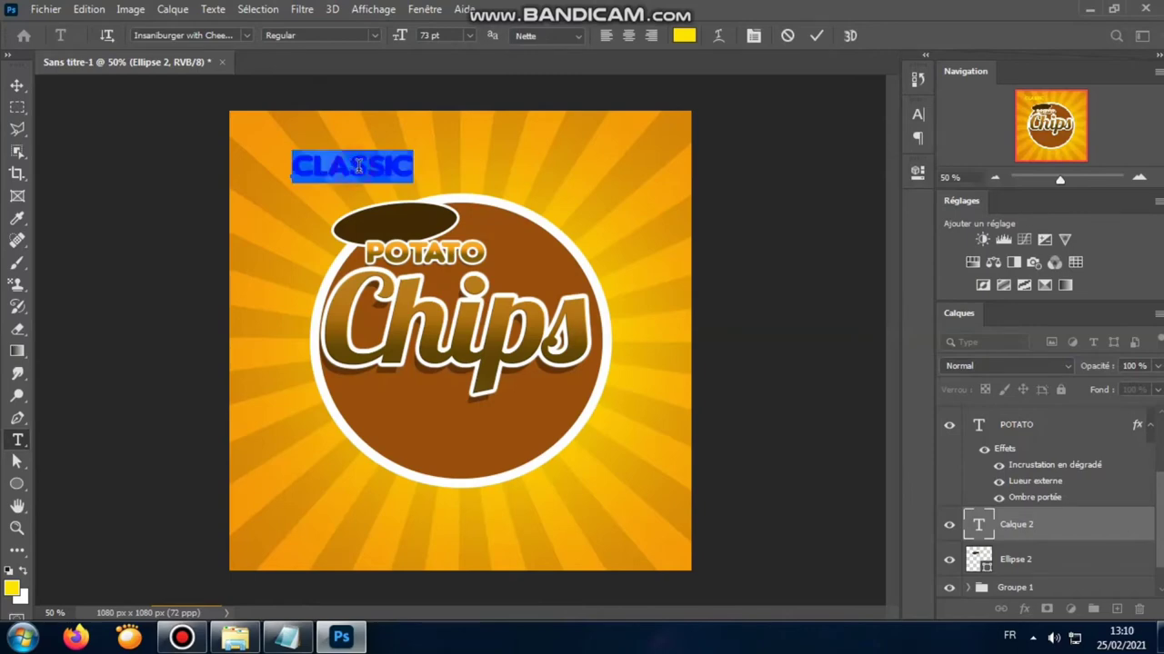
{"action": "left_click", "coordinate": [918, 114]}
{"action": "left_click", "coordinate": [817, 140]}
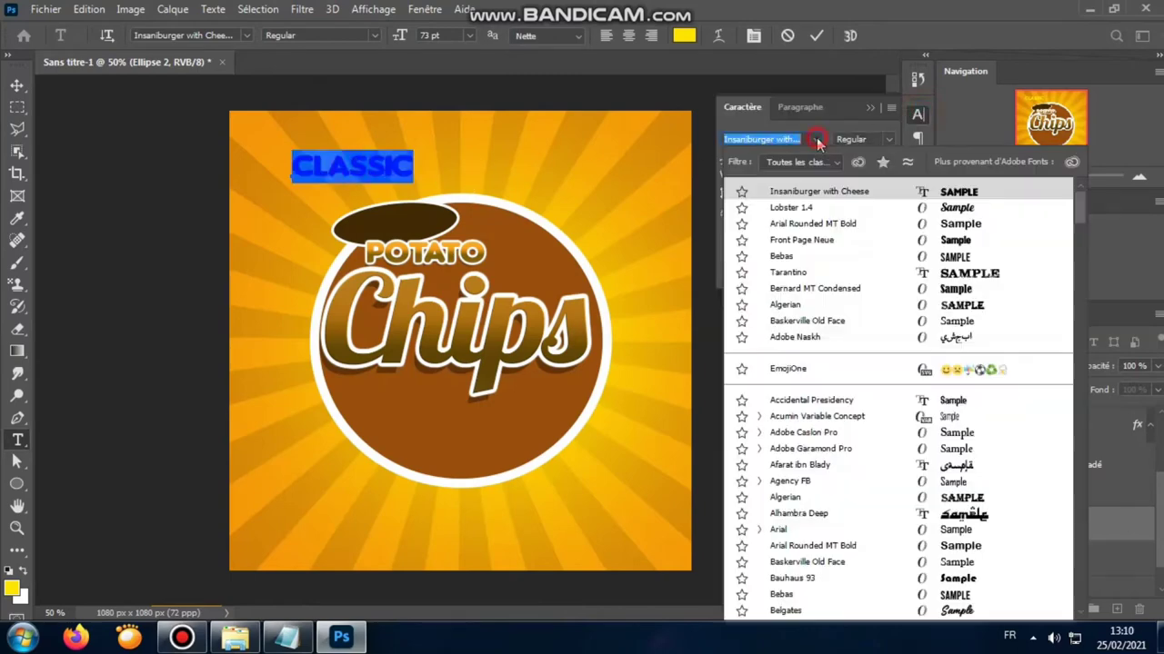
{"action": "left_click", "coordinate": [952, 227]}
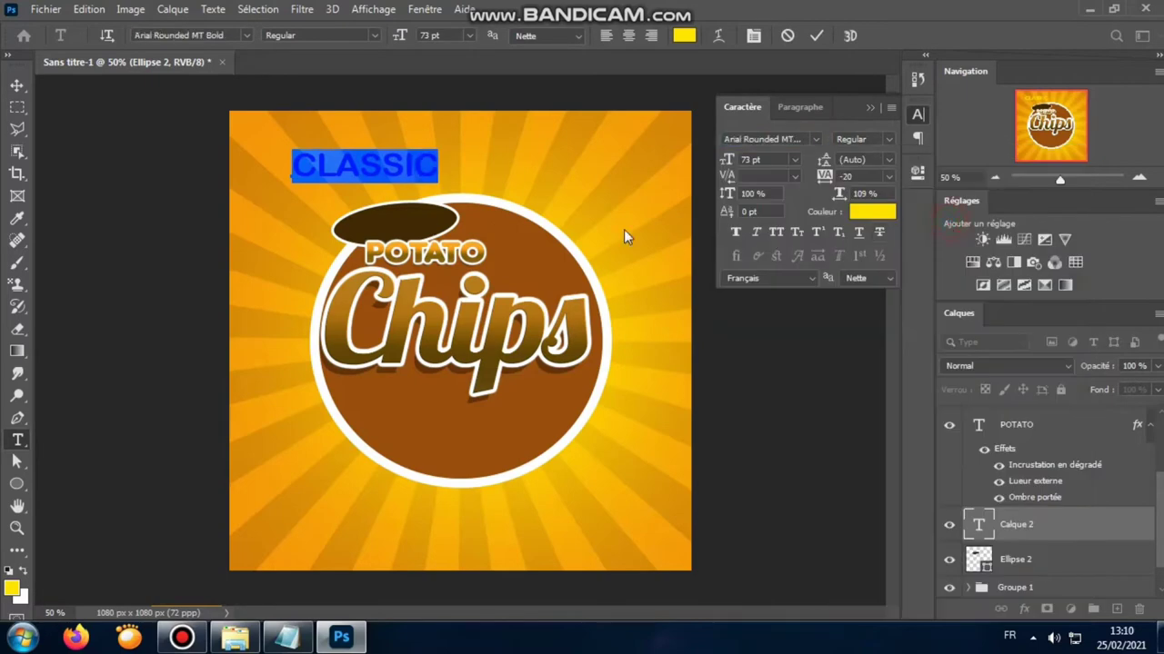
Shrink CLASSIC to about 45 pt and place it tilted about -4.9° on the dark oval.
{"action": "left_click_drag", "start_coordinate": [402, 43], "coordinate": [384, 42]}
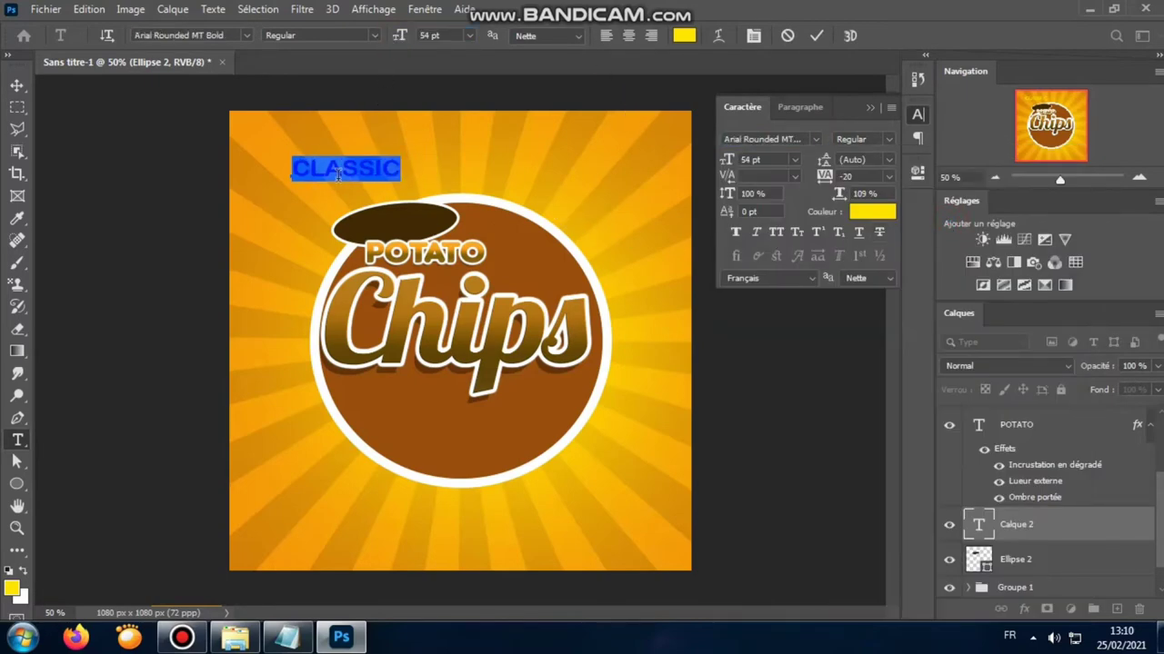
{"action": "left_click_drag", "start_coordinate": [338, 174], "coordinate": [392, 226]}
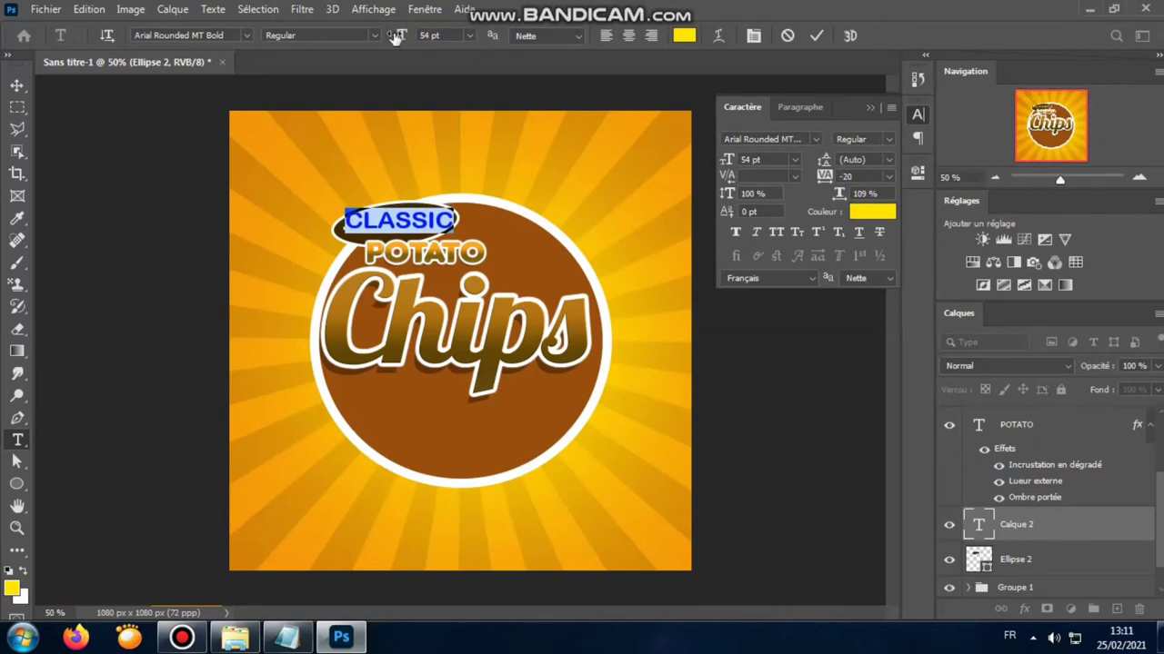
{"action": "left_click_drag", "start_coordinate": [397, 35], "coordinate": [385, 36]}
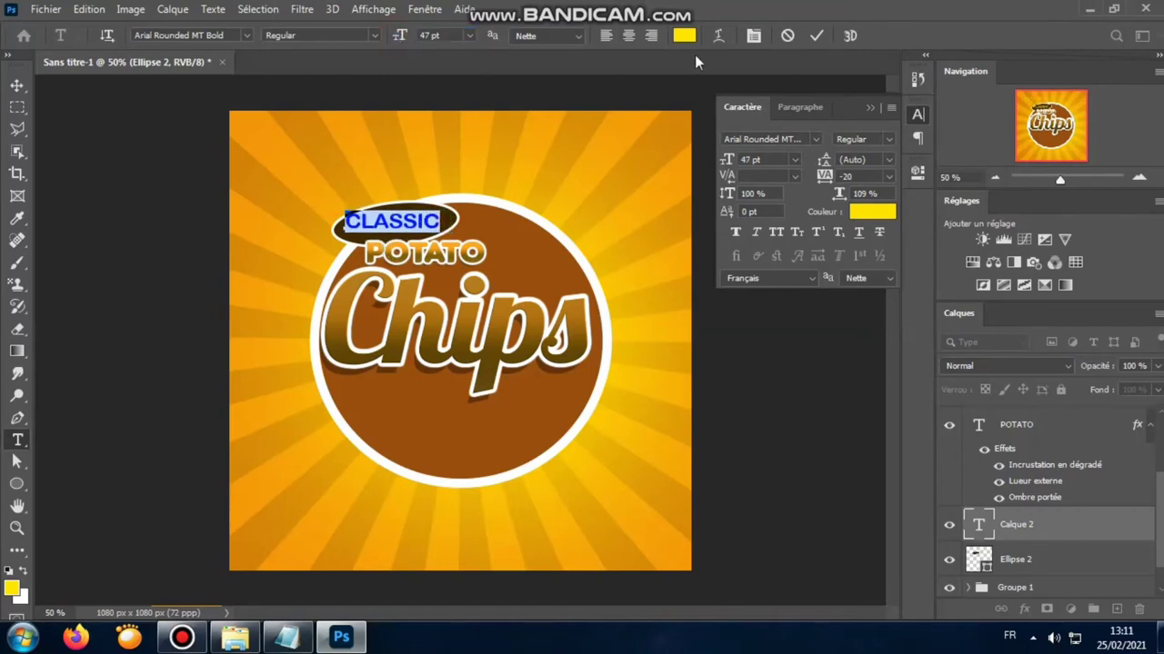
{"action": "left_click", "coordinate": [814, 36]}
{"action": "key", "text": "v"}
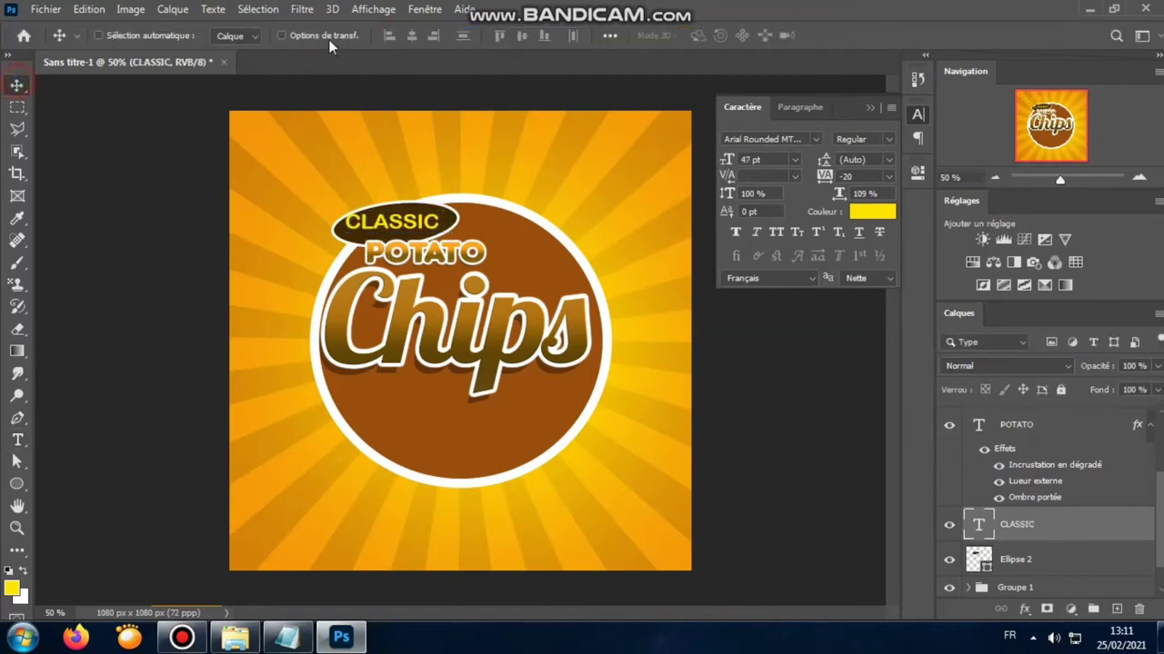
{"action": "left_click_drag", "start_coordinate": [443, 218], "coordinate": [480, 182]}
{"action": "left_click_drag", "start_coordinate": [407, 225], "coordinate": [459, 216]}
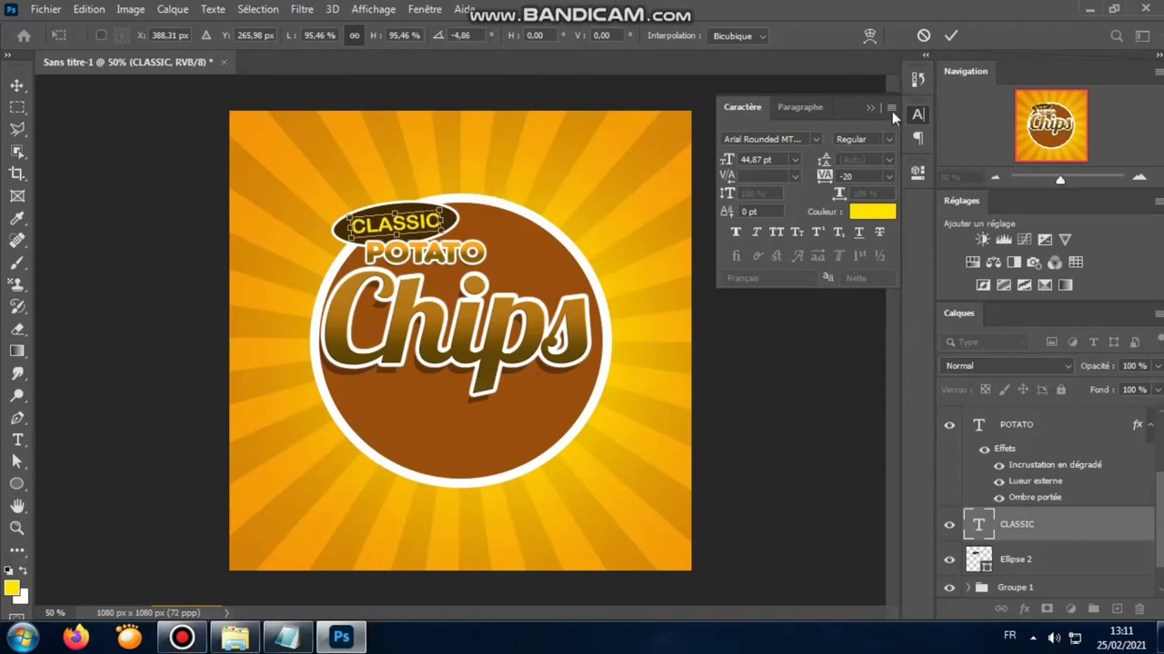
{"action": "left_click", "coordinate": [950, 36]}
{"action": "left_click", "coordinate": [305, 34]}
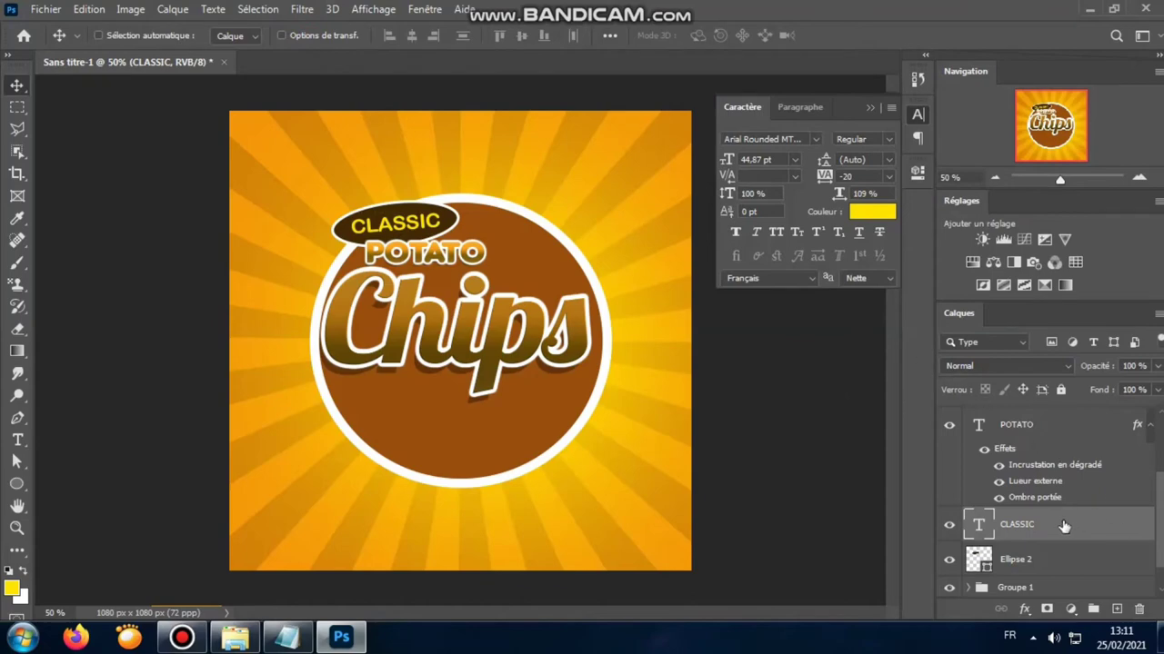
Copy POTATO's layer style (gradient, glow, shadow) and paste it onto CLASSIC.
{"action": "right_click", "coordinate": [1039, 424]}
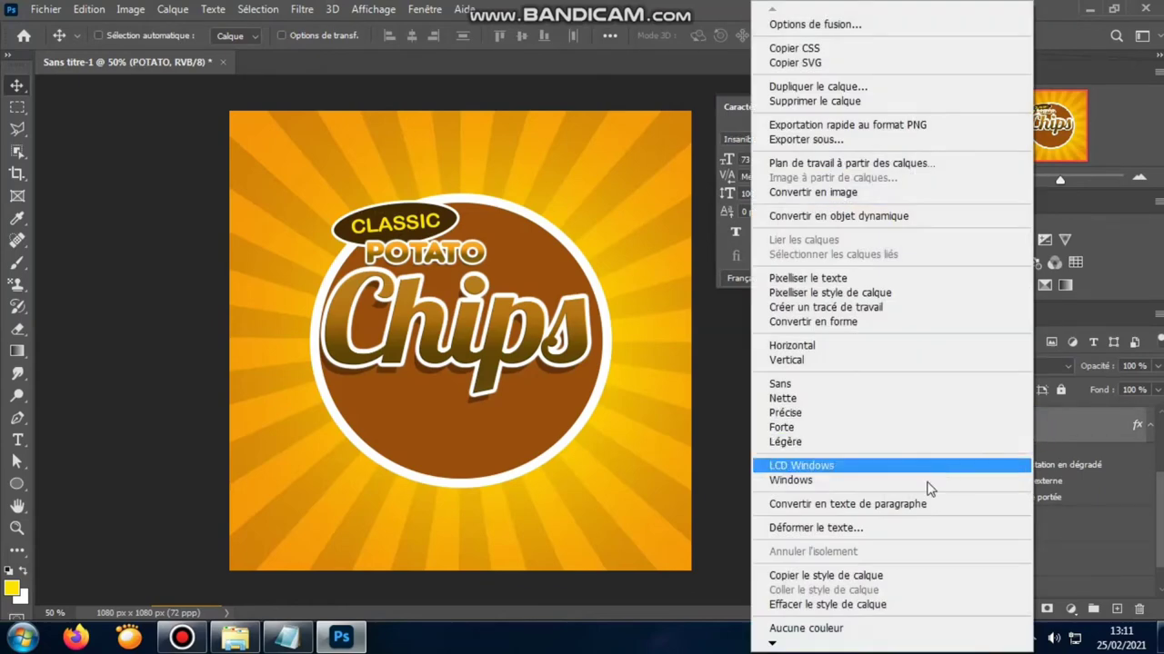
{"action": "left_click", "coordinate": [849, 575]}
{"action": "right_click", "coordinate": [1025, 525]}
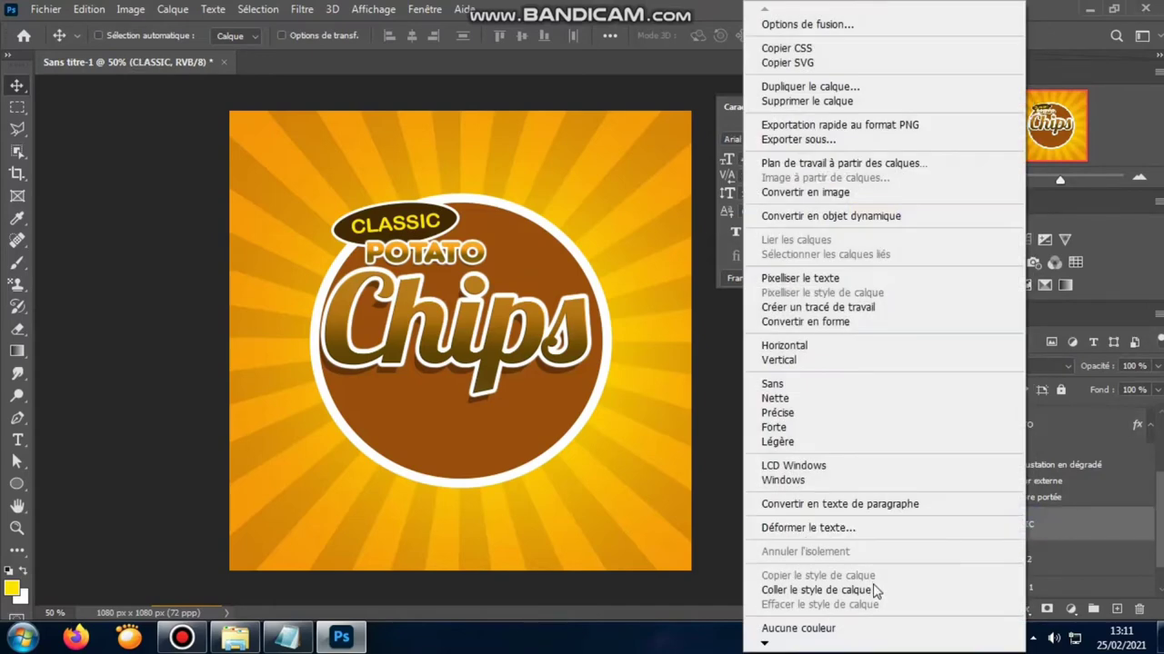
{"action": "left_click", "coordinate": [871, 588]}
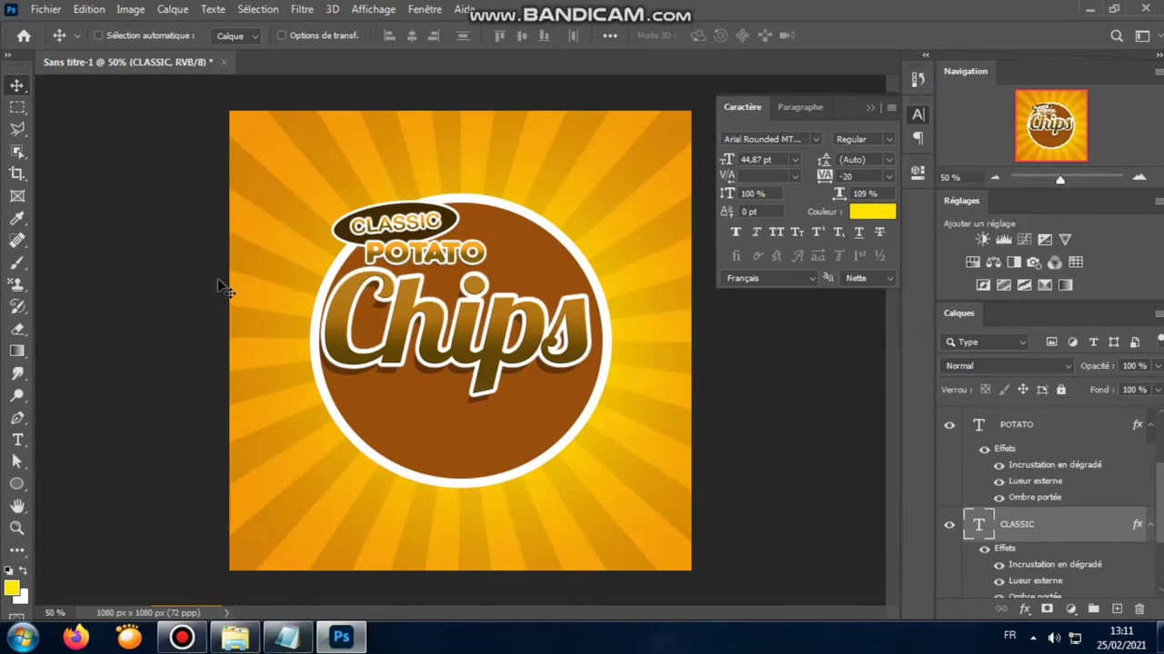
{"action": "left_click", "coordinate": [282, 36]}
{"action": "left_click", "coordinate": [442, 220]}
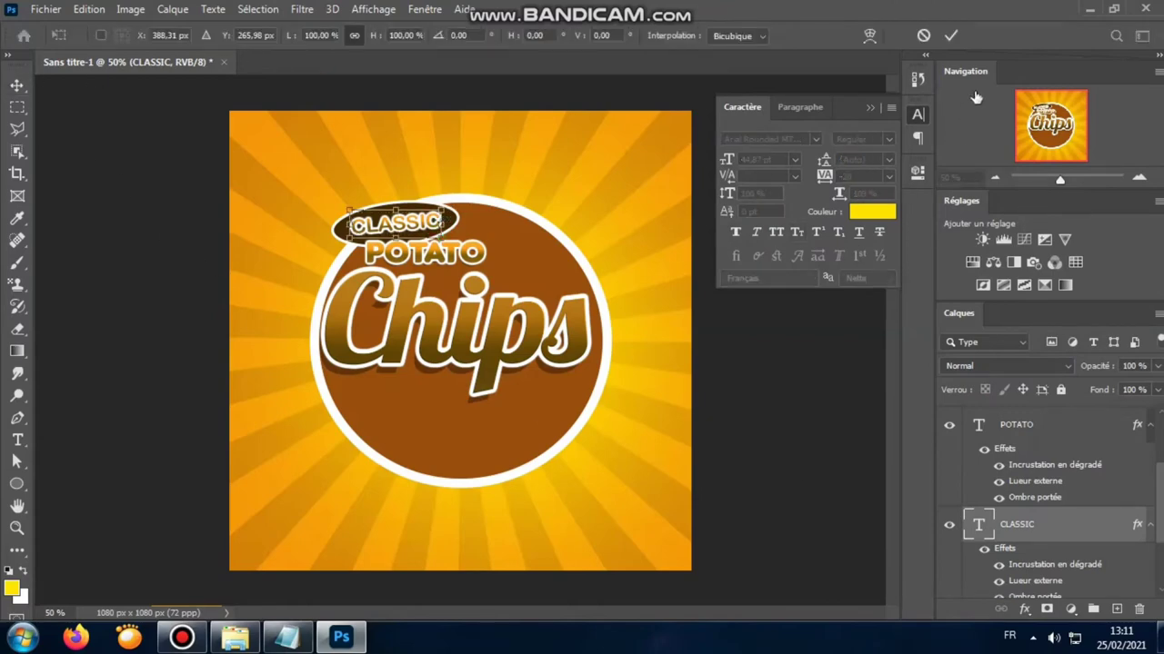
{"action": "left_click", "coordinate": [950, 36]}
{"action": "left_click", "coordinate": [282, 35]}
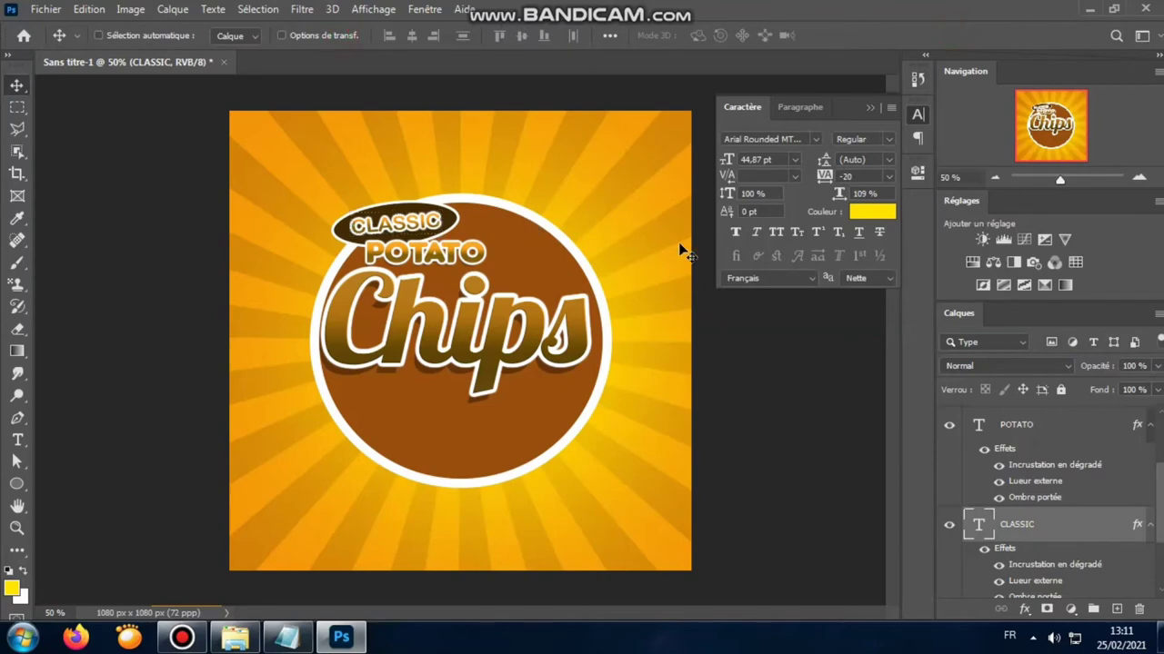
Close the Character panel and zoom in and back out to inspect the logo.
{"action": "left_click", "coordinate": [872, 107]}
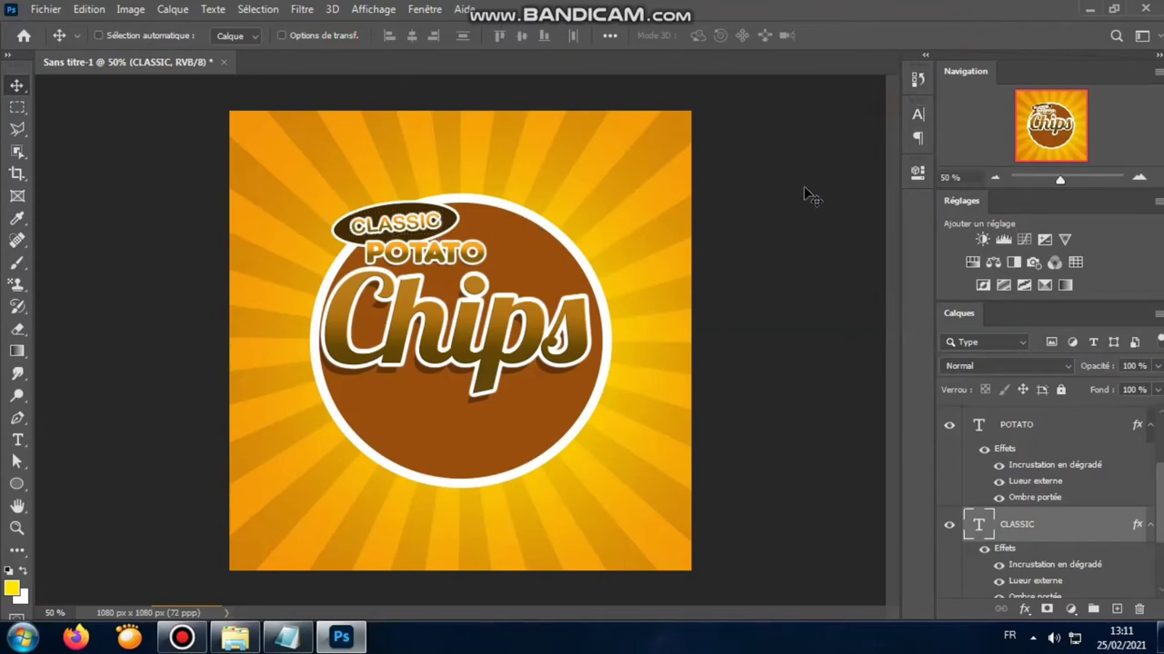
{"action": "key", "text": "ctrl+1"}
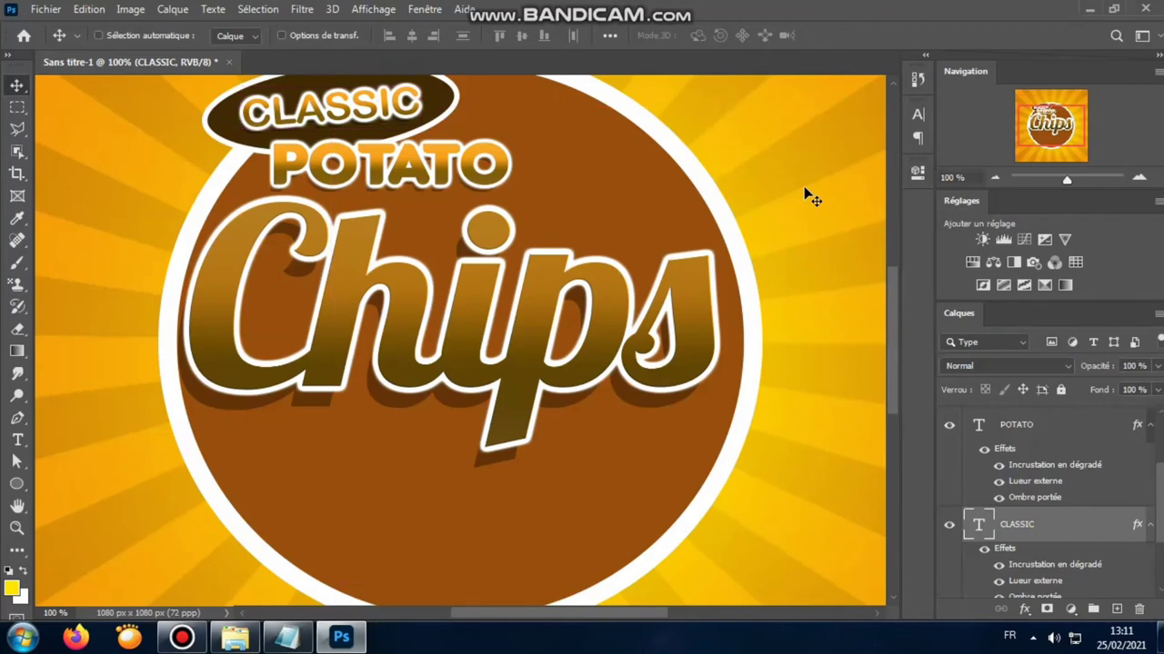
{"action": "key", "text": "ctrl+minus"}
{"action": "key", "text": "ctrl+minus"}
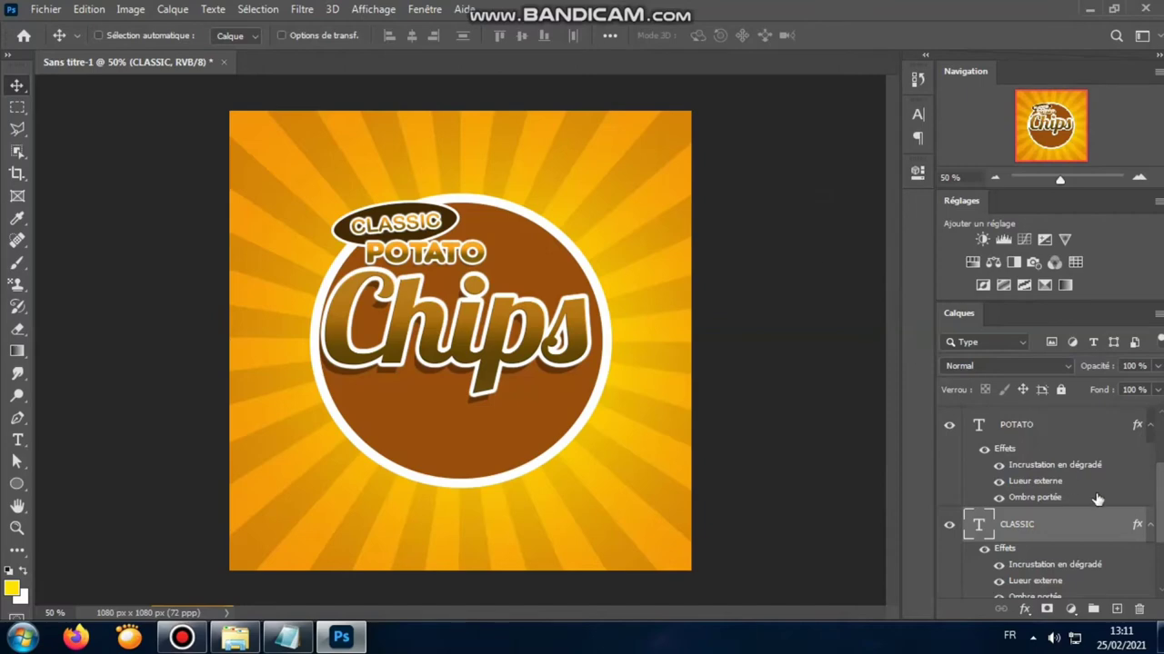
Add a drop shadow to the Ellipse 2 oval layer.
{"action": "scroll", "coordinate": [1097, 499], "scroll_direction": "down", "scroll_amount": 2}
{"action": "right_click", "coordinate": [1057, 529]}
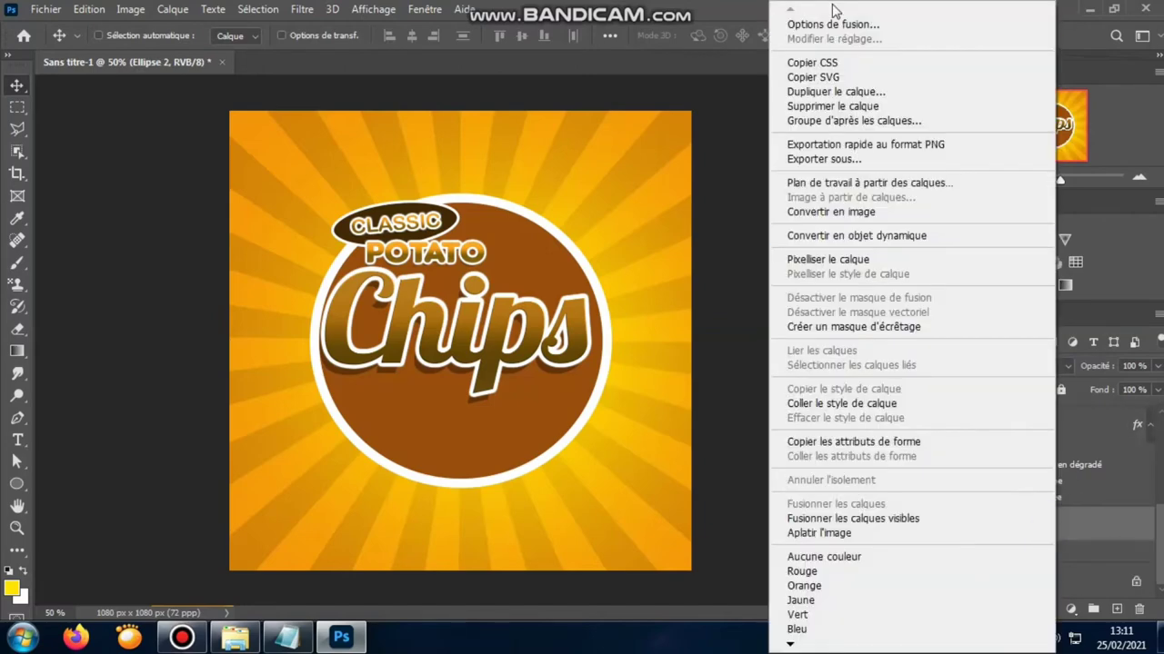
{"action": "left_click", "coordinate": [804, 17]}
{"action": "left_click", "coordinate": [523, 382]}
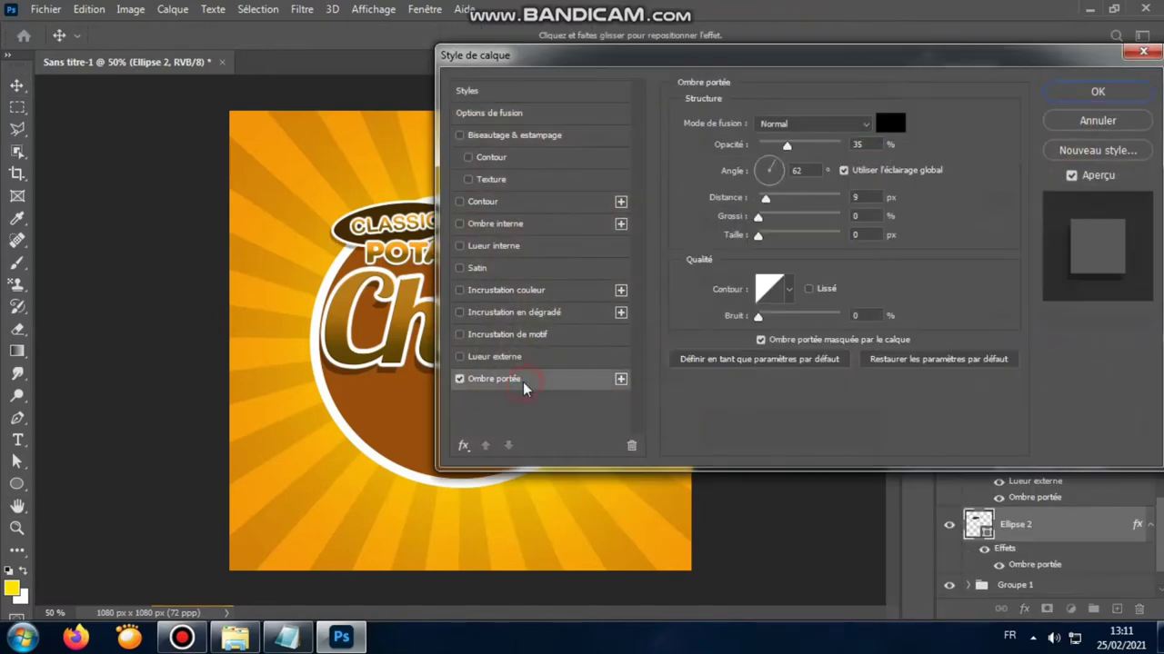
{"action": "left_click", "coordinate": [1098, 93]}
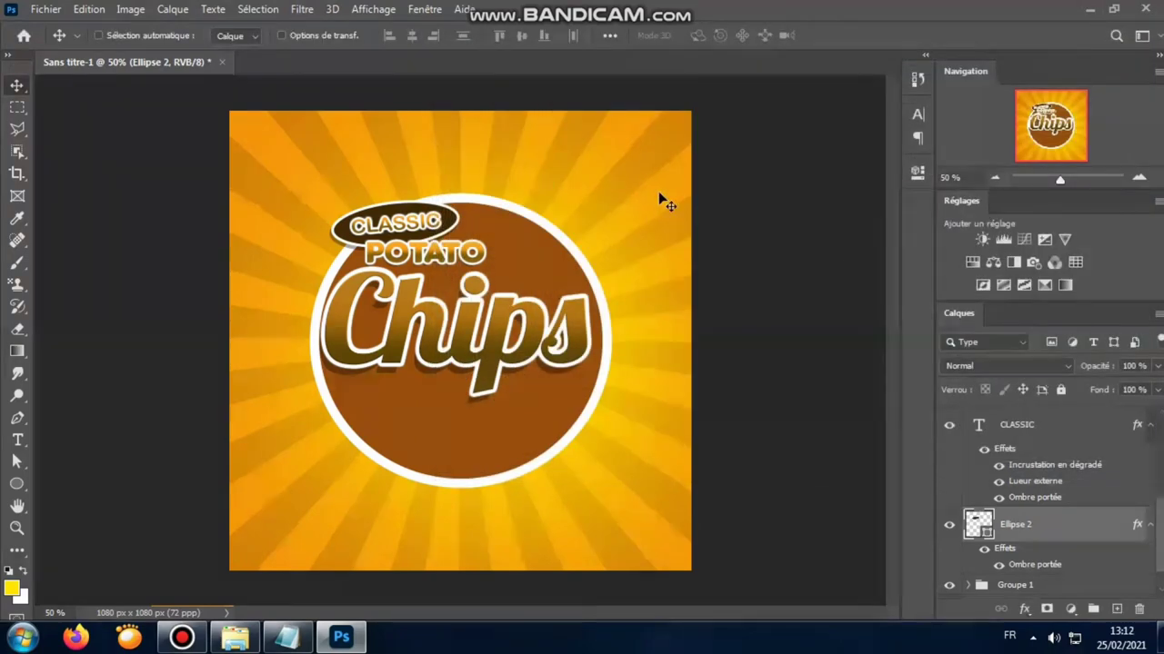
{"action": "scroll", "coordinate": [1056, 498], "scroll_direction": "down", "scroll_amount": 1}
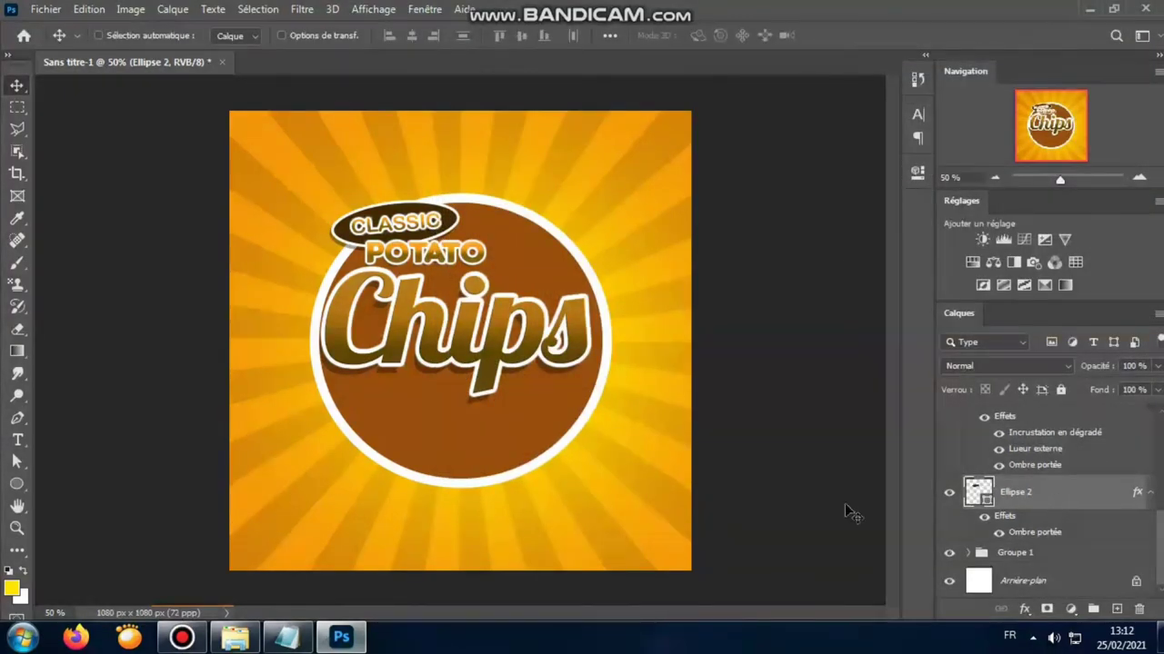
Place the potato chips PNG, rasterize it, and erase the pngtree.com watermark.
{"action": "left_click", "coordinate": [236, 636]}
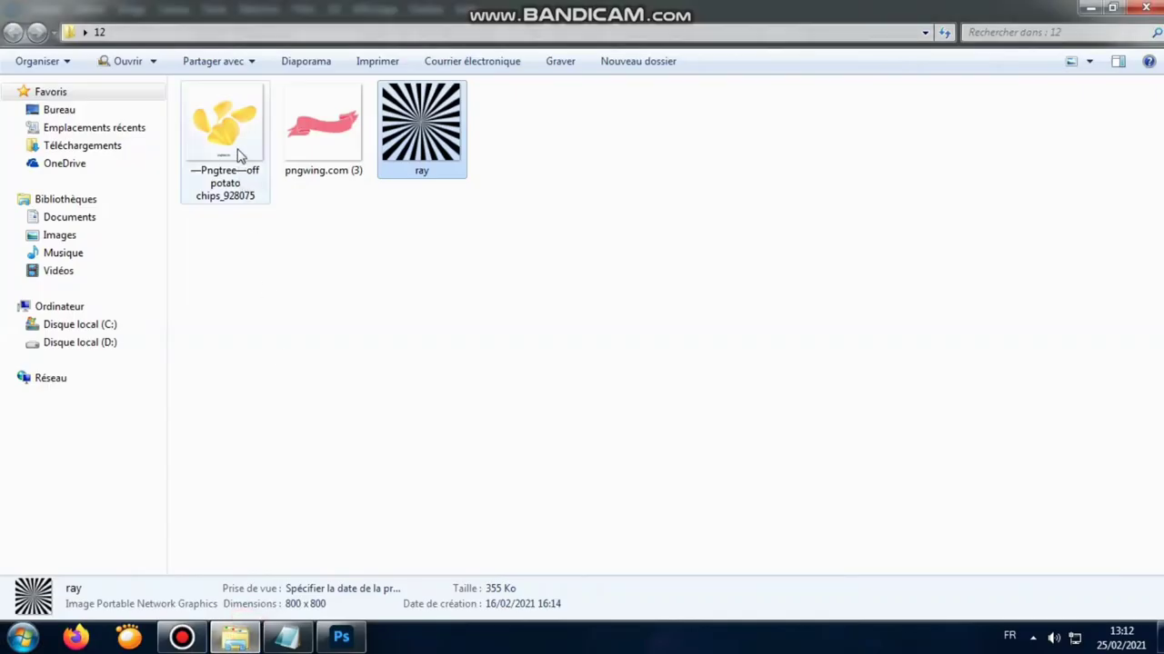
{"action": "mouse_move", "coordinate": [237, 150]}
{"action": "left_mouse_down"}
{"action": "mouse_move", "coordinate": [256, 305]}
{"action": "mouse_move", "coordinate": [452, 370]}
{"action": "left_mouse_up"}
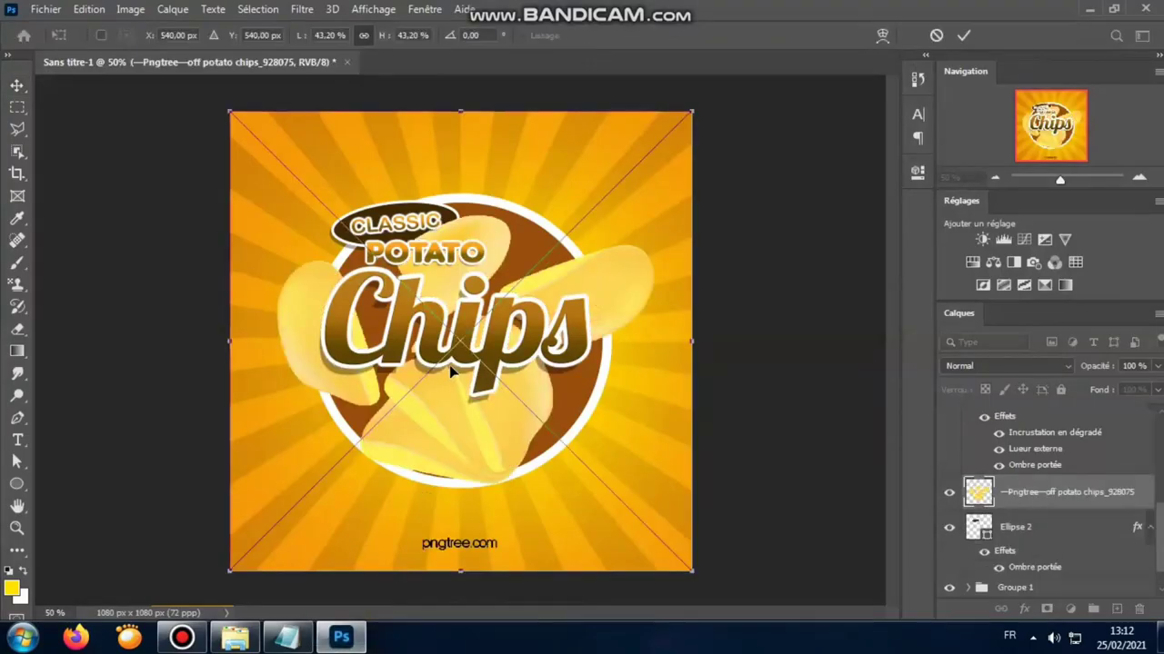
{"action": "left_click", "coordinate": [964, 35]}
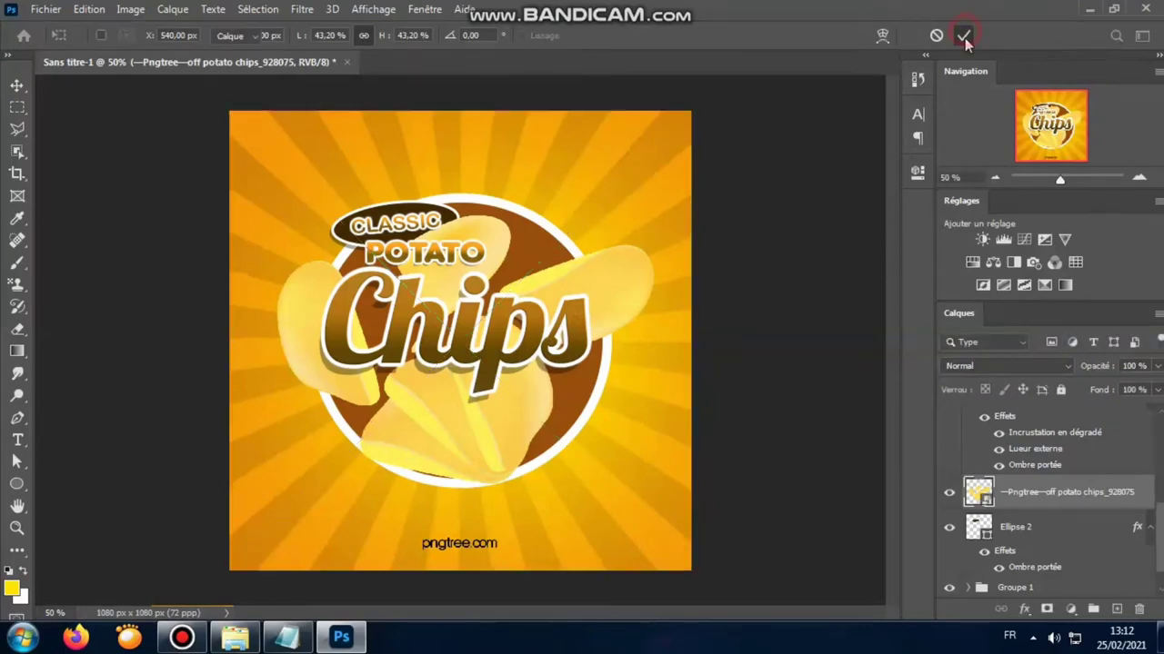
{"action": "left_click", "coordinate": [16, 331]}
{"action": "left_click", "coordinate": [373, 501]}
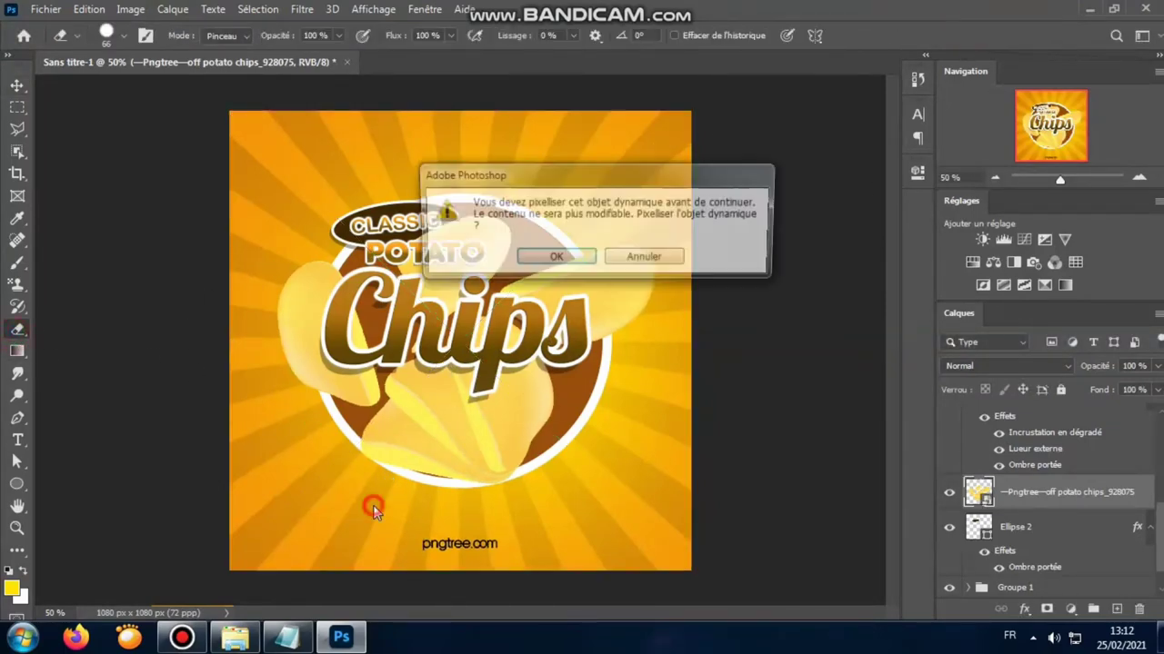
{"action": "left_click", "coordinate": [541, 259]}
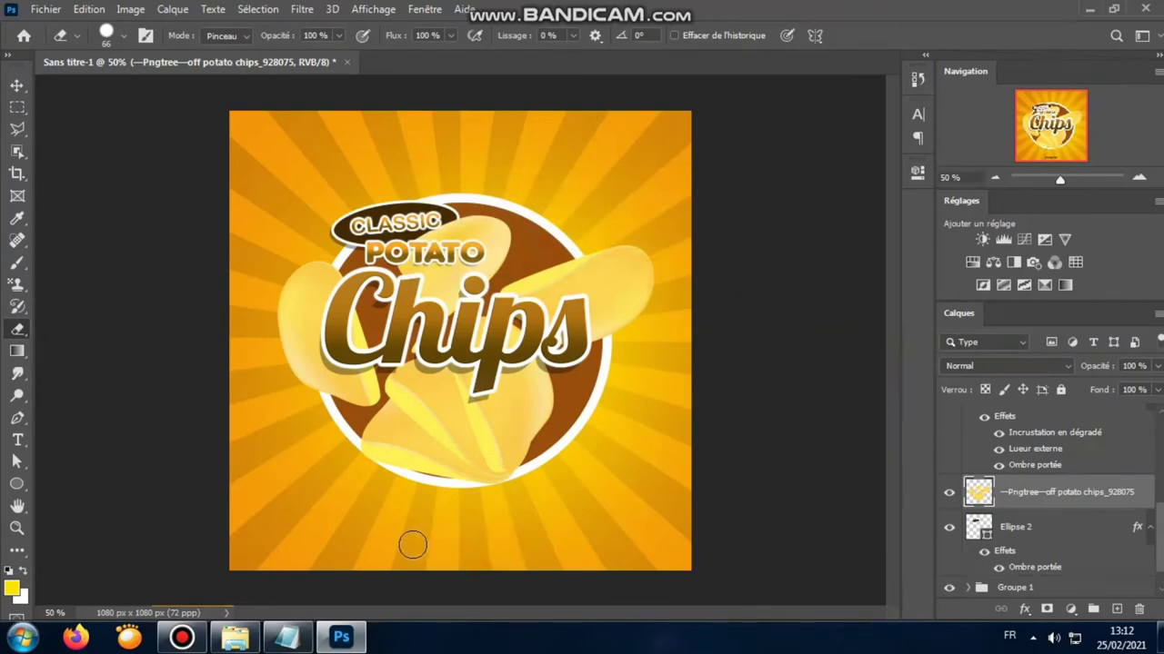
Scale the chips image to about 34% and place it tilted 15° at the circle's top right.
{"action": "left_click", "coordinate": [17, 84]}
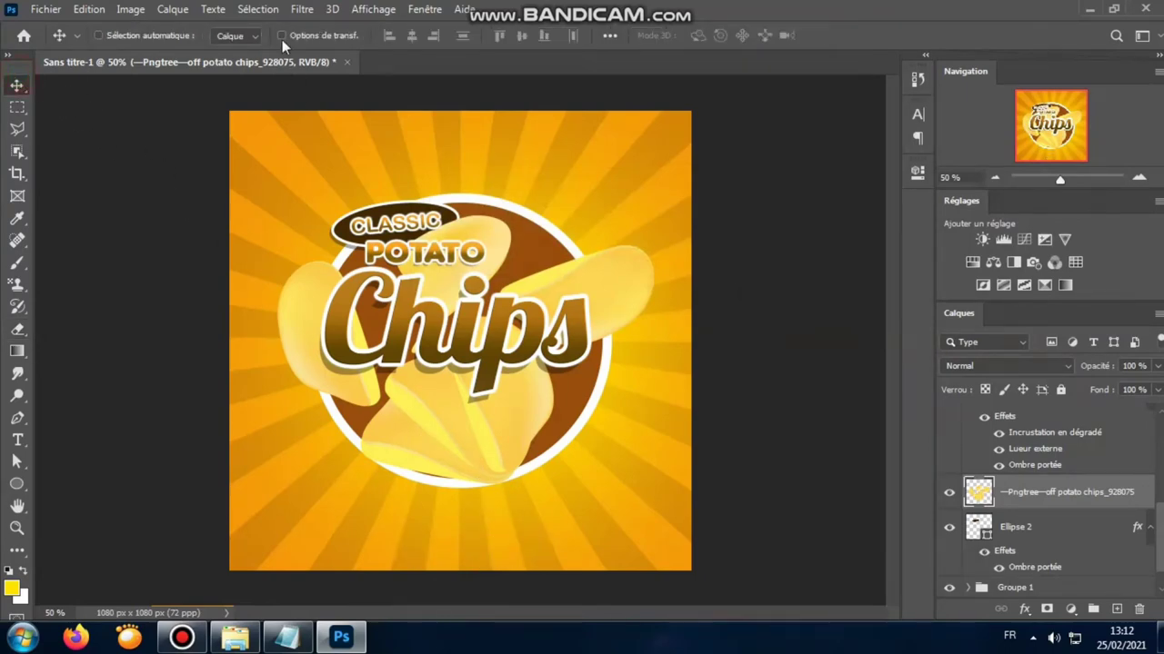
{"action": "key", "text": "ctrl+t"}
{"action": "left_click_drag", "start_coordinate": [464, 218], "coordinate": [465, 365]}
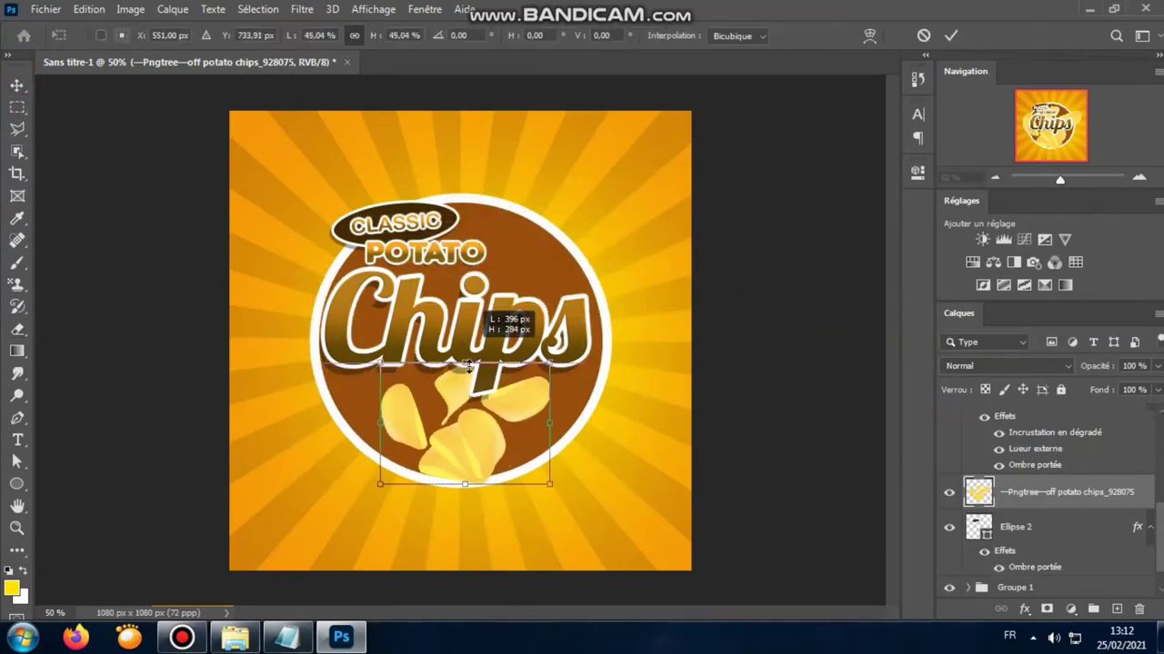
{"action": "left_click_drag", "start_coordinate": [464, 428], "coordinate": [559, 237]}
{"action": "mouse_move", "coordinate": [654, 164]}
{"action": "left_mouse_down"}
{"action": "mouse_move", "coordinate": [638, 182]}
{"action": "mouse_move", "coordinate": [688, 169]}
{"action": "left_mouse_up"}
{"action": "left_click_drag", "start_coordinate": [637, 203], "coordinate": [620, 211]}
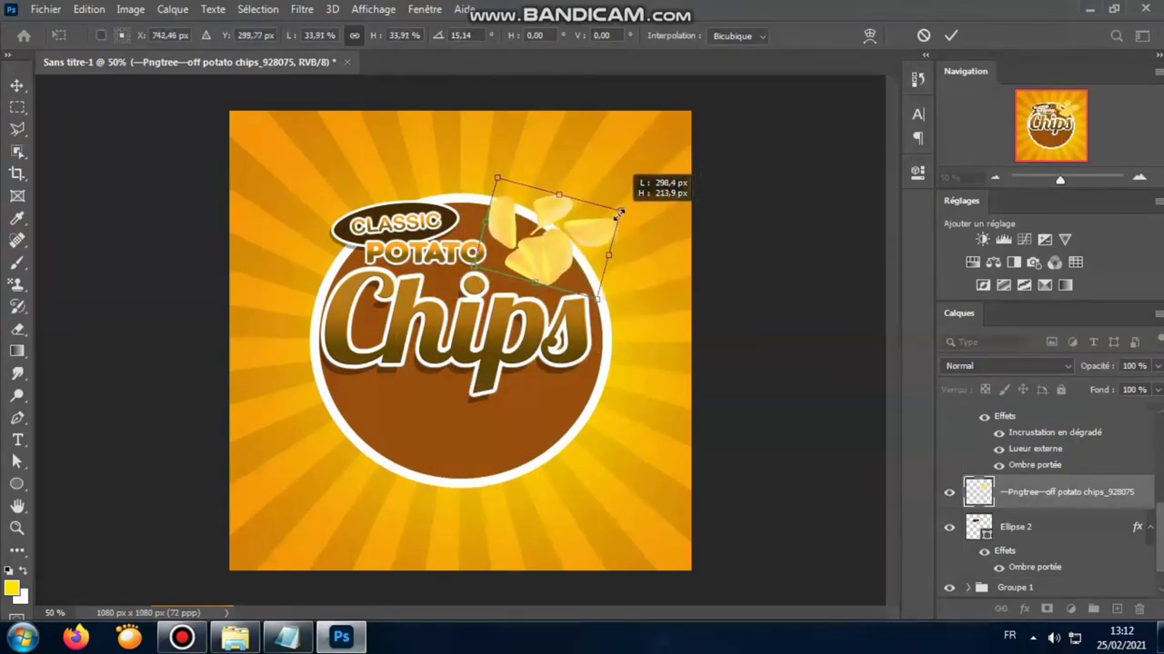
{"action": "left_click", "coordinate": [951, 36]}
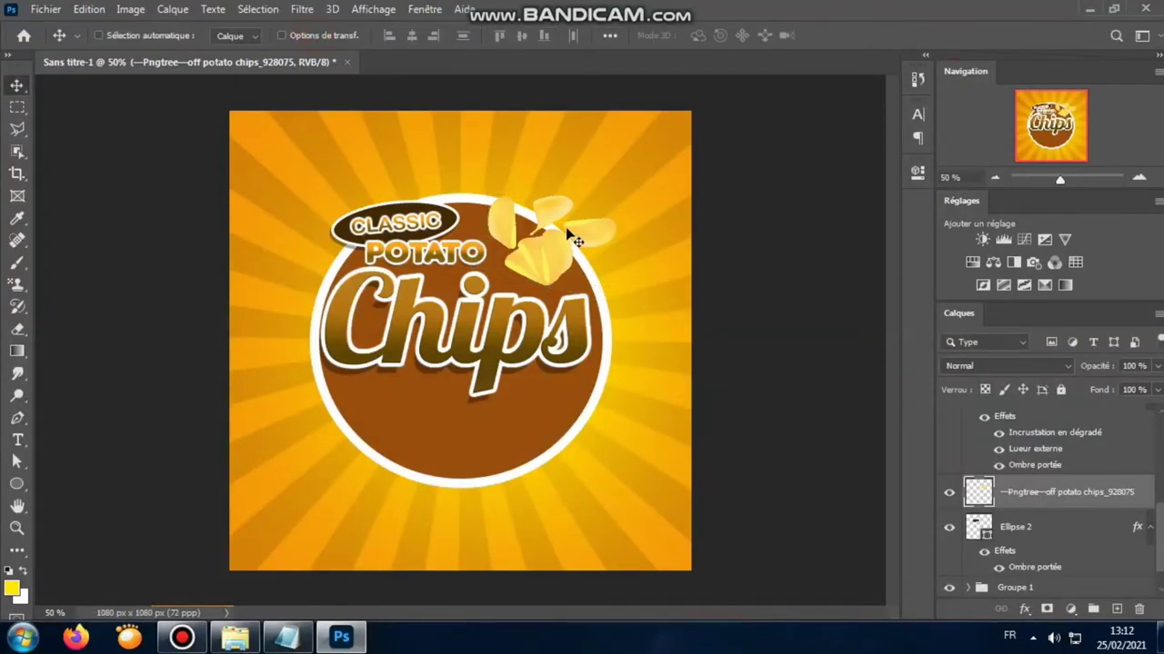
Apply an Ombre portée to the chips layer with Opacité 33 and Distance 6 px.
{"action": "right_click", "coordinate": [1008, 500]}
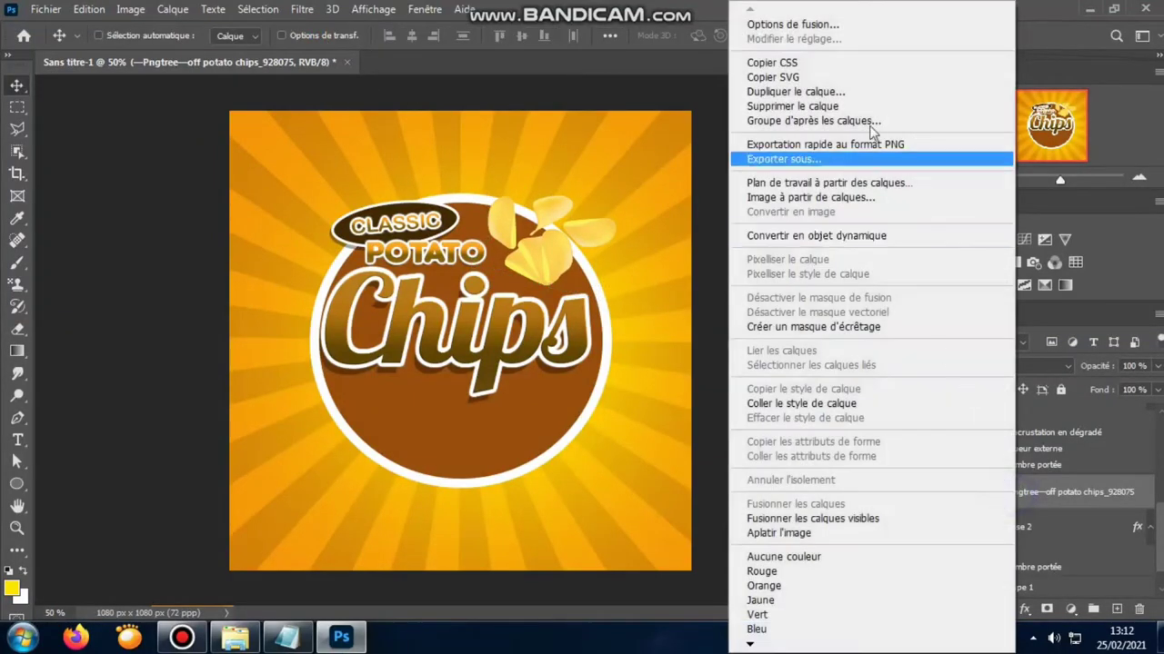
{"action": "left_click", "coordinate": [831, 25]}
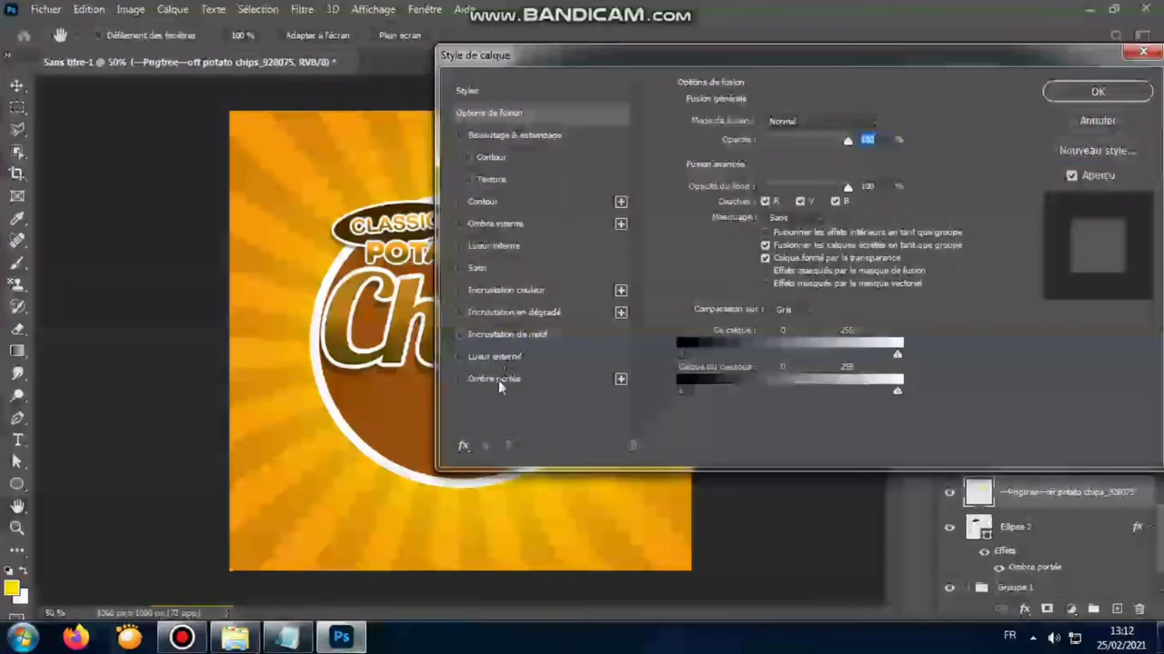
{"action": "left_click", "coordinate": [499, 380]}
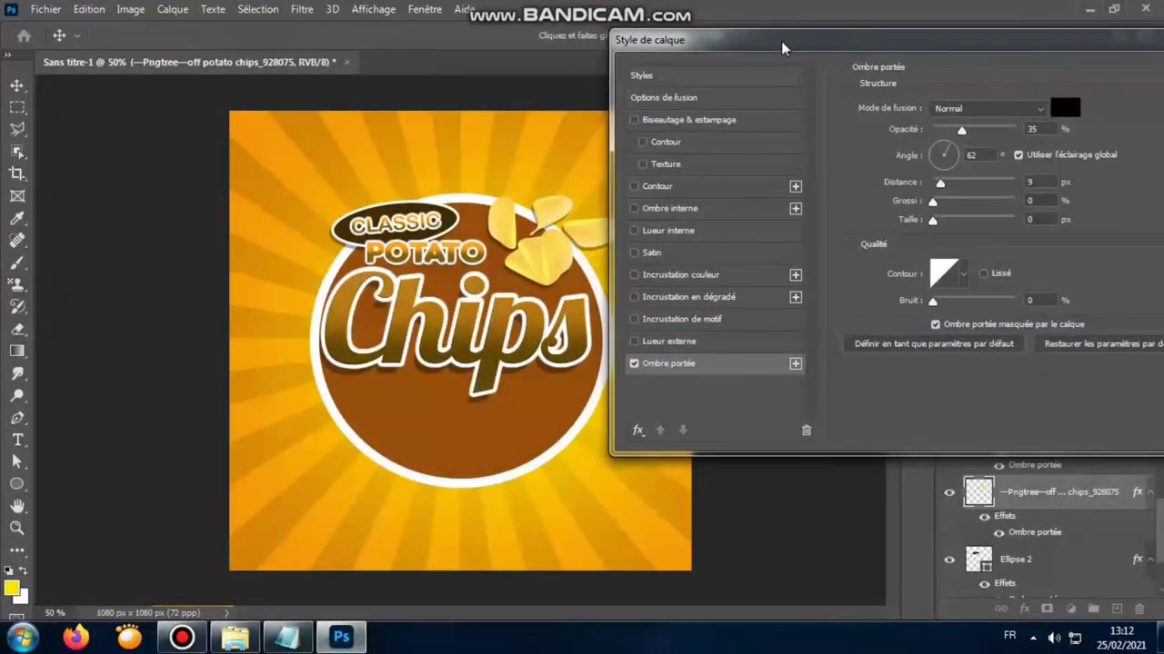
{"action": "left_click_drag", "start_coordinate": [738, 56], "coordinate": [804, 52]}
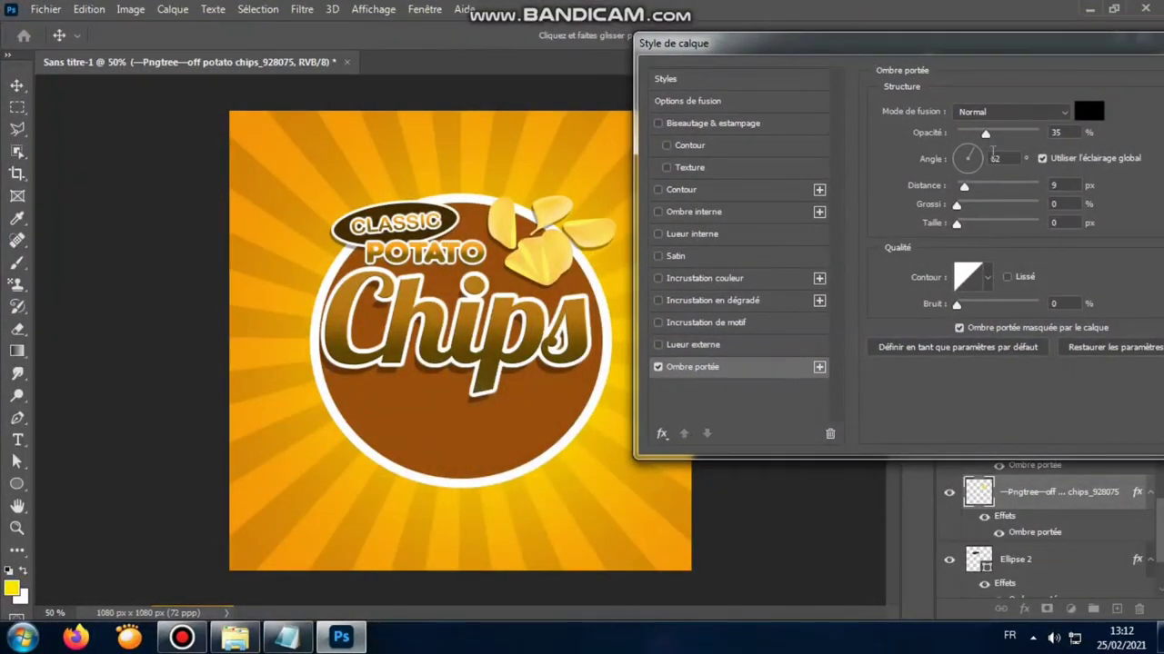
{"action": "left_click", "coordinate": [987, 134]}
{"action": "left_click_drag", "start_coordinate": [989, 137], "coordinate": [983, 134]}
{"action": "left_click", "coordinate": [964, 188]}
{"action": "left_click_drag", "start_coordinate": [964, 188], "coordinate": [961, 186]}
{"action": "mouse_move", "coordinate": [966, 43]}
{"action": "left_mouse_down"}
{"action": "mouse_move", "coordinate": [900, 87]}
{"action": "mouse_move", "coordinate": [708, 116]}
{"action": "left_mouse_up"}
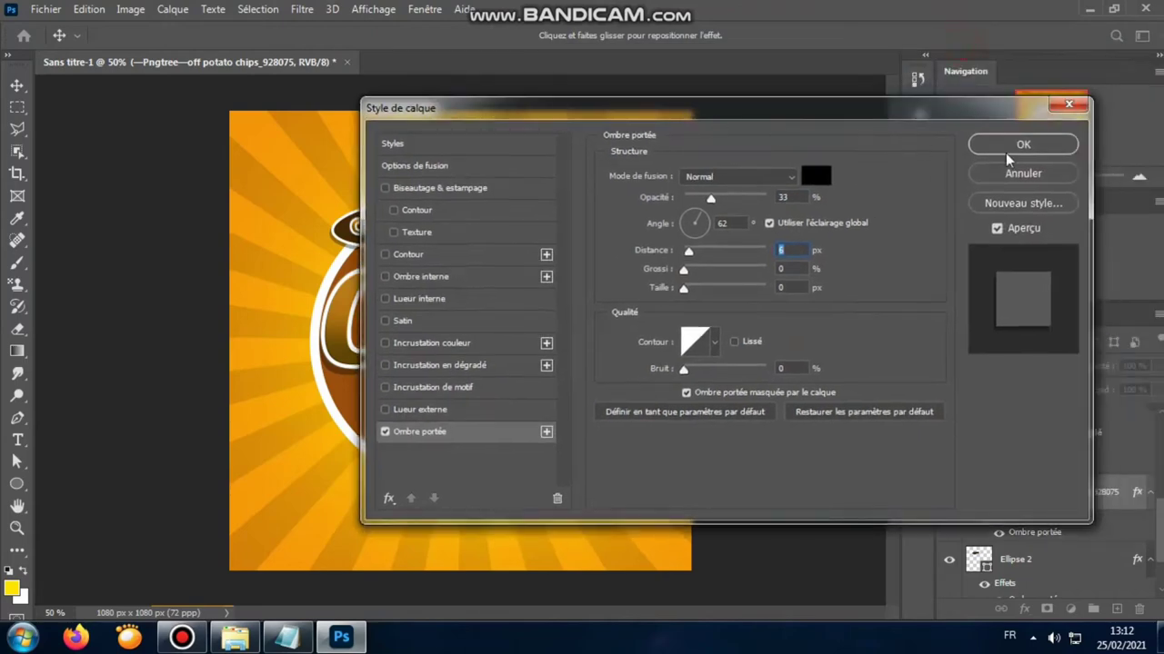
{"action": "left_click", "coordinate": [1000, 148]}
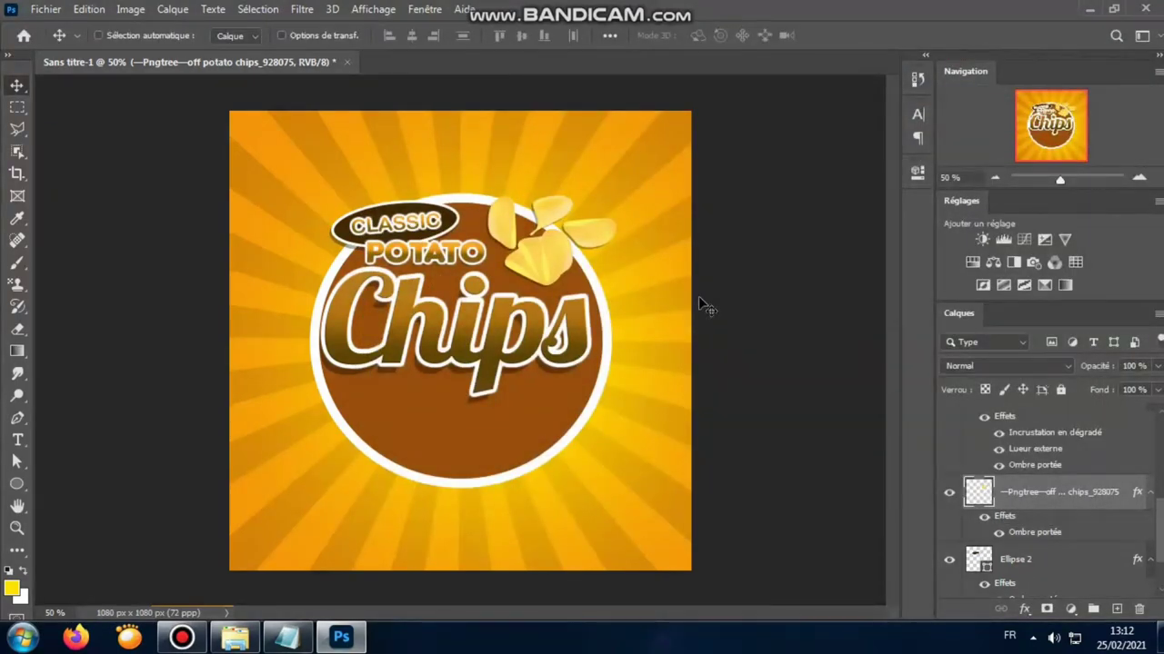
Place the pngwing.com (3) ribbon image, enlarged to about 146%, below the Chips text.
{"action": "left_click", "coordinate": [234, 638]}
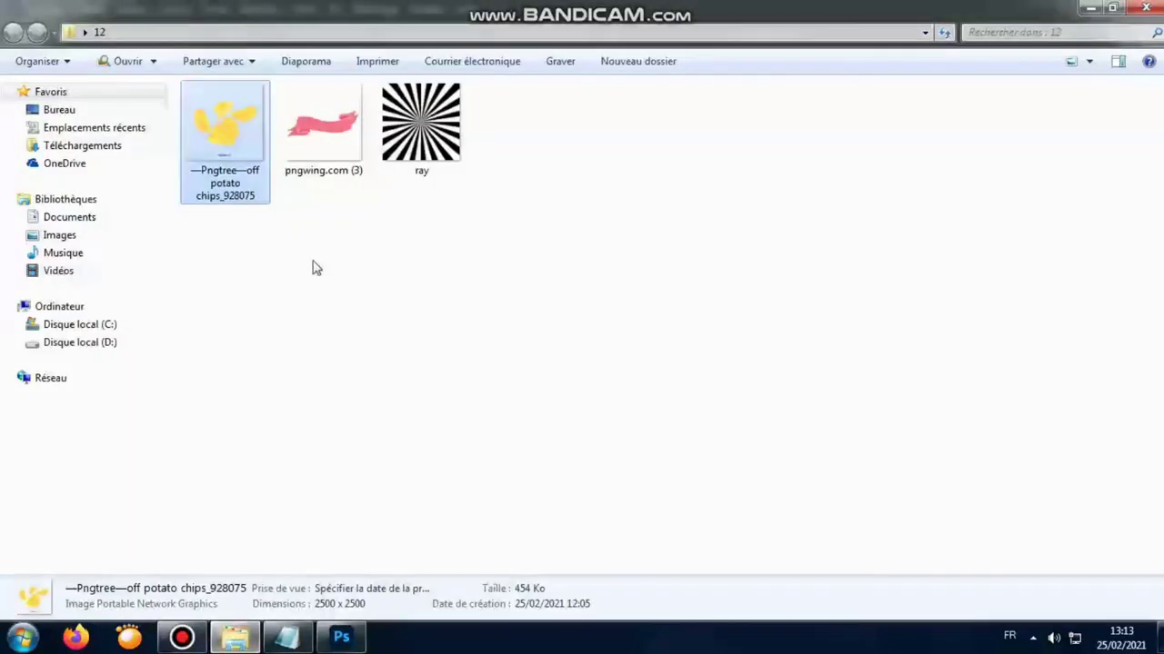
{"action": "mouse_move", "coordinate": [327, 136]}
{"action": "left_mouse_down"}
{"action": "mouse_move", "coordinate": [354, 639]}
{"action": "mouse_move", "coordinate": [423, 442]}
{"action": "left_mouse_up"}
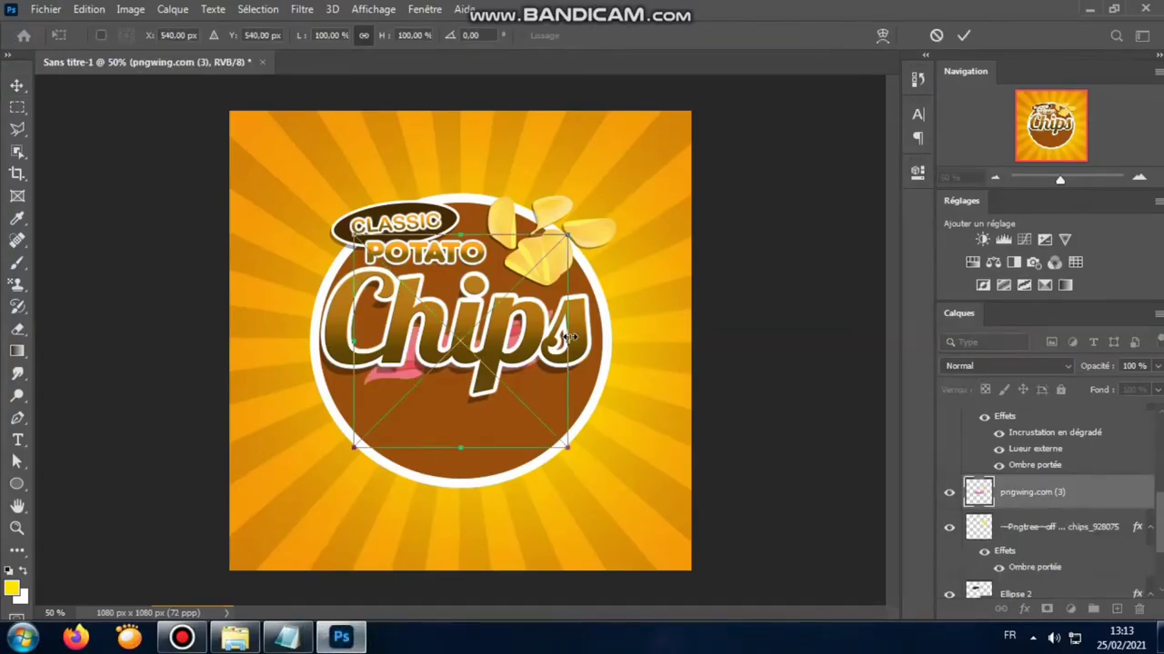
{"action": "left_click_drag", "start_coordinate": [567, 337], "coordinate": [683, 306]}
{"action": "mouse_move", "coordinate": [579, 372]}
{"action": "left_mouse_down"}
{"action": "mouse_move", "coordinate": [546, 448]}
{"action": "mouse_move", "coordinate": [549, 436]}
{"action": "left_mouse_up"}
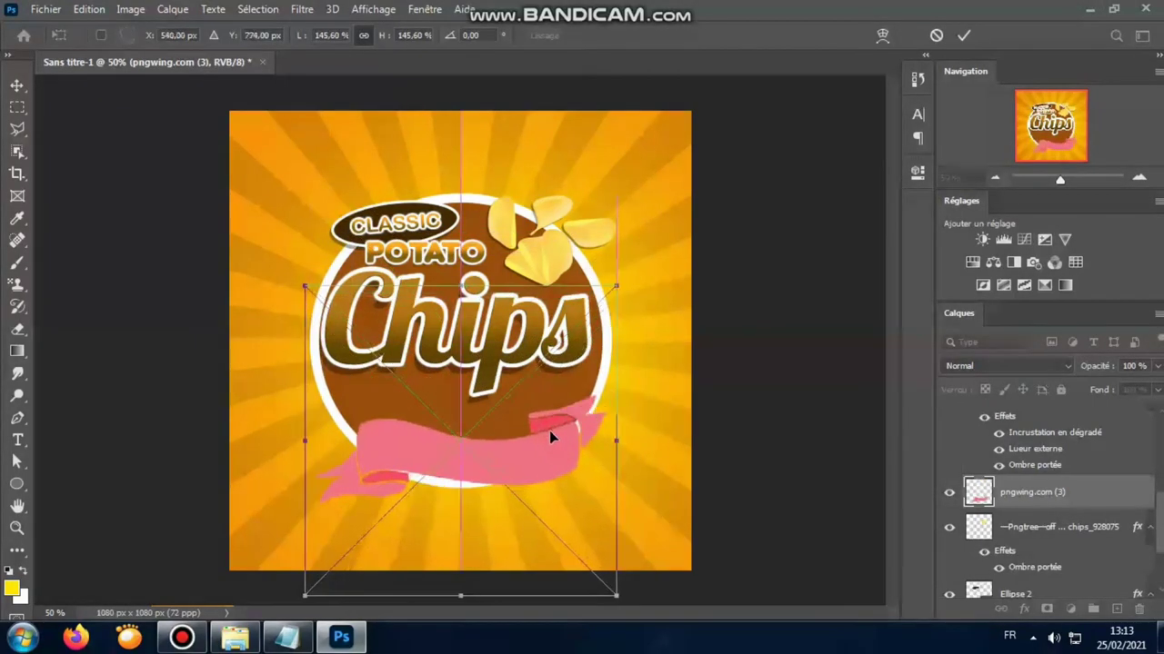
{"action": "left_click", "coordinate": [965, 35]}
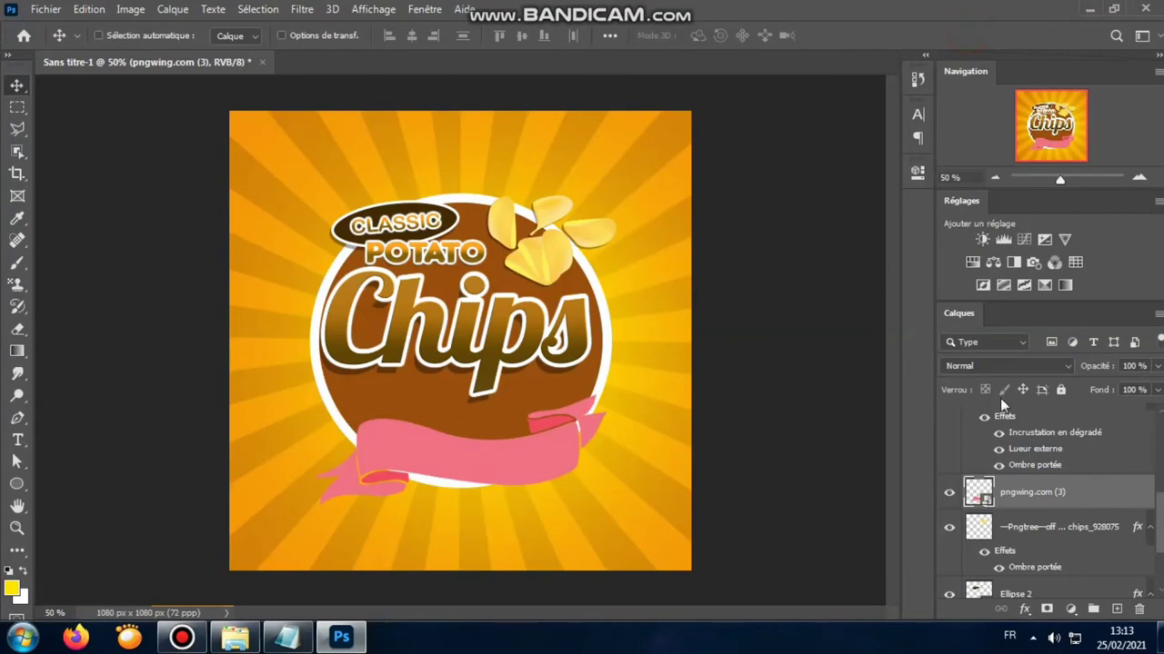
Apply an orange (#ff5a00) Incrustation couleur layer style to the ribbon.
{"action": "right_click", "coordinate": [1037, 495]}
{"action": "left_click", "coordinate": [841, 13]}
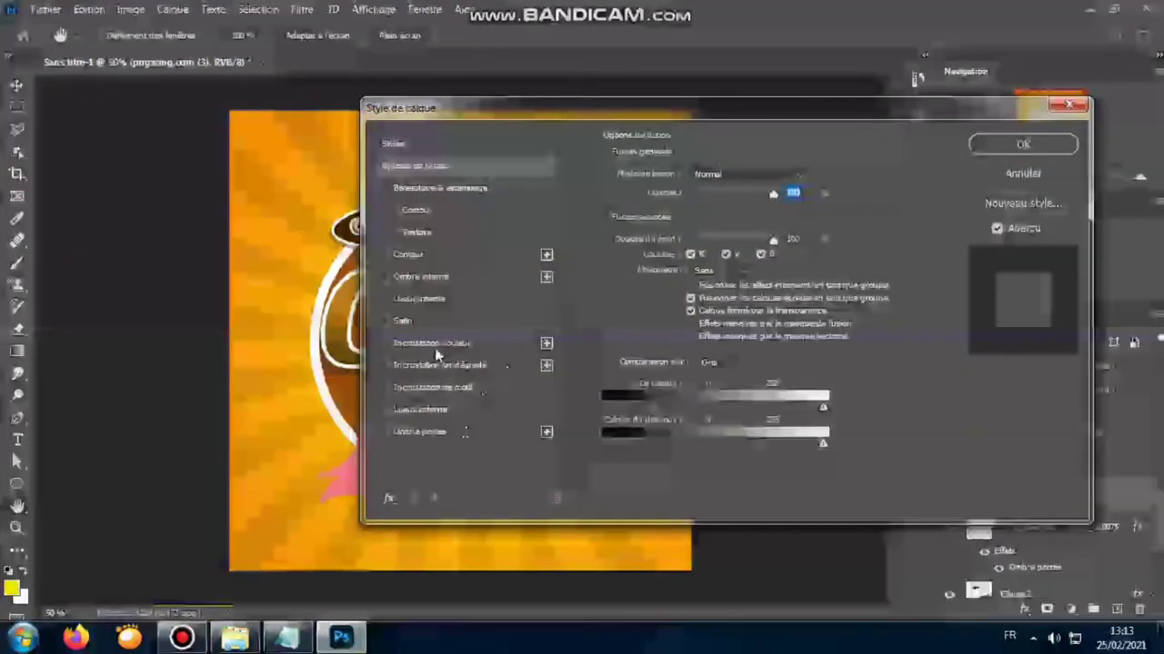
{"action": "left_click", "coordinate": [385, 343]}
{"action": "left_click", "coordinate": [826, 175]}
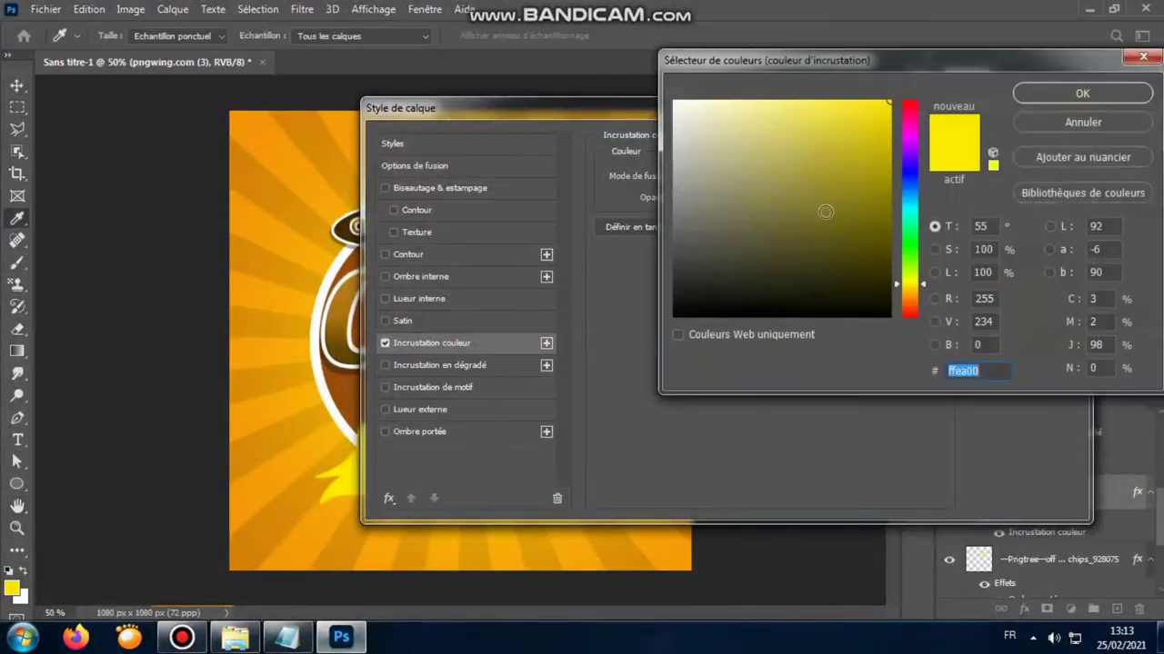
{"action": "left_click_drag", "start_coordinate": [915, 293], "coordinate": [911, 311]}
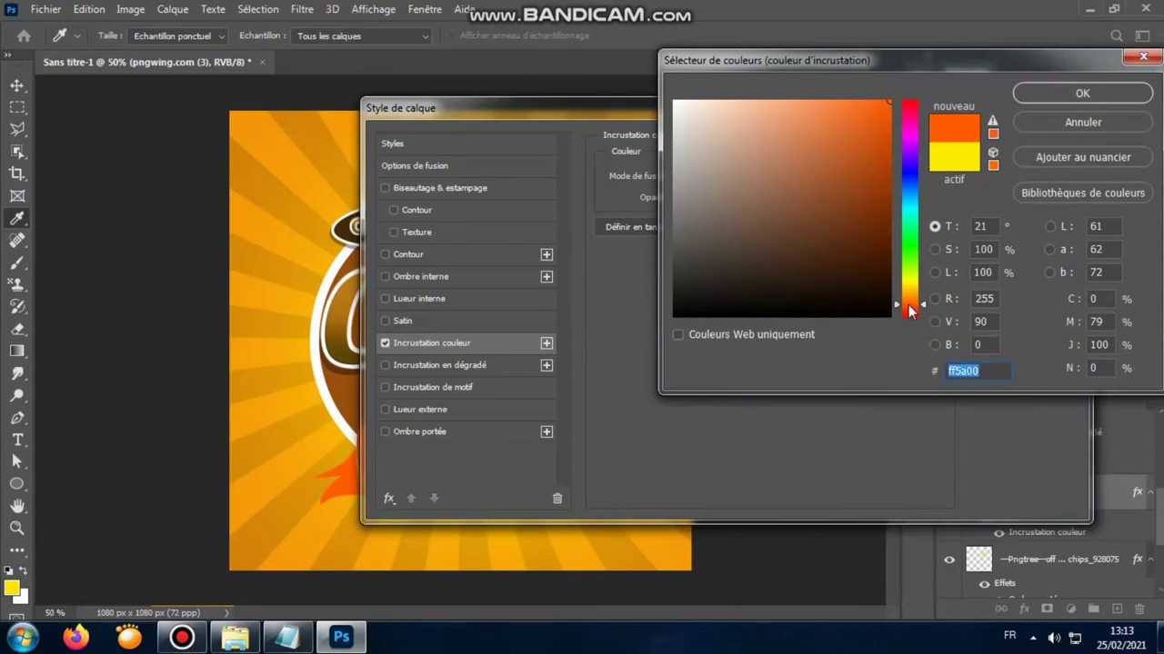
{"action": "left_click", "coordinate": [1082, 95]}
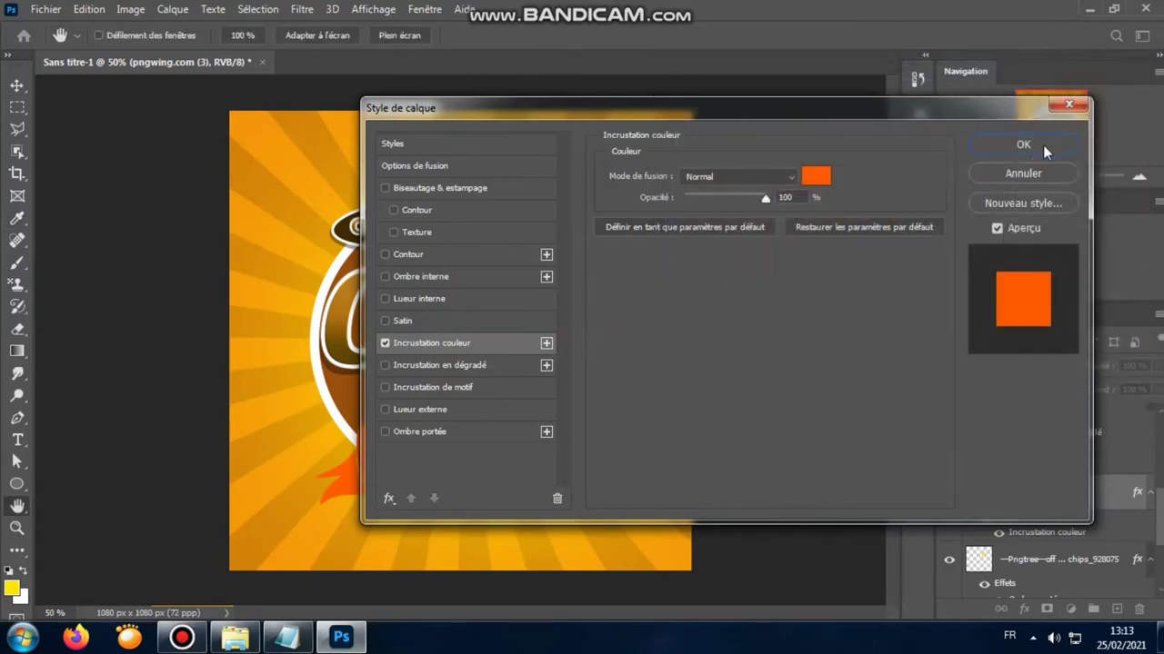
{"action": "left_click", "coordinate": [1036, 150]}
Nudge the ribbon up and scale it to about 152%, tilted about 6°, beneath Chips.
{"action": "left_click_drag", "start_coordinate": [574, 461], "coordinate": [565, 440]}
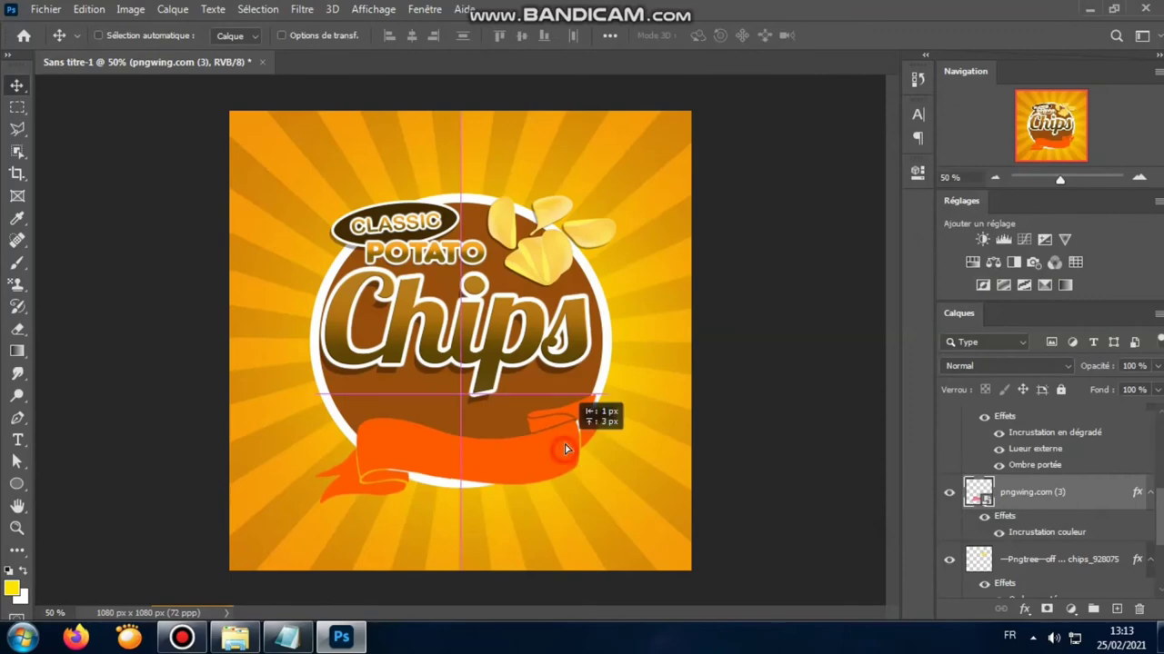
{"action": "left_click", "coordinate": [307, 37]}
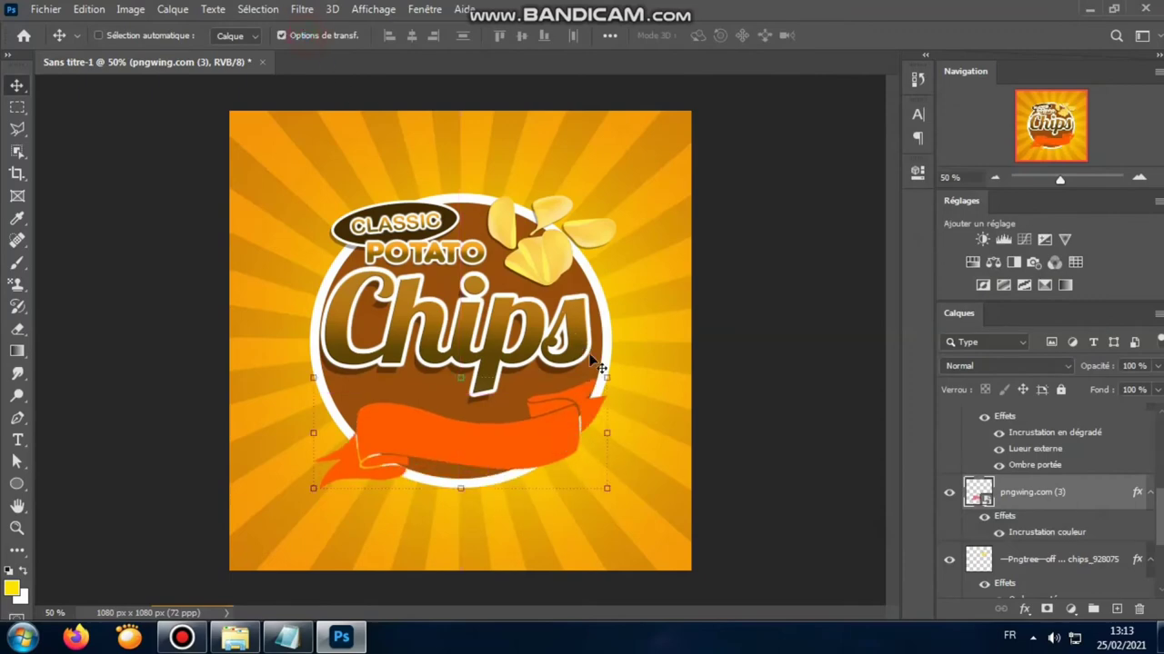
{"action": "key", "text": "ctrl+plus"}
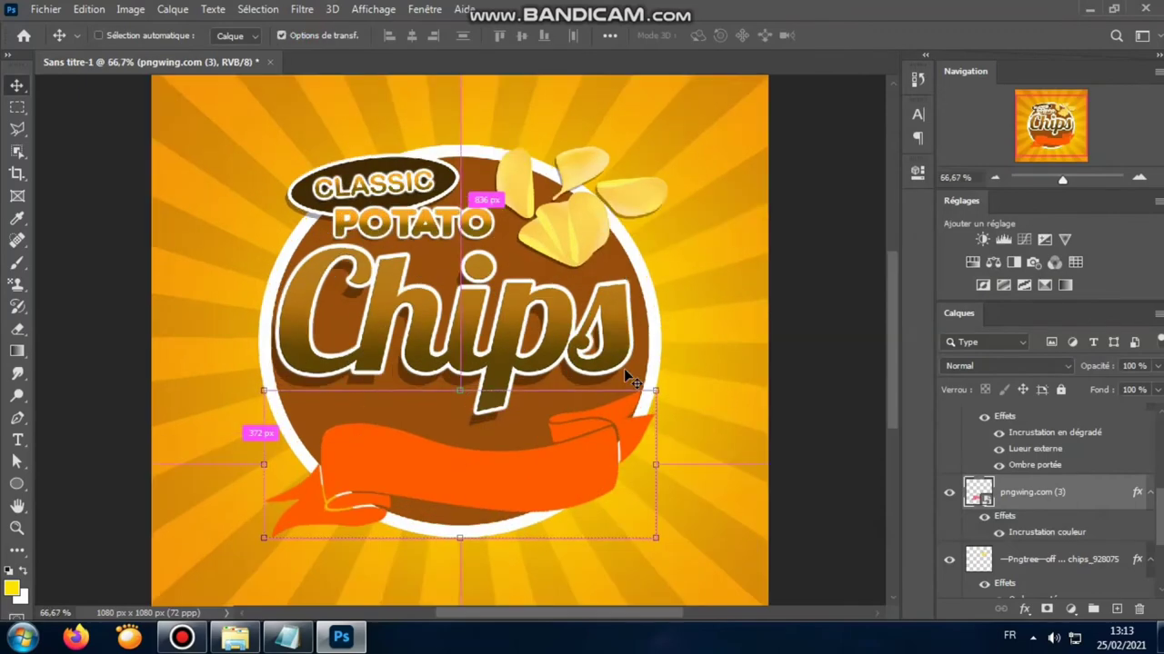
{"action": "mouse_move", "coordinate": [658, 390]}
{"action": "left_mouse_down"}
{"action": "mouse_move", "coordinate": [693, 391]}
{"action": "mouse_move", "coordinate": [708, 416]}
{"action": "left_mouse_up"}
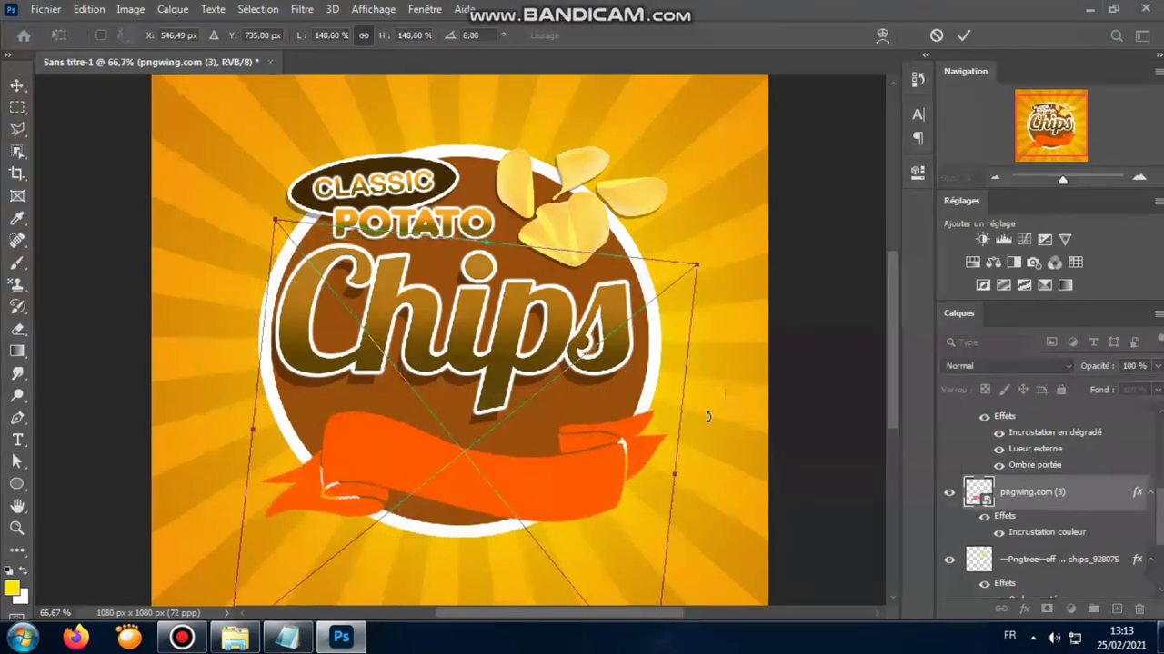
{"action": "left_click_drag", "start_coordinate": [681, 472], "coordinate": [687, 475]}
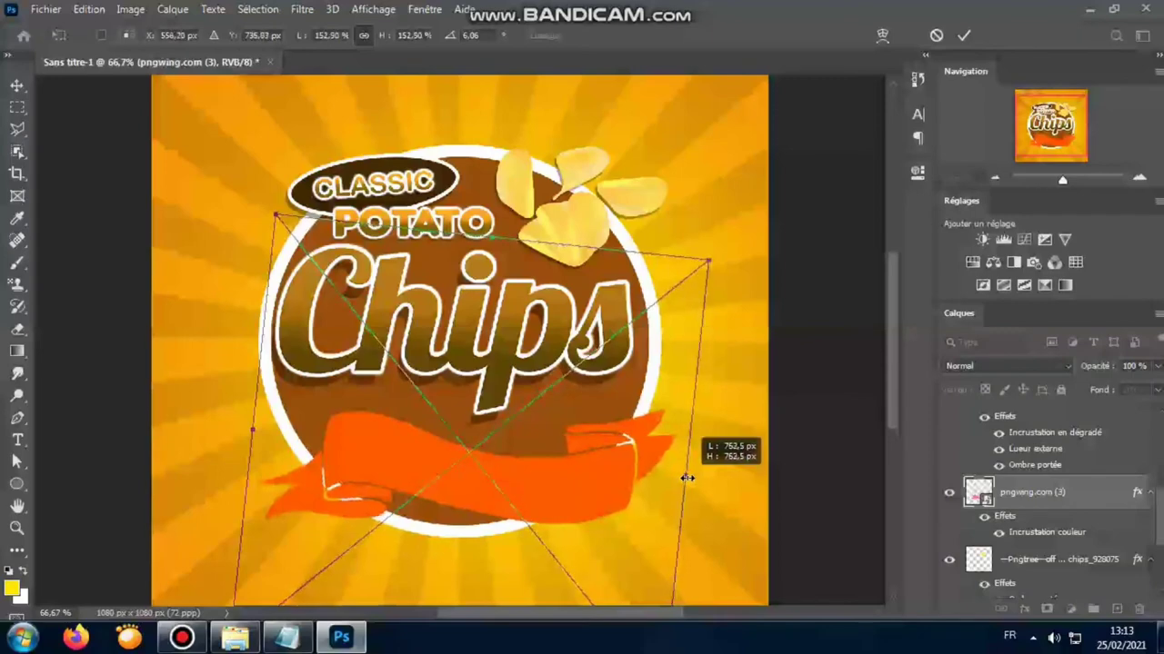
{"action": "left_click", "coordinate": [964, 36]}
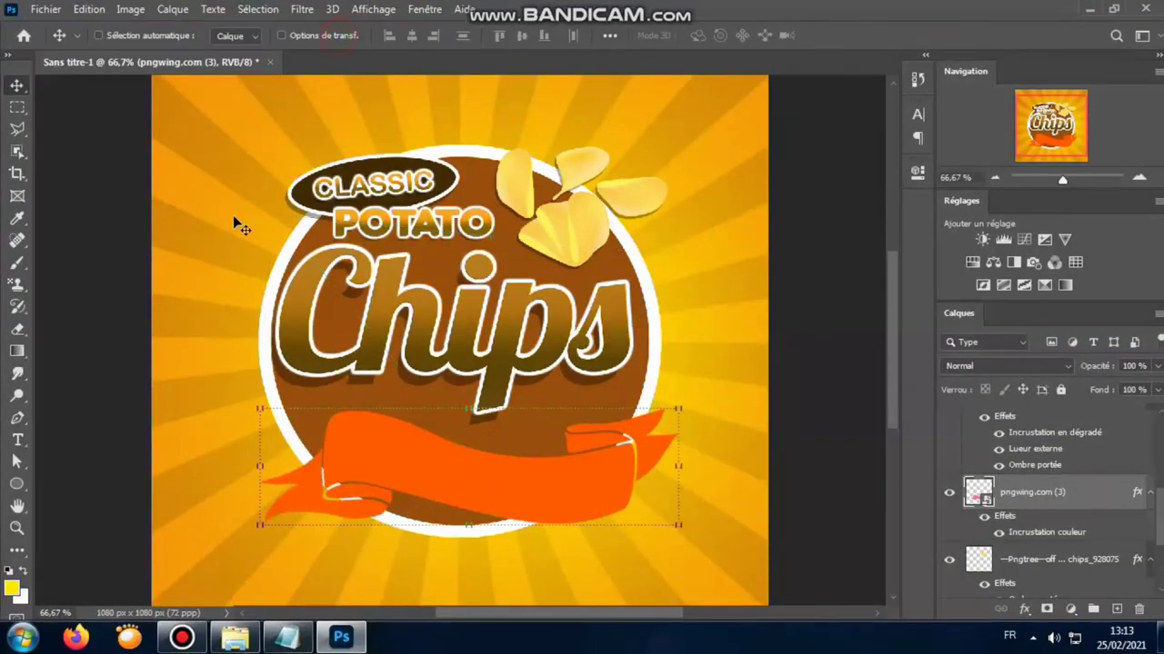
Rasterize the ribbon and erase its pointed right tail and raised fold.
{"action": "left_click", "coordinate": [17, 329]}
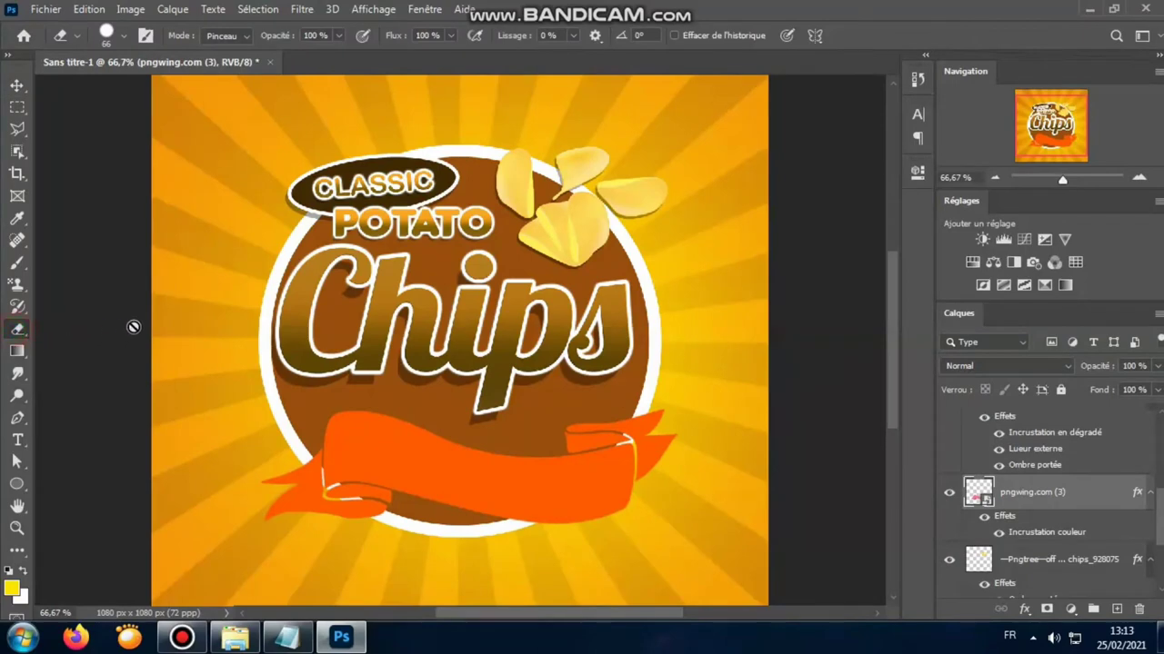
{"action": "left_click", "coordinate": [243, 285]}
{"action": "left_click", "coordinate": [553, 252]}
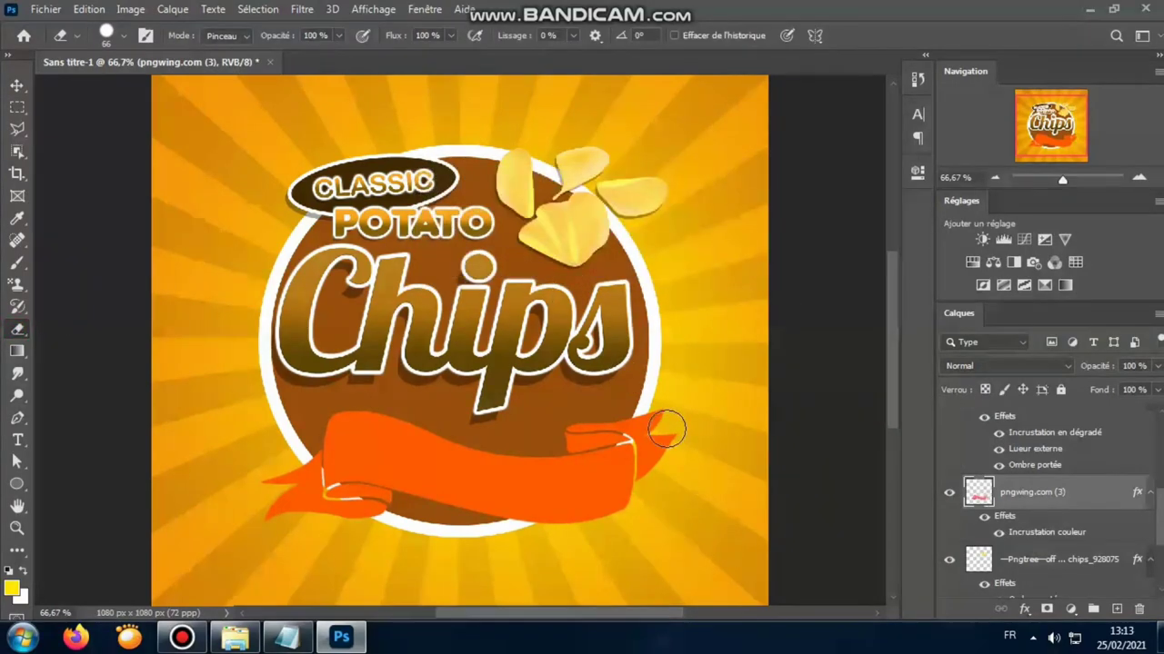
{"action": "key", "text": "ctrl+plus"}
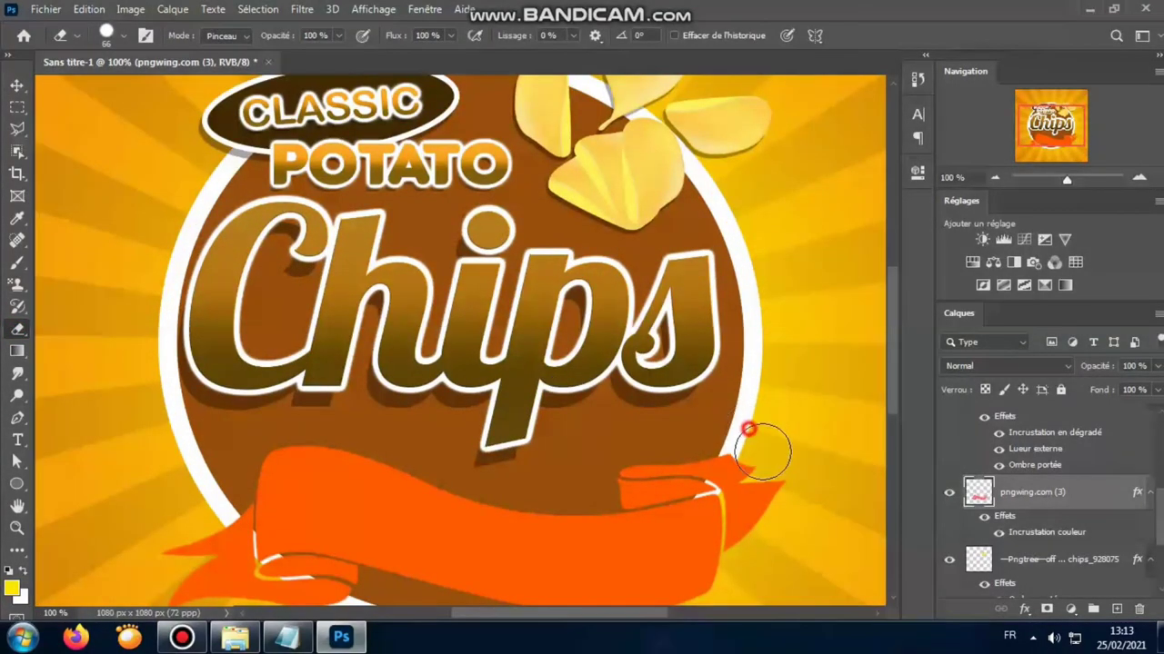
{"action": "left_click_drag", "start_coordinate": [763, 450], "coordinate": [779, 500]}
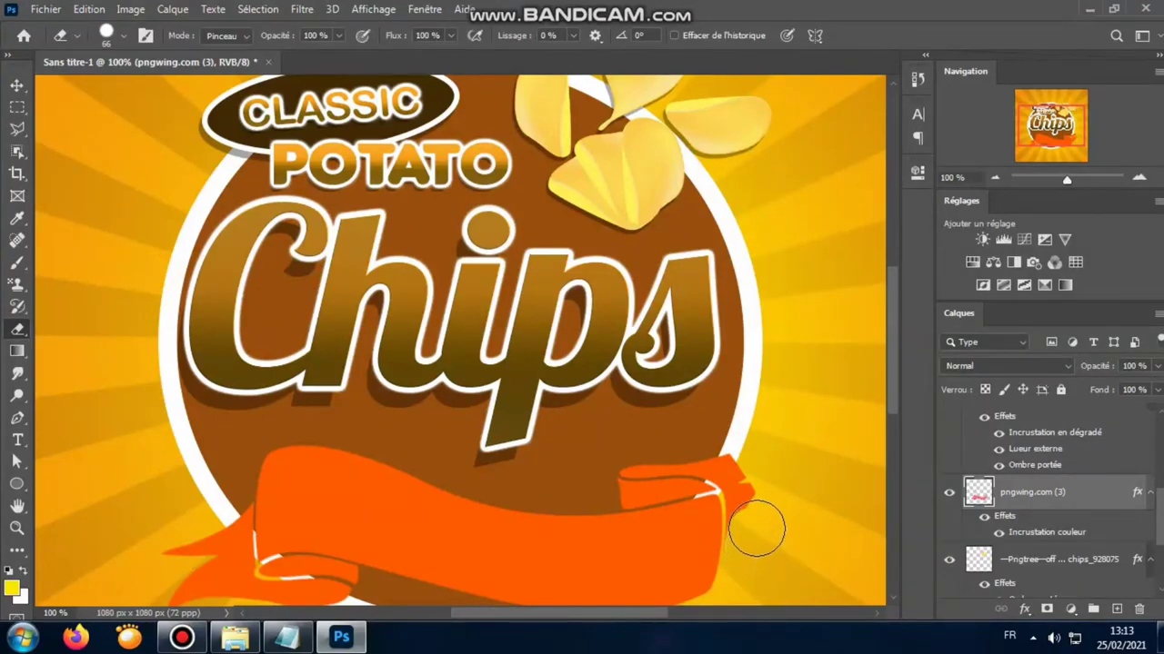
{"action": "mouse_move", "coordinate": [756, 528]}
{"action": "left_mouse_down"}
{"action": "mouse_move", "coordinate": [748, 487]}
{"action": "mouse_move", "coordinate": [753, 517]}
{"action": "left_mouse_up"}
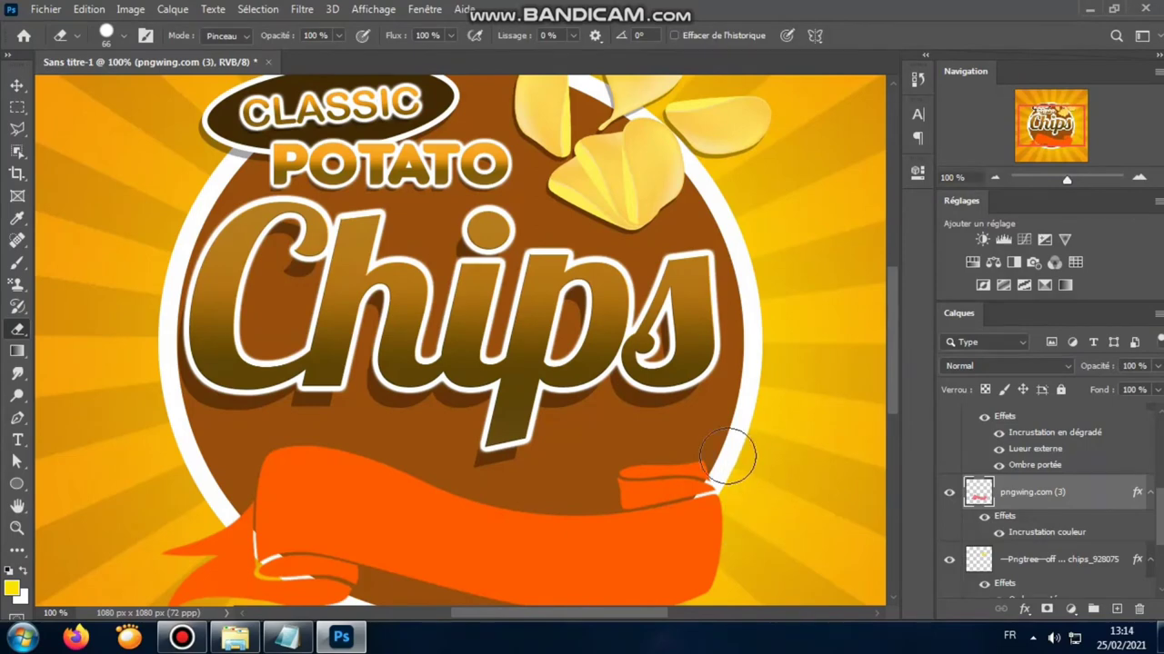
{"action": "left_click_drag", "start_coordinate": [681, 447], "coordinate": [642, 467]}
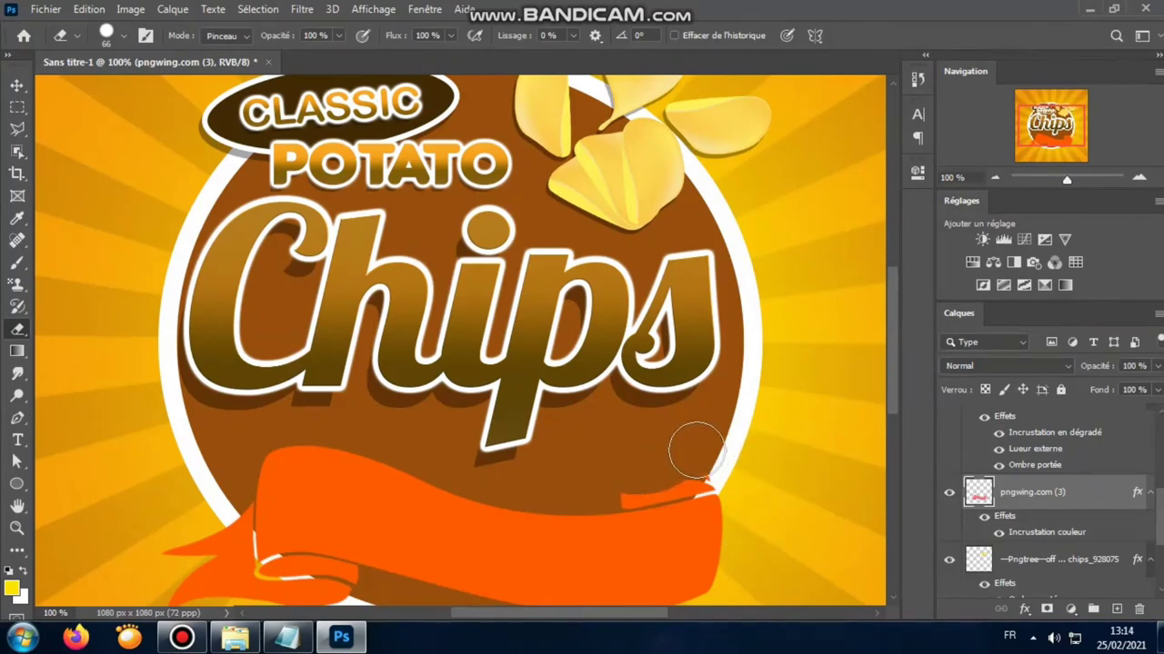
Reduce the eraser to 39 px and clean leftover pixels at the ribbon's edge.
{"action": "left_click", "coordinate": [124, 36]}
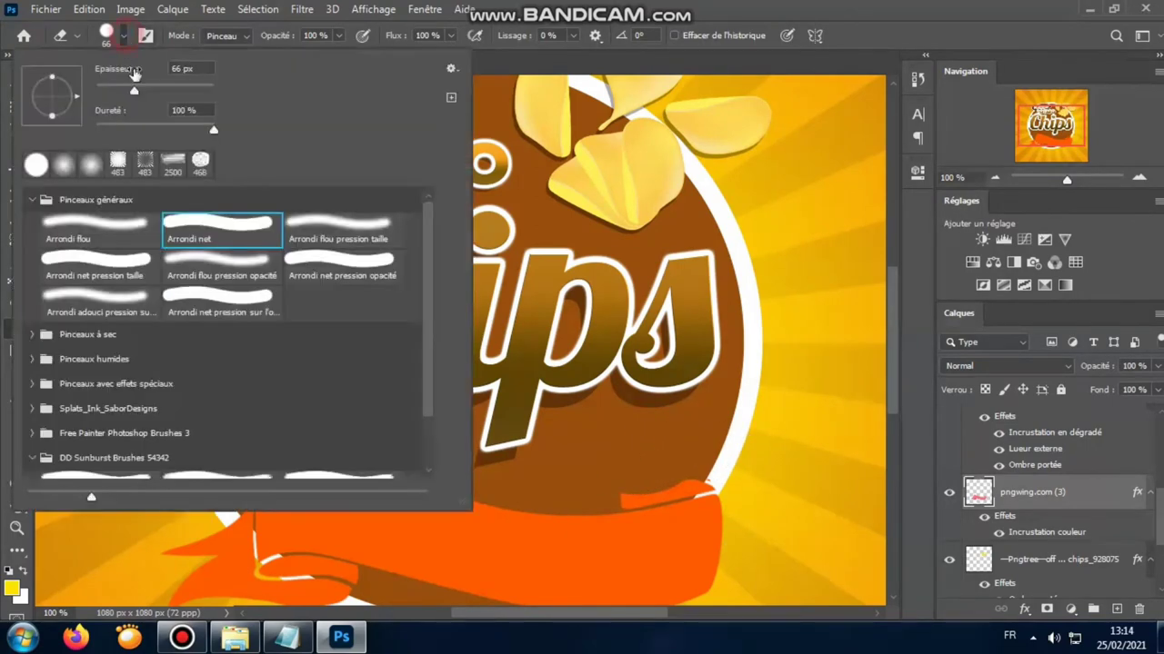
{"action": "left_click_drag", "start_coordinate": [119, 89], "coordinate": [116, 90]}
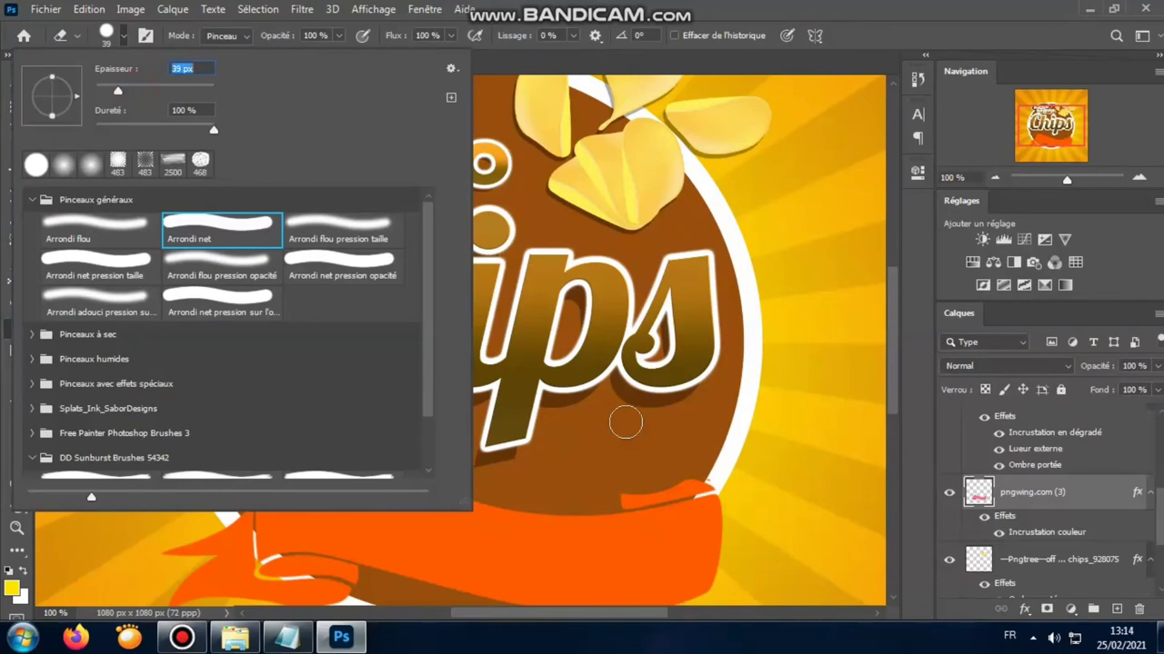
{"action": "left_click", "coordinate": [701, 455]}
{"action": "left_click_drag", "start_coordinate": [693, 472], "coordinate": [628, 490]}
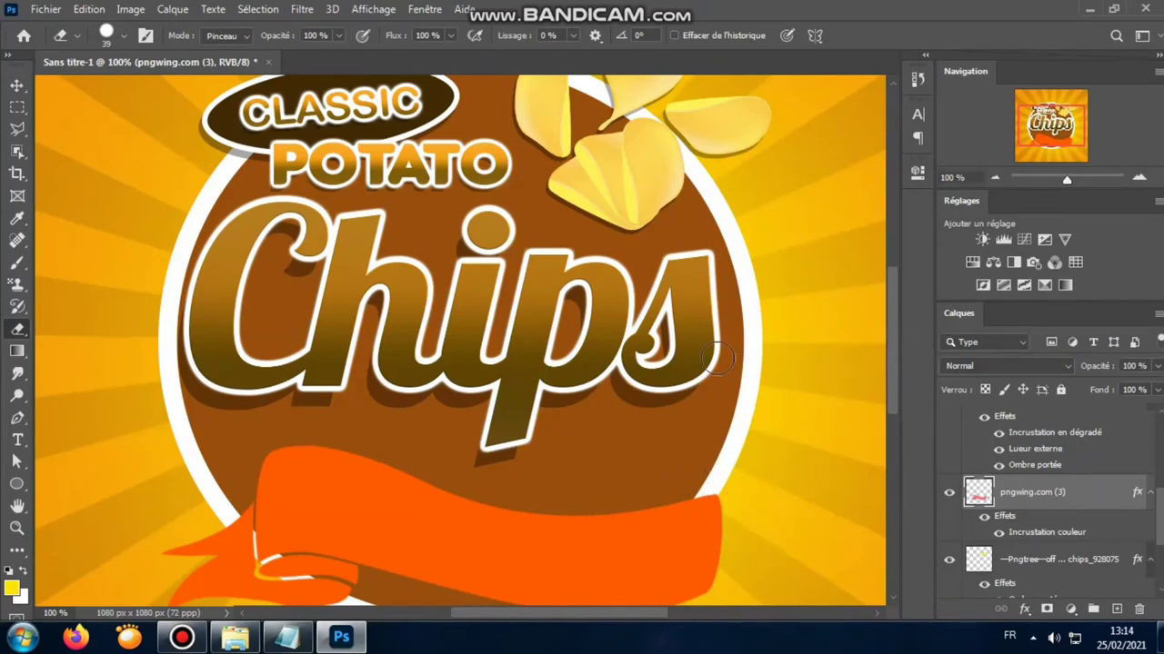
Zoom the canvas to 50% so the whole logo and sunburst fit, with the Move tool active.
{"action": "key", "text": "ctrl+minus"}
{"action": "key", "text": "ctrl+minus"}
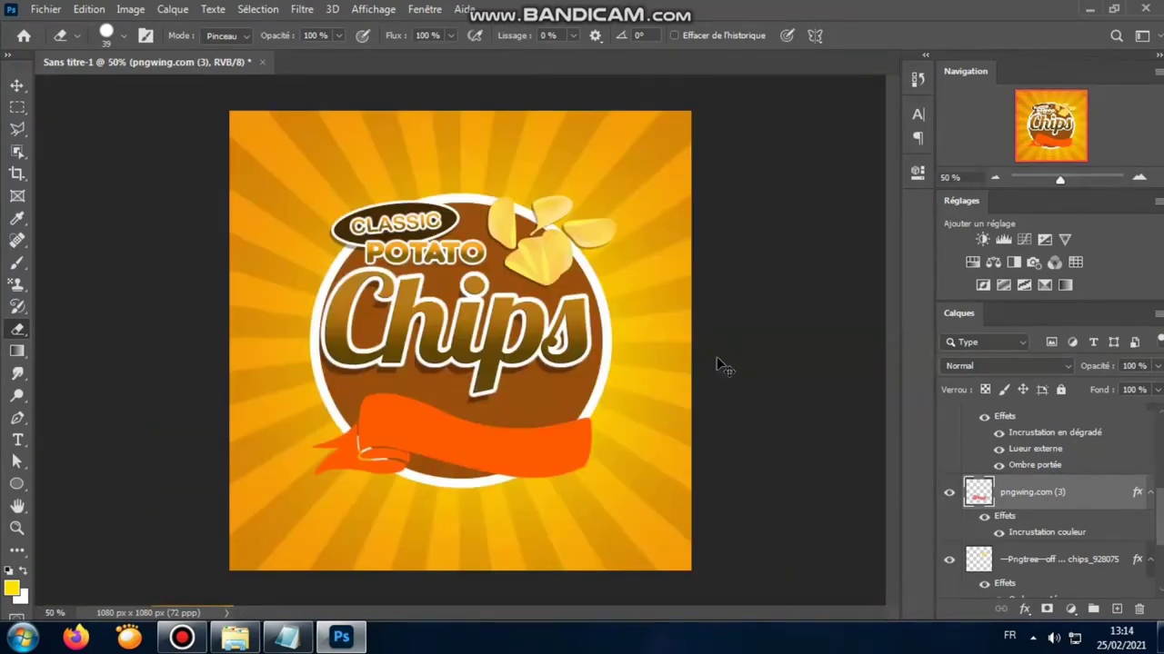
{"action": "key", "text": "ctrl+minus"}
{"action": "key", "text": "ctrl+plus"}
{"action": "key", "text": "ctrl+plus"}
{"action": "key", "text": "ctrl+minus"}
{"action": "key", "text": "ctrl+minus"}
{"action": "key", "text": "ctrl+plus"}
{"action": "left_click", "coordinate": [16, 85]}
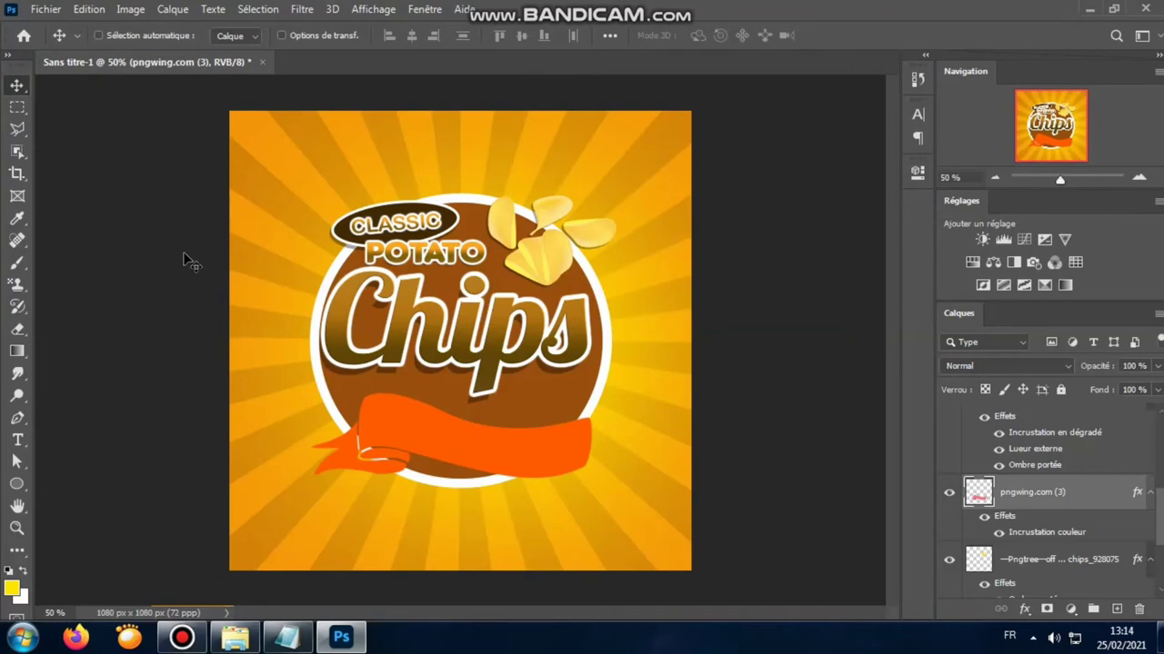
Create a new text layer containing the word HAND copied from the Notepad notes.
{"action": "key", "text": "t"}
{"action": "left_click", "coordinate": [302, 514]}
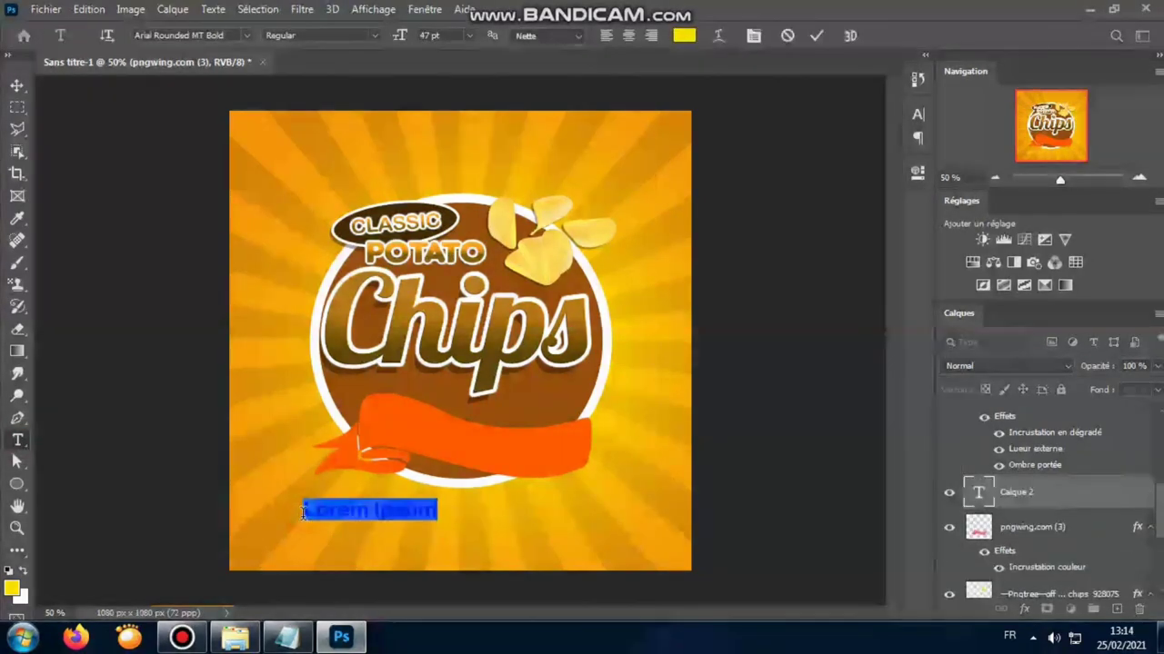
{"action": "left_click", "coordinate": [287, 637]}
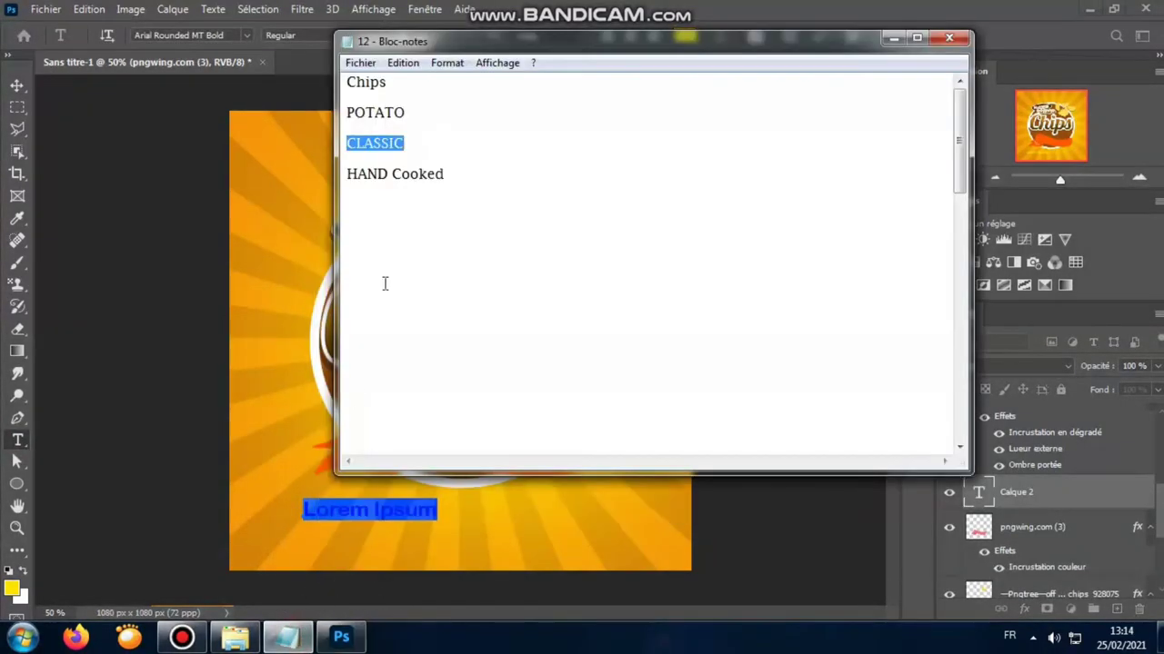
{"action": "left_click_drag", "start_coordinate": [346, 172], "coordinate": [390, 174]}
{"action": "right_click", "coordinate": [370, 173]}
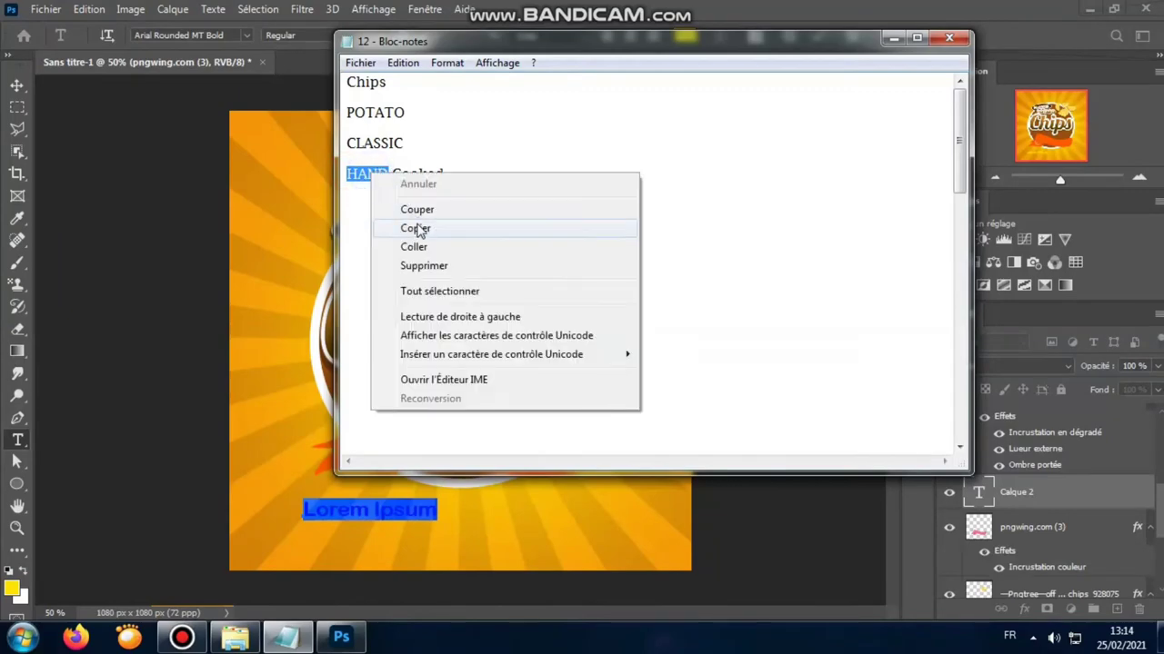
{"action": "left_click", "coordinate": [414, 228]}
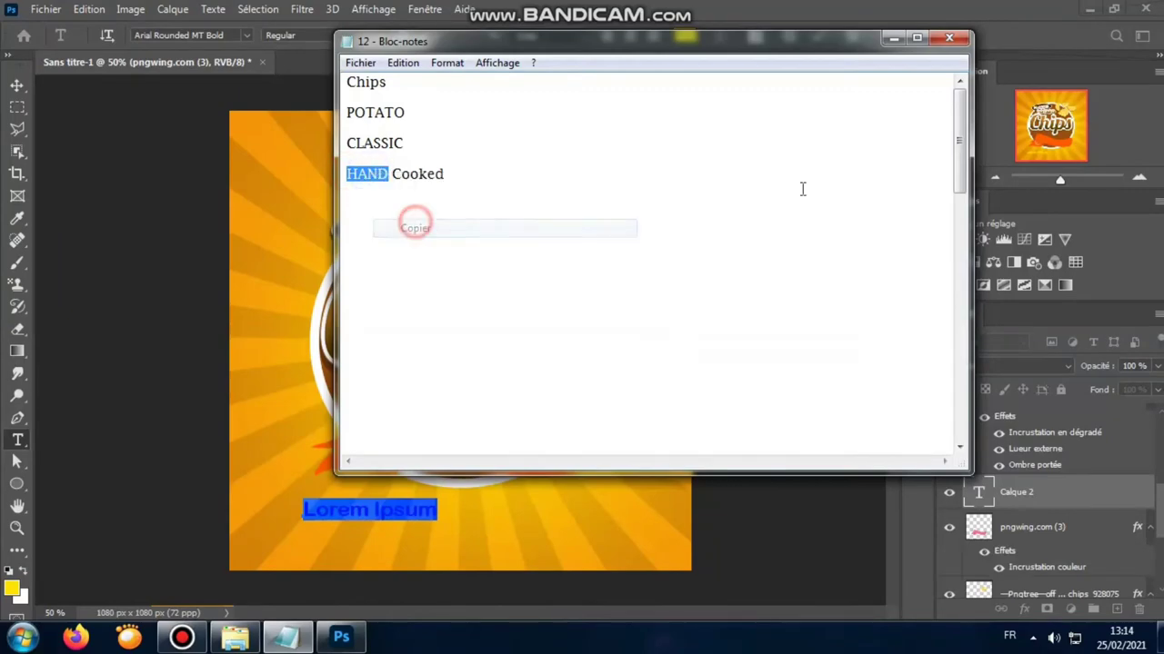
{"action": "left_click", "coordinate": [893, 37]}
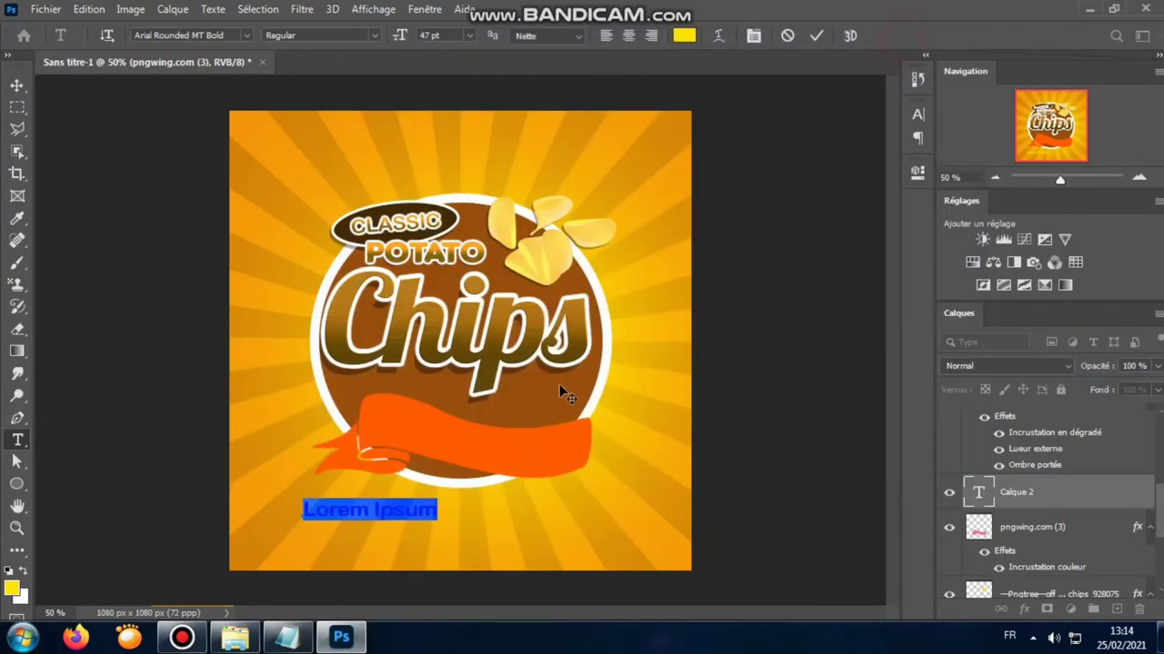
{"action": "right_click", "coordinate": [357, 525]}
{"action": "left_click", "coordinate": [400, 241]}
{"action": "type", "text": "HAND"}
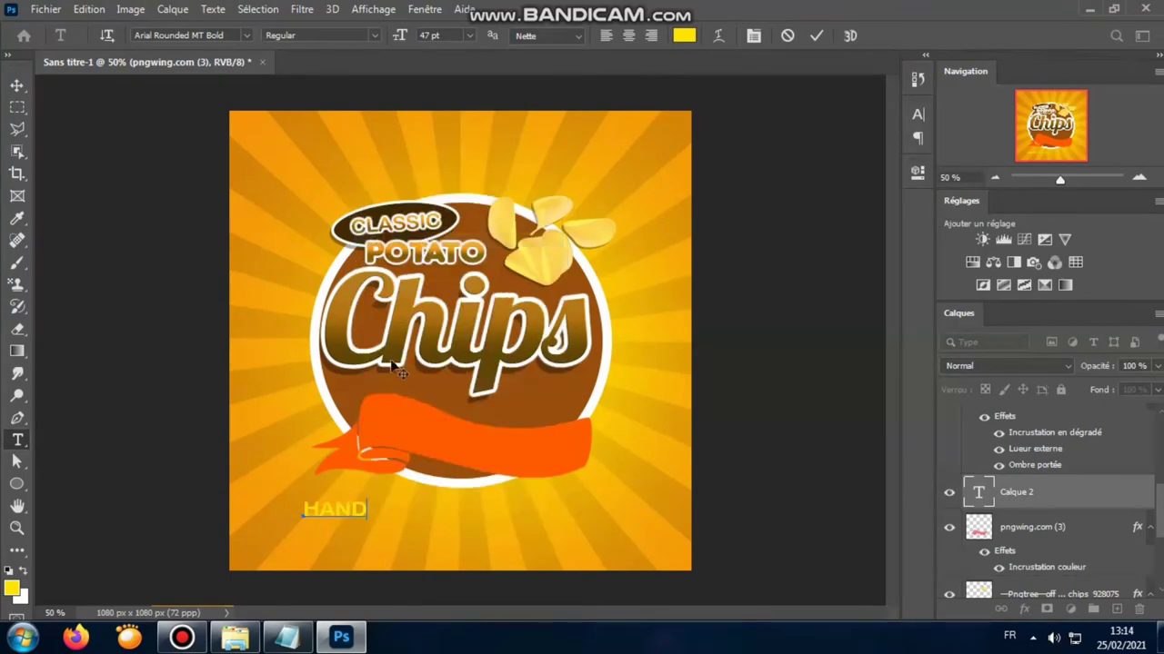
Make the HAND text white and place it on the orange ribbon.
{"action": "double_click", "coordinate": [335, 505]}
{"action": "left_click", "coordinate": [683, 36]}
{"action": "left_click", "coordinate": [736, 132]}
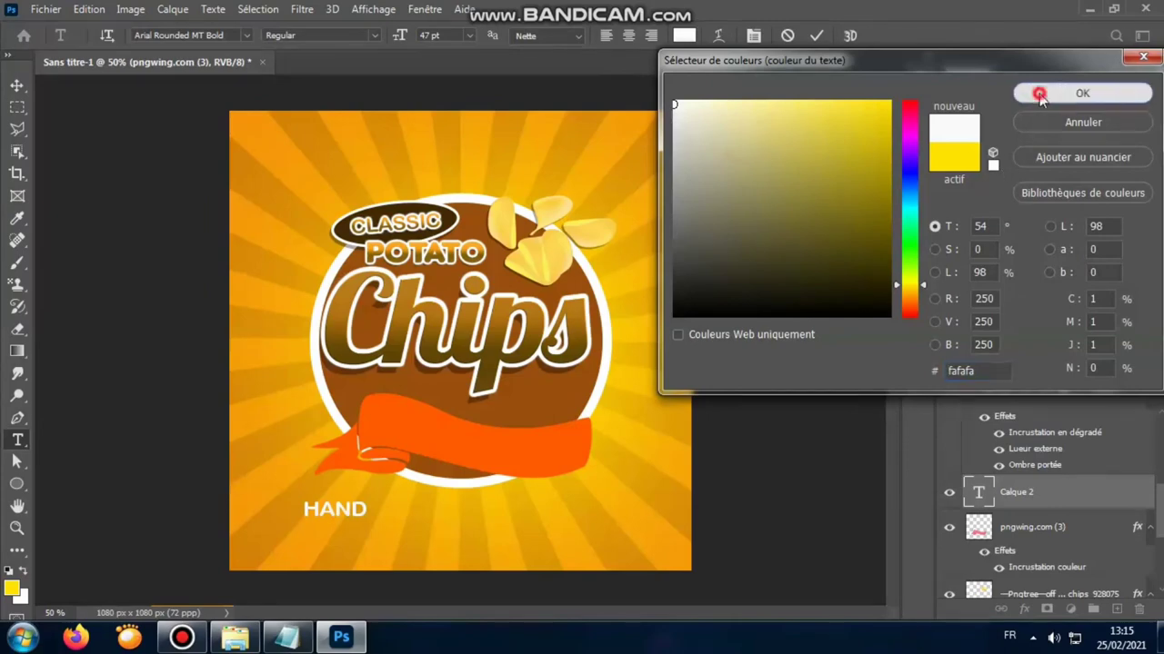
{"action": "left_click", "coordinate": [1082, 92]}
{"action": "left_click_drag", "start_coordinate": [339, 532], "coordinate": [432, 454]}
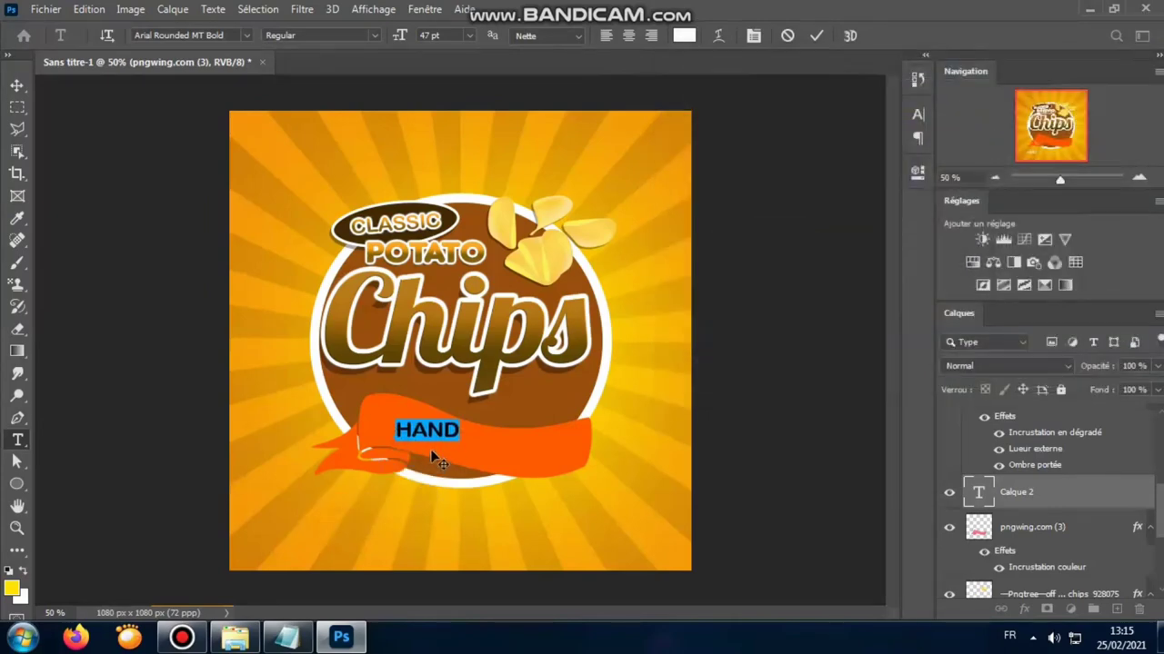
{"action": "left_click", "coordinate": [816, 36]}
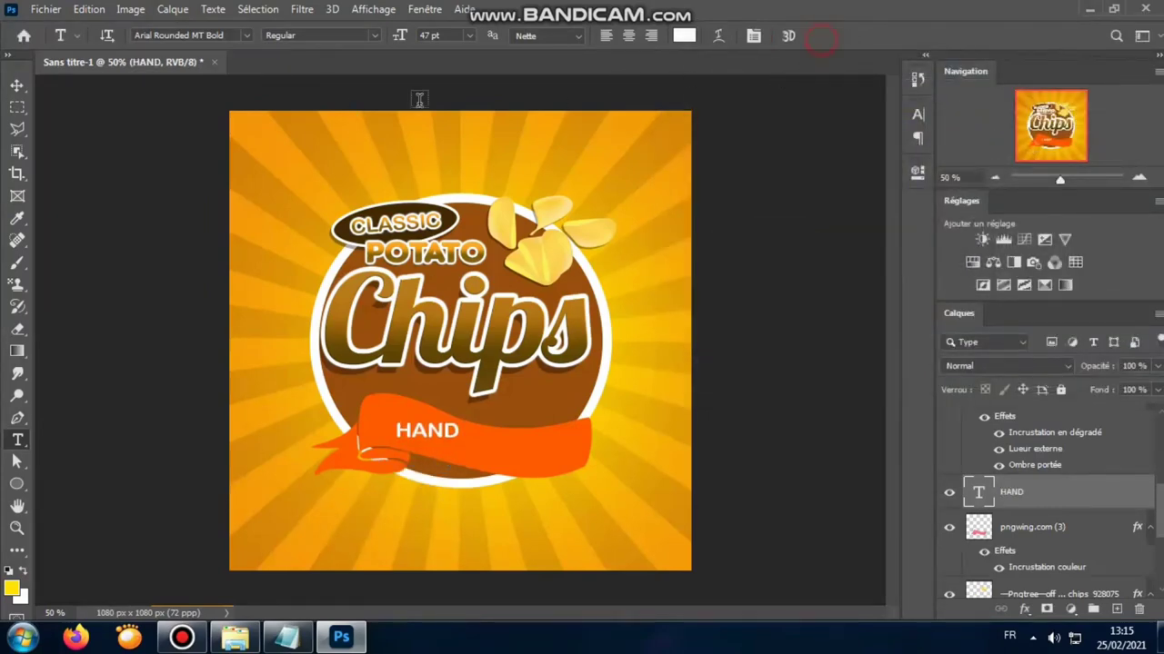
Free-transform HAND to enlarge it and fit it onto the ribbon.
{"action": "left_click", "coordinate": [17, 85]}
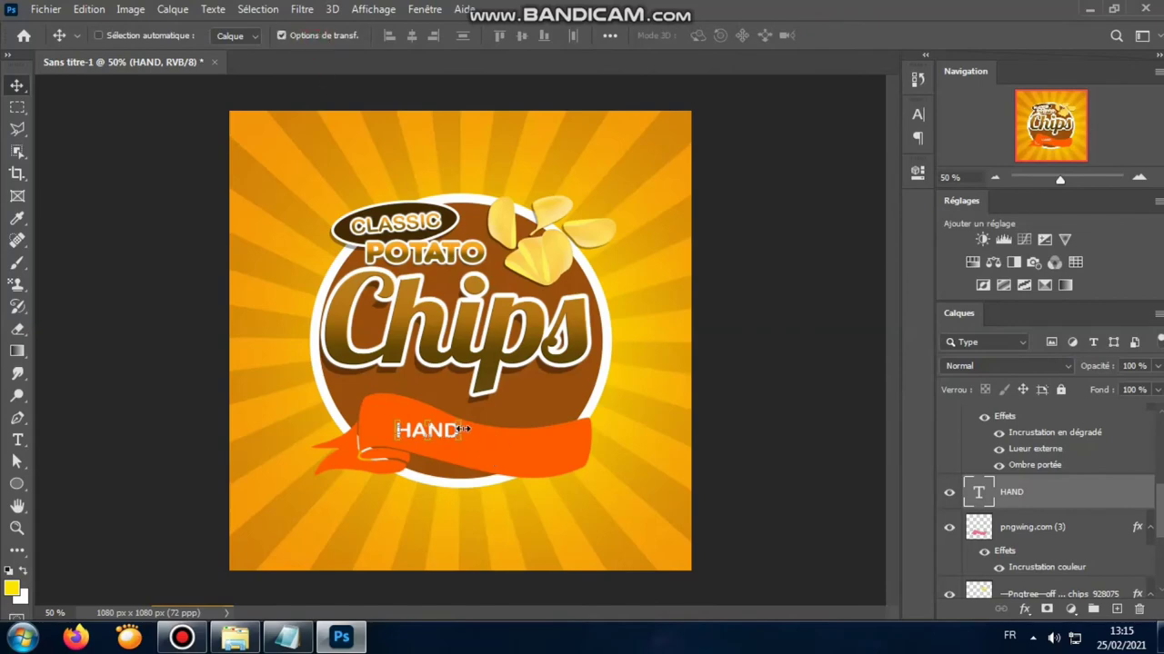
{"action": "left_click_drag", "start_coordinate": [464, 429], "coordinate": [492, 435]}
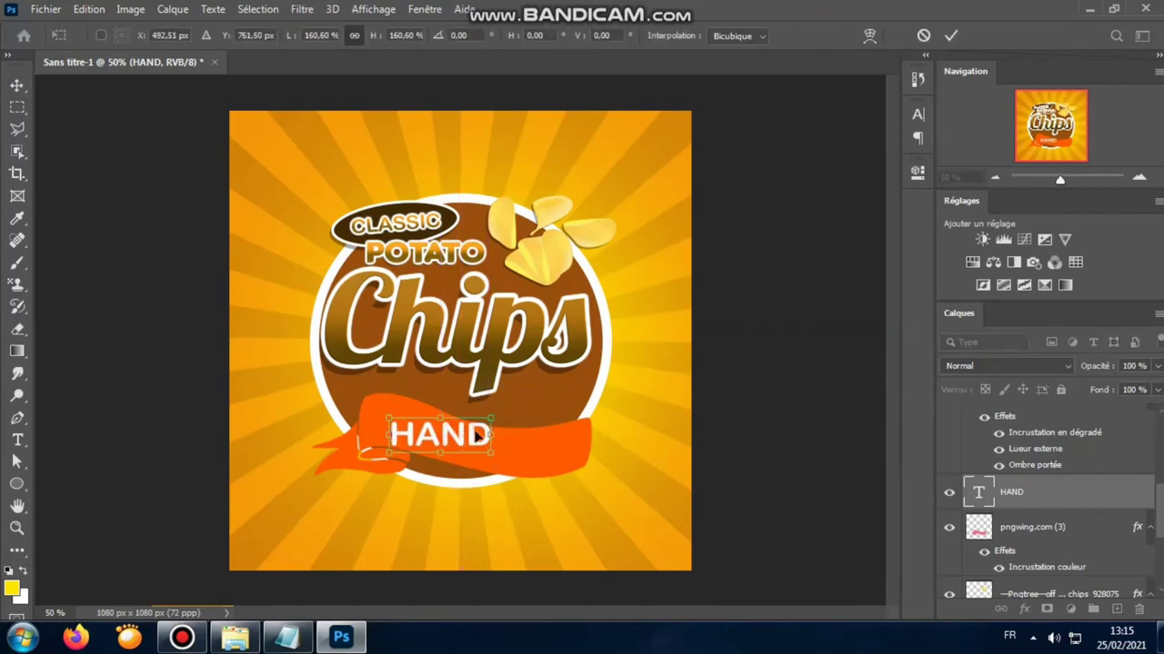
{"action": "mouse_move", "coordinate": [491, 420]}
{"action": "left_mouse_down"}
{"action": "mouse_move", "coordinate": [439, 447]}
{"action": "mouse_move", "coordinate": [432, 408]}
{"action": "left_mouse_up"}
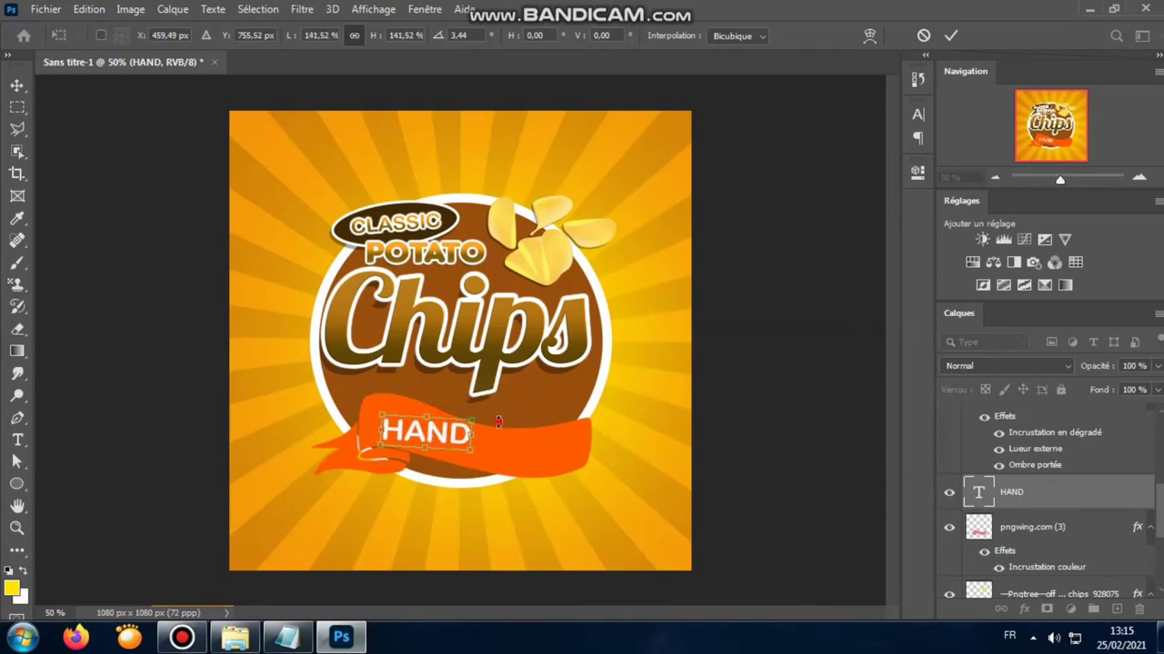
{"action": "left_click_drag", "start_coordinate": [458, 434], "coordinate": [457, 432]}
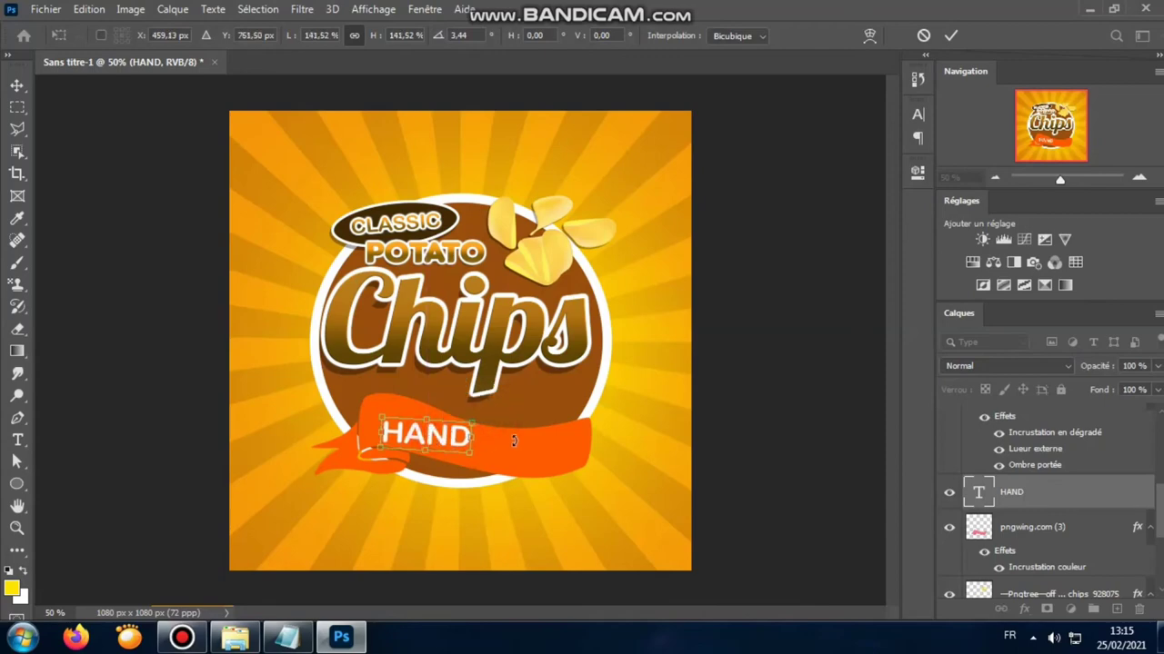
{"action": "left_click", "coordinate": [954, 38]}
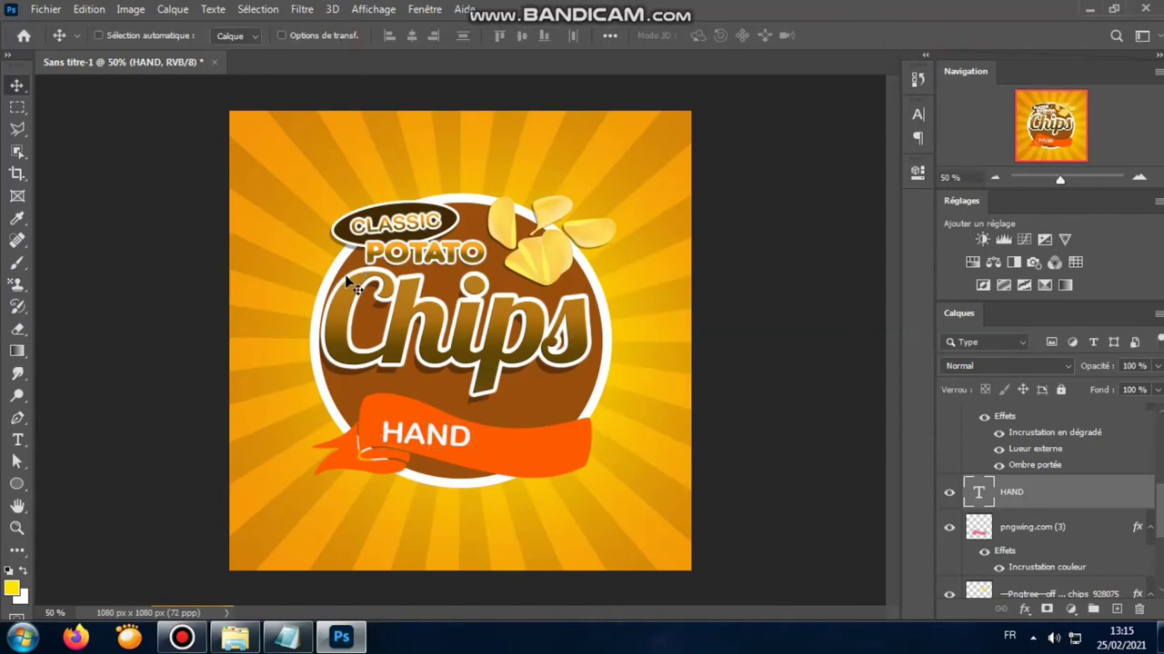
Create a new text layer with the word Cooked copied from the Notepad notes.
{"action": "left_click", "coordinate": [288, 638]}
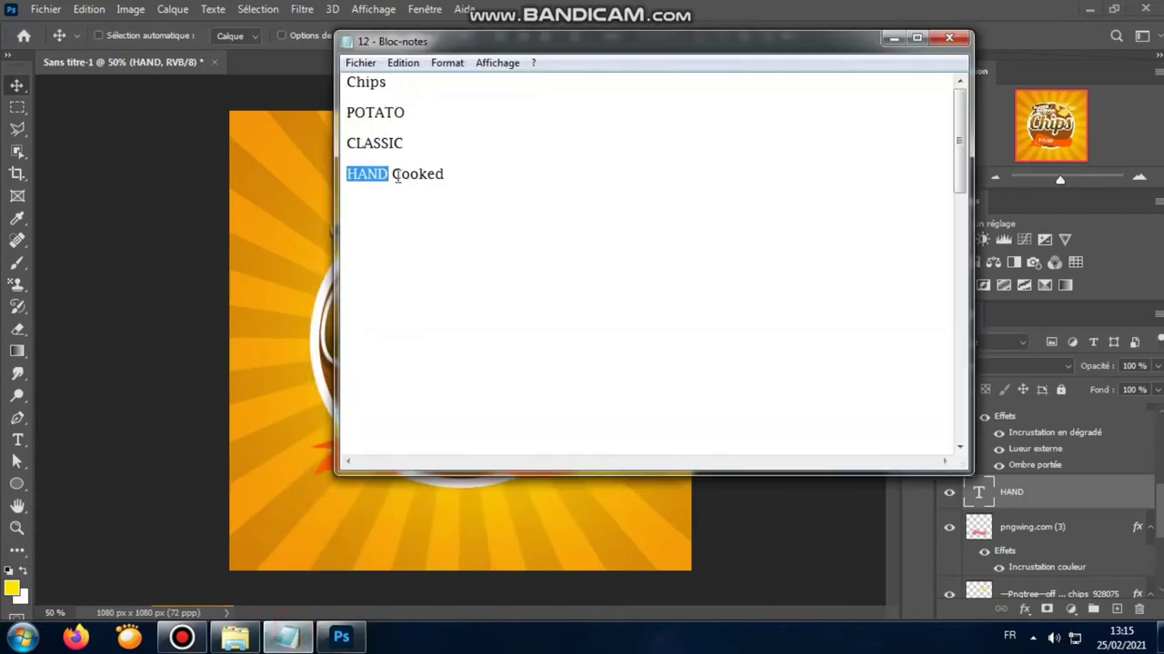
{"action": "left_click_drag", "start_coordinate": [392, 173], "coordinate": [444, 174]}
{"action": "right_click", "coordinate": [442, 173]}
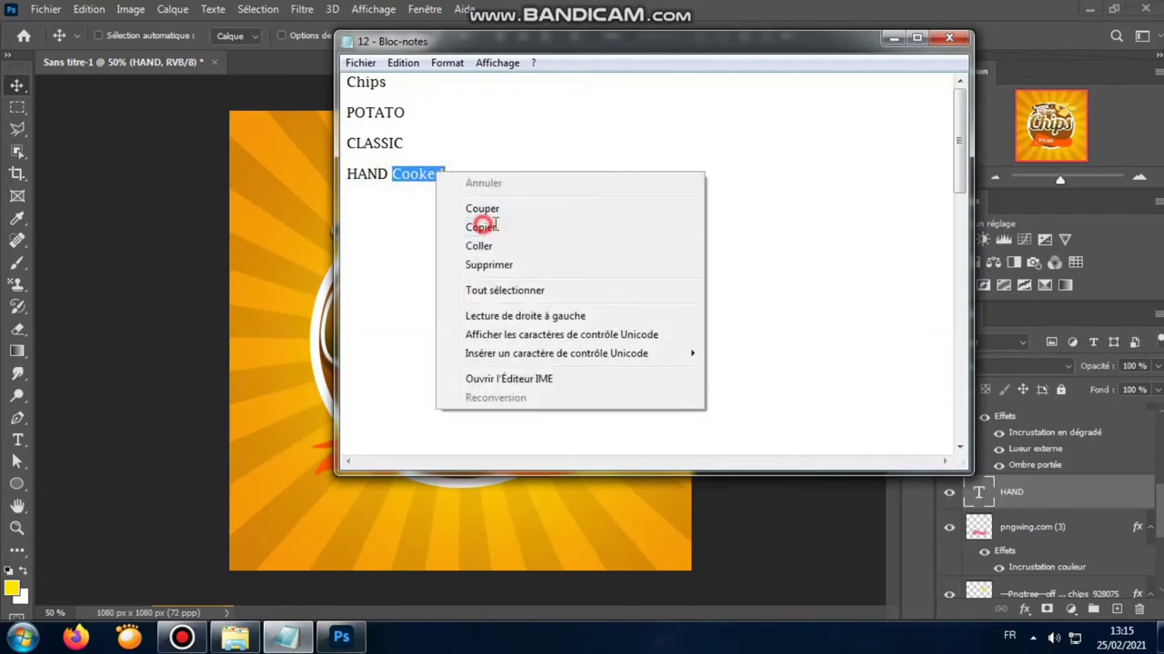
{"action": "left_click", "coordinate": [495, 225]}
{"action": "left_click", "coordinate": [893, 37]}
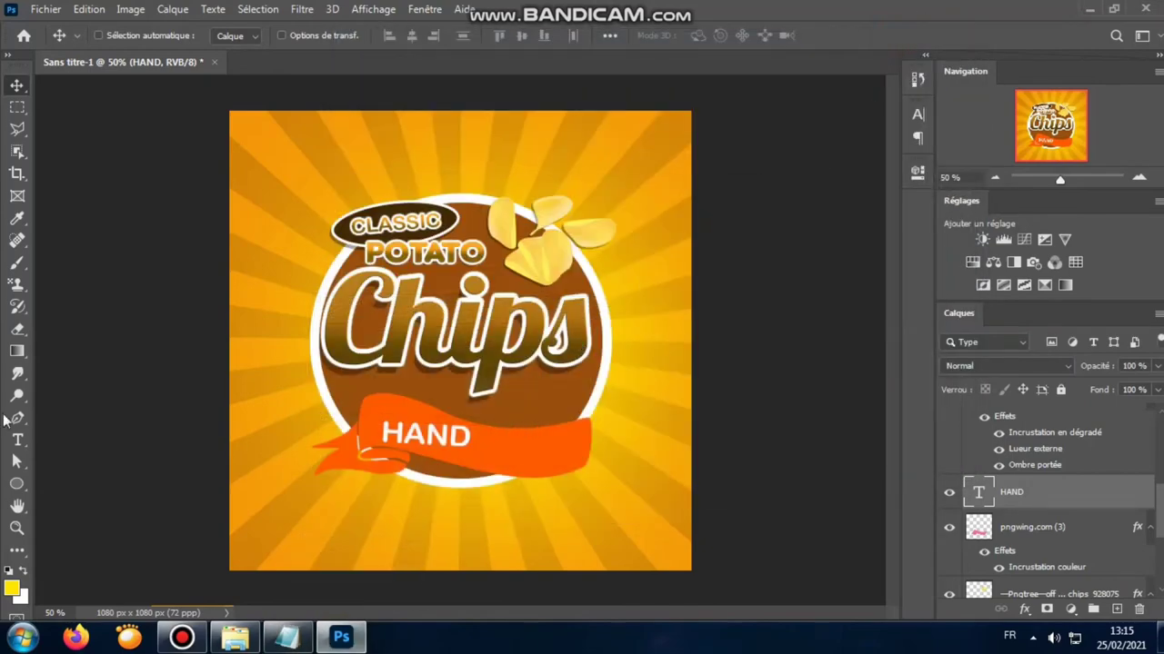
{"action": "left_click", "coordinate": [16, 440]}
{"action": "left_click", "coordinate": [501, 446]}
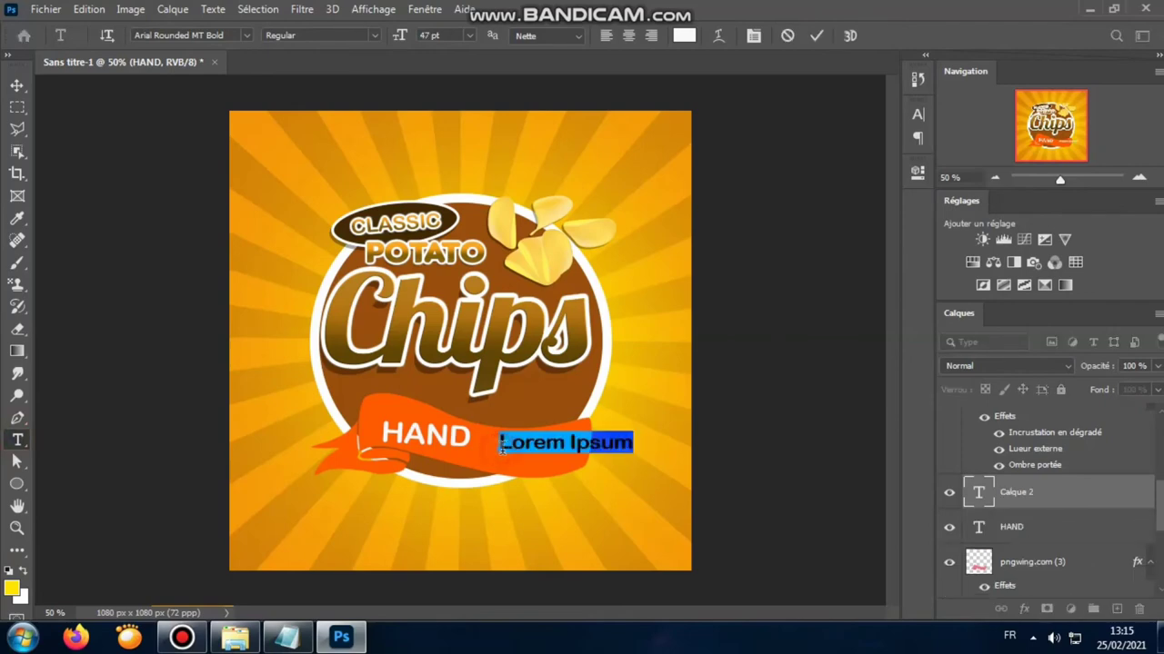
{"action": "right_click", "coordinate": [502, 448]}
{"action": "left_click", "coordinate": [545, 176]}
{"action": "type", "text": "Cooked"}
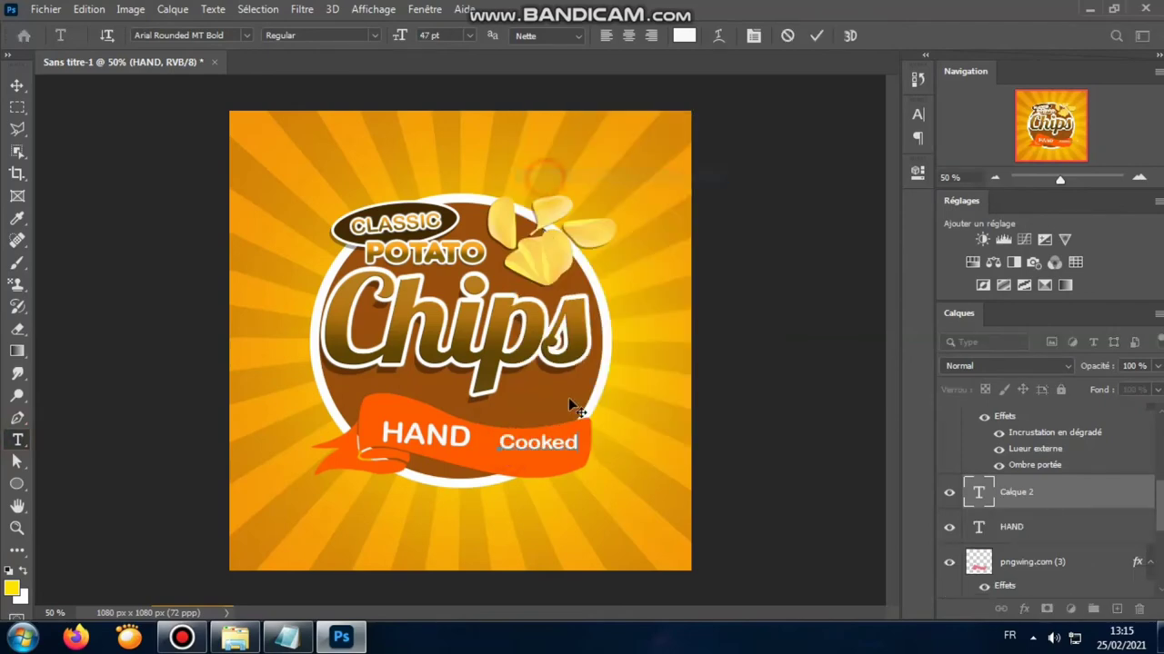
Position Cooked next to HAND and raise its font size to 59 pt.
{"action": "left_click_drag", "start_coordinate": [521, 459], "coordinate": [507, 461]}
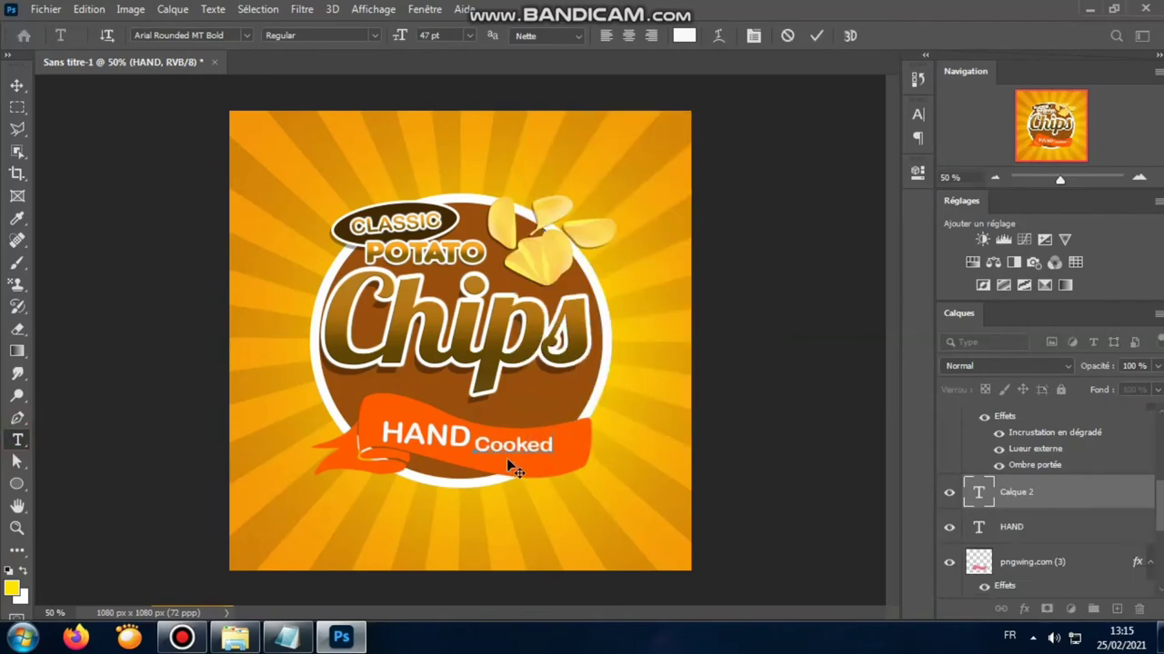
{"action": "left_click_drag", "start_coordinate": [400, 41], "coordinate": [403, 41]}
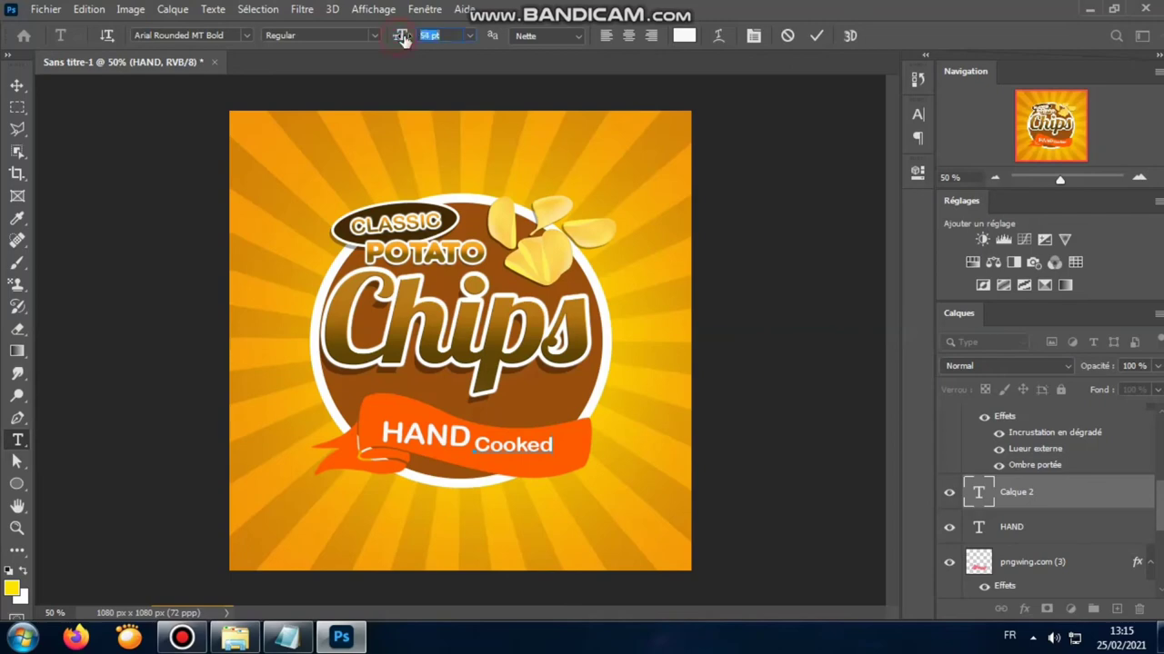
{"action": "double_click", "coordinate": [526, 444]}
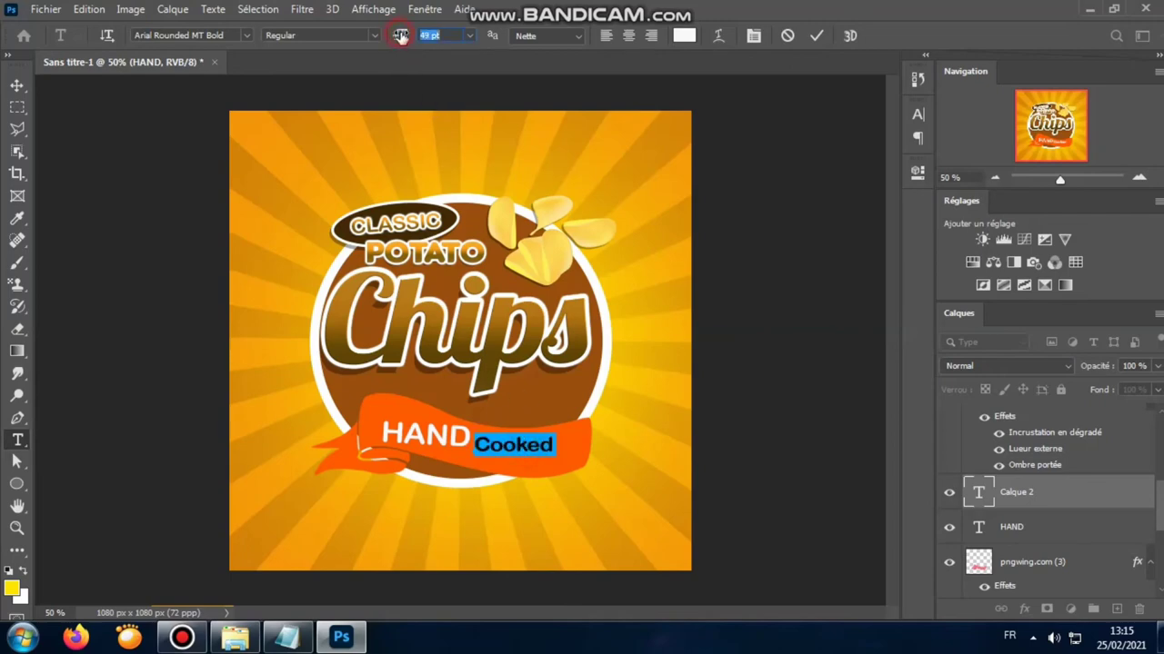
{"action": "left_click_drag", "start_coordinate": [397, 43], "coordinate": [413, 41]}
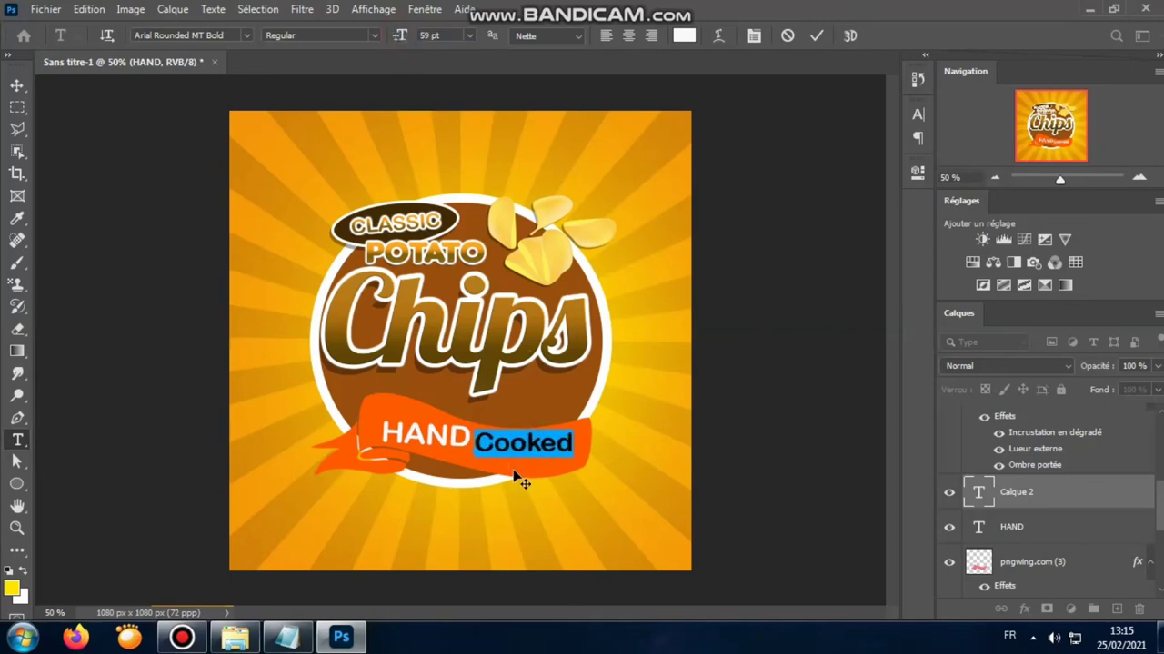
{"action": "left_click_drag", "start_coordinate": [513, 474], "coordinate": [516, 478]}
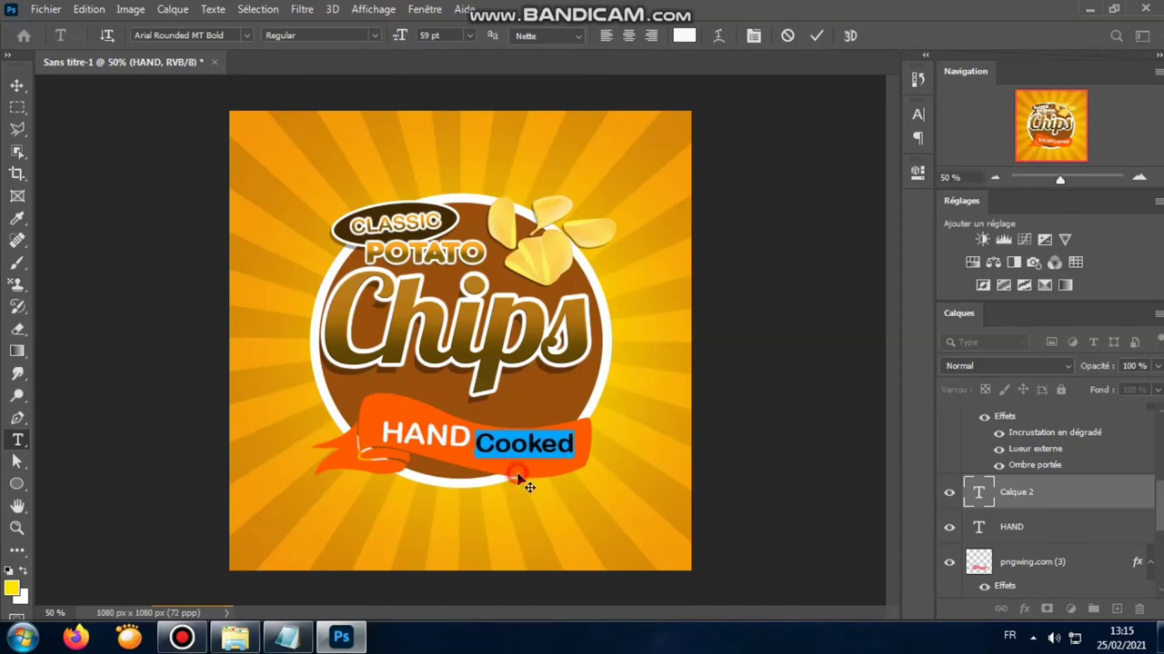
{"action": "left_click", "coordinate": [813, 37]}
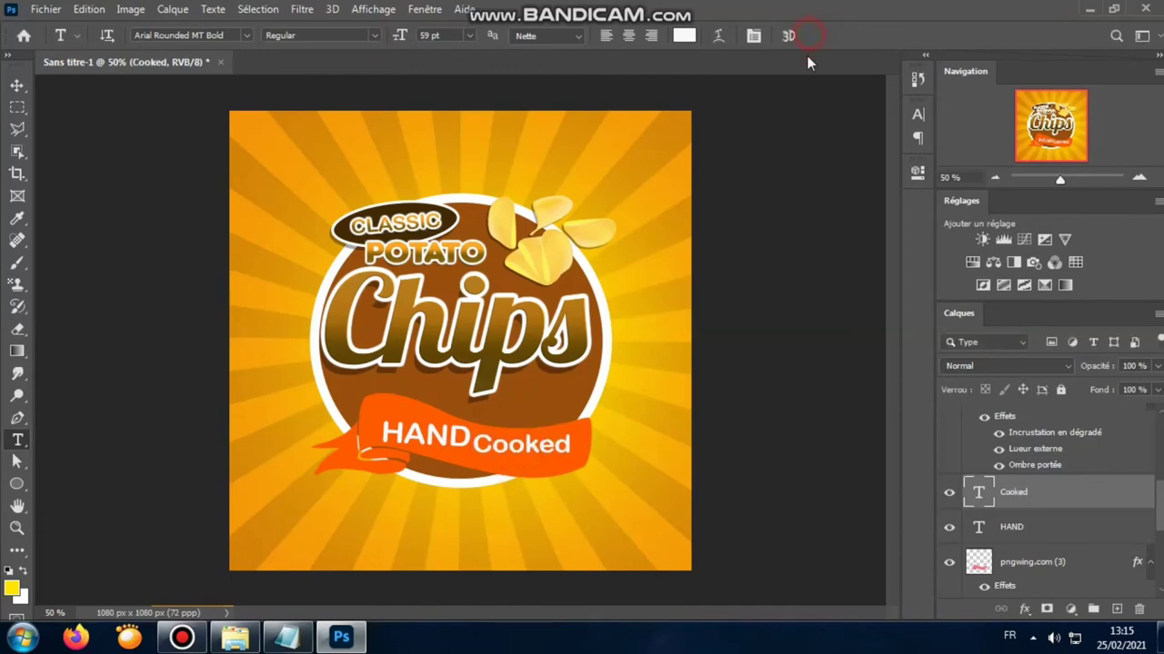
Rotate Cooked slightly to follow the ribbon and nudge it into place.
{"action": "left_click", "coordinate": [17, 87]}
{"action": "left_click", "coordinate": [280, 35]}
{"action": "left_click", "coordinate": [586, 435]}
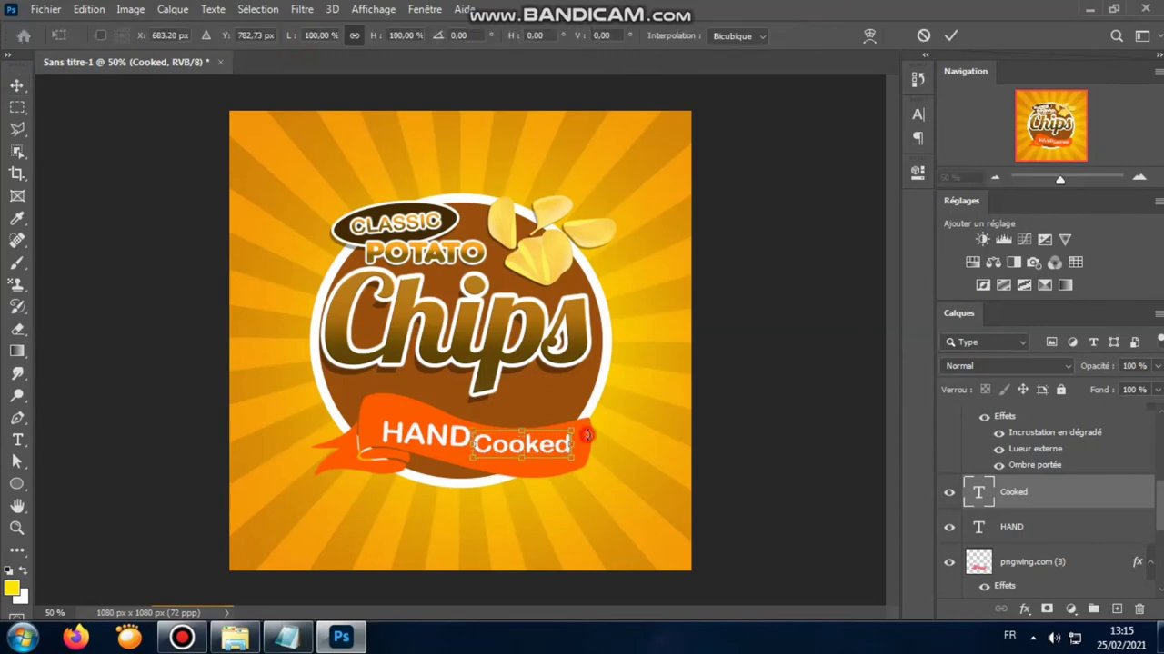
{"action": "left_click_drag", "start_coordinate": [586, 435], "coordinate": [594, 429]}
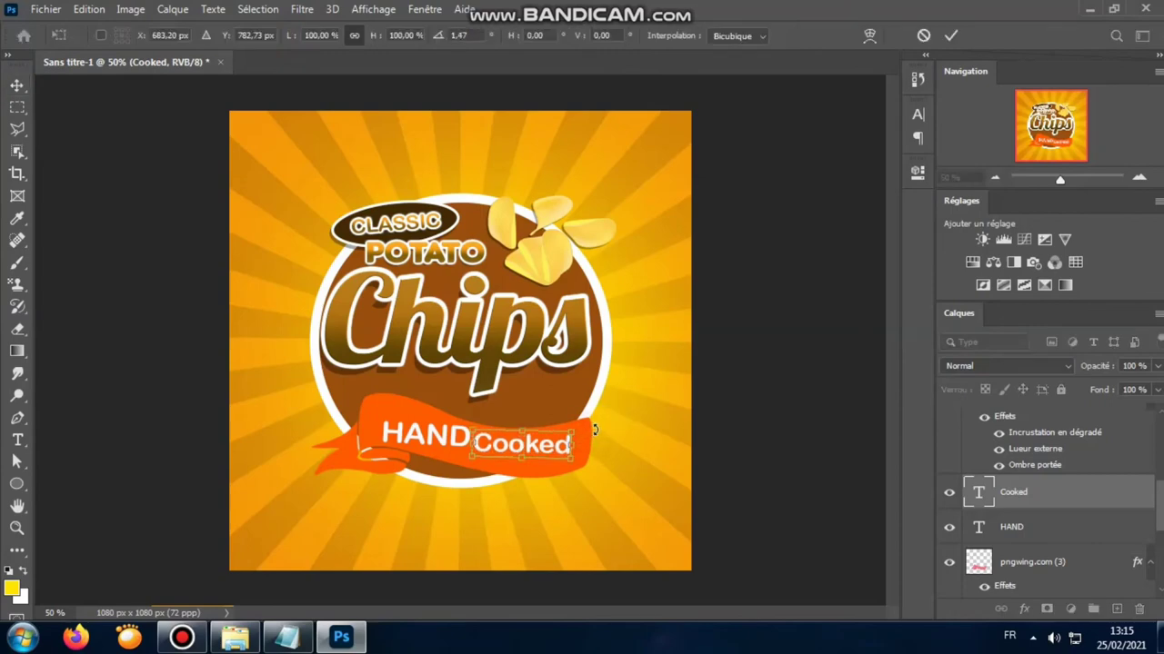
{"action": "left_click", "coordinate": [949, 36]}
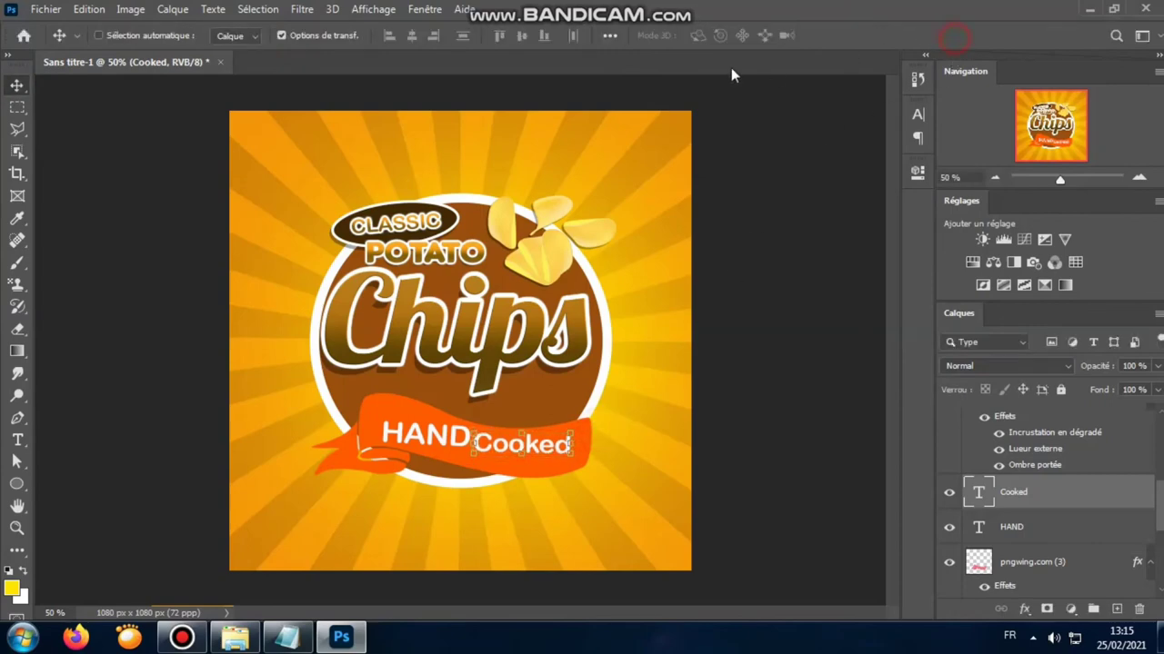
{"action": "left_click", "coordinate": [318, 36]}
{"action": "left_click_drag", "start_coordinate": [548, 446], "coordinate": [553, 448]}
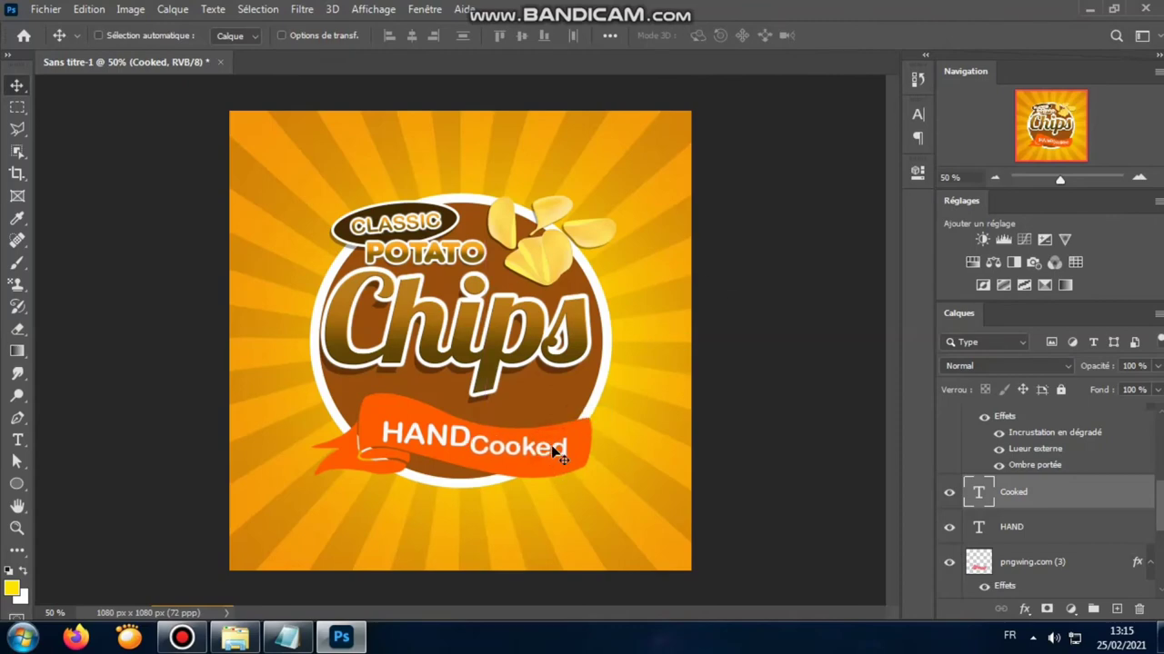
Nudge Cooked right and shrink HAND's font size to about 63 pt.
{"action": "left_click", "coordinate": [17, 440]}
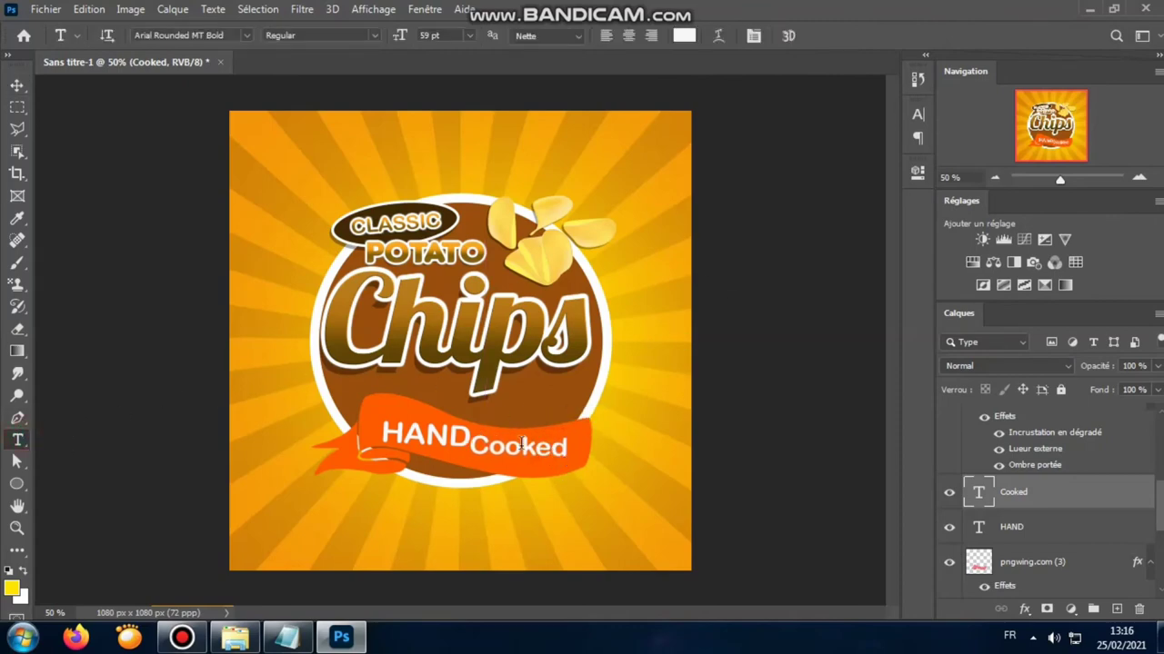
{"action": "left_click", "coordinate": [511, 469]}
{"action": "left_click_drag", "start_coordinate": [512, 470], "coordinate": [521, 474]}
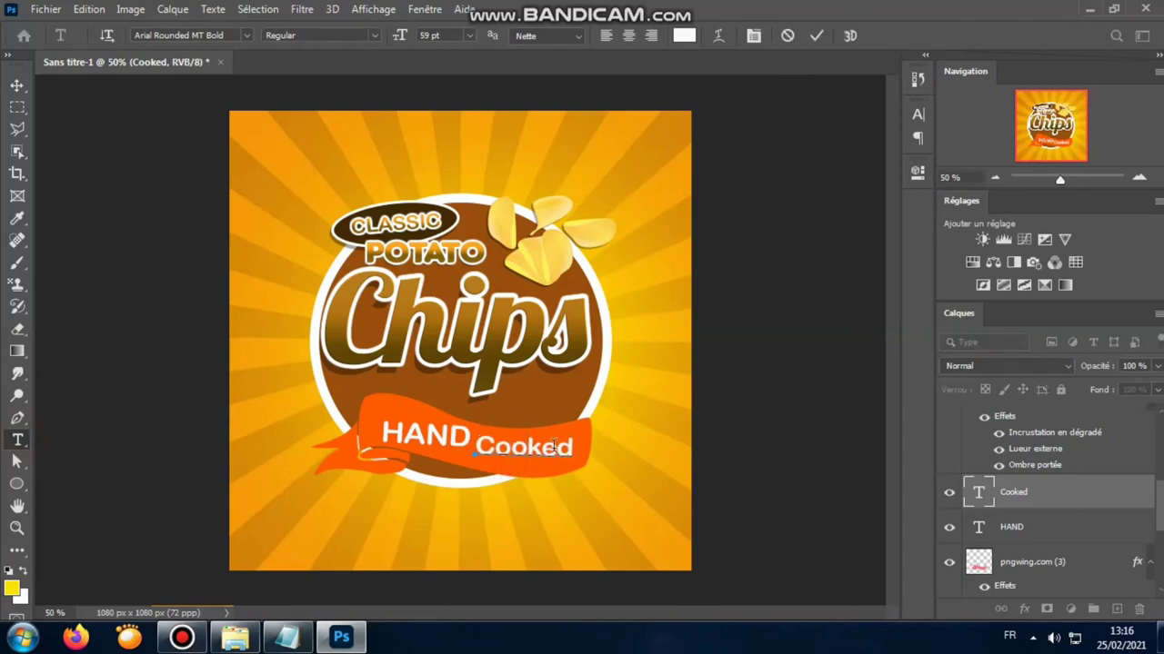
{"action": "left_click", "coordinate": [816, 36]}
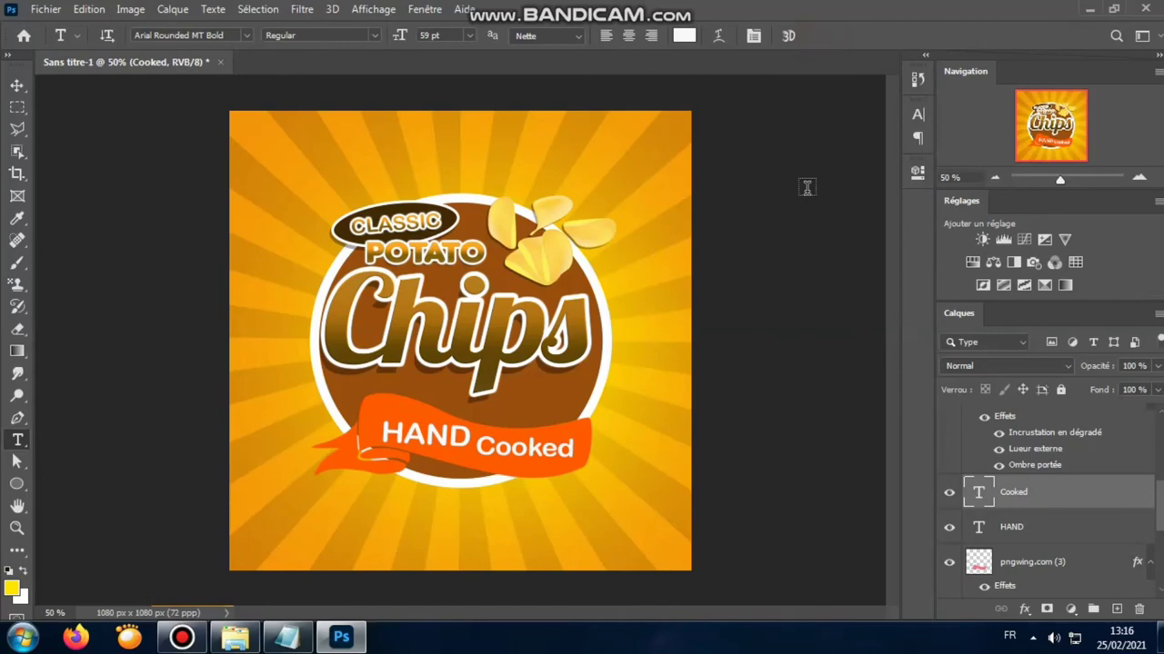
{"action": "double_click", "coordinate": [423, 436]}
{"action": "left_click", "coordinate": [402, 39]}
{"action": "type", "text": "64"}
{"action": "key", "text": "Return"}
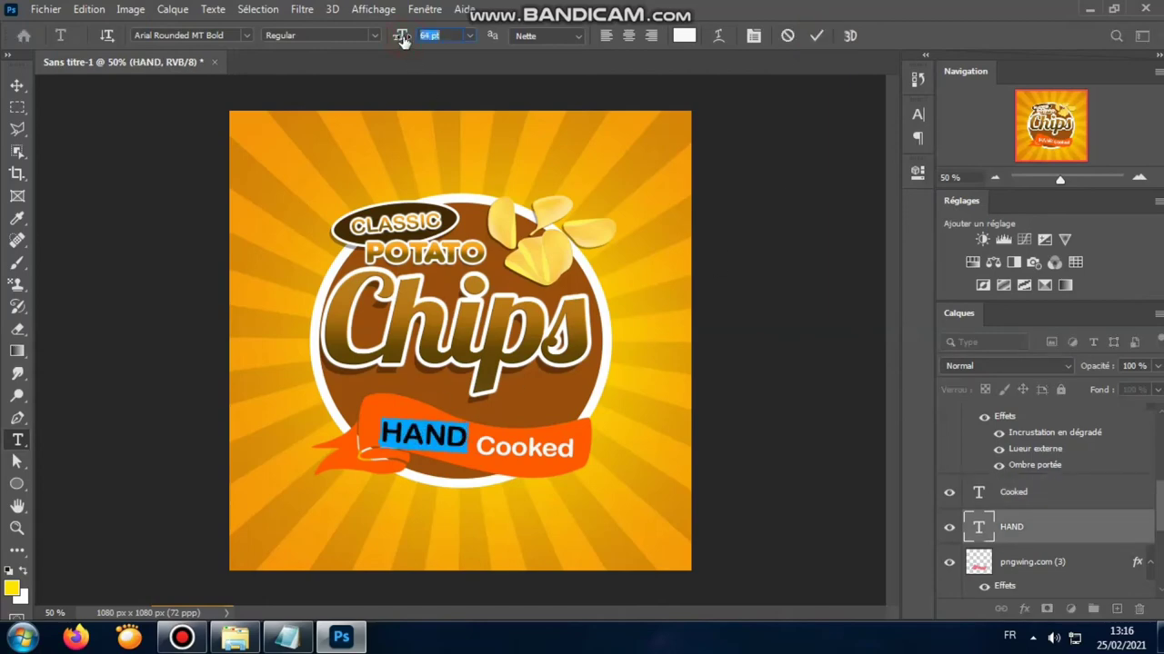
{"action": "key", "text": "Down"}
{"action": "key", "text": "Down"}
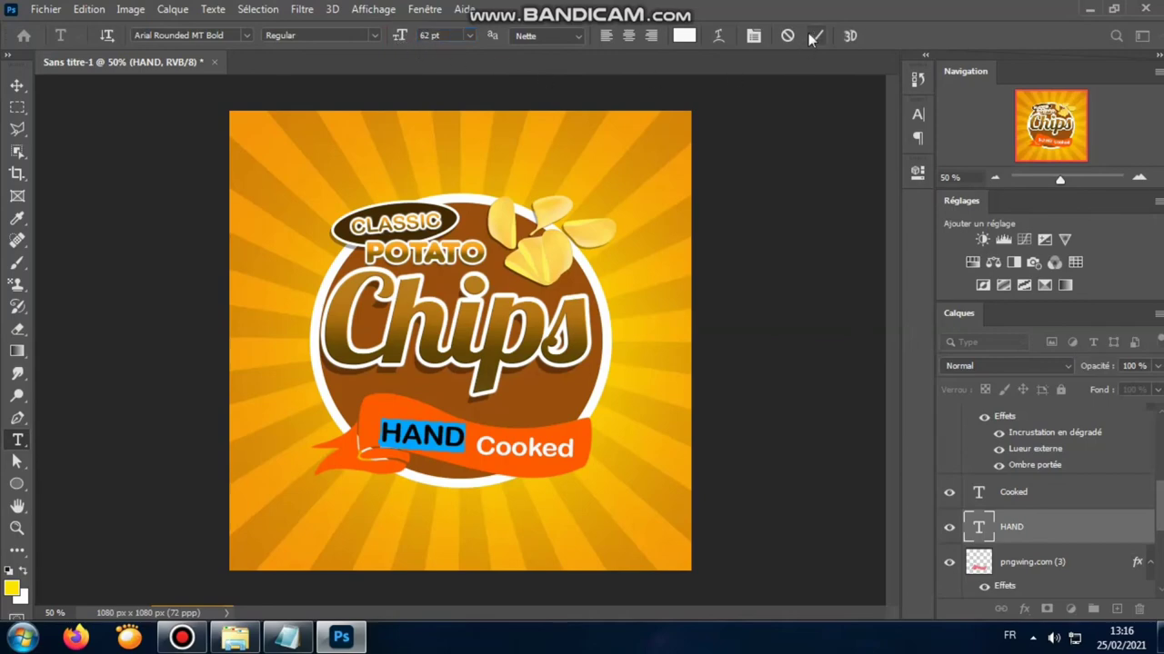
{"action": "left_click", "coordinate": [815, 36]}
Shift Cooked slightly left and enlarge HAND's font size by one point.
{"action": "left_click", "coordinate": [504, 449]}
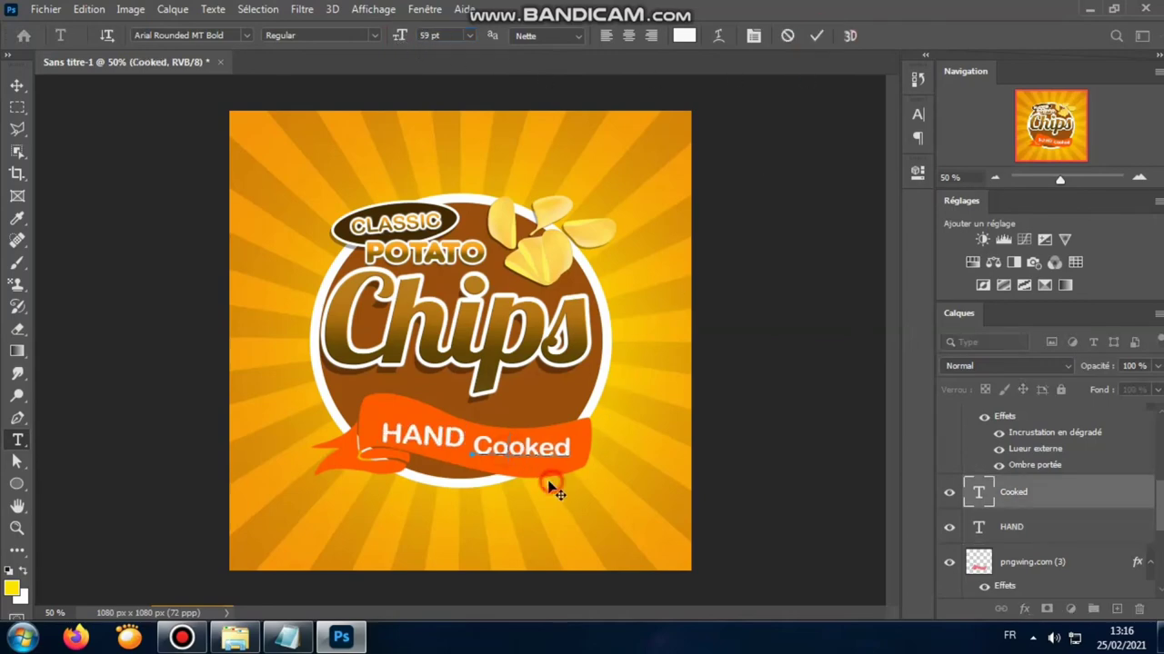
{"action": "left_click_drag", "start_coordinate": [550, 488], "coordinate": [547, 483]}
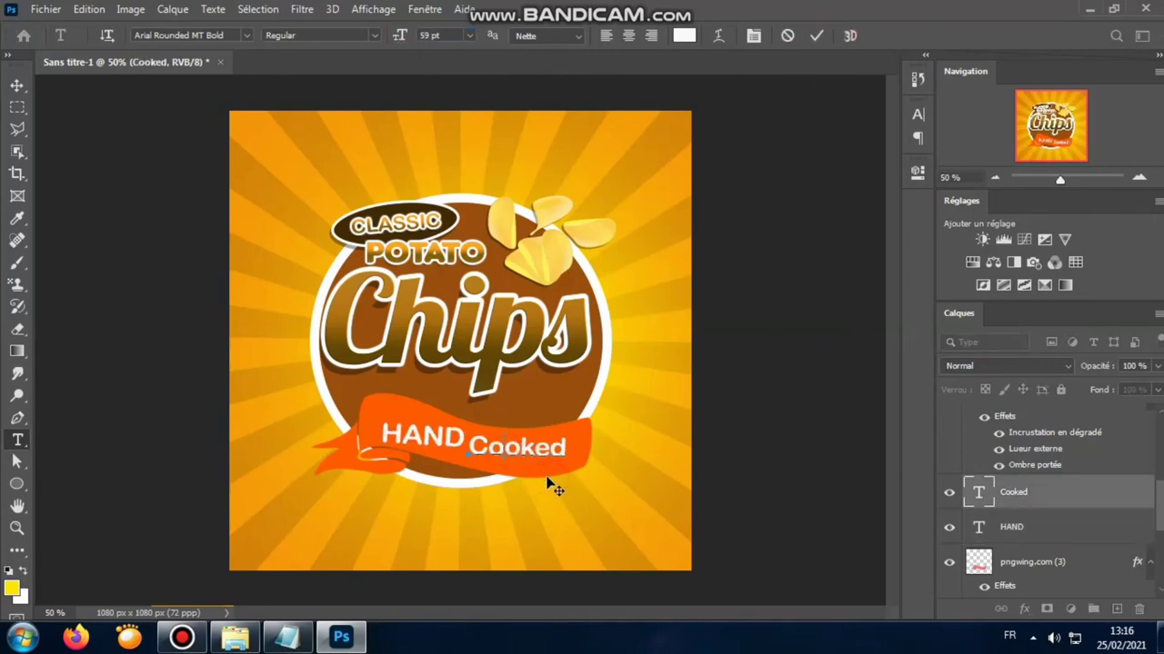
{"action": "left_click", "coordinate": [815, 36]}
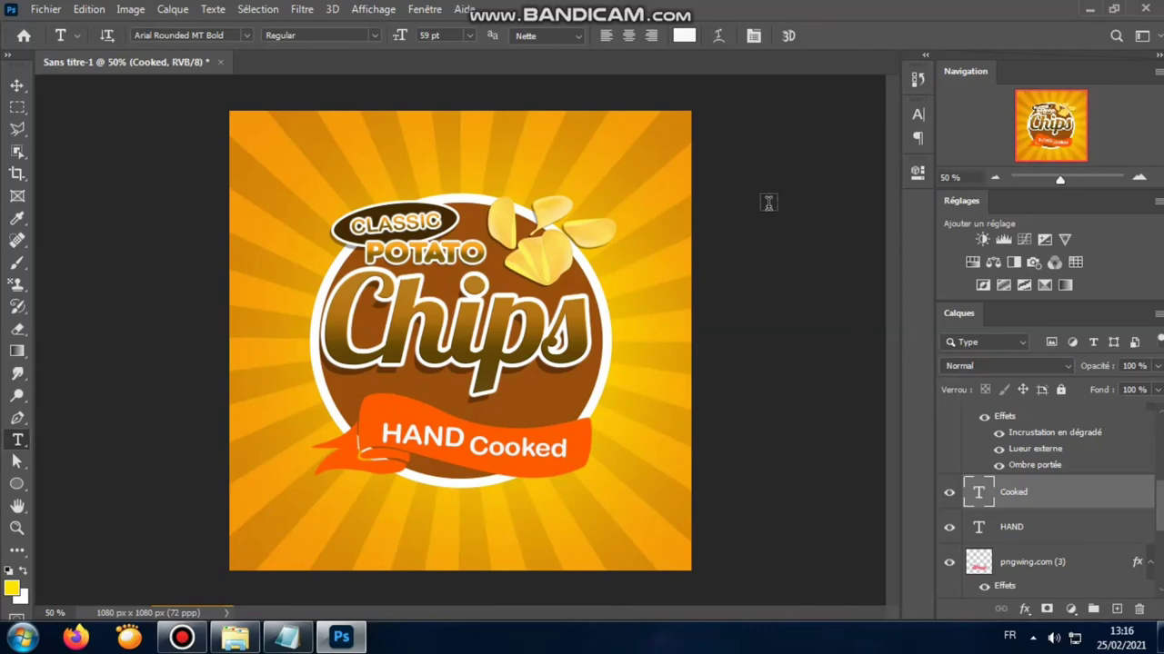
{"action": "double_click", "coordinate": [423, 437]}
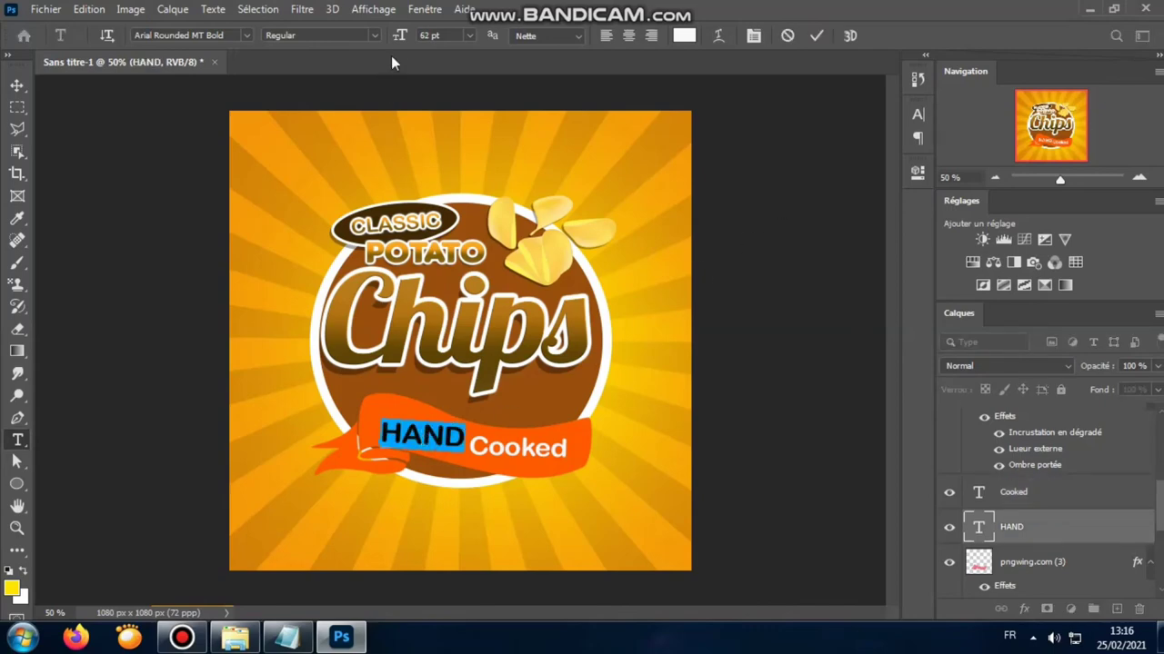
{"action": "left_click_drag", "start_coordinate": [399, 36], "coordinate": [403, 37]}
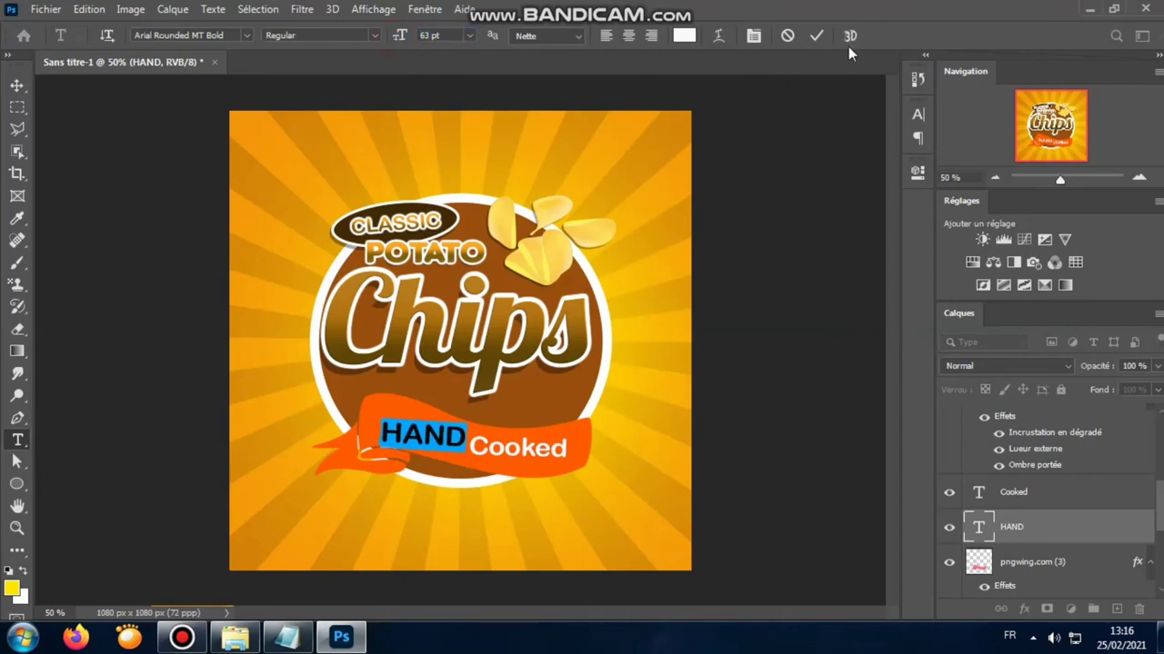
{"action": "left_click", "coordinate": [816, 35]}
Rotate HAND and Cooked slightly so both follow the ribbon's slope.
{"action": "left_click", "coordinate": [17, 86]}
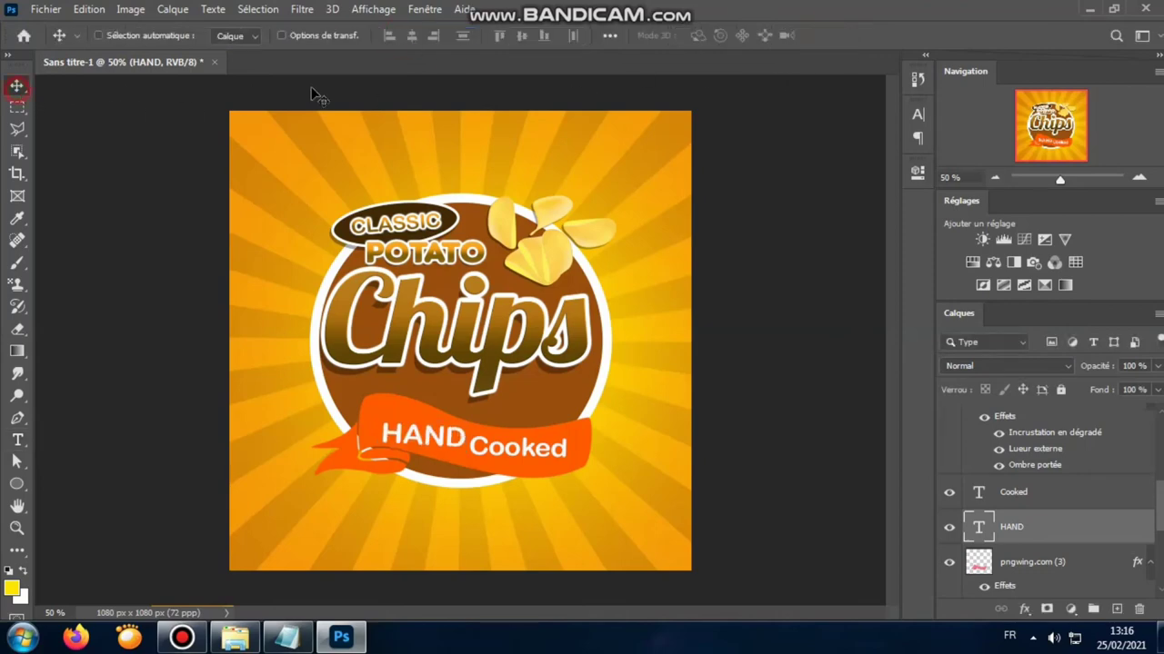
{"action": "left_click", "coordinate": [319, 37]}
{"action": "left_click_drag", "start_coordinate": [369, 419], "coordinate": [462, 442]}
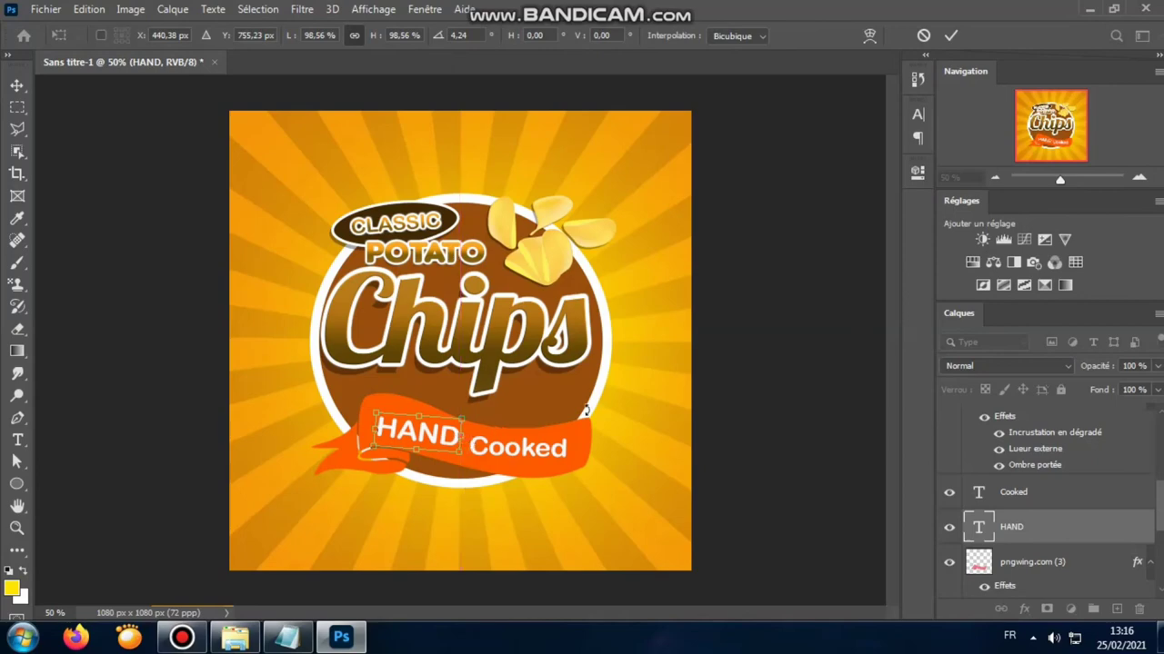
{"action": "left_click", "coordinate": [950, 35]}
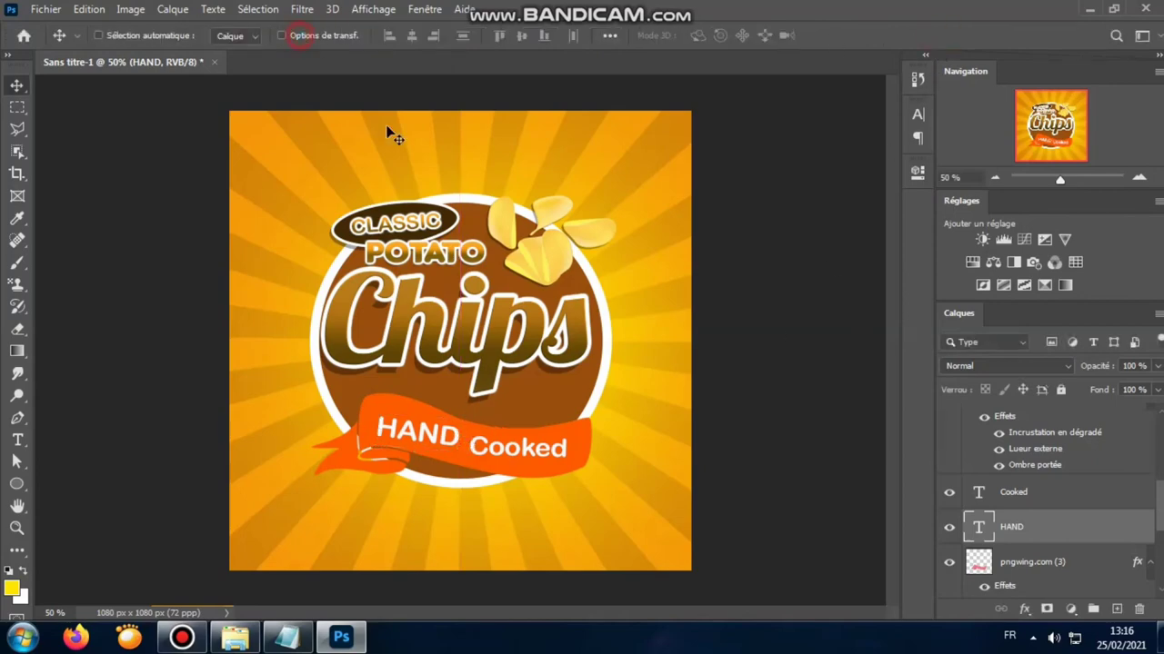
{"action": "left_click", "coordinate": [17, 440]}
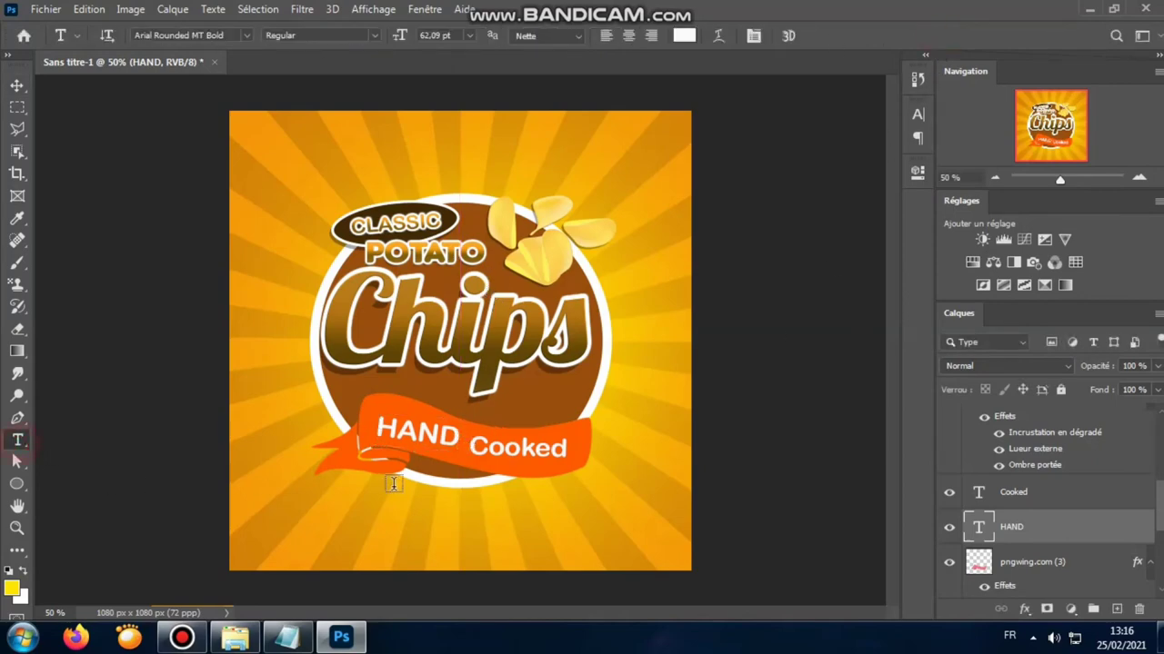
{"action": "left_click", "coordinate": [502, 451]}
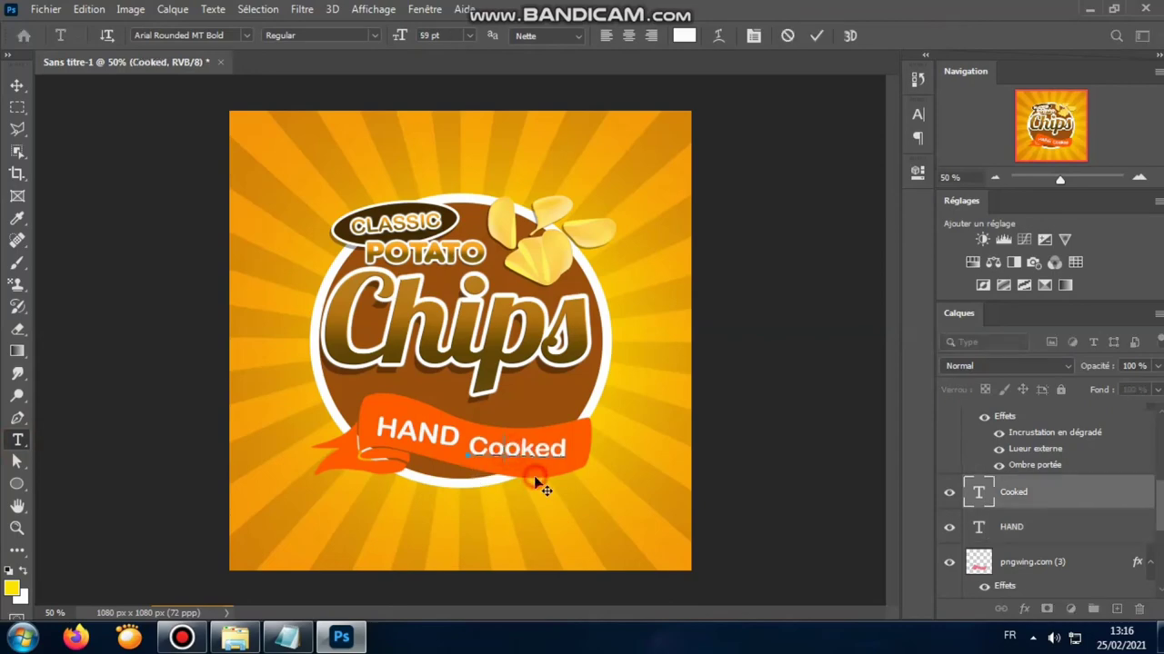
{"action": "left_click", "coordinate": [815, 35]}
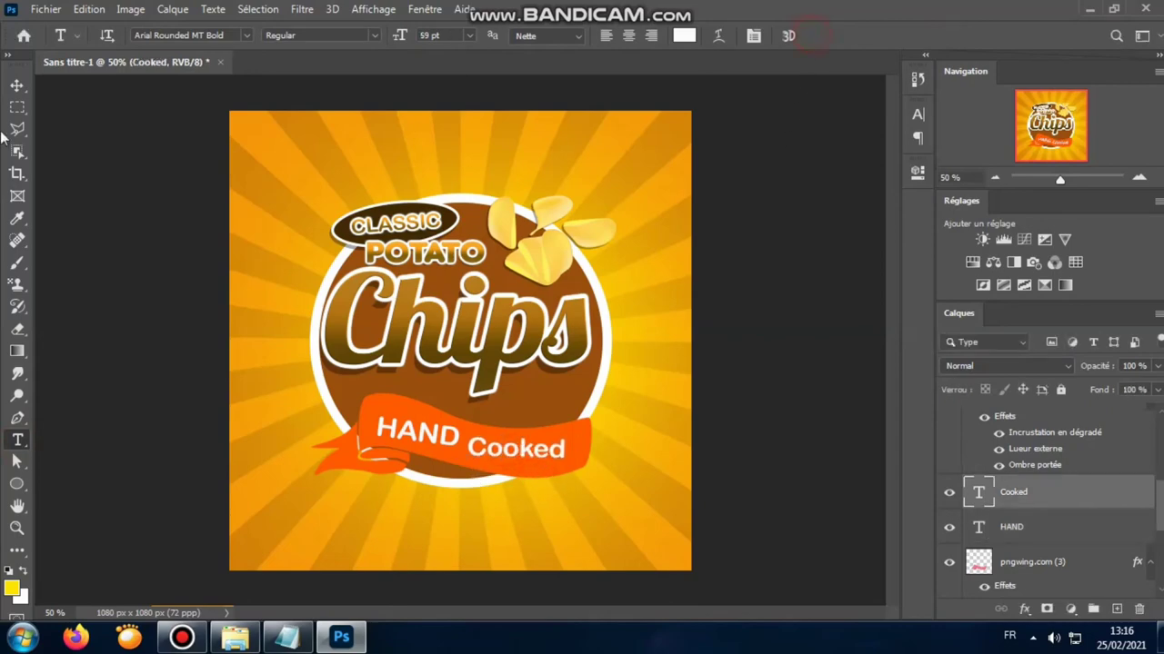
{"action": "left_click", "coordinate": [16, 85]}
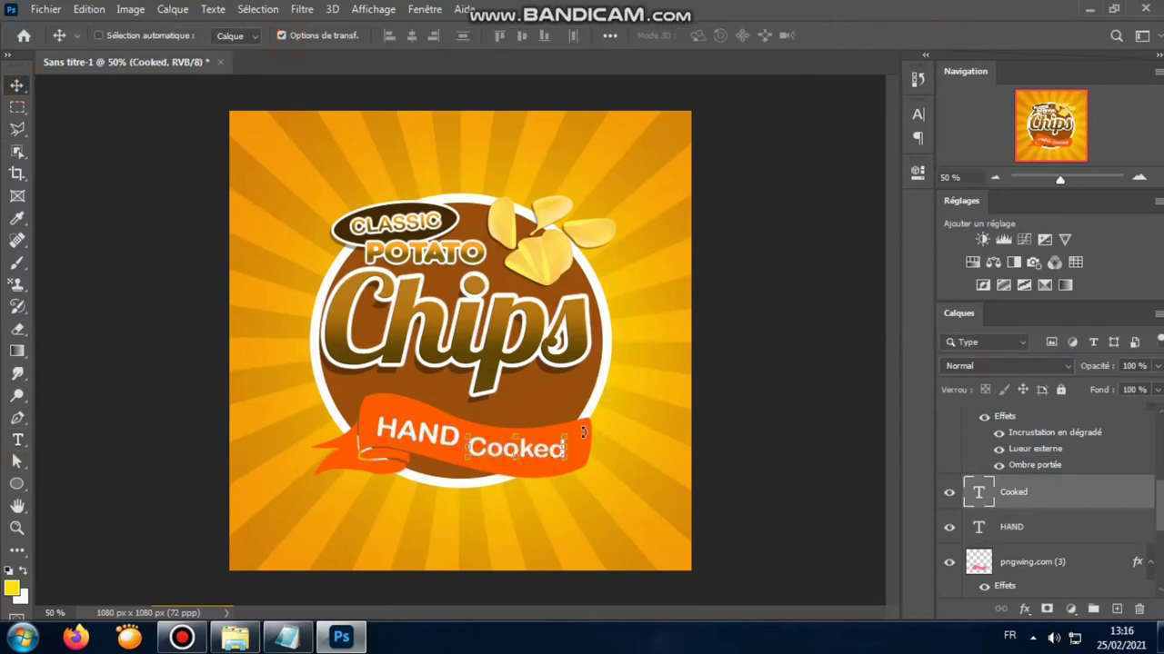
{"action": "left_click_drag", "start_coordinate": [583, 435], "coordinate": [581, 439]}
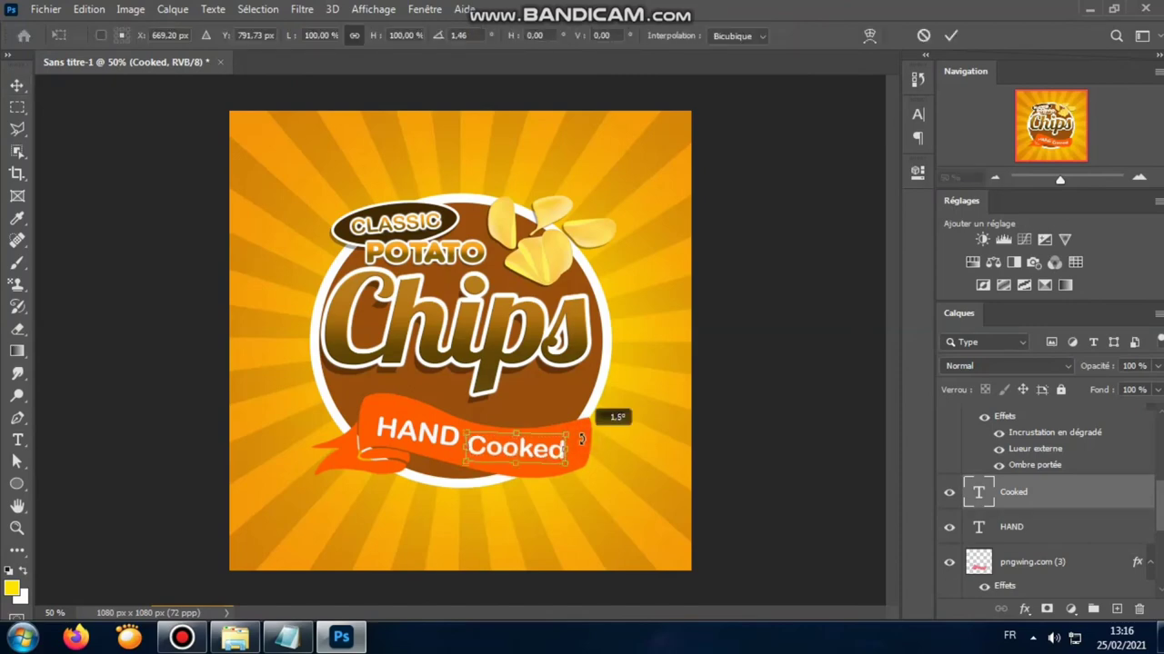
{"action": "left_click", "coordinate": [950, 36]}
{"action": "left_click", "coordinate": [282, 36]}
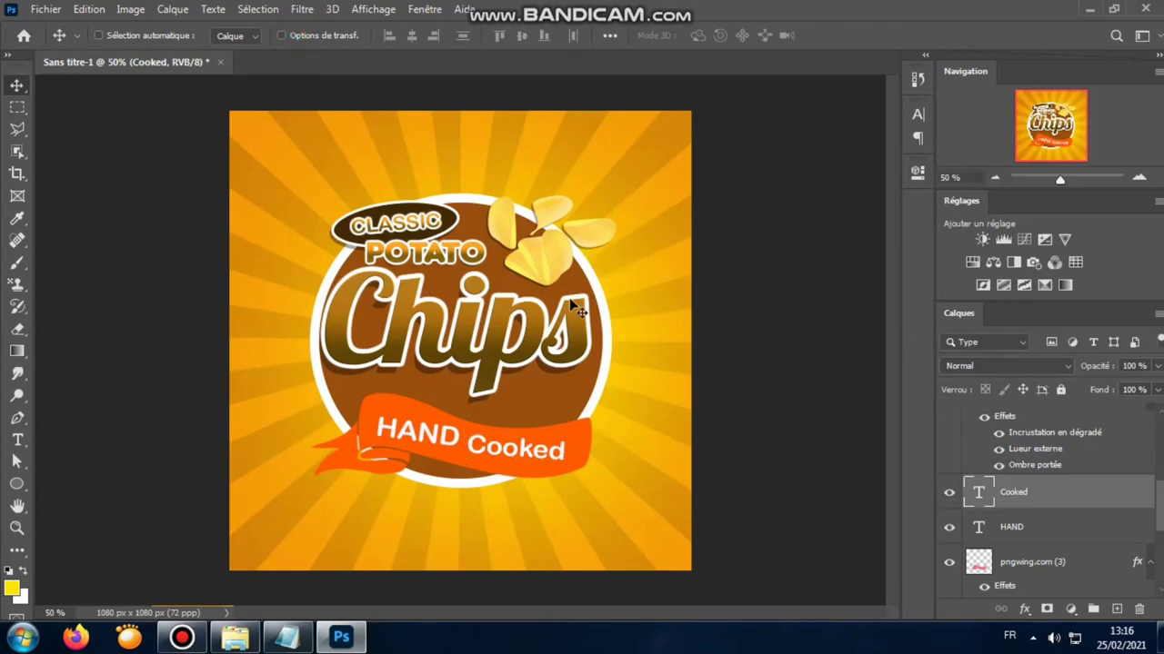
Nudge Cooked slightly left and up, then zoom out to check the whole logo.
{"action": "key", "text": "t"}
{"action": "left_click", "coordinate": [515, 448]}
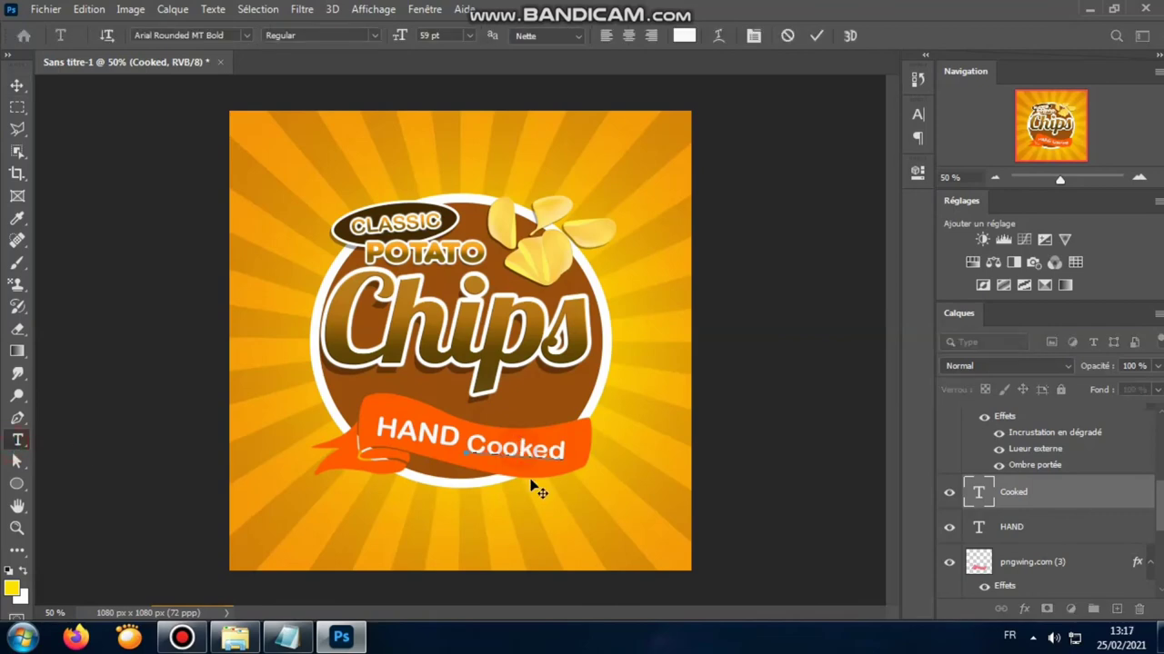
{"action": "left_click_drag", "start_coordinate": [531, 481], "coordinate": [526, 479]}
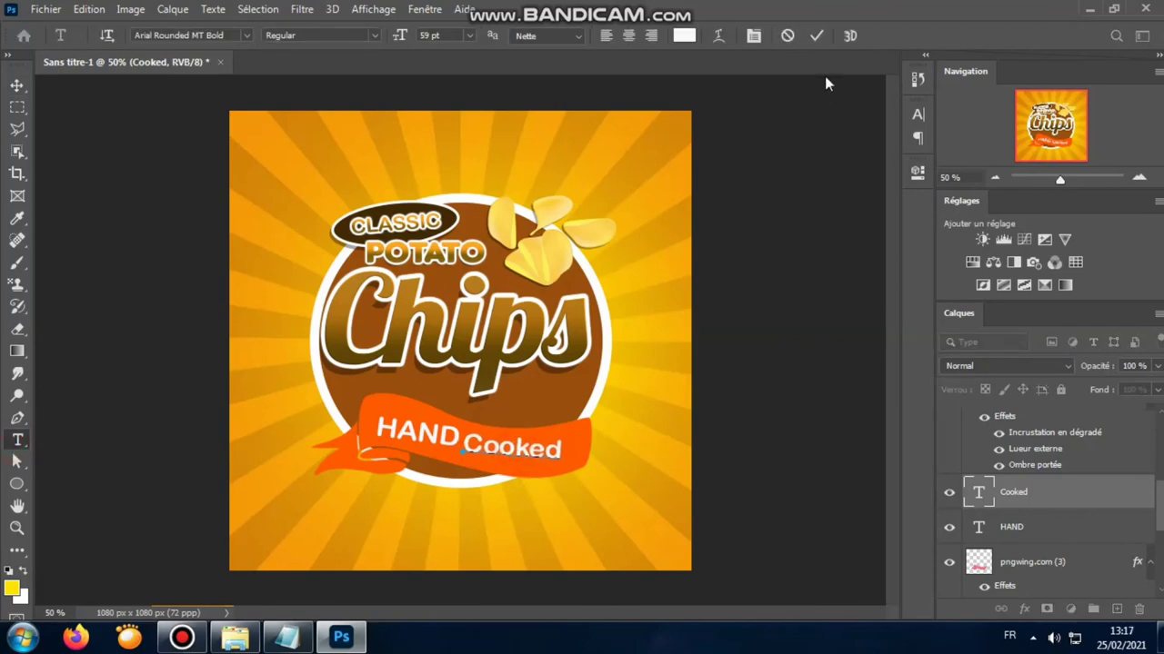
{"action": "left_click", "coordinate": [817, 35]}
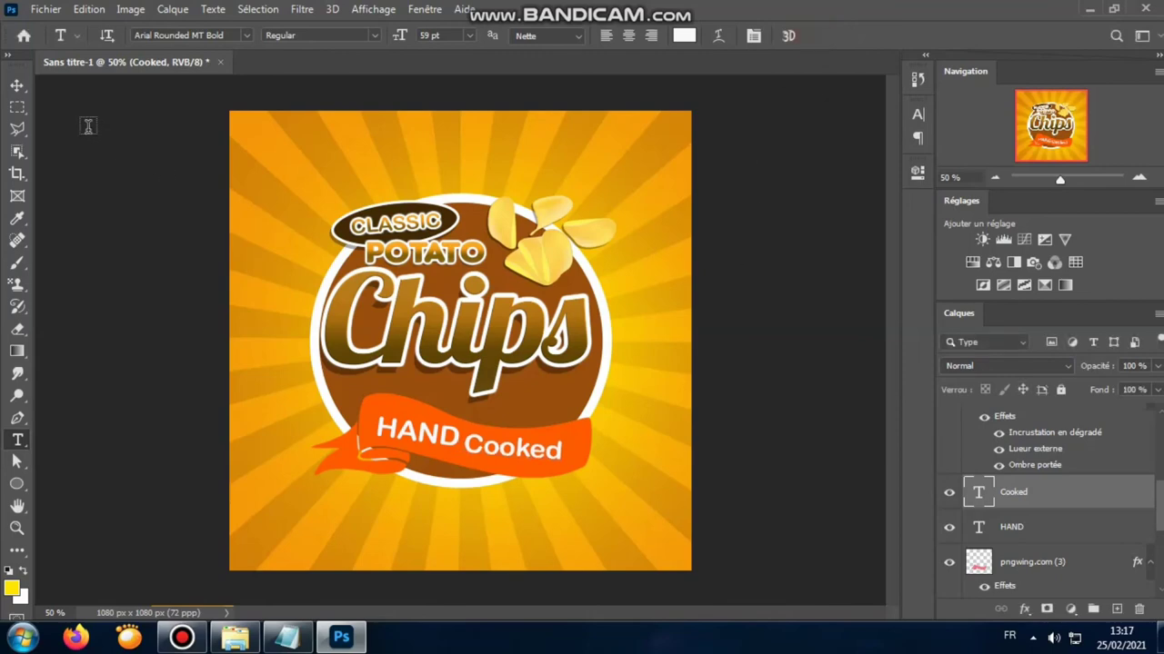
{"action": "left_click", "coordinate": [18, 87]}
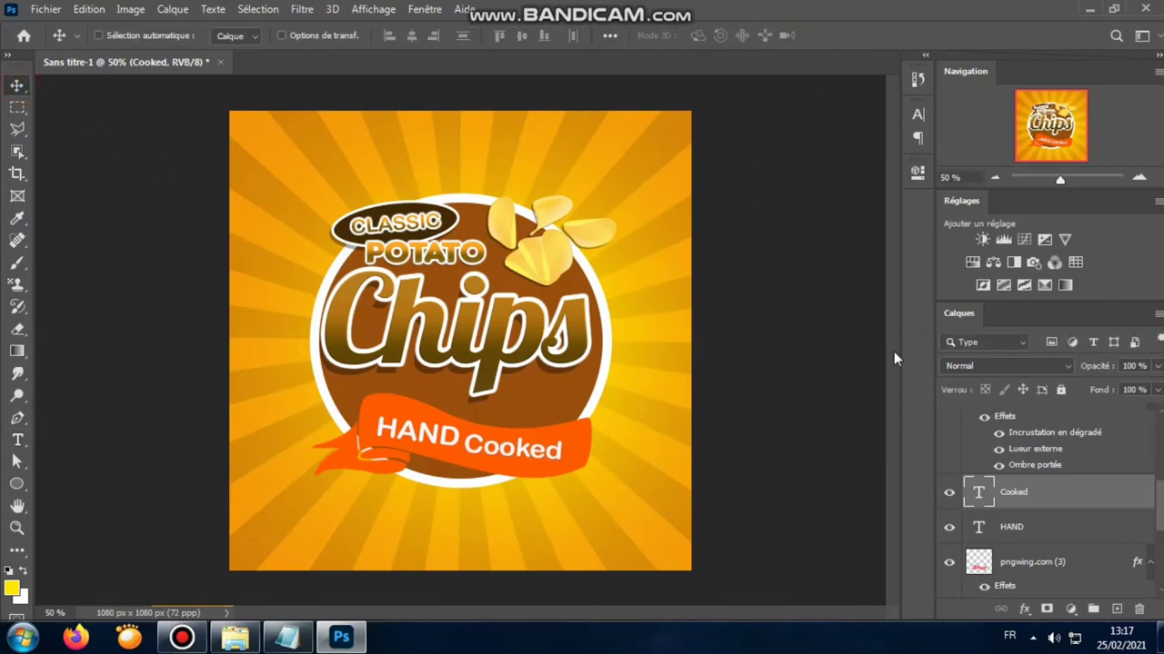
{"action": "key", "text": "ctrl+plus"}
{"action": "key", "text": "ctrl+minus"}
{"action": "key", "text": "ctrl+minus"}
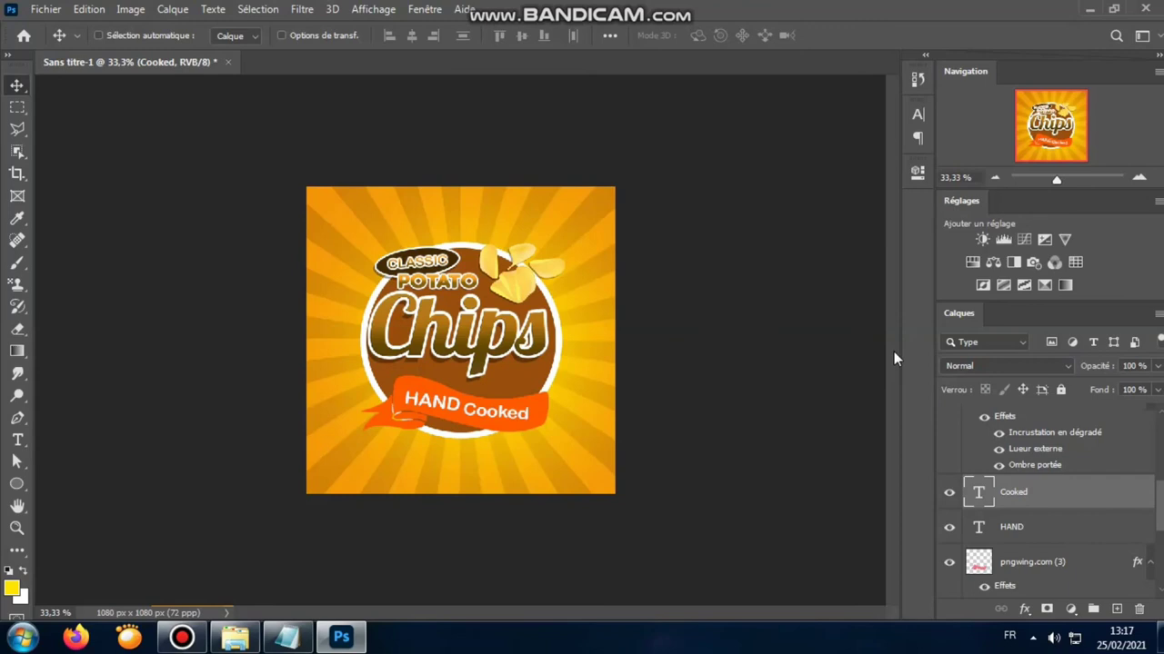
{"action": "key", "text": "ctrl+minus"}
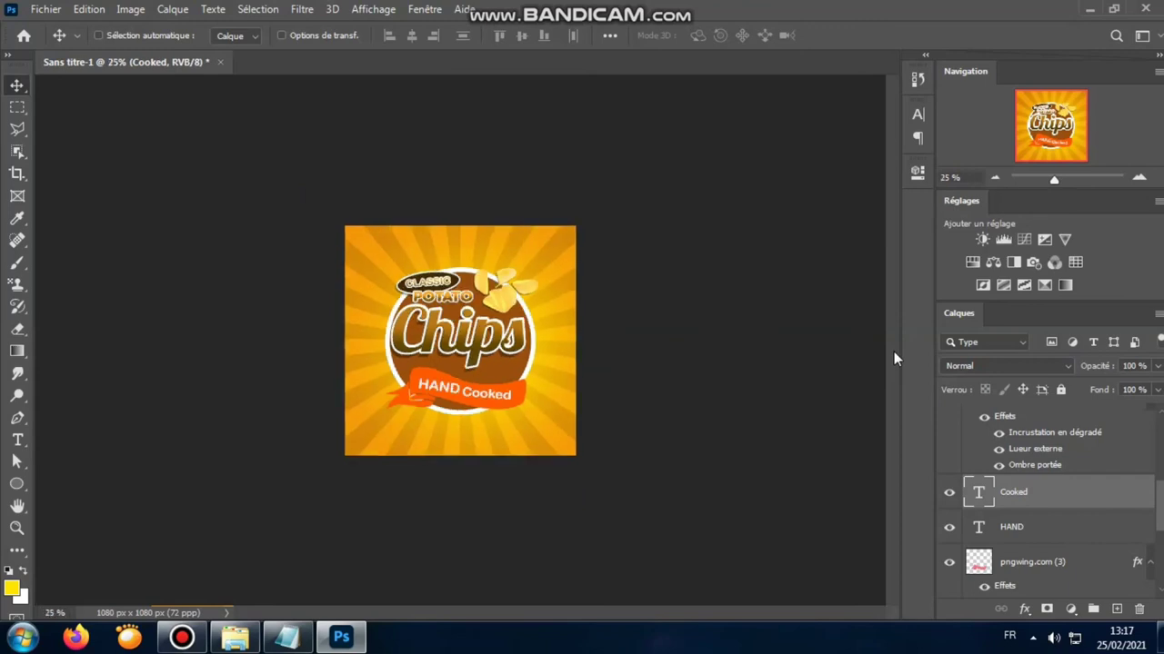
{"action": "key", "text": "ctrl+plus"}
{"action": "key", "text": "ctrl+plus"}
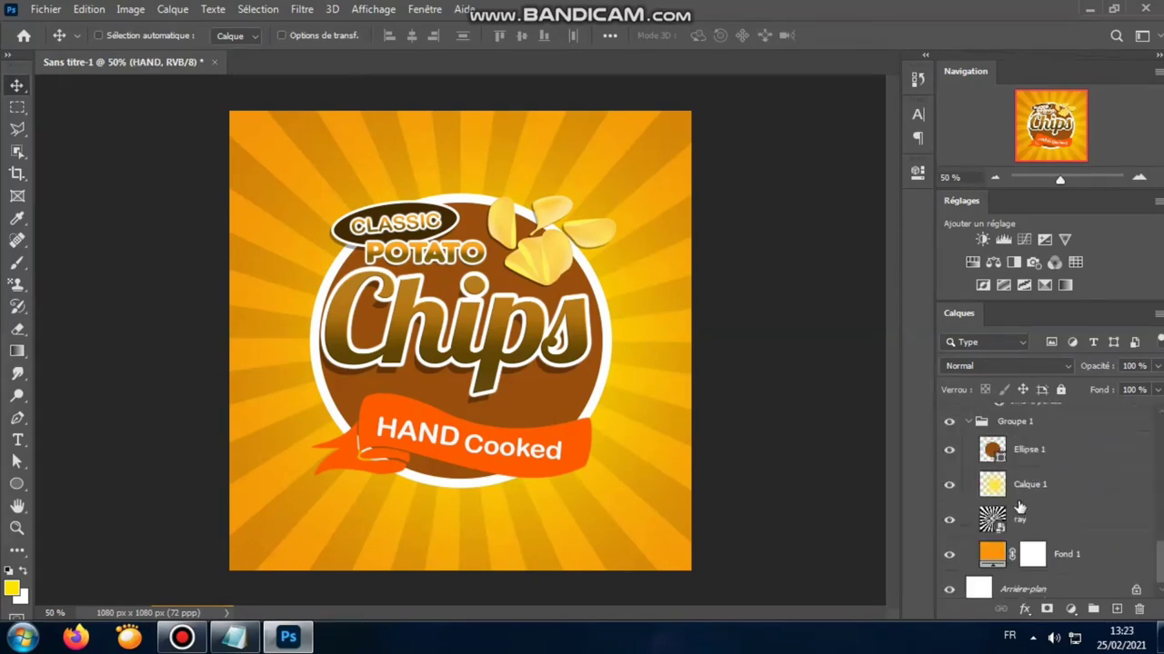
Give Calque 1 a white Color Overlay style and set its opacity to 62%.
{"action": "left_click", "coordinate": [1032, 495]}
{"action": "left_click", "coordinate": [949, 485]}
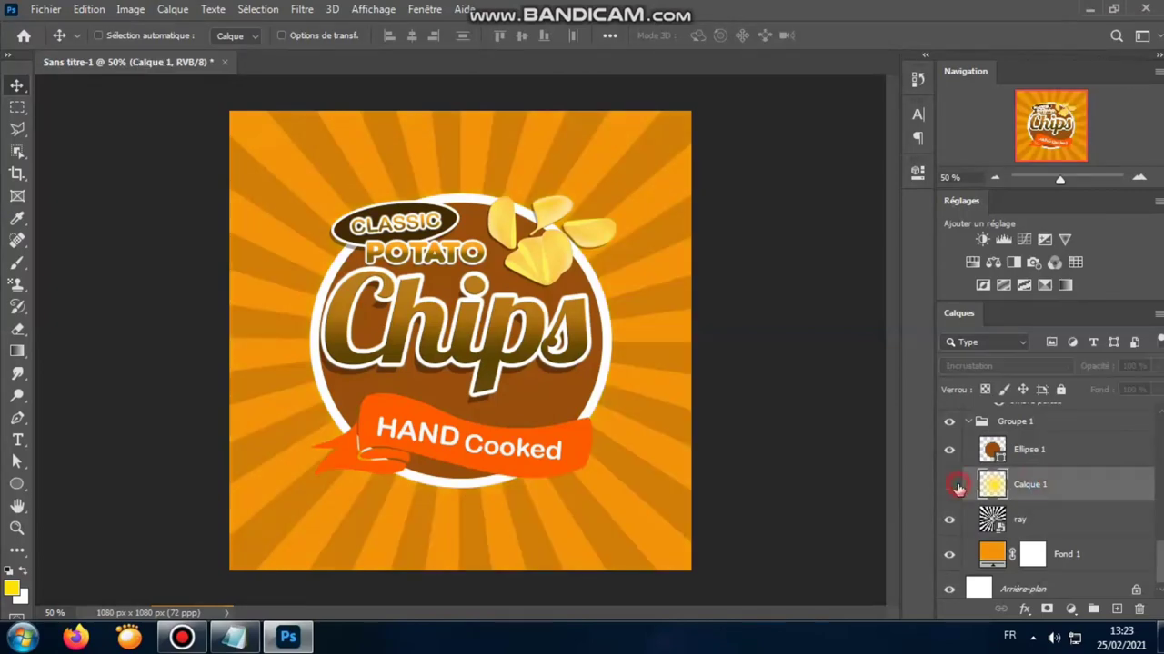
{"action": "double_click", "coordinate": [994, 485]}
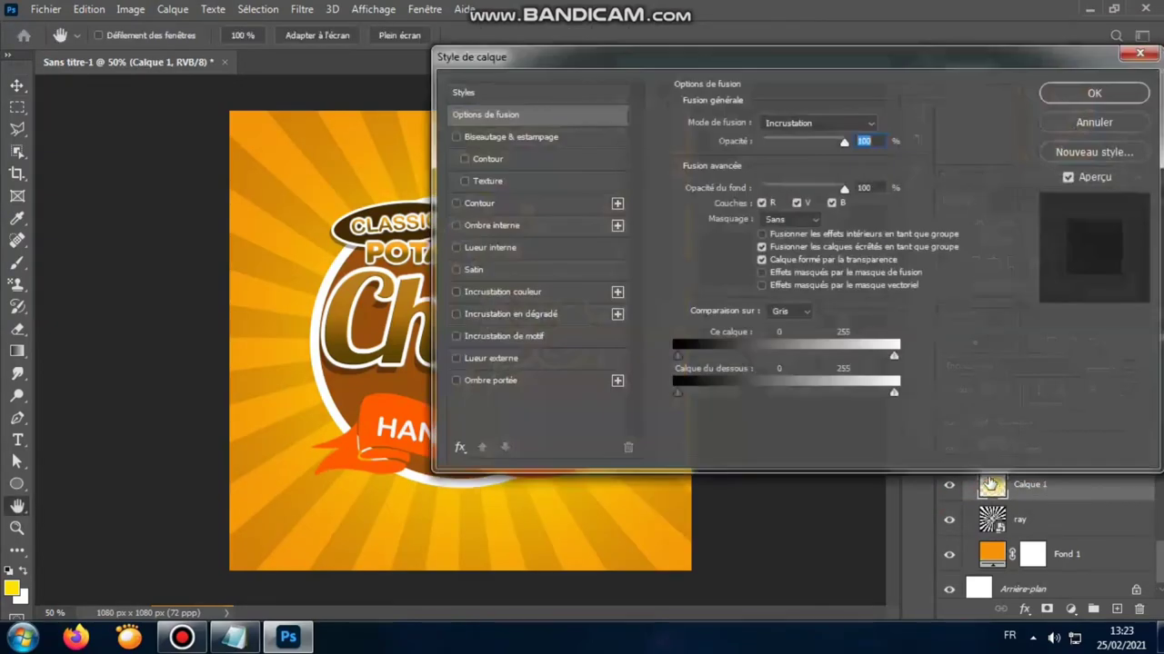
{"action": "left_click", "coordinate": [499, 292]}
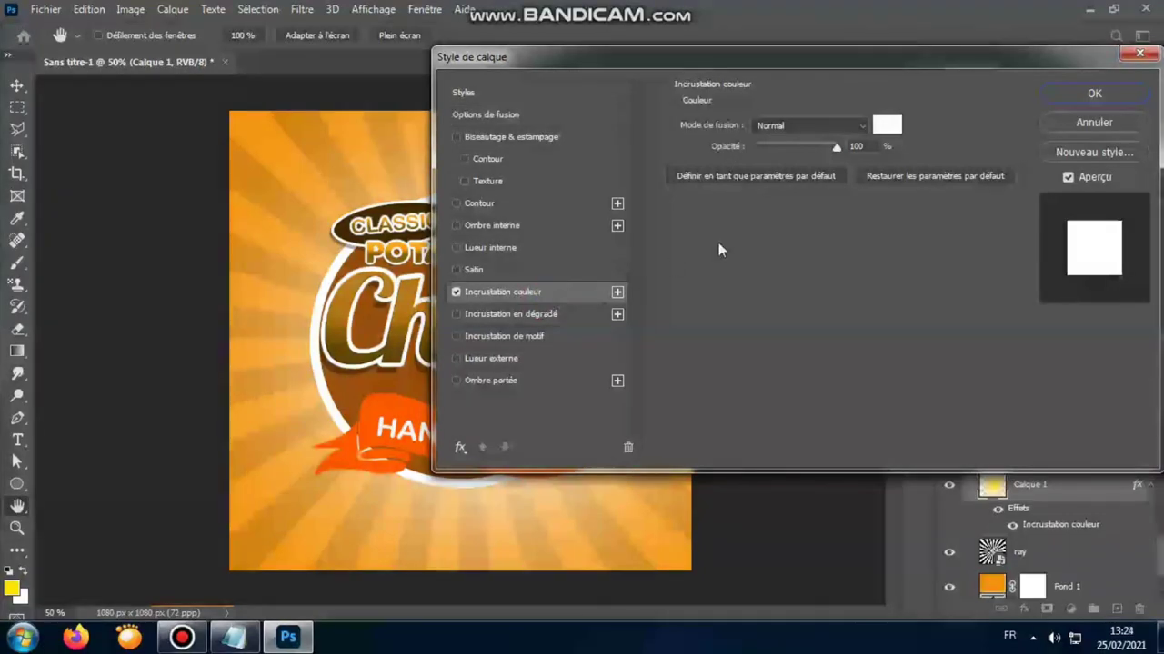
{"action": "left_click", "coordinate": [1092, 93]}
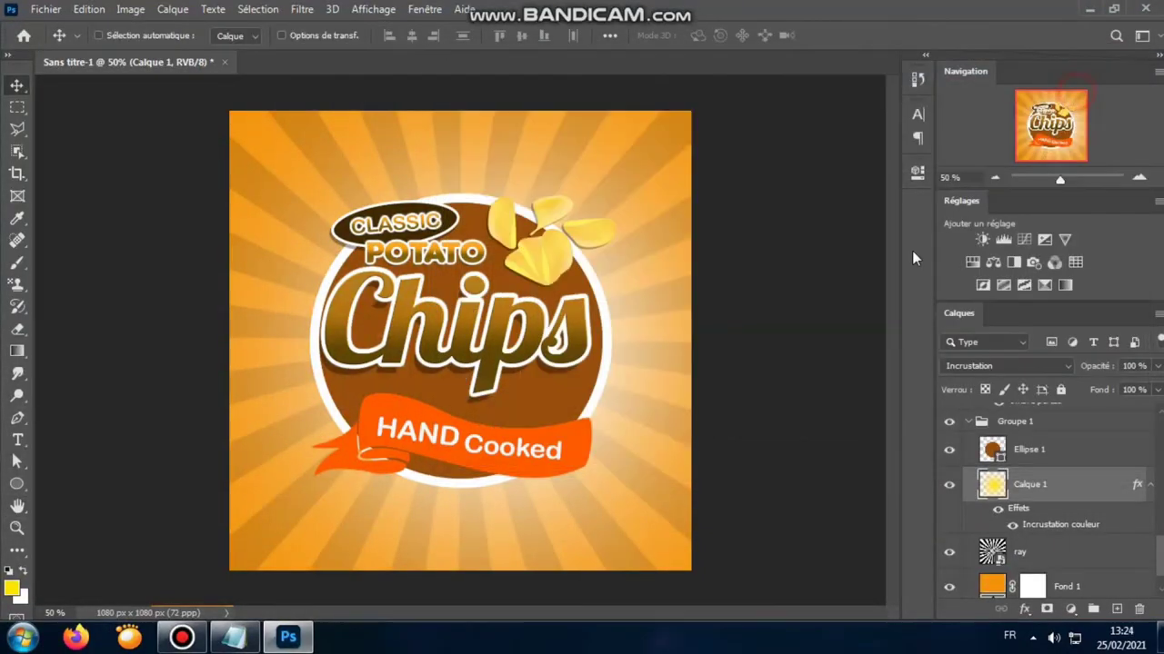
{"action": "left_click", "coordinate": [1157, 366]}
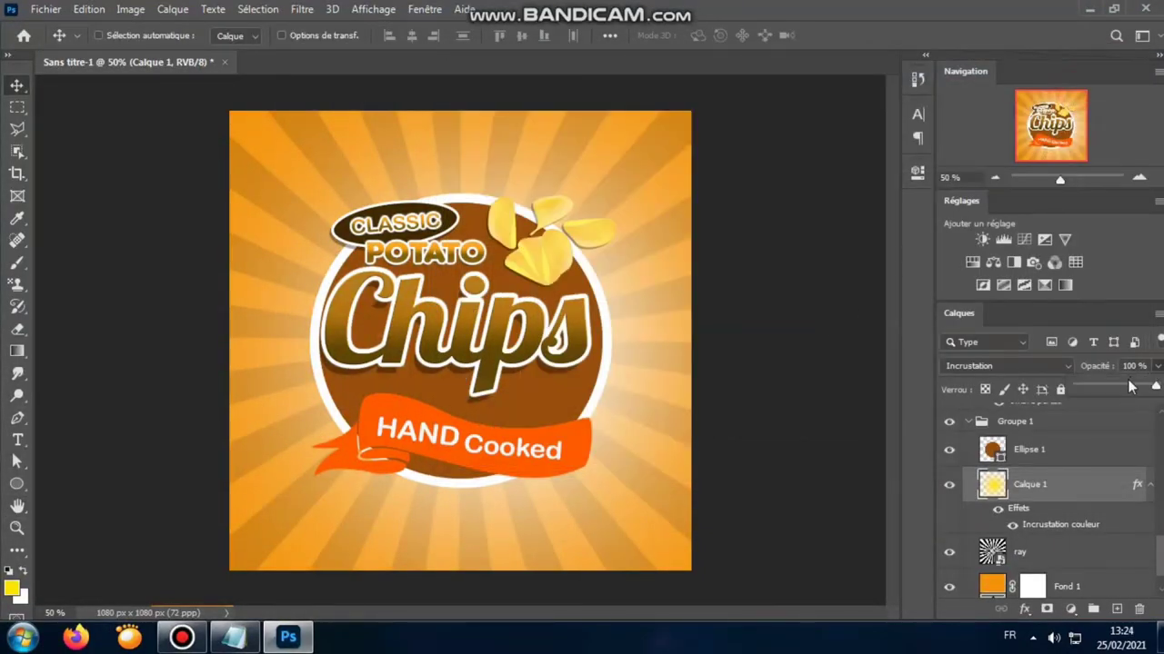
{"action": "left_click_drag", "start_coordinate": [1112, 388], "coordinate": [1128, 390]}
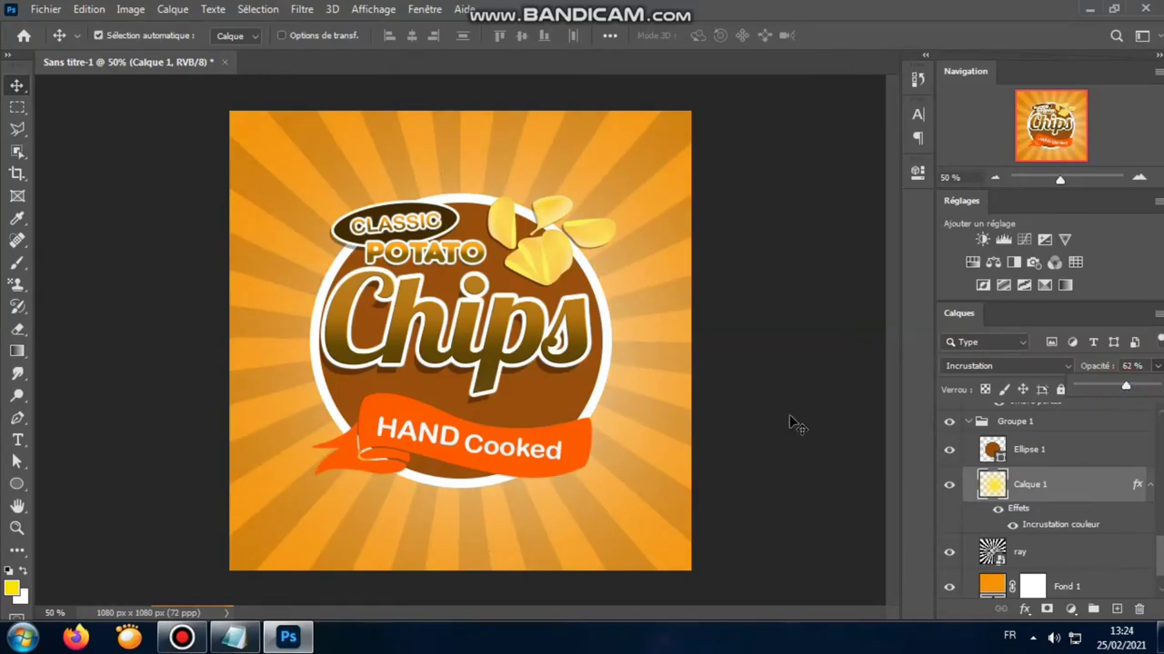
{"action": "key", "text": "ctrl+minus"}
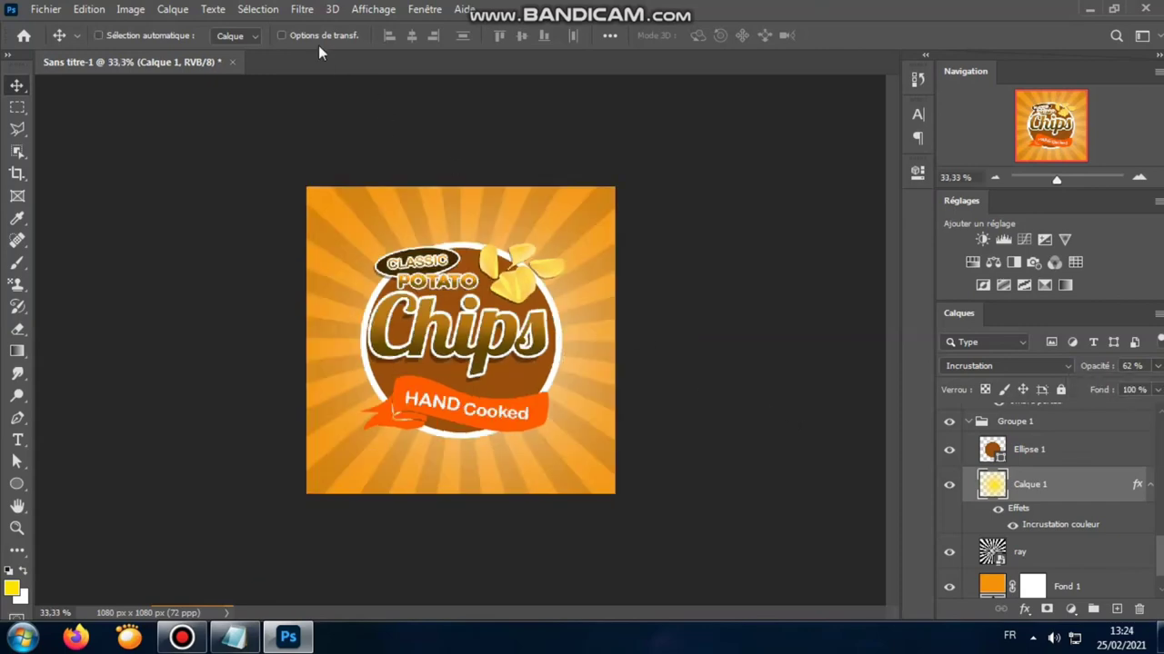
Scale the Calque 1 glow down slightly and reduce its opacity to 52%.
{"action": "left_click", "coordinate": [318, 36]}
{"action": "left_click_drag", "start_coordinate": [485, 124], "coordinate": [485, 172]}
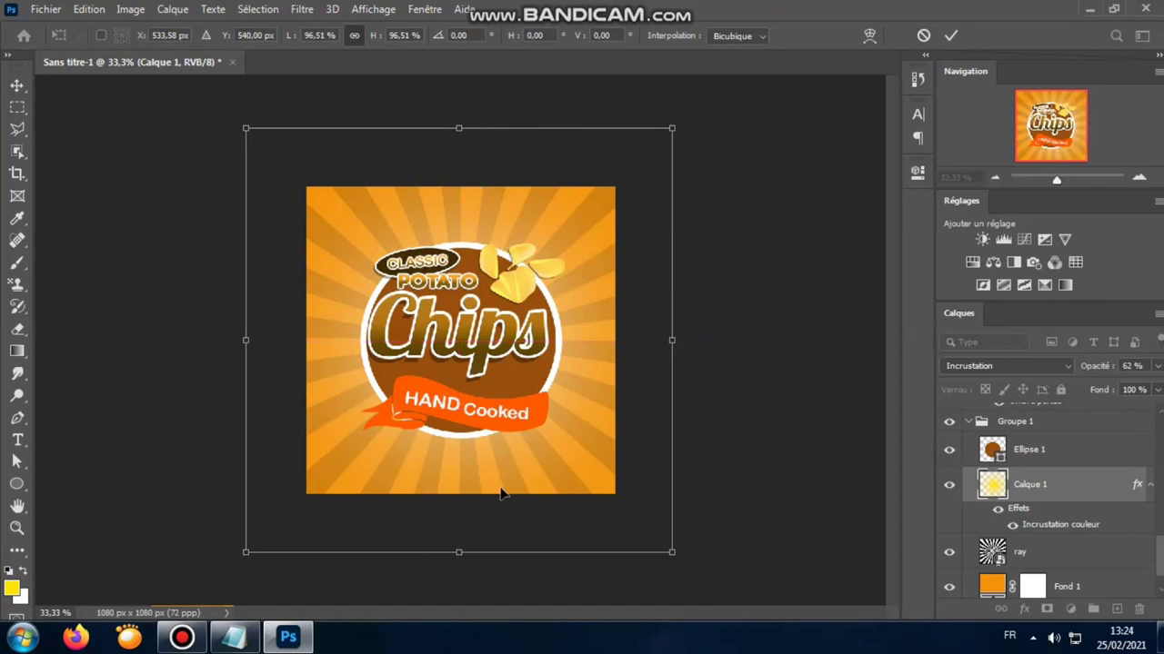
{"action": "left_click", "coordinate": [950, 36]}
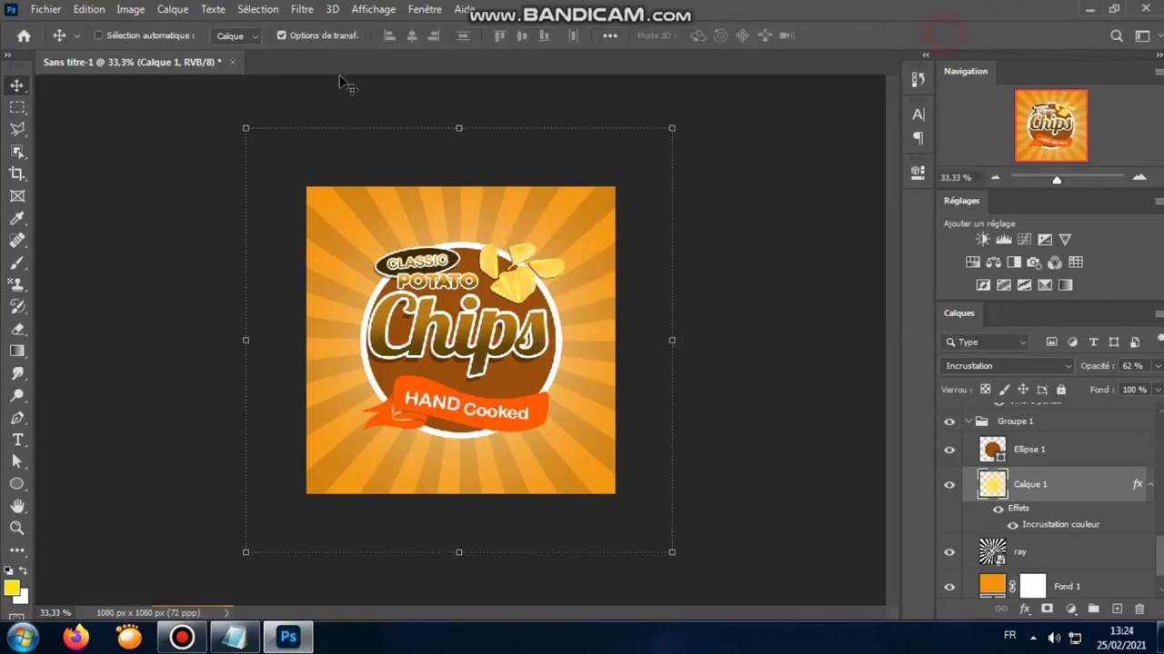
{"action": "left_click", "coordinate": [282, 35]}
{"action": "key", "text": "ctrl+plus"}
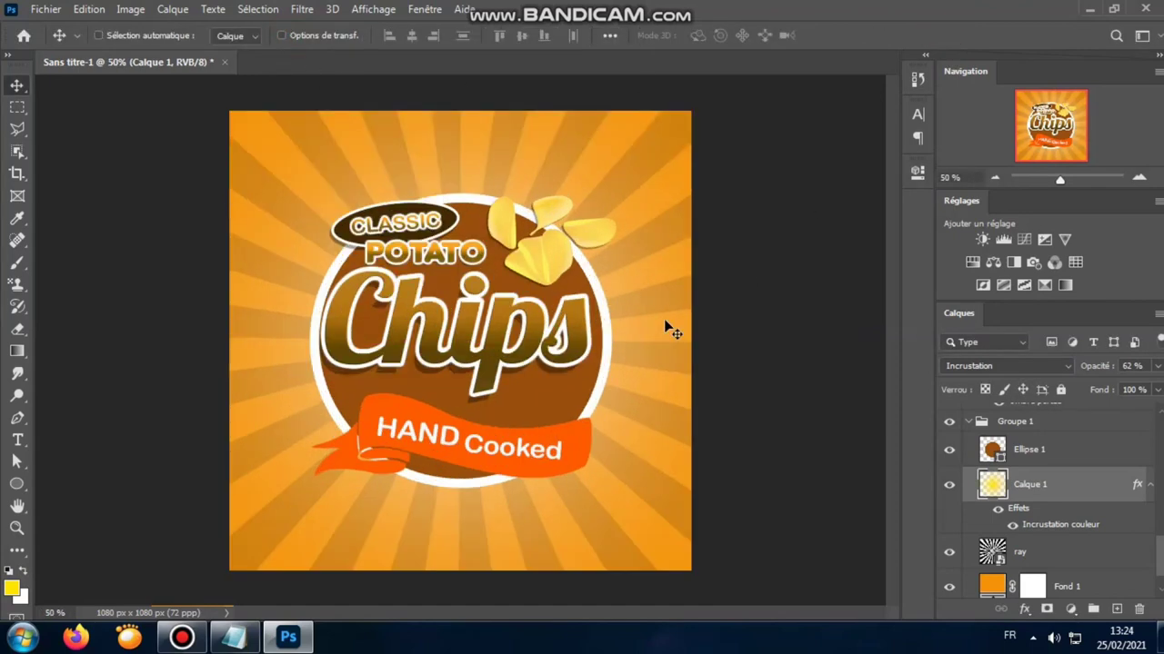
{"action": "left_click_drag", "start_coordinate": [1158, 365], "coordinate": [1119, 389]}
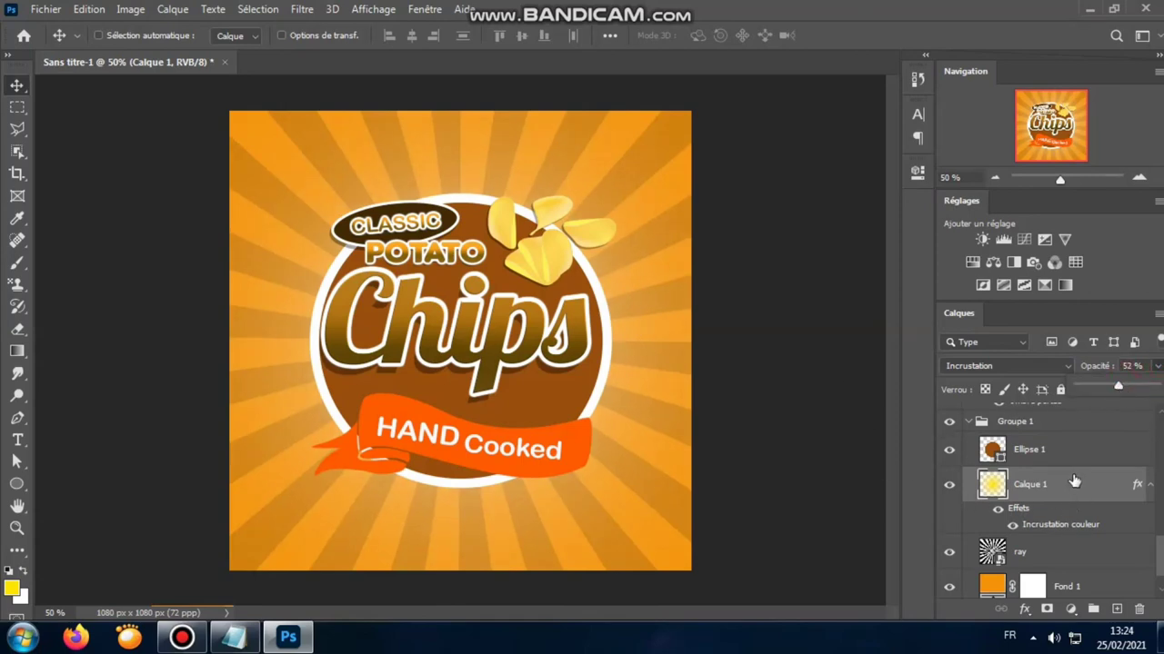
{"action": "left_click", "coordinate": [951, 450]}
Add a drop shadow to Ellipse 1 with 53% opacity, 23 px distance and larger size.
{"action": "left_click", "coordinate": [1029, 450]}
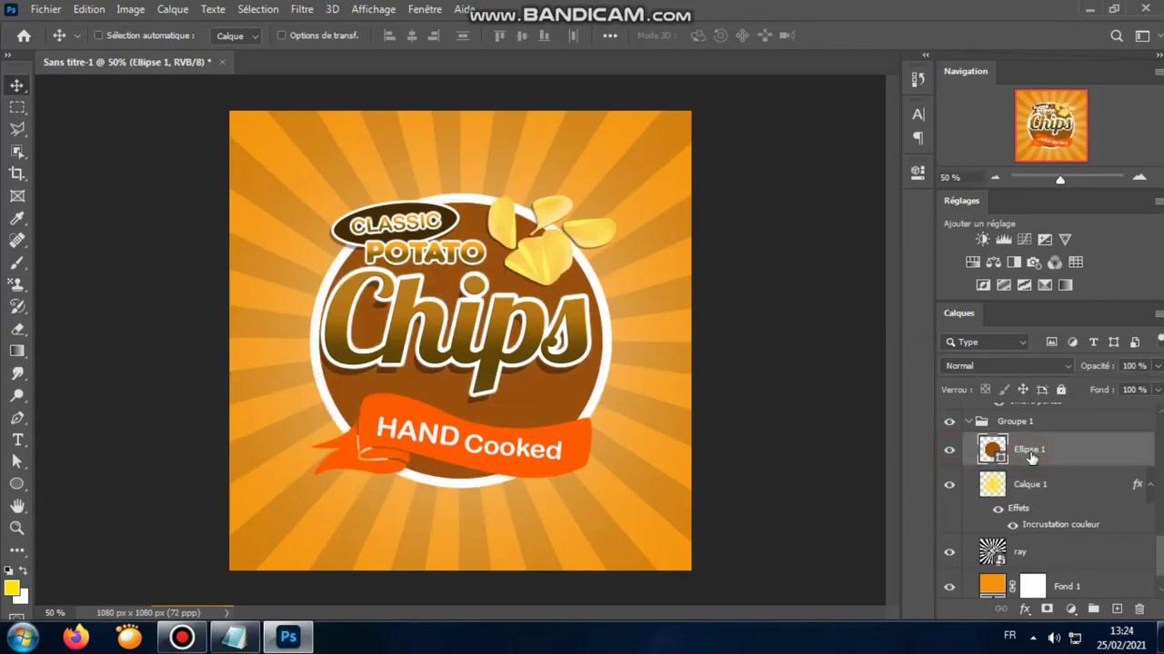
{"action": "right_click", "coordinate": [1032, 452]}
{"action": "left_click", "coordinate": [791, 26]}
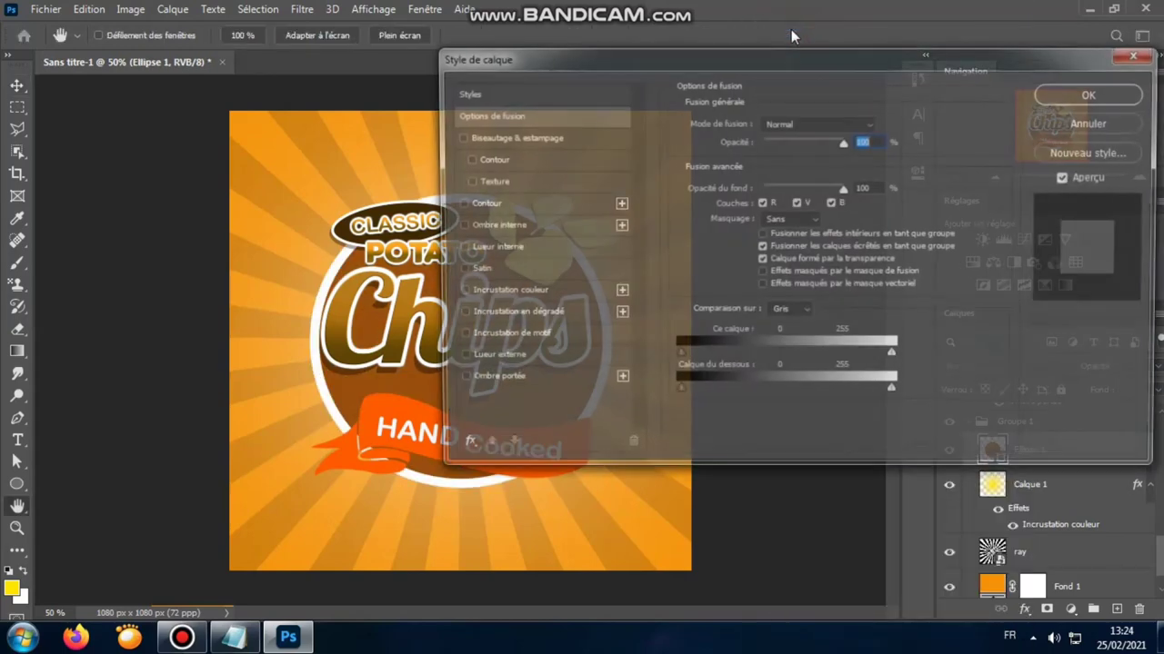
{"action": "left_click_drag", "start_coordinate": [719, 64], "coordinate": [866, 51]}
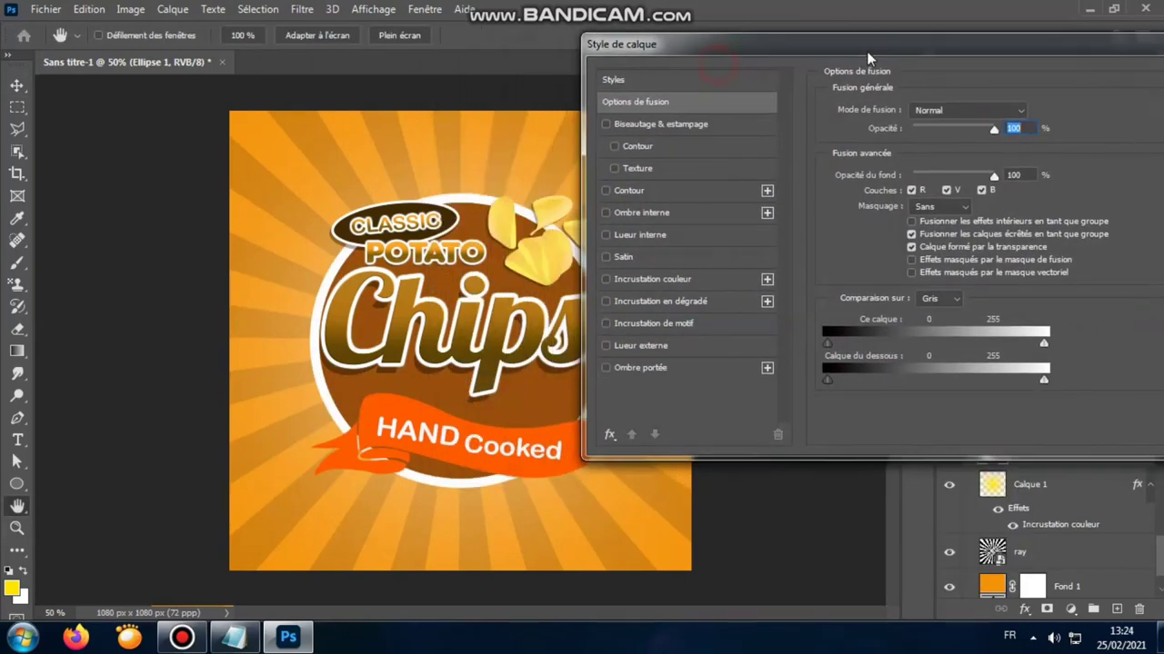
{"action": "left_click", "coordinate": [677, 366]}
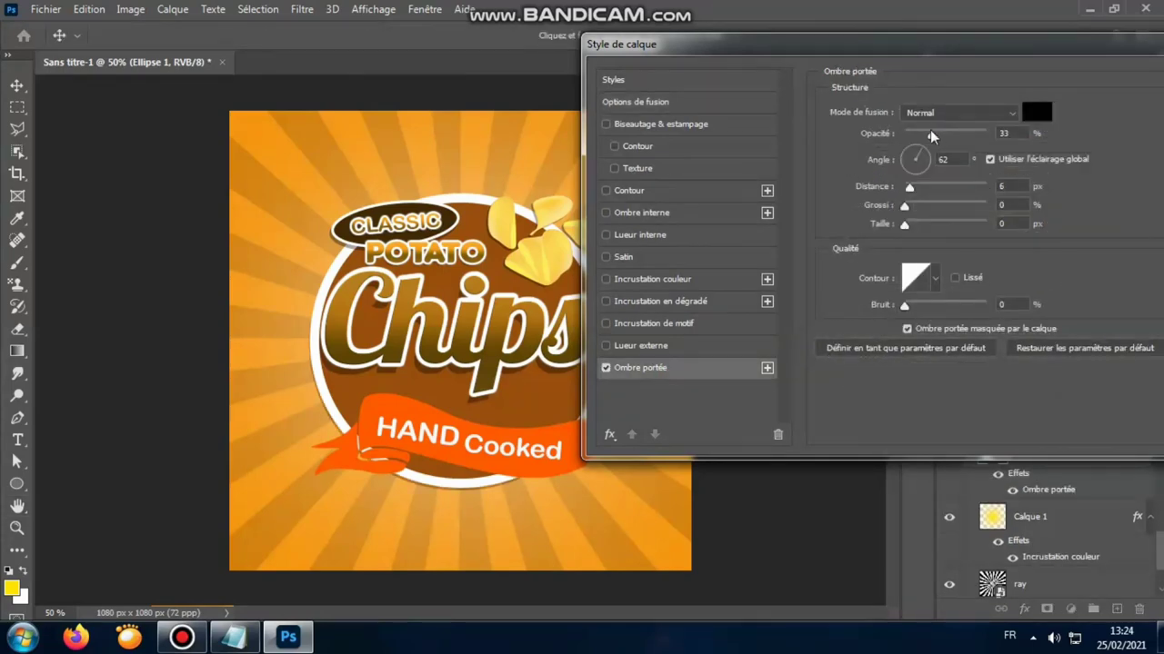
{"action": "left_click_drag", "start_coordinate": [929, 132], "coordinate": [947, 133]}
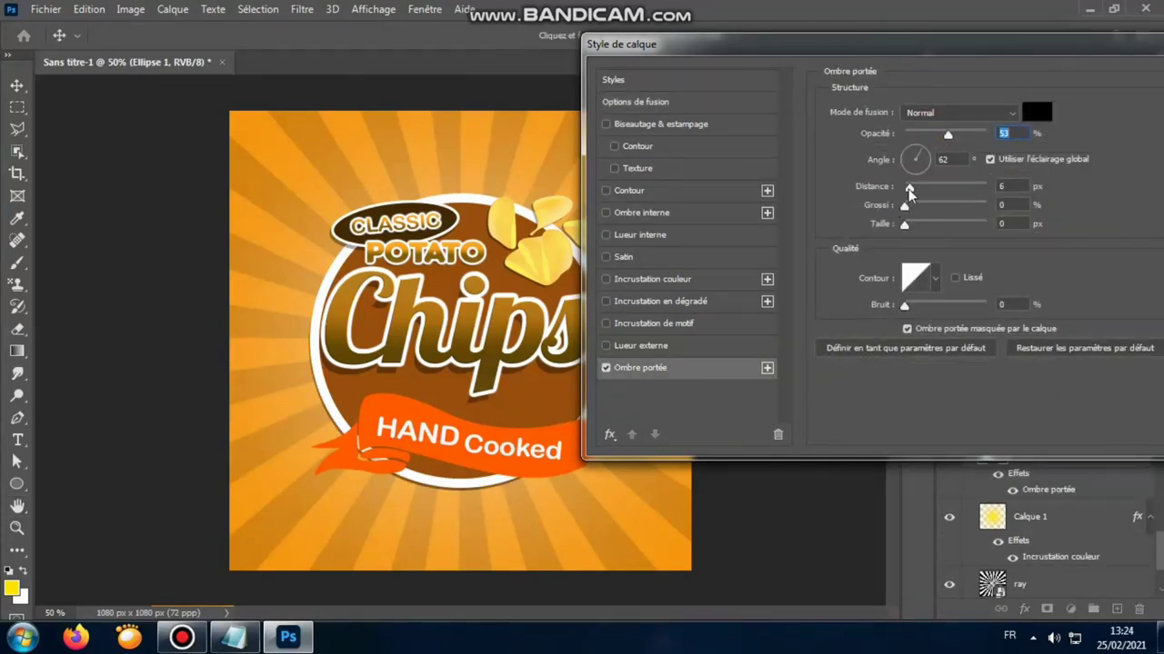
{"action": "mouse_move", "coordinate": [909, 187]}
{"action": "left_mouse_down"}
{"action": "mouse_move", "coordinate": [925, 191]}
{"action": "mouse_move", "coordinate": [919, 227]}
{"action": "mouse_move", "coordinate": [925, 189]}
{"action": "left_mouse_up"}
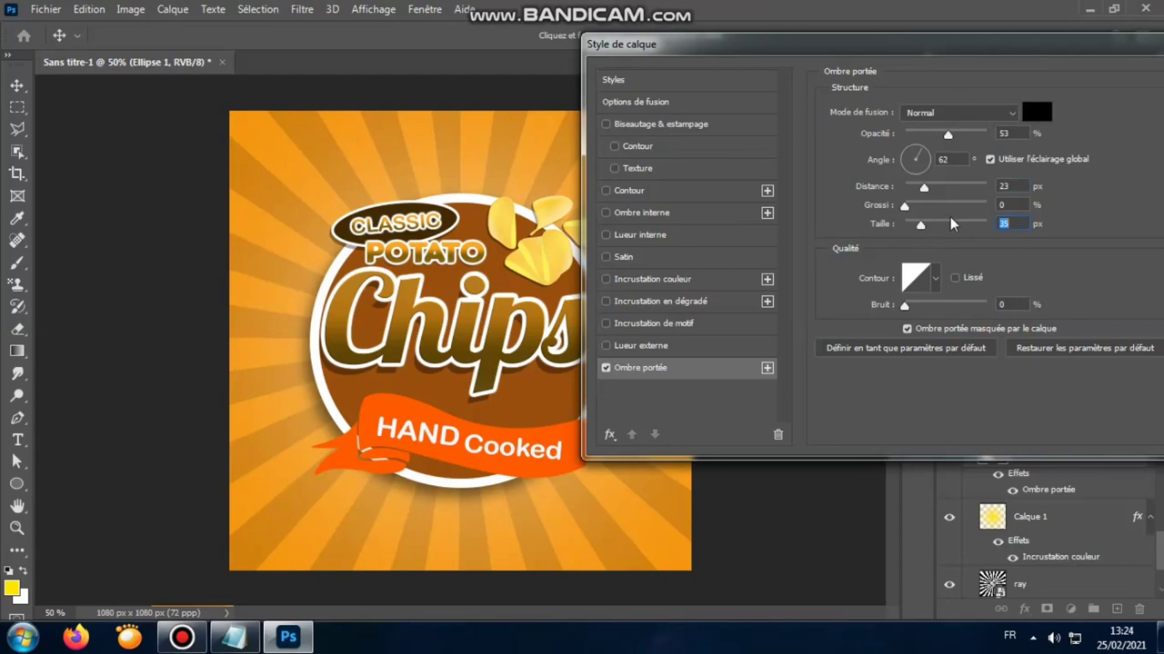
{"action": "left_click_drag", "start_coordinate": [1127, 43], "coordinate": [959, 73]}
{"action": "left_click", "coordinate": [1071, 109]}
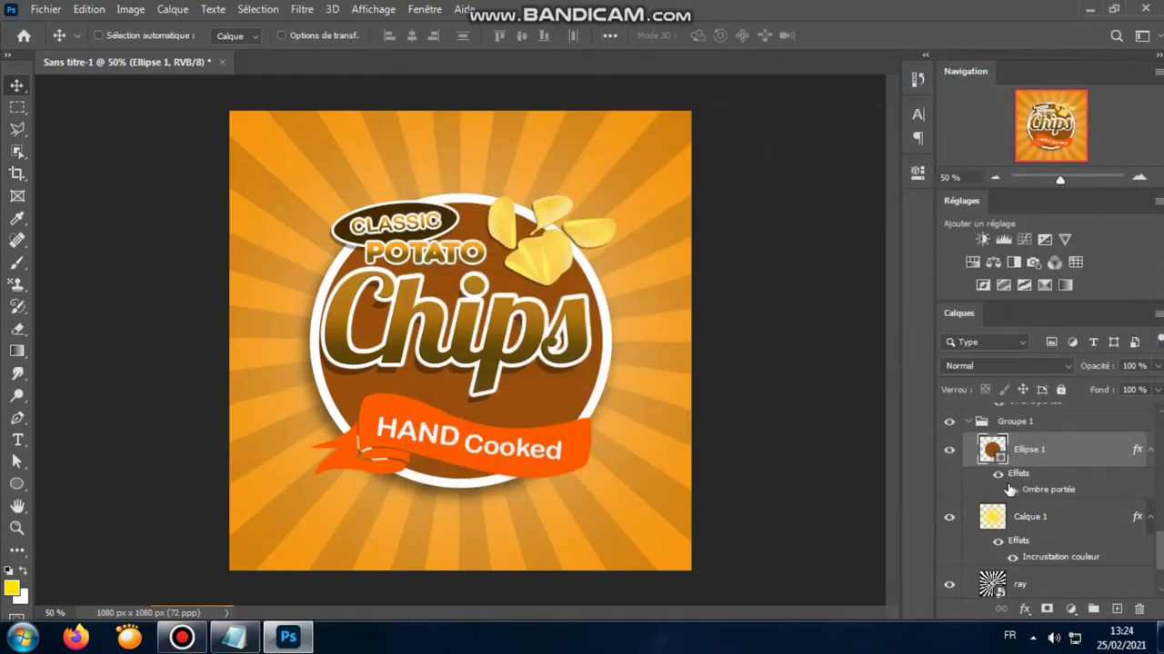
Compare the circle's shadow and select the pngwing.com (3) ribbon layer.
{"action": "left_click", "coordinate": [1013, 490]}
{"action": "scroll", "coordinate": [1043, 532], "scroll_direction": "down", "scroll_amount": 2}
{"action": "scroll", "coordinate": [1044, 534], "scroll_direction": "up", "scroll_amount": 3}
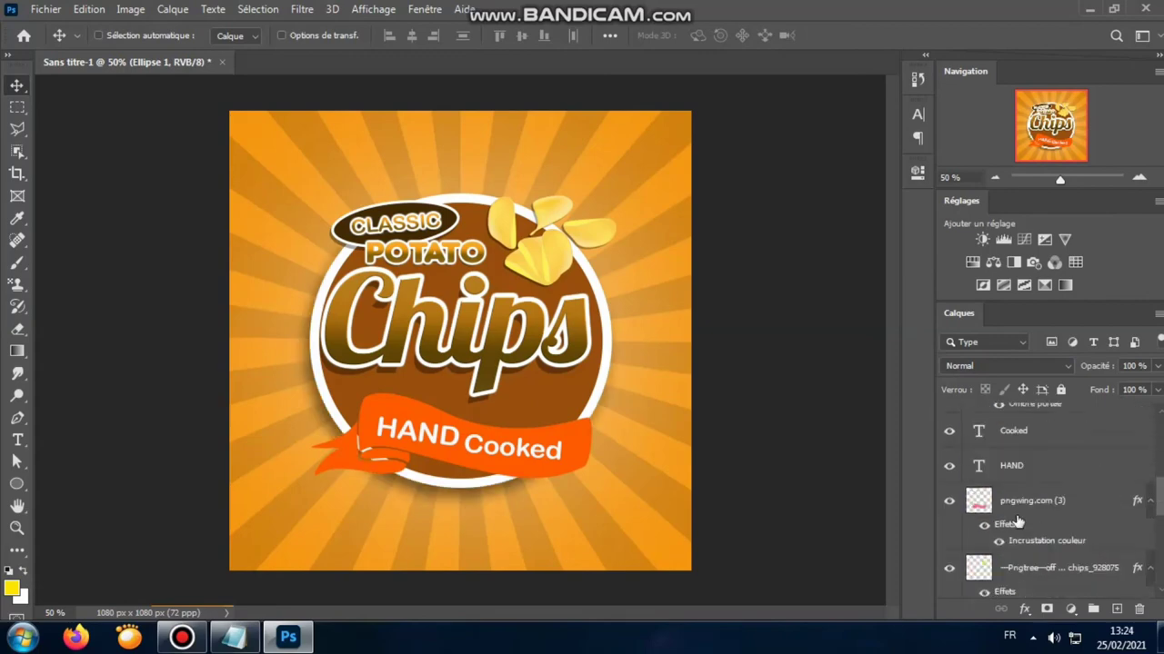
{"action": "left_click", "coordinate": [948, 500]}
{"action": "left_click", "coordinate": [948, 500]}
{"action": "left_click", "coordinate": [1025, 506]}
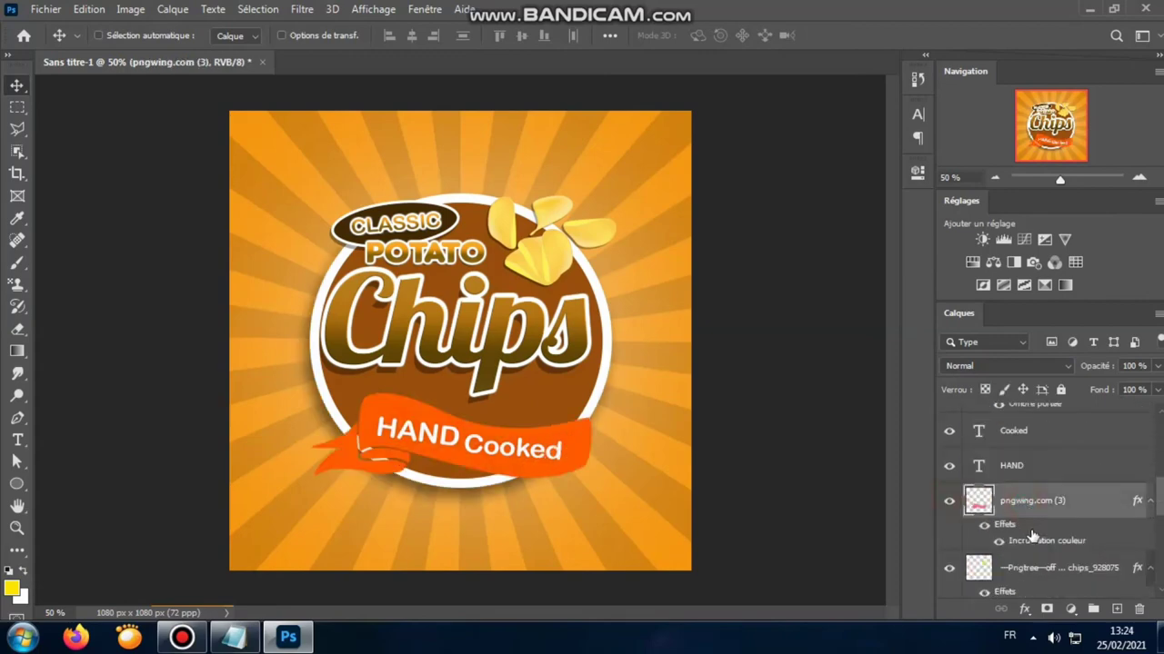
Give the ribbon a drop shadow with 10 px distance and 25% opacity.
{"action": "double_click", "coordinate": [1036, 544]}
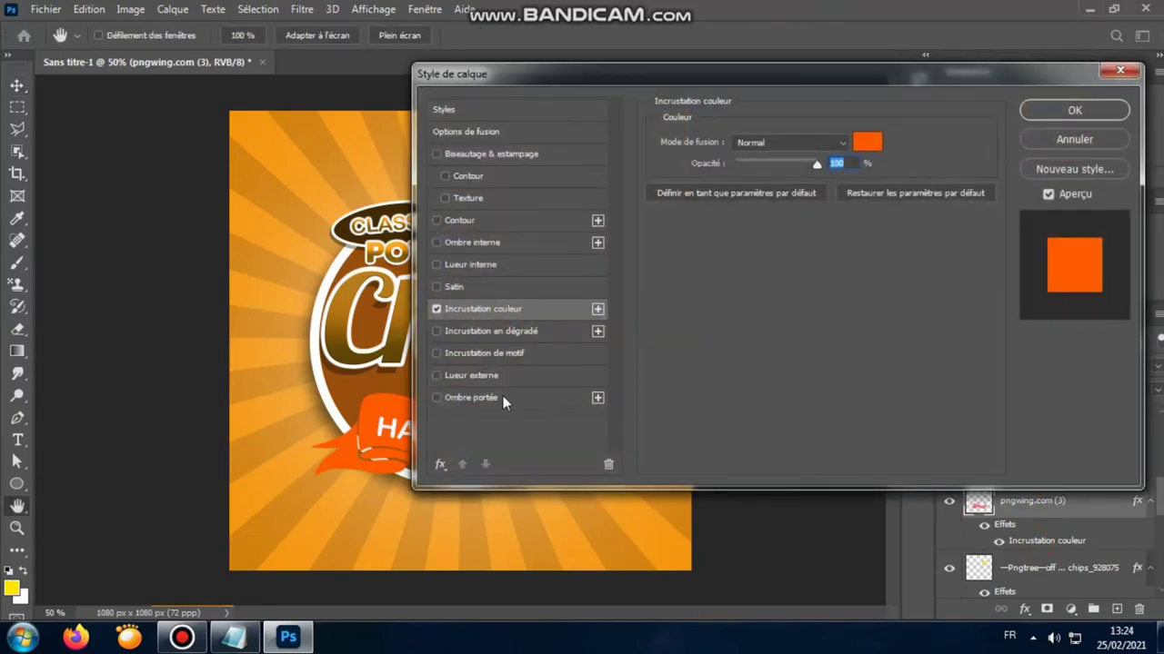
{"action": "left_click", "coordinate": [503, 398]}
{"action": "left_click_drag", "start_coordinate": [713, 80], "coordinate": [872, 58]}
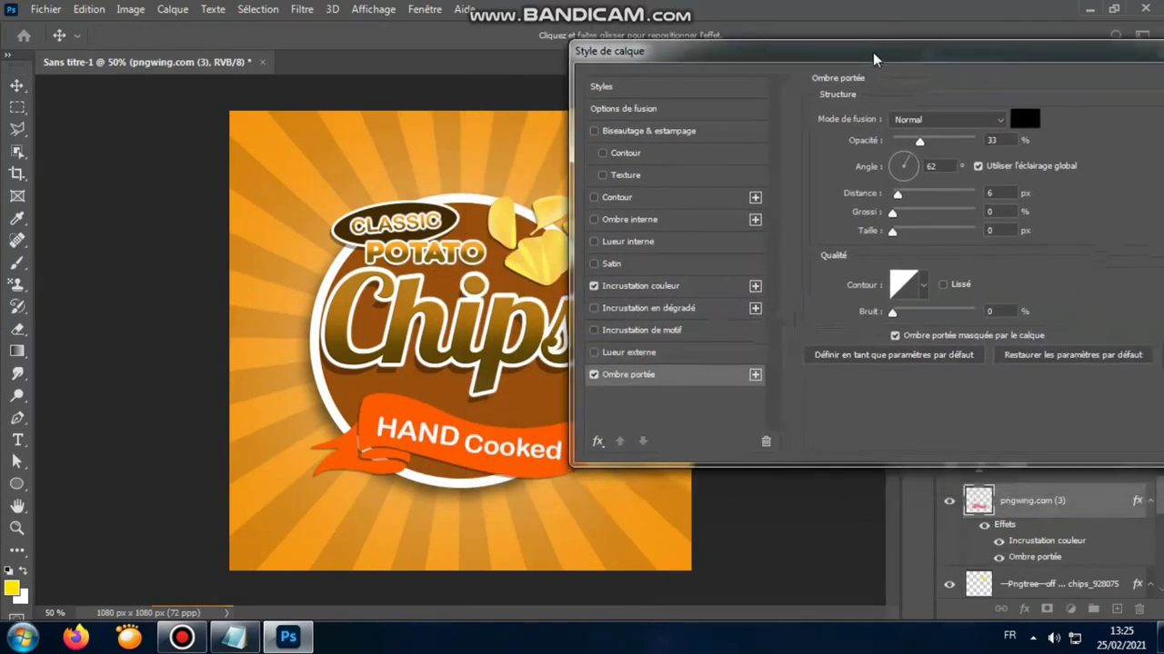
{"action": "left_click", "coordinate": [892, 231]}
{"action": "left_click_drag", "start_coordinate": [898, 194], "coordinate": [901, 196]}
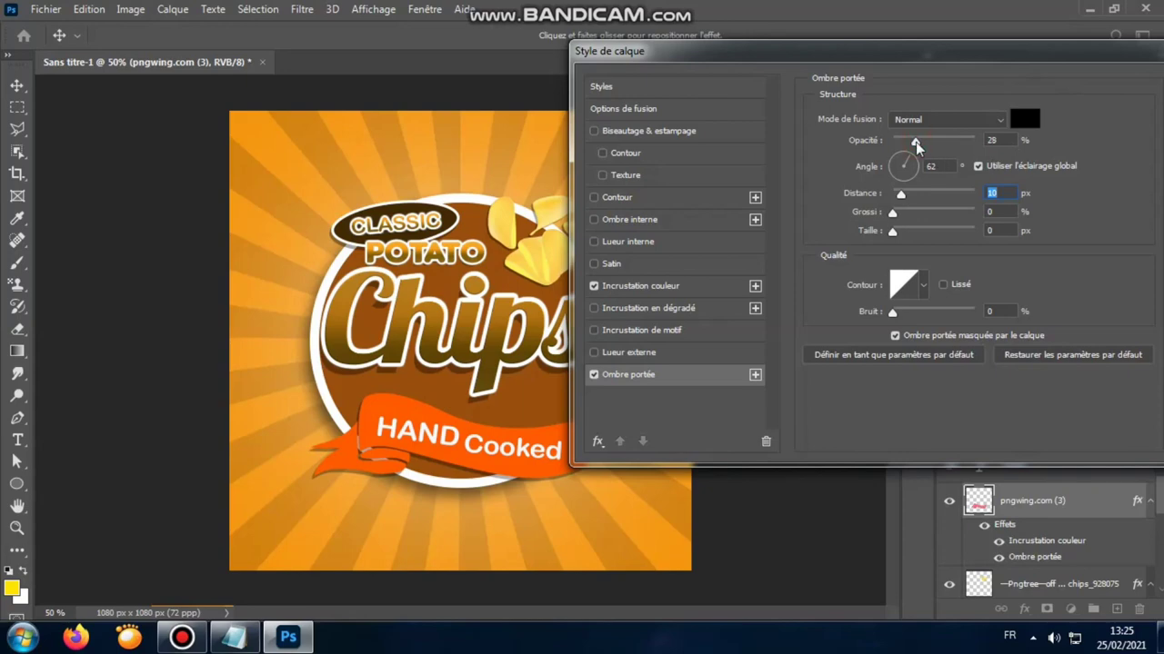
{"action": "left_click_drag", "start_coordinate": [916, 142], "coordinate": [915, 140]}
{"action": "left_click_drag", "start_coordinate": [976, 54], "coordinate": [818, 54]}
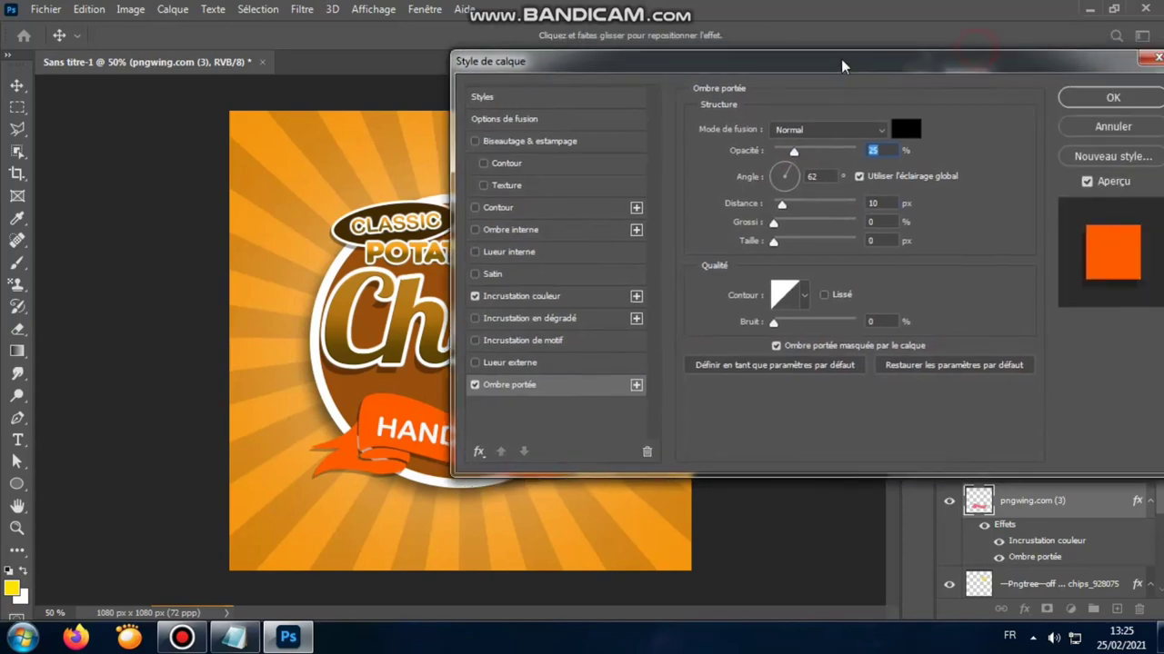
{"action": "left_click", "coordinate": [1091, 100]}
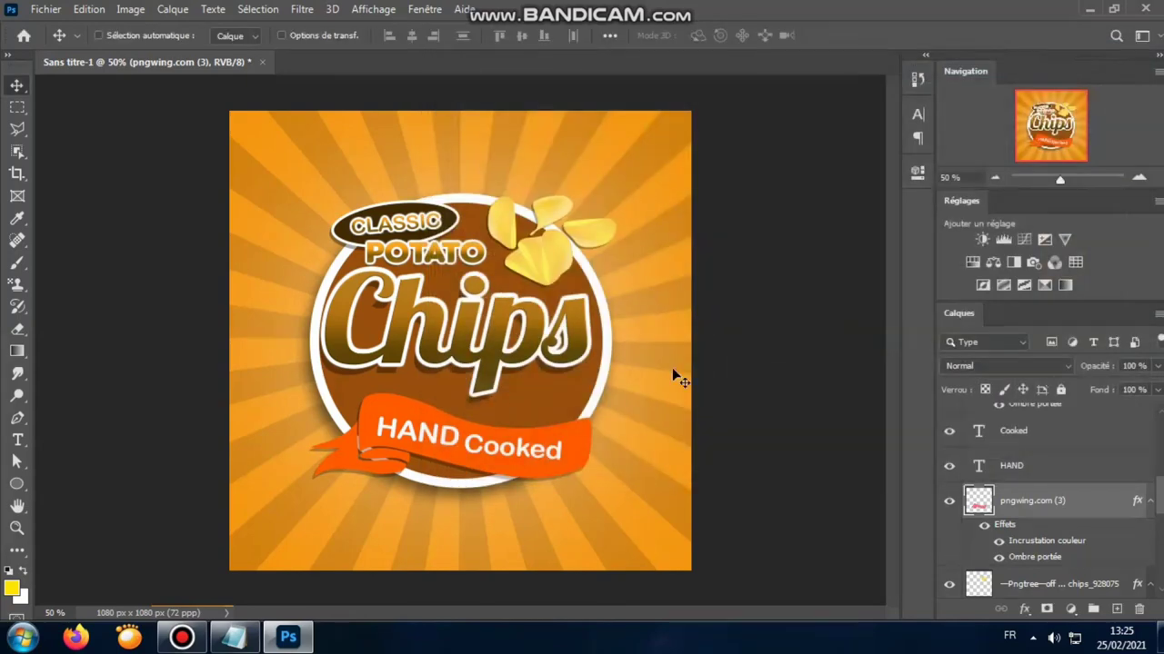
{"action": "key", "text": "ctrl+minus"}
{"action": "key", "text": "ctrl+minus"}
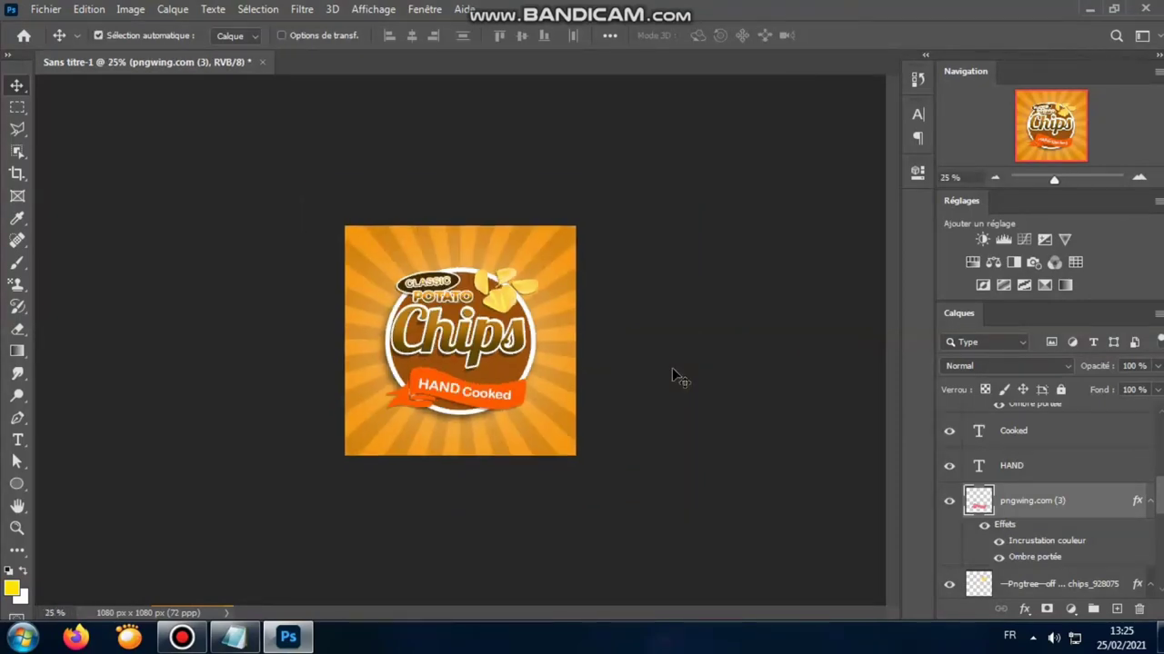
{"action": "key", "text": "ctrl+plus"}
{"action": "key", "text": "ctrl+plus"}
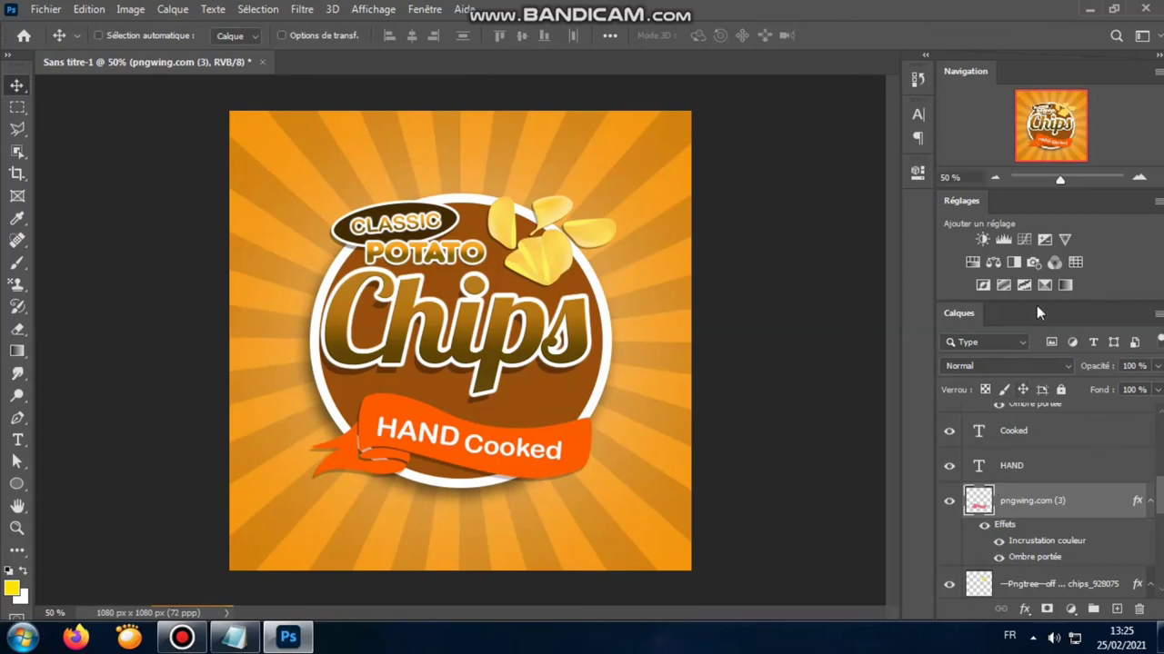
Add a Curves adjustment layer with raised highlights and a shadows point for an S-curve.
{"action": "left_click", "coordinate": [1027, 238]}
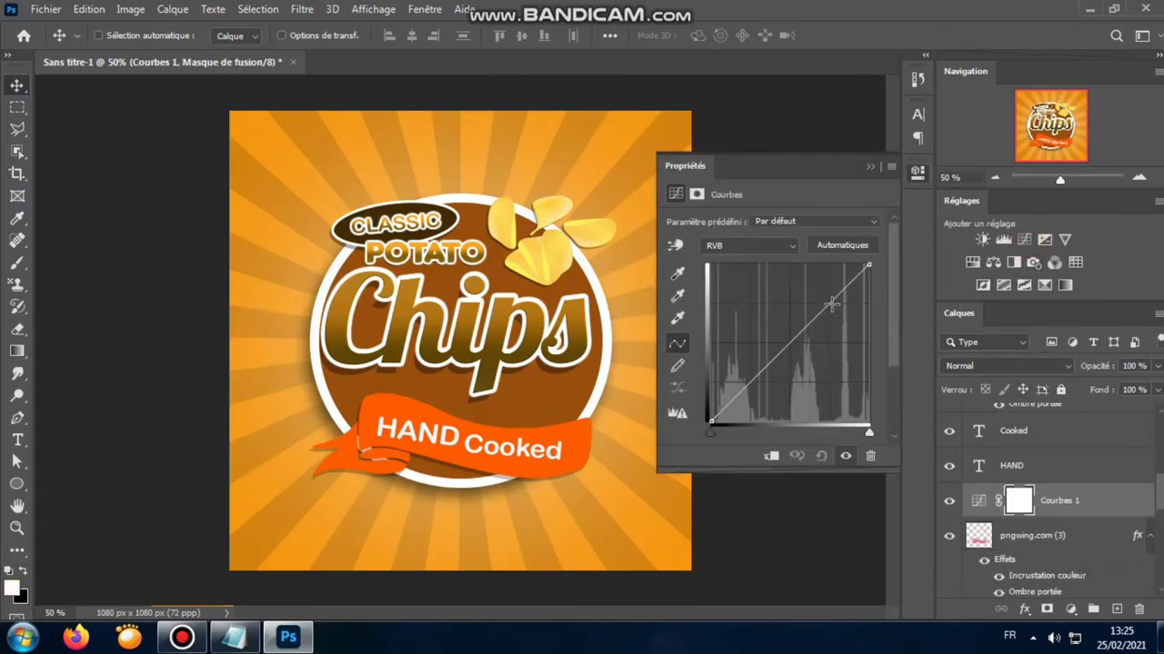
{"action": "left_click_drag", "start_coordinate": [831, 305], "coordinate": [835, 308]}
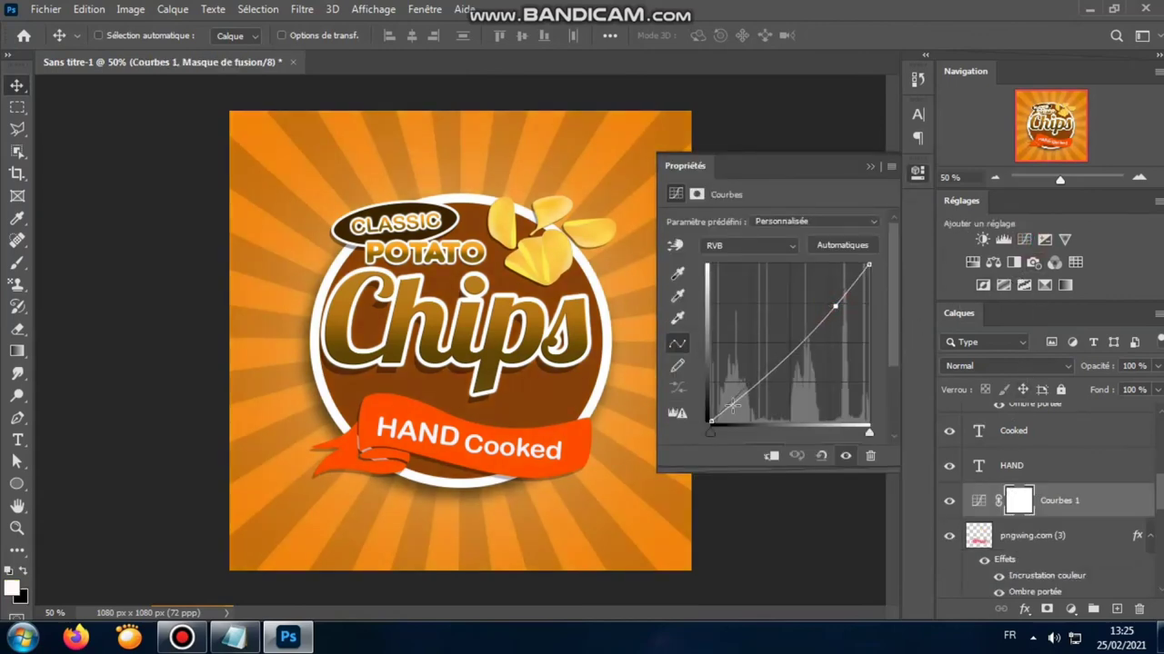
{"action": "mouse_move", "coordinate": [747, 389]}
{"action": "left_mouse_down"}
{"action": "mouse_move", "coordinate": [747, 377]}
{"action": "mouse_move", "coordinate": [753, 391]}
{"action": "left_mouse_up"}
{"action": "left_click_drag", "start_coordinate": [837, 306], "coordinate": [827, 303]}
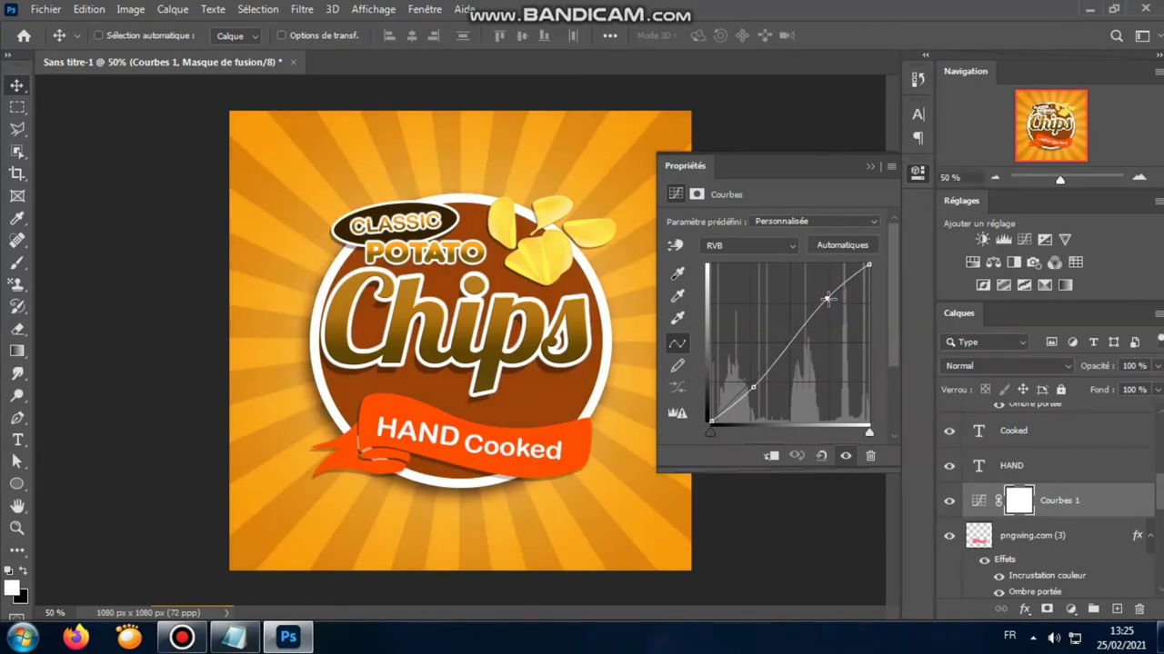
{"action": "left_click", "coordinate": [753, 388]}
{"action": "left_click", "coordinate": [869, 166]}
Zoom in and out to inspect the design, then hide the Courbes 1 layer.
{"action": "key", "text": "ctrl+minus"}
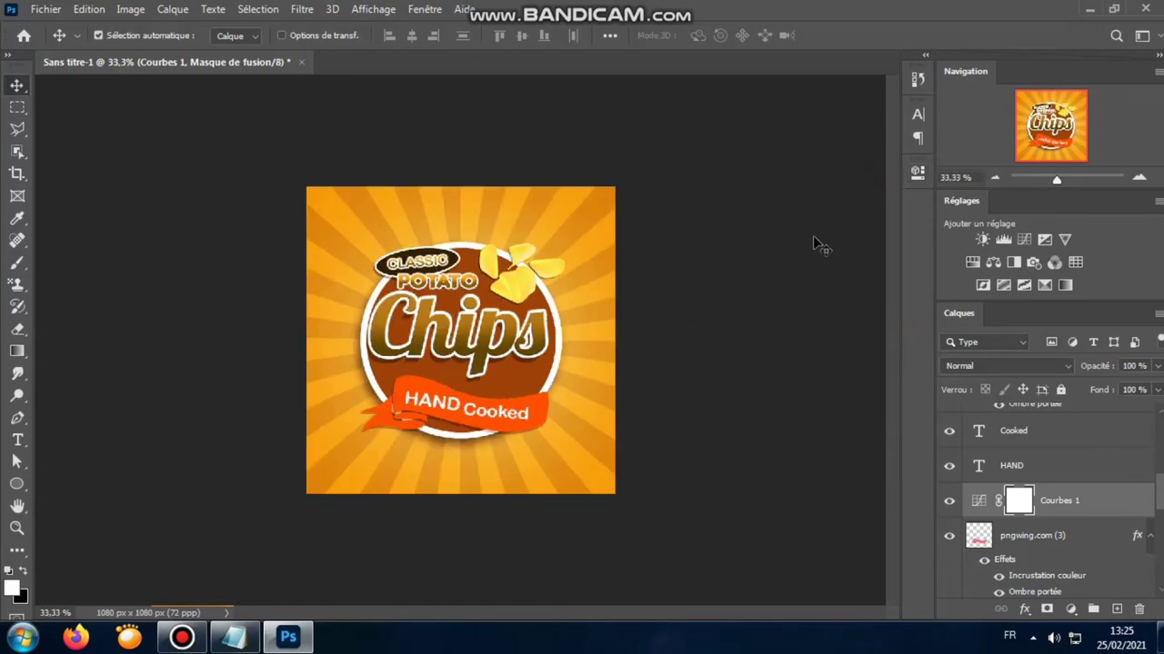
{"action": "key", "text": "ctrl+minus"}
{"action": "key", "text": "ctrl+plus"}
{"action": "key", "text": "ctrl+plus"}
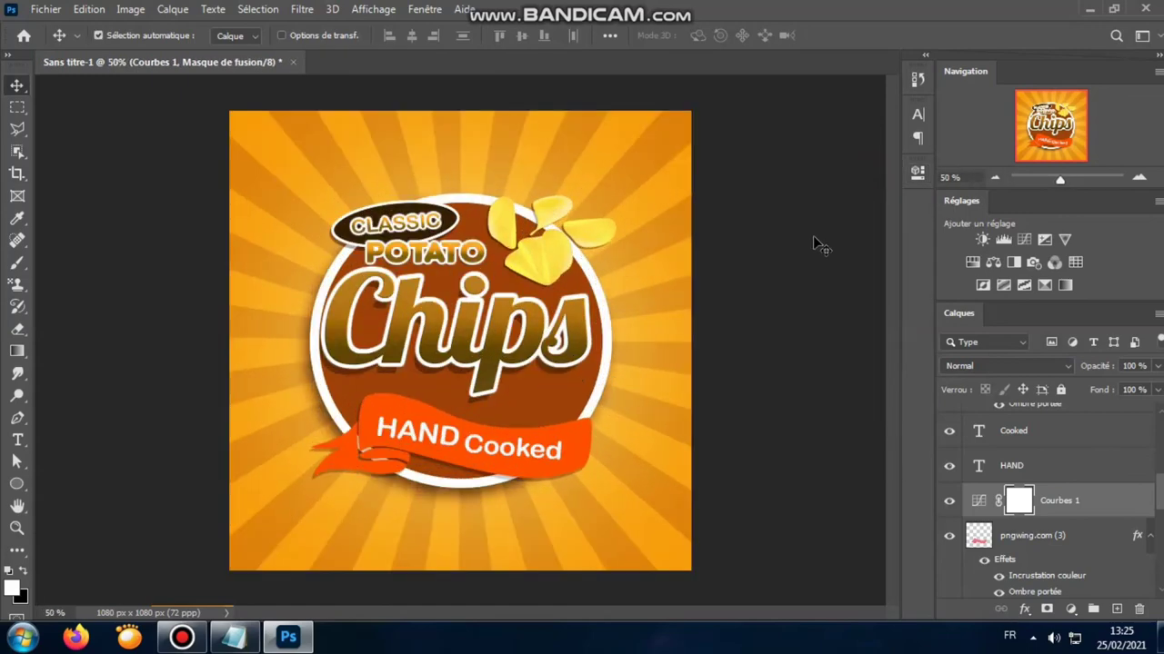
{"action": "key", "text": "ctrl+plus"}
{"action": "key", "text": "ctrl+plus"}
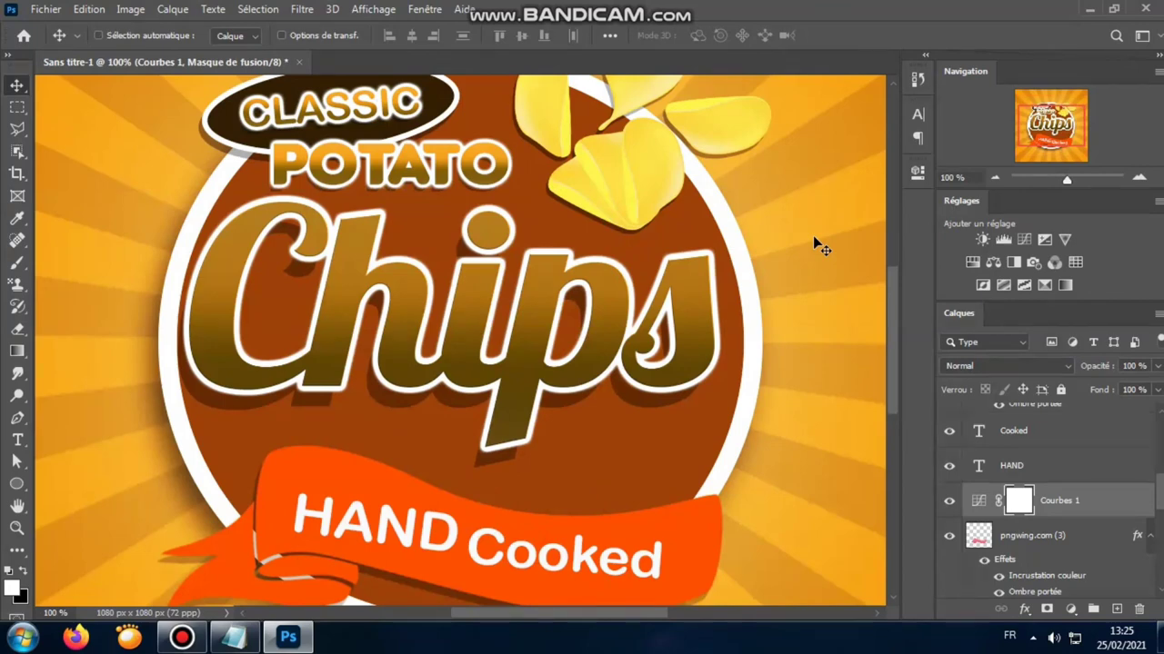
{"action": "key", "text": "ctrl+minus"}
{"action": "key", "text": "ctrl+minus"}
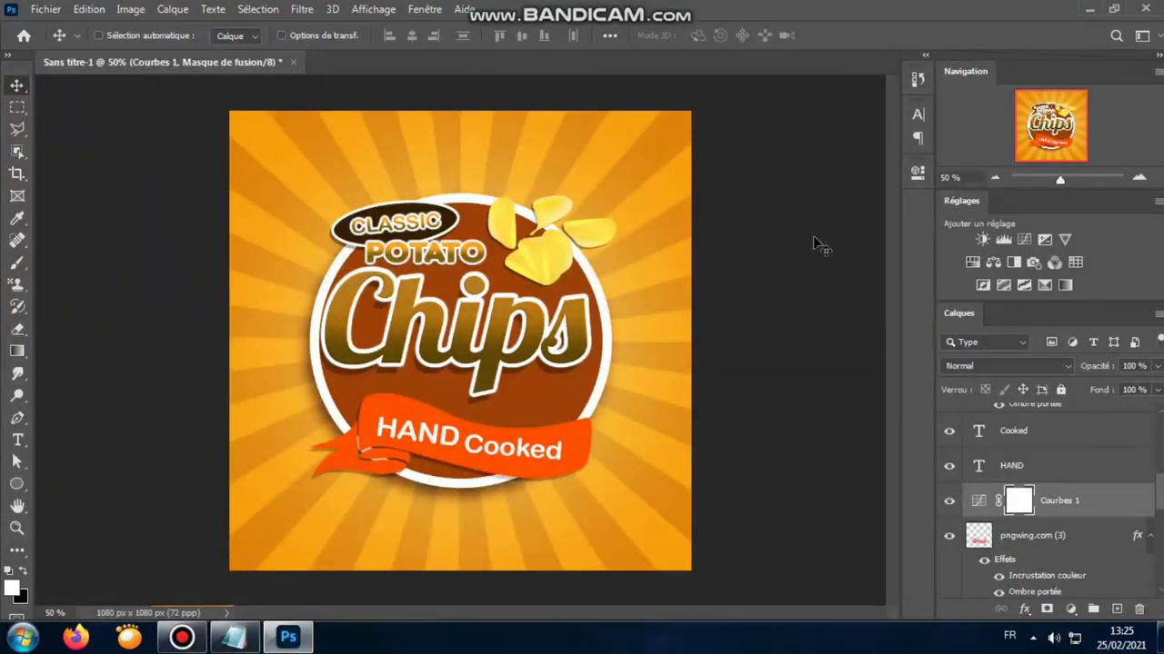
{"action": "left_click", "coordinate": [949, 500]}
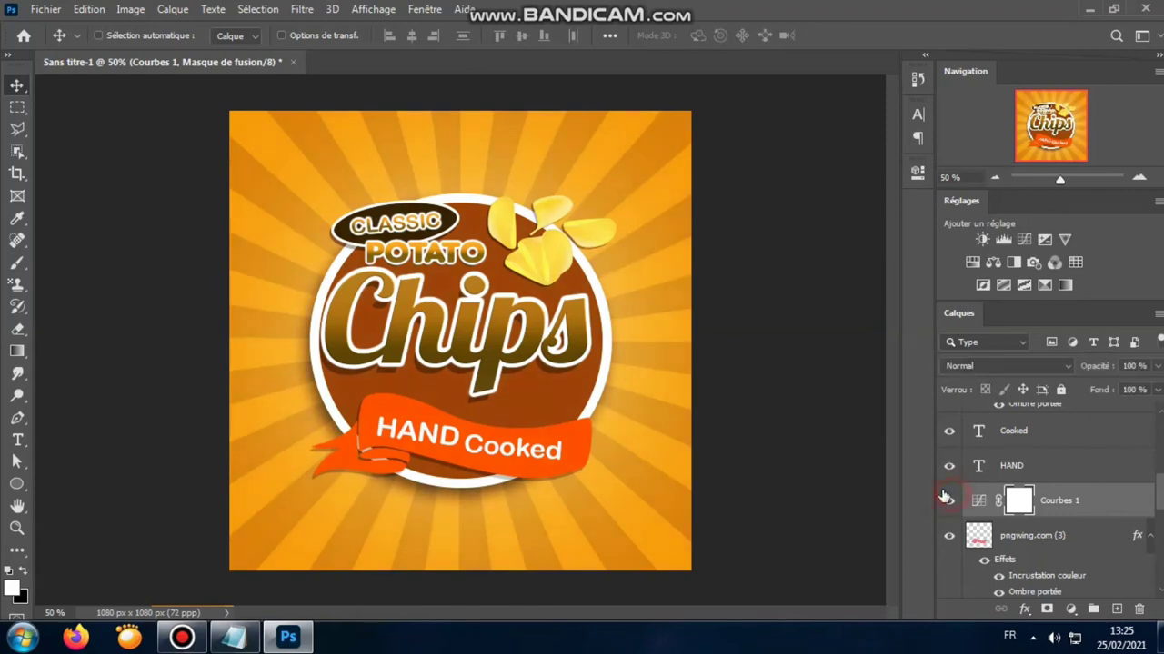